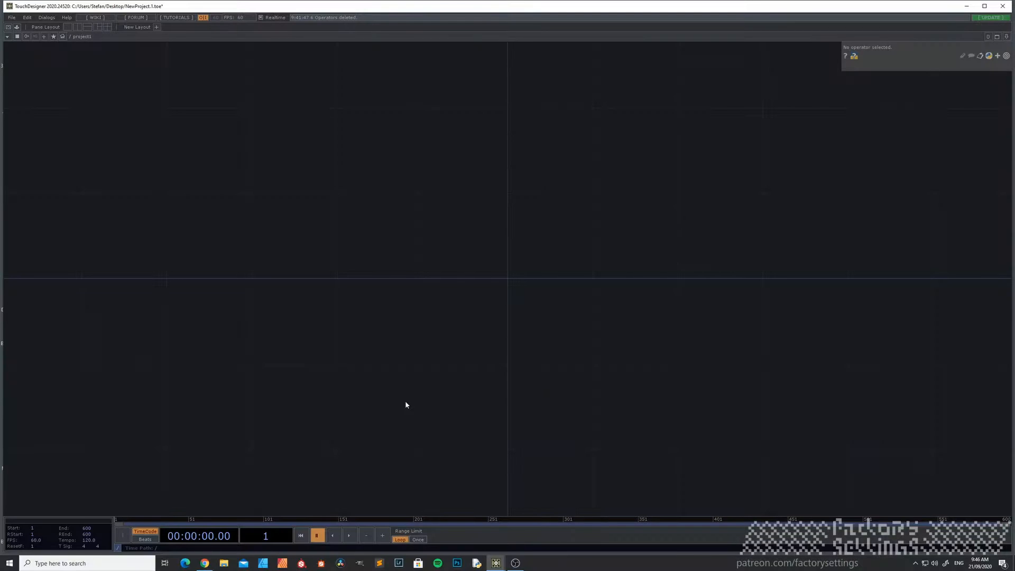
Set the timeline's end and range end to 6000 frames and start playback.
{"action": "type", "text": "0"}
{"action": "left_click", "coordinate": [95, 534]}
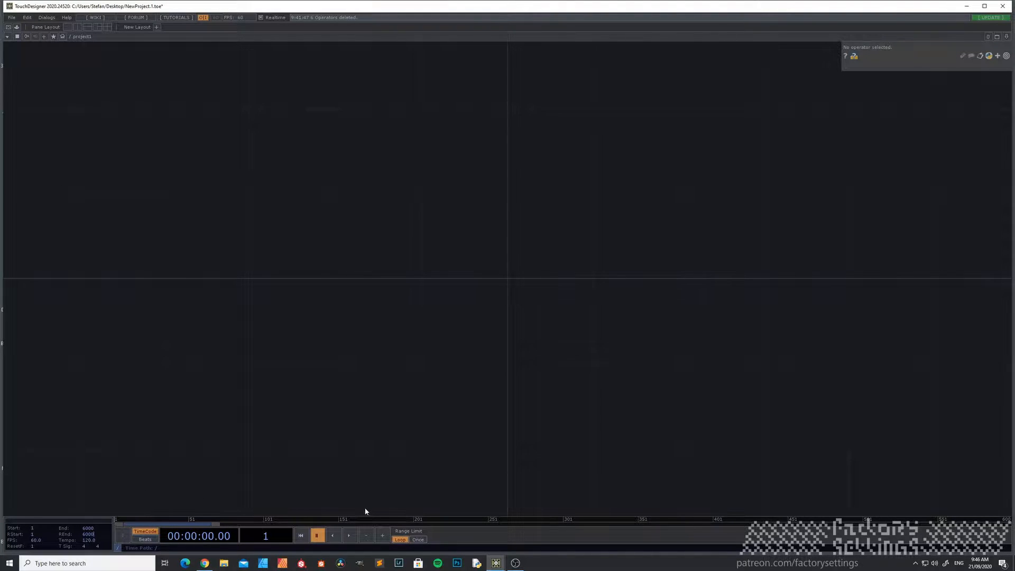
{"action": "type", "text": "0"}
{"action": "left_click", "coordinate": [351, 535]}
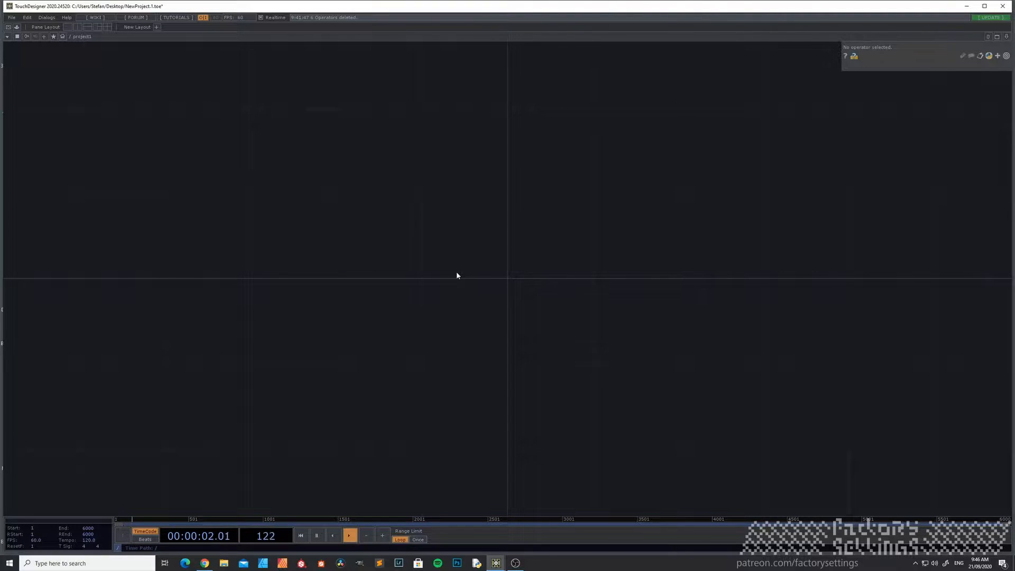
Add a Geometry COMP, a Camera COMP, a Render TOP and a Light COMP to the project network.
{"action": "key", "text": "Tab"}
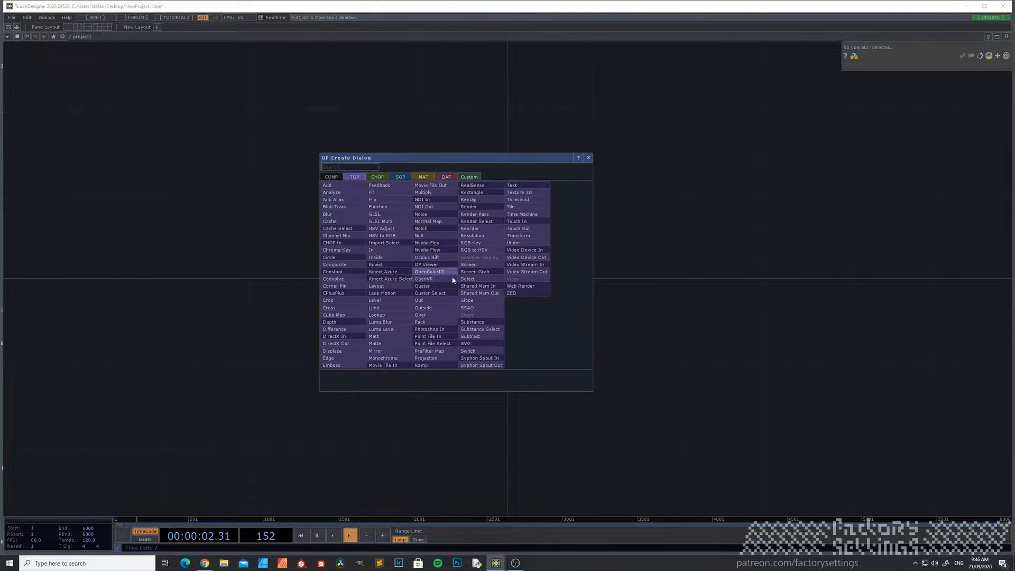
{"action": "left_click", "coordinate": [332, 177]}
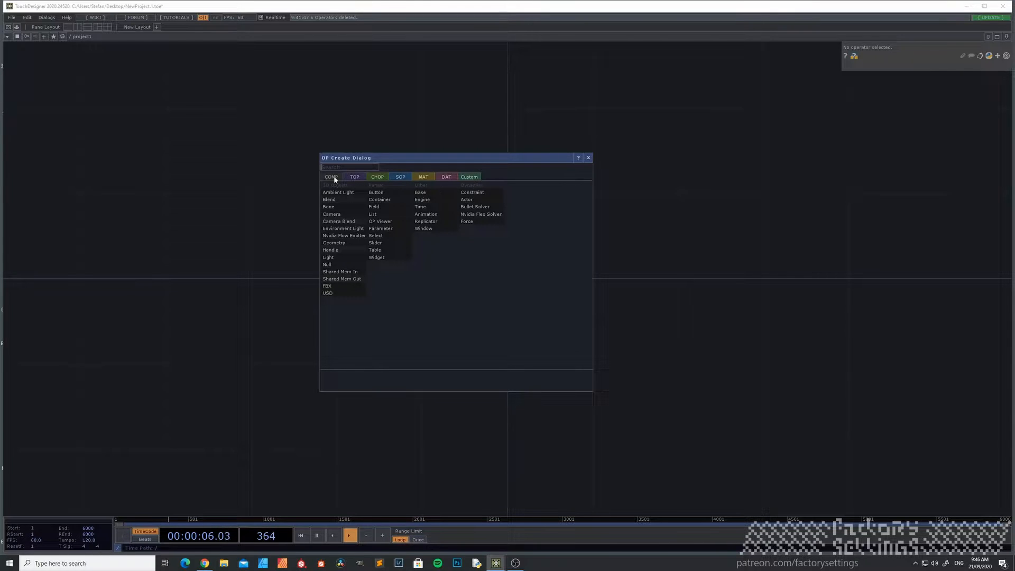
{"action": "left_click", "coordinate": [347, 245]}
{"action": "left_click", "coordinate": [346, 214]}
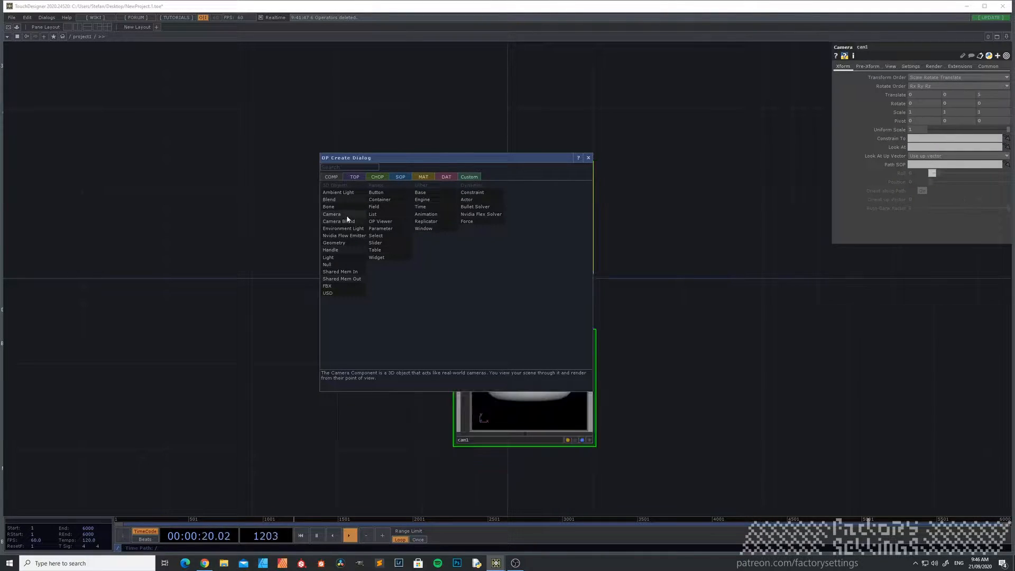
{"action": "left_click", "coordinate": [355, 177]}
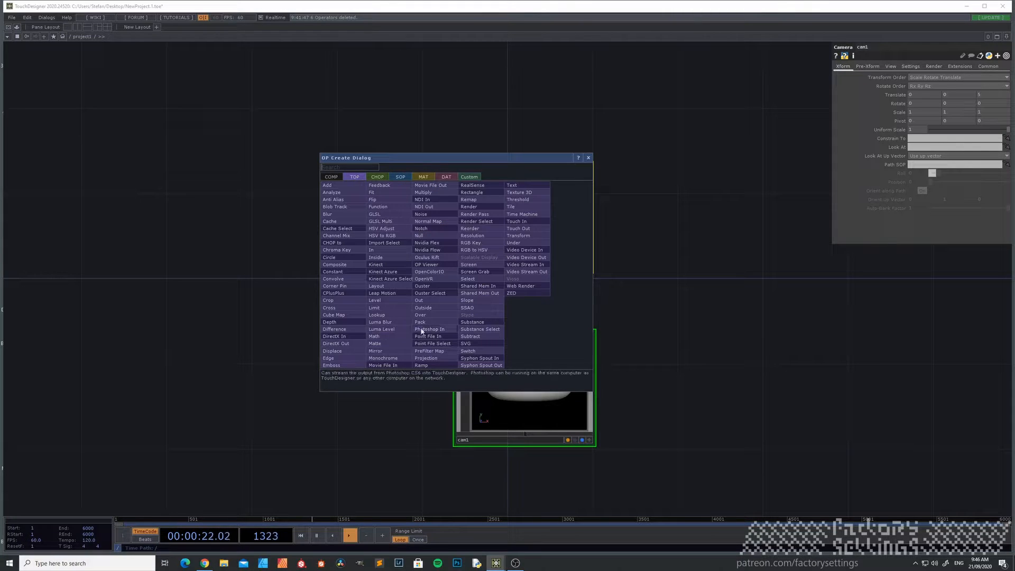
{"action": "left_click", "coordinate": [469, 206]}
{"action": "left_click", "coordinate": [331, 177]}
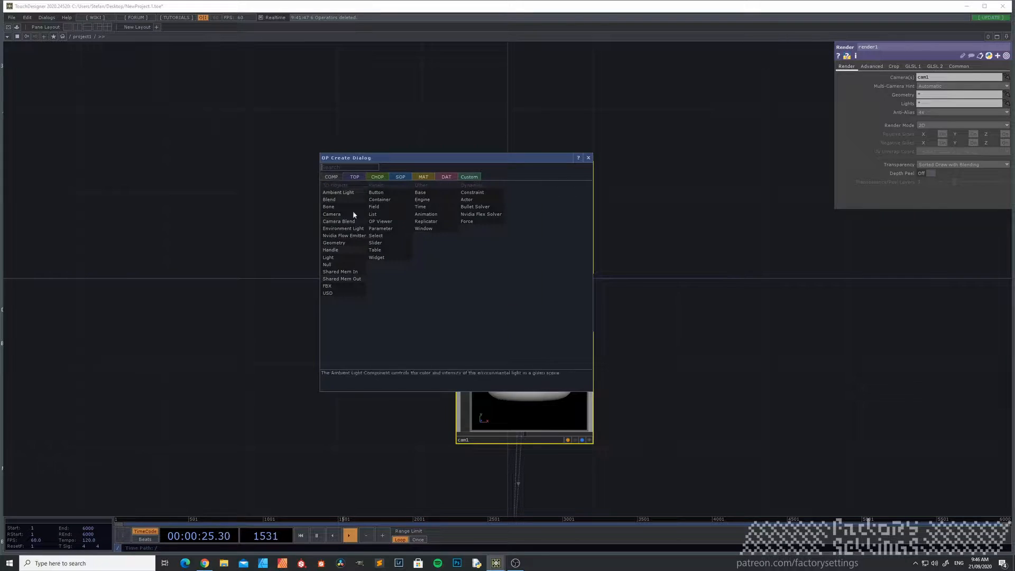
{"action": "left_click", "coordinate": [345, 259]}
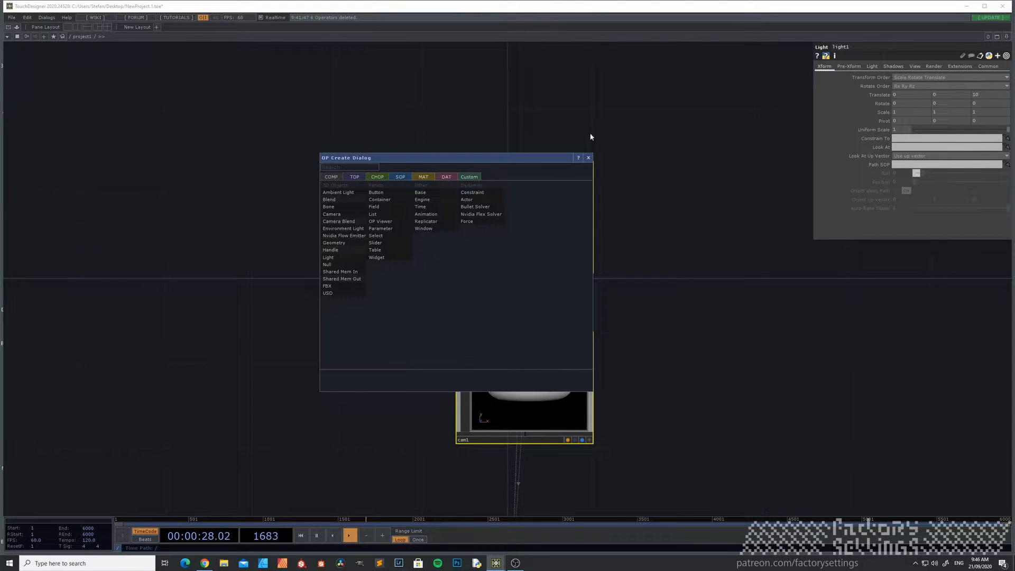
{"action": "left_click", "coordinate": [589, 158]}
Delete the default torus inside the Geometry COMP and return to the parent network.
{"action": "scroll", "coordinate": [427, 339], "scroll_direction": "down", "scroll_amount": 3}
{"action": "left_click_drag", "start_coordinate": [318, 305], "coordinate": [252, 154]}
{"action": "scroll", "coordinate": [358, 300], "scroll_direction": "up", "scroll_amount": 1}
{"action": "left_click_drag", "start_coordinate": [318, 188], "coordinate": [265, 246]}
{"action": "mouse_move", "coordinate": [340, 322]}
{"action": "left_mouse_down"}
{"action": "mouse_move", "coordinate": [343, 295]}
{"action": "mouse_move", "coordinate": [332, 314]}
{"action": "mouse_move", "coordinate": [343, 315]}
{"action": "left_mouse_up"}
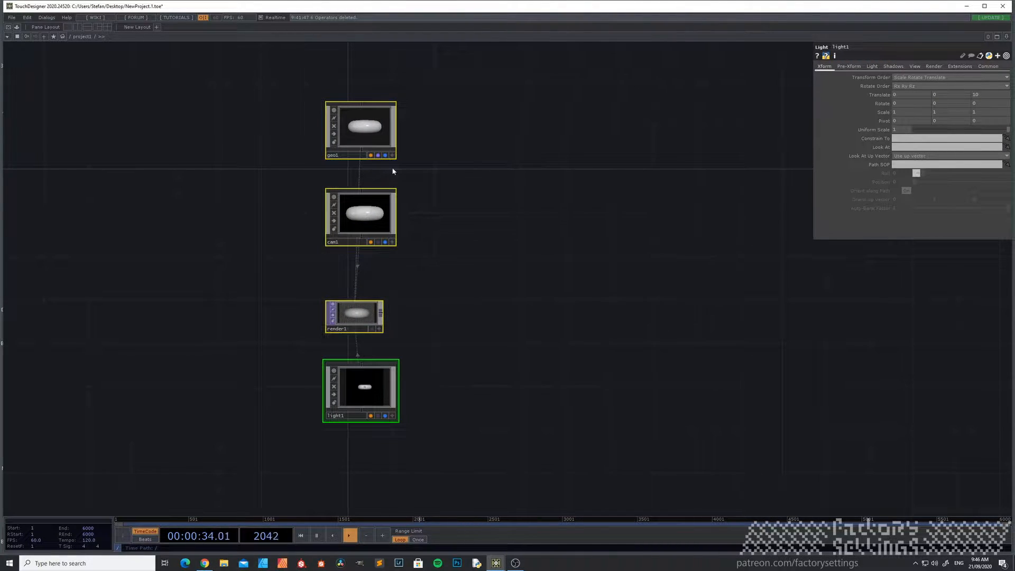
{"action": "left_click", "coordinate": [365, 134]}
{"action": "key", "text": "i"}
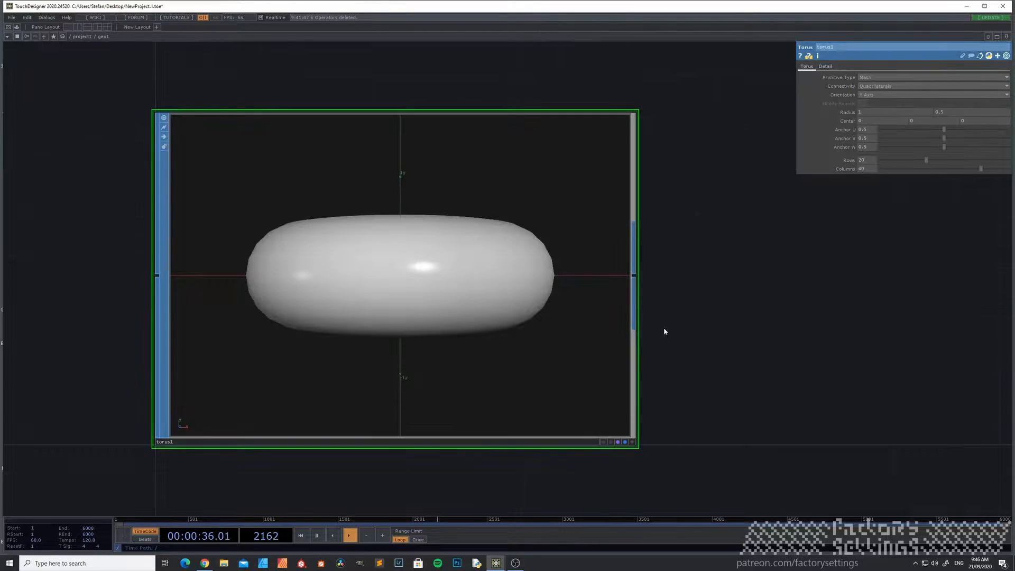
{"action": "scroll", "coordinate": [665, 327], "scroll_direction": "down", "scroll_amount": 3}
{"action": "key", "text": "Delete"}
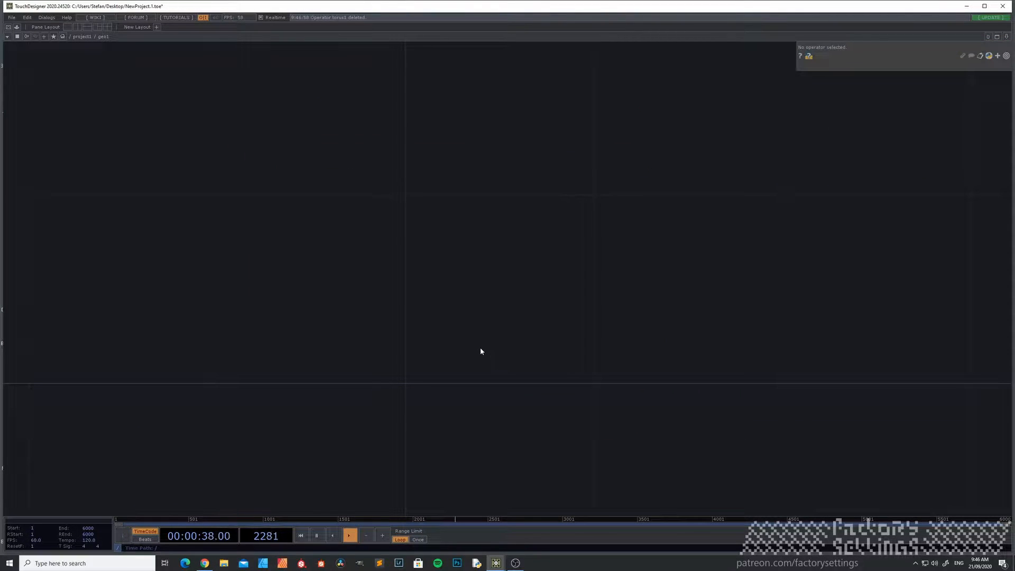
{"action": "key", "text": "u"}
Arrange the geometry, camera and light in one column with the Render TOP beside the camera.
{"action": "mouse_move", "coordinate": [270, 225]}
{"action": "left_mouse_down"}
{"action": "mouse_move", "coordinate": [295, 260]}
{"action": "mouse_move", "coordinate": [261, 241]}
{"action": "left_mouse_up"}
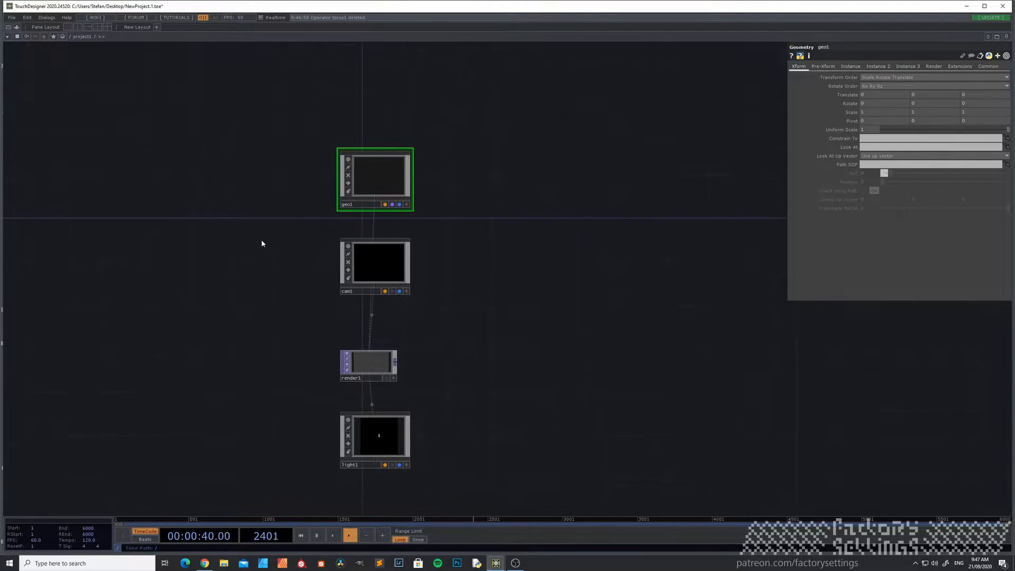
{"action": "left_click_drag", "start_coordinate": [478, 294], "coordinate": [419, 282]}
{"action": "left_click_drag", "start_coordinate": [317, 357], "coordinate": [325, 325]}
{"action": "left_click_drag", "start_coordinate": [329, 433], "coordinate": [329, 378]}
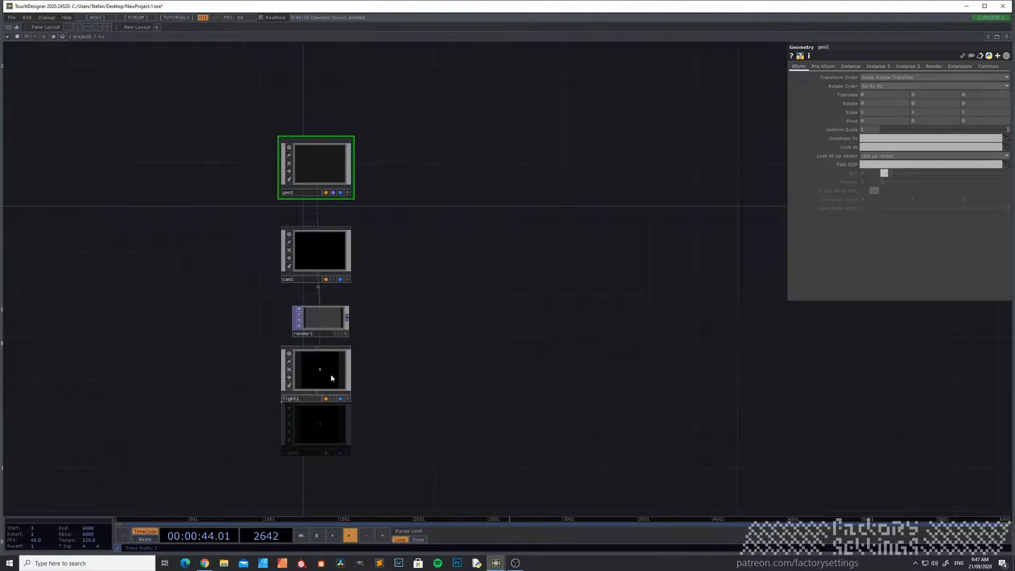
{"action": "left_click_drag", "start_coordinate": [321, 320], "coordinate": [418, 255]}
{"action": "left_click_drag", "start_coordinate": [282, 401], "coordinate": [323, 350]}
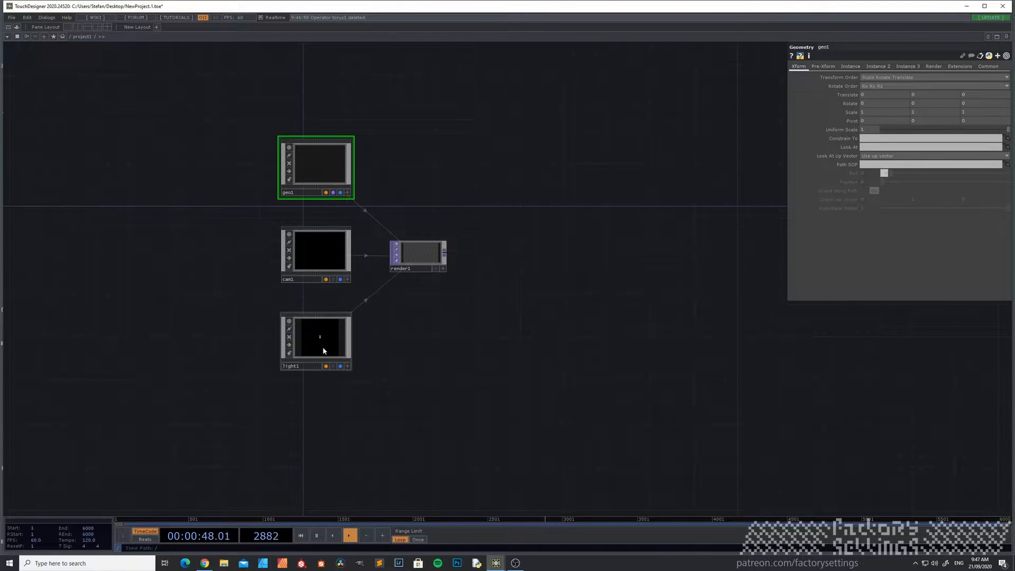
Add a Movie File In TOP below the Light COMP.
{"action": "left_click_drag", "start_coordinate": [250, 263], "coordinate": [343, 280]}
{"action": "left_click_drag", "start_coordinate": [478, 455], "coordinate": [445, 439]}
{"action": "key", "text": "Tab"}
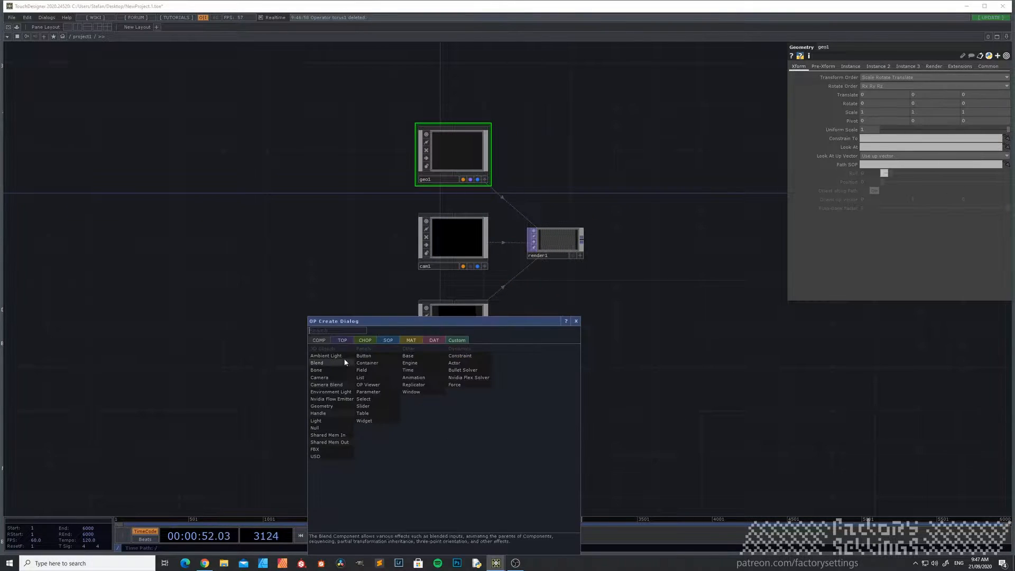
{"action": "left_click", "coordinate": [349, 341]}
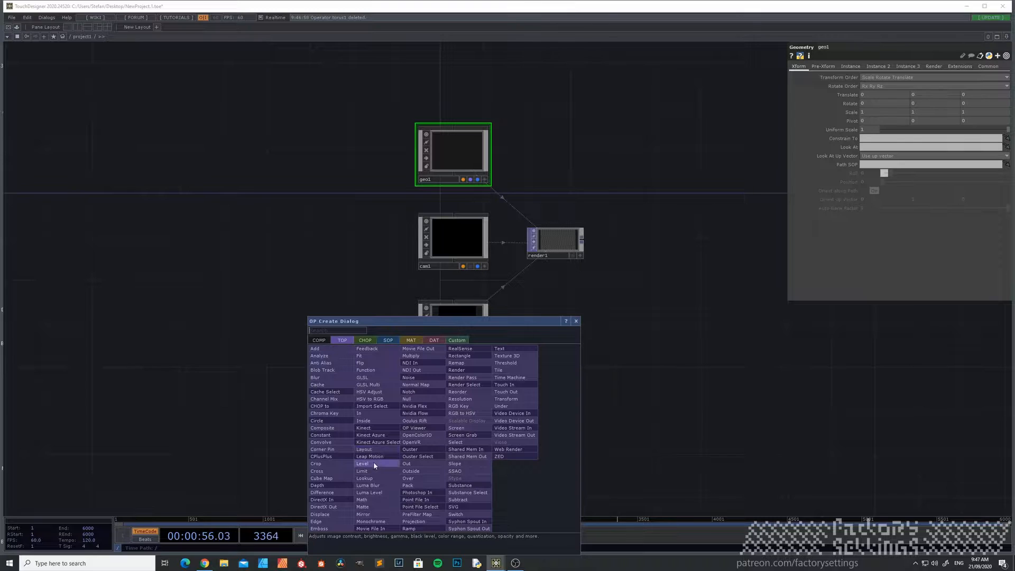
{"action": "left_click", "coordinate": [398, 528]}
{"action": "left_click", "coordinate": [455, 434]}
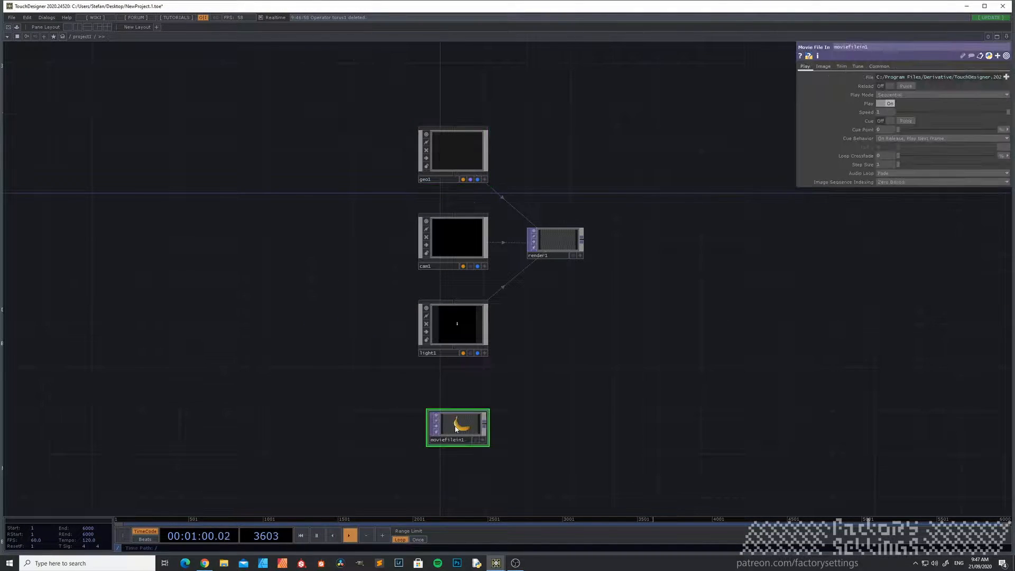
Load the first image from the Nature sample folder into the Movie File In TOP.
{"action": "left_click", "coordinate": [1006, 77]}
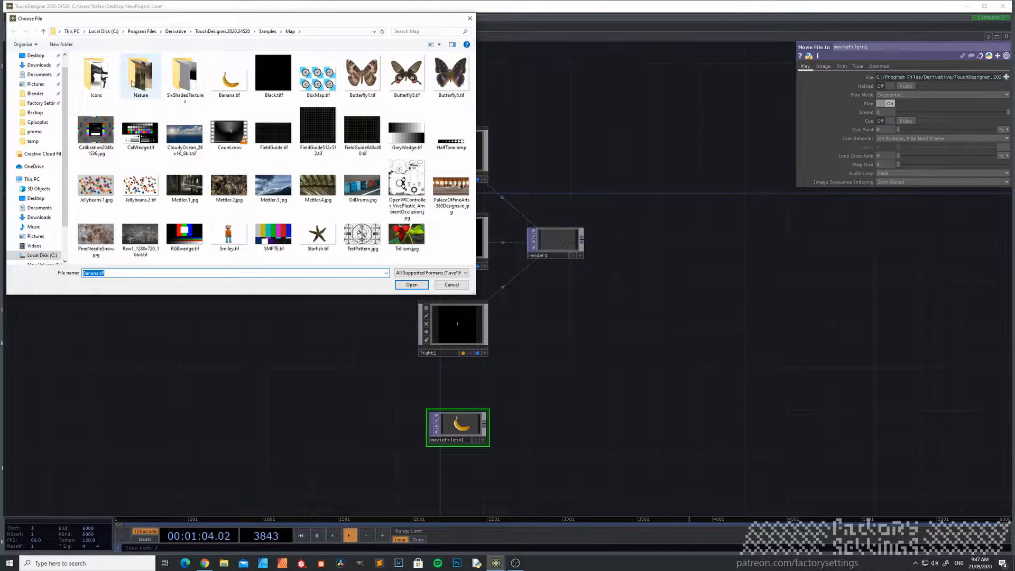
{"action": "double_click", "coordinate": [129, 84]}
{"action": "left_click", "coordinate": [99, 85]}
{"action": "left_click", "coordinate": [411, 285]}
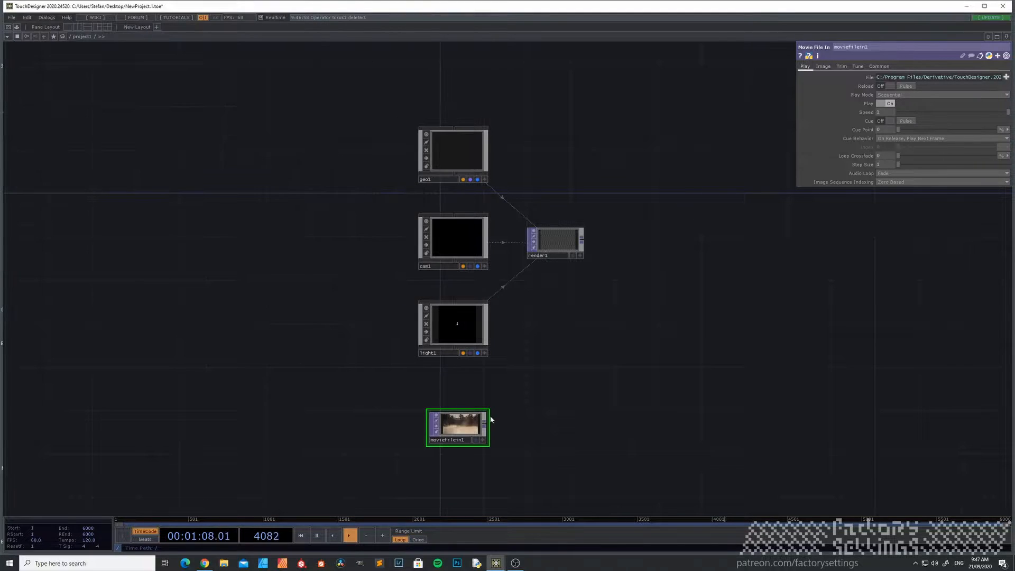
Check the info of the image and render operators, and composite the render over the image with an Over TOP.
{"action": "left_click_drag", "start_coordinate": [594, 308], "coordinate": [503, 301]}
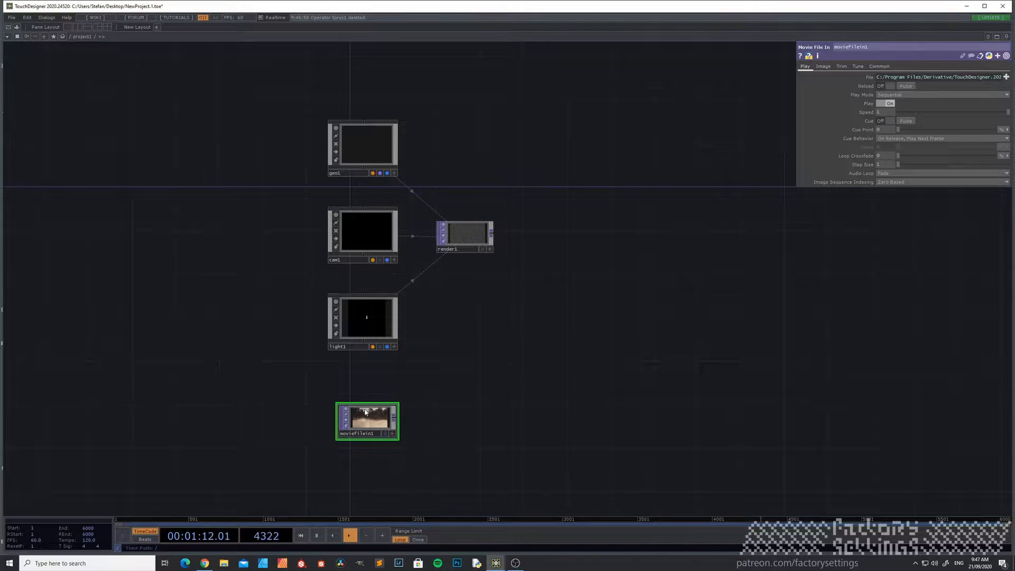
{"action": "middle_click_drag", "start_coordinate": [368, 417], "coordinate": [282, 391]}
{"action": "middle_click", "coordinate": [466, 239]}
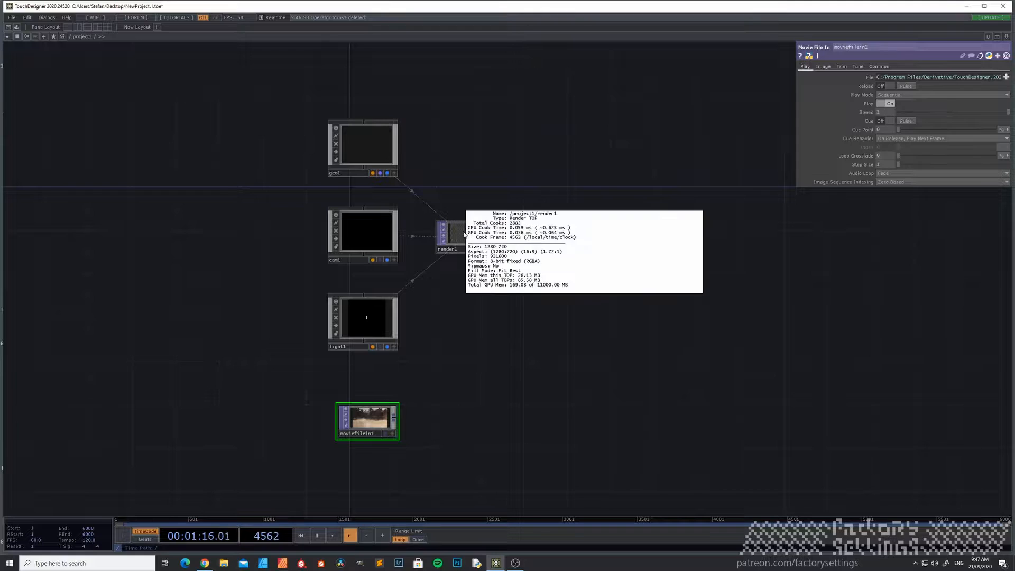
{"action": "right_click", "coordinate": [493, 236]}
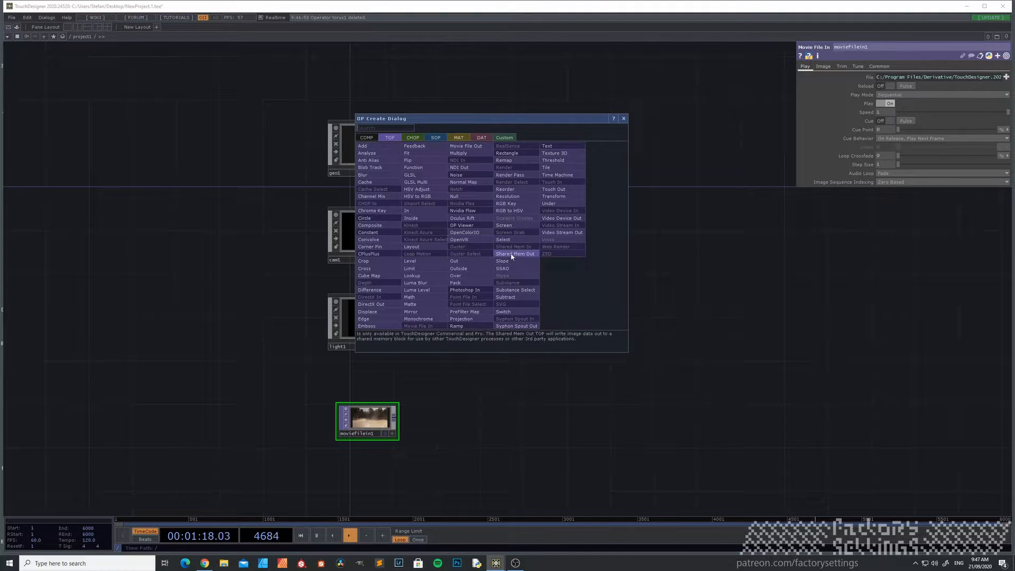
{"action": "left_click", "coordinate": [470, 270]}
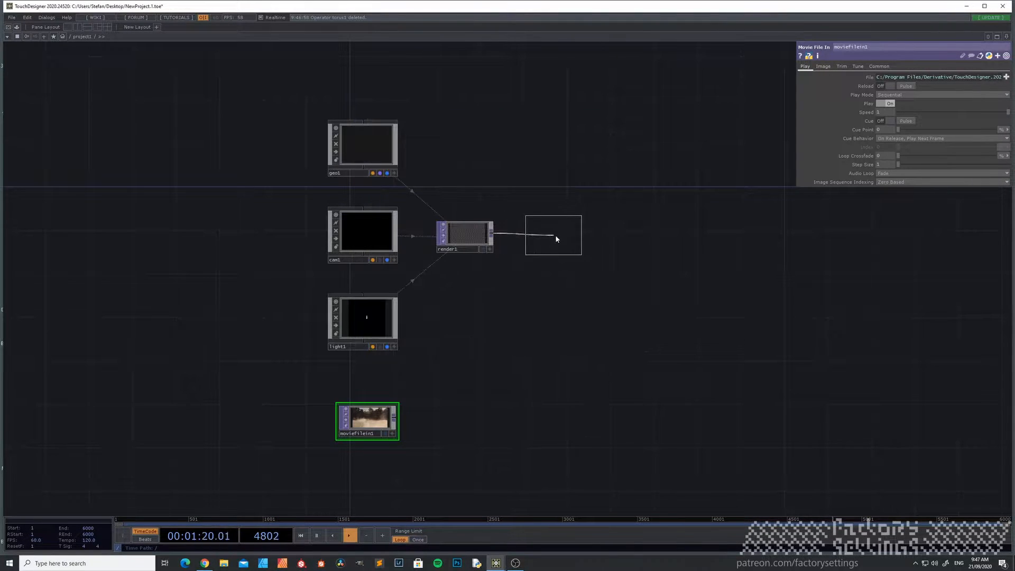
{"action": "left_click", "coordinate": [560, 239]}
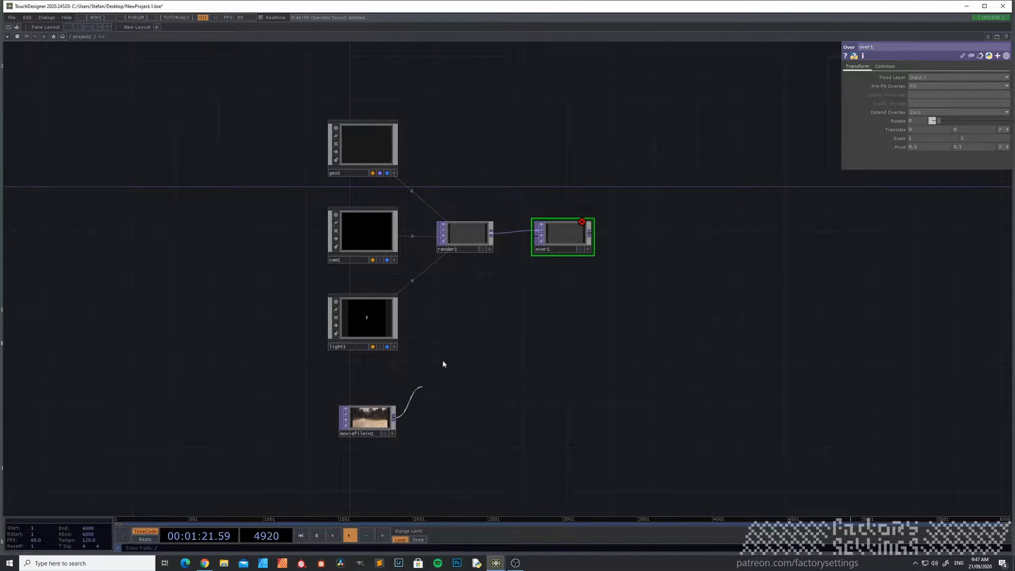
{"action": "left_click", "coordinate": [526, 242]}
Add a Null TOP after the Over TOP.
{"action": "scroll", "coordinate": [515, 293], "scroll_direction": "up", "scroll_amount": 4}
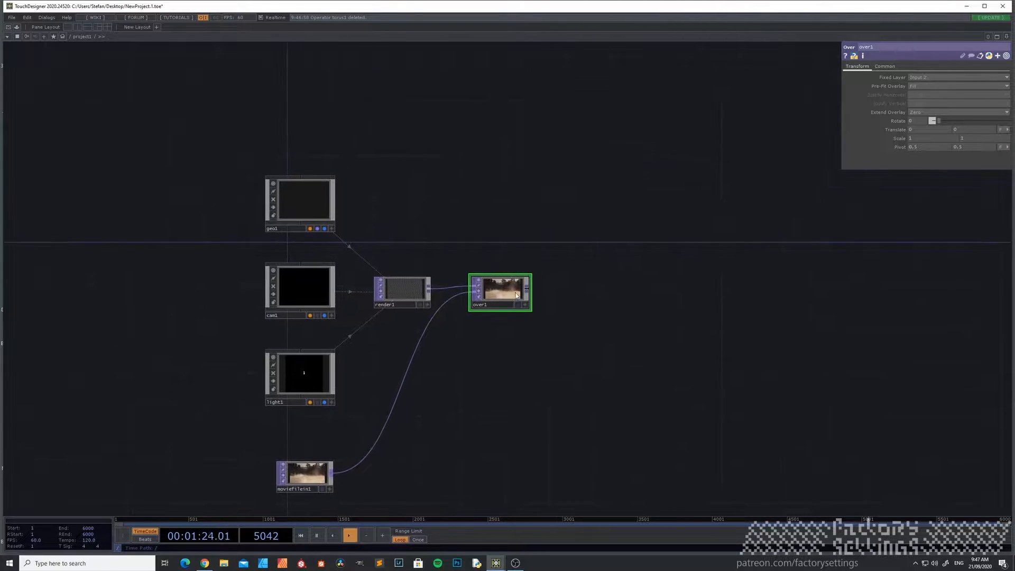
{"action": "key", "text": "Tab"}
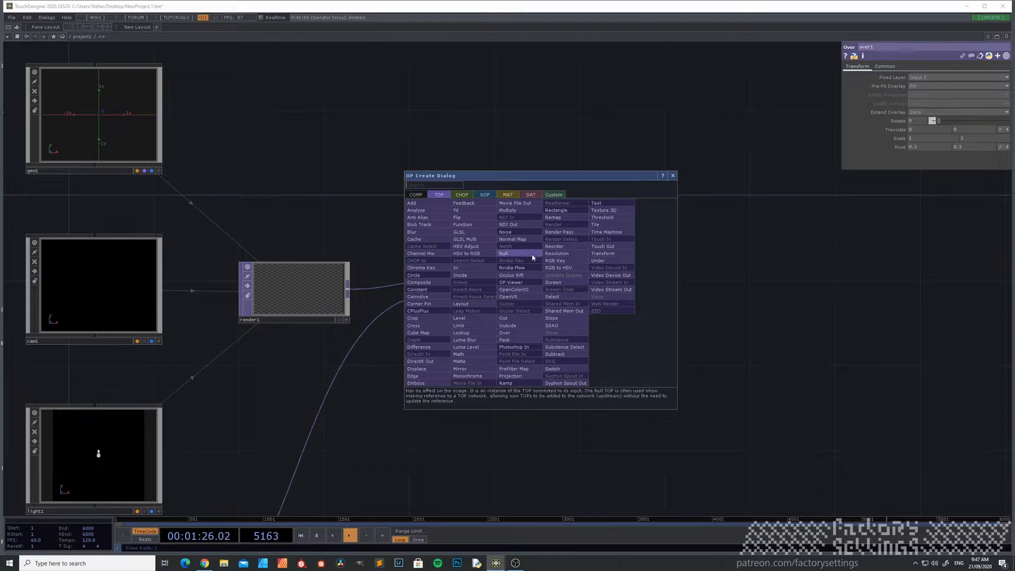
{"action": "left_click", "coordinate": [529, 253]}
{"action": "left_click", "coordinate": [654, 292]}
{"action": "left_click_drag", "start_coordinate": [644, 378], "coordinate": [545, 390]}
Split the workspace into two side-by-side panes and turn the second one into a Panel view.
{"action": "left_click", "coordinate": [1007, 37]}
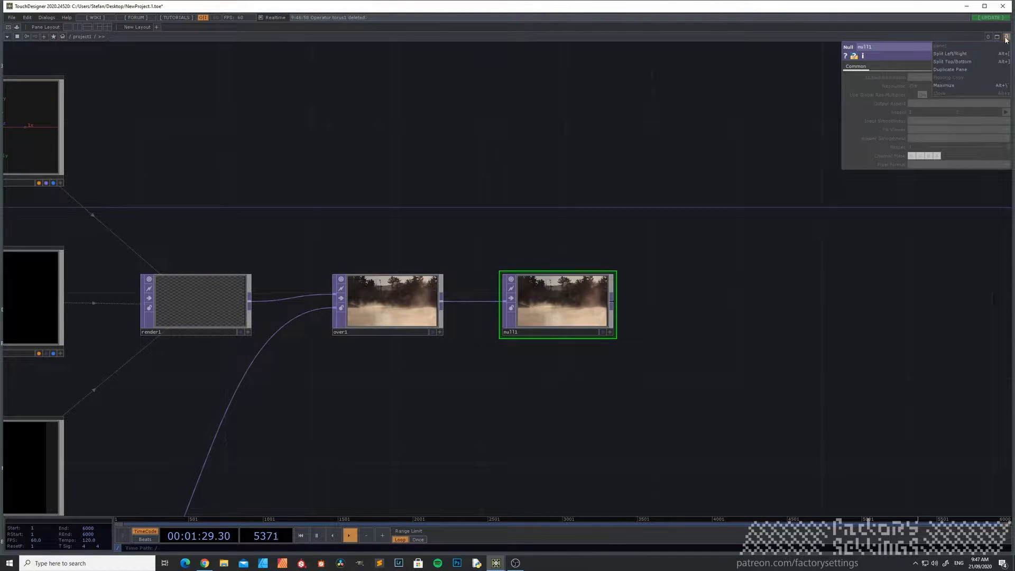
{"action": "left_click", "coordinate": [975, 53]}
{"action": "left_click_drag", "start_coordinate": [435, 255], "coordinate": [308, 222]}
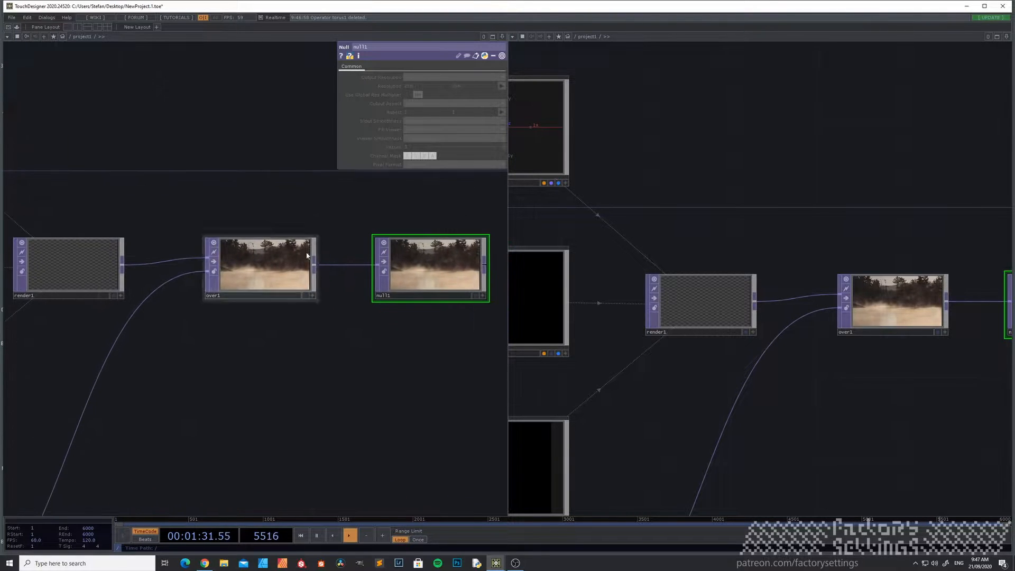
{"action": "scroll", "coordinate": [308, 222], "scroll_direction": "down", "scroll_amount": 2}
{"action": "left_click", "coordinate": [513, 36]}
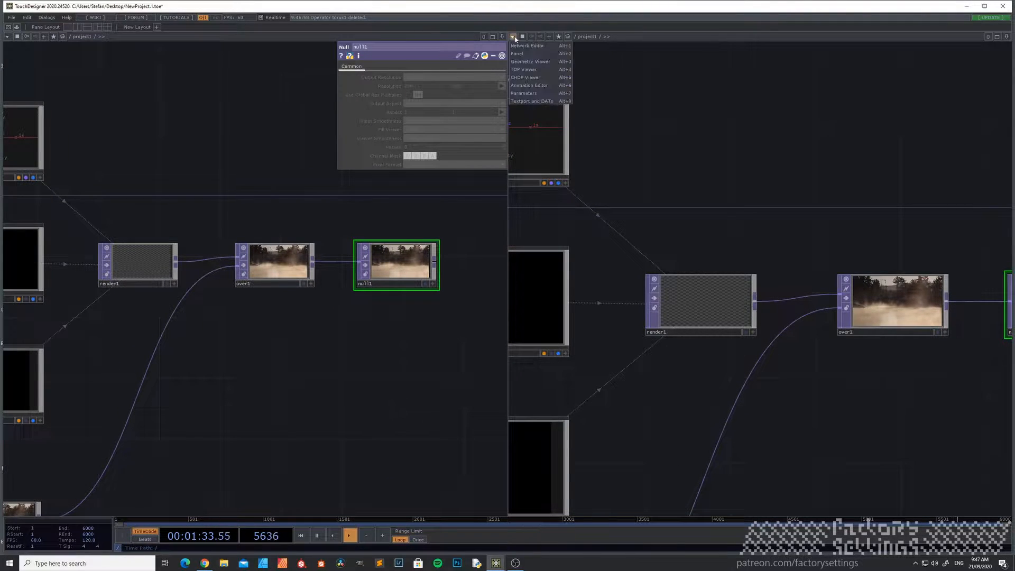
{"action": "left_click", "coordinate": [531, 54]}
Add an Out TOP after the Null TOP to feed the composite to the Panel view.
{"action": "left_click_drag", "start_coordinate": [501, 280], "coordinate": [424, 298]}
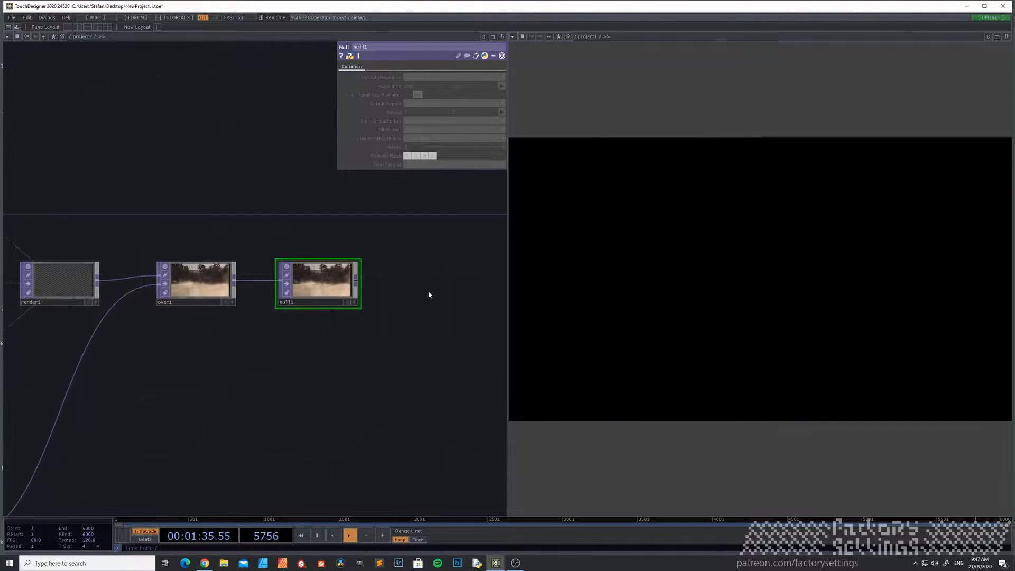
{"action": "right_click", "coordinate": [357, 283]}
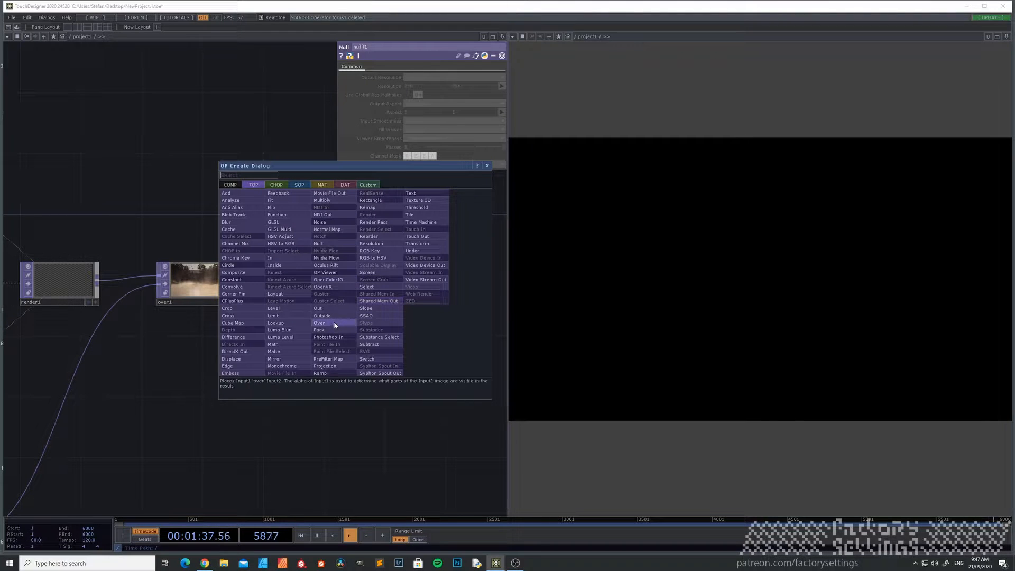
{"action": "left_click", "coordinate": [338, 307]}
{"action": "left_click", "coordinate": [435, 287]}
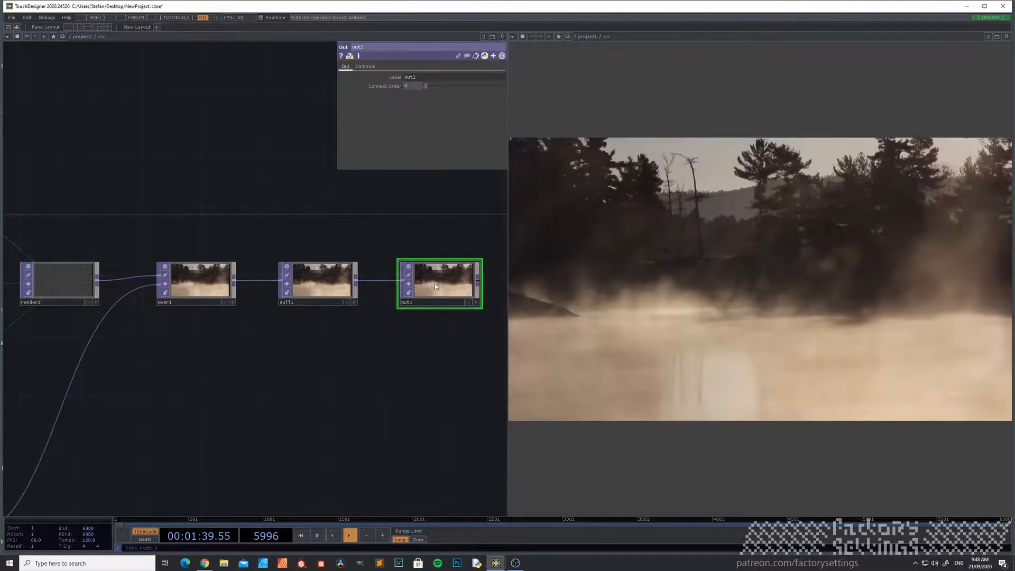
Add a Circle SOP in the empty area of the network before the geometry, camera and light.
{"action": "key", "text": "h"}
{"action": "left_click_drag", "start_coordinate": [143, 338], "coordinate": [239, 346]}
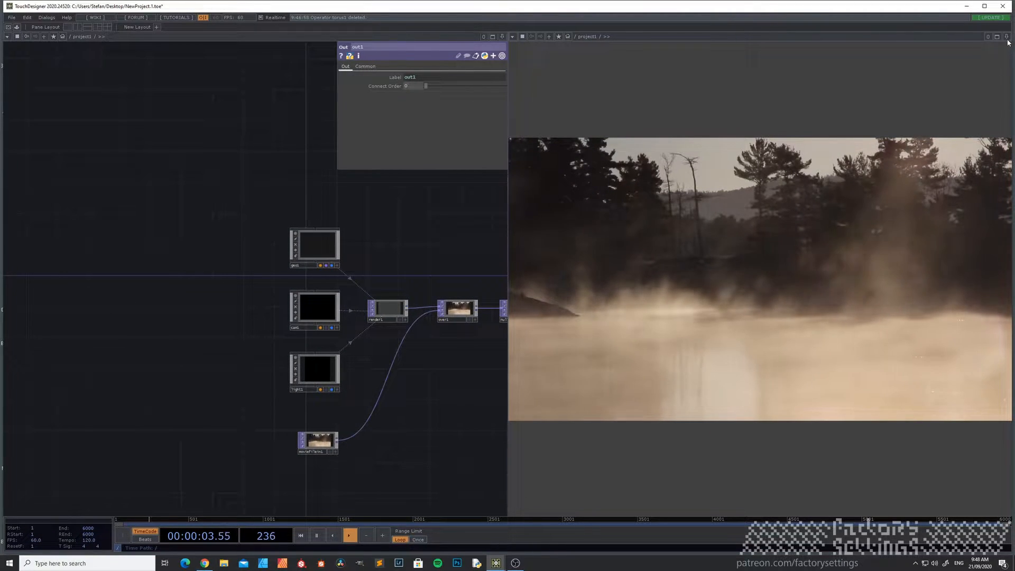
{"action": "left_click_drag", "start_coordinate": [161, 284], "coordinate": [188, 295]}
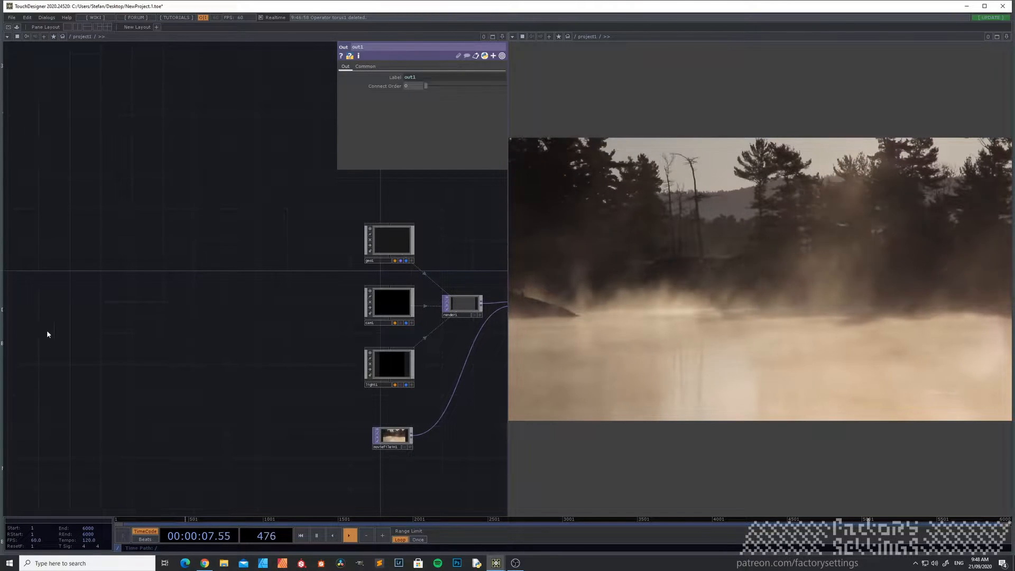
{"action": "key", "text": "Tab"}
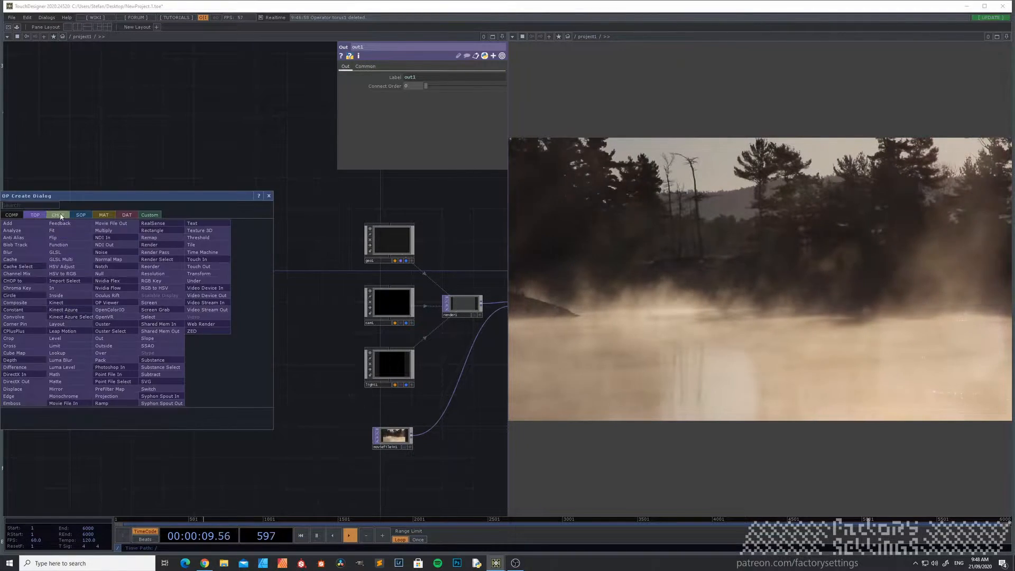
{"action": "left_click", "coordinate": [81, 215]}
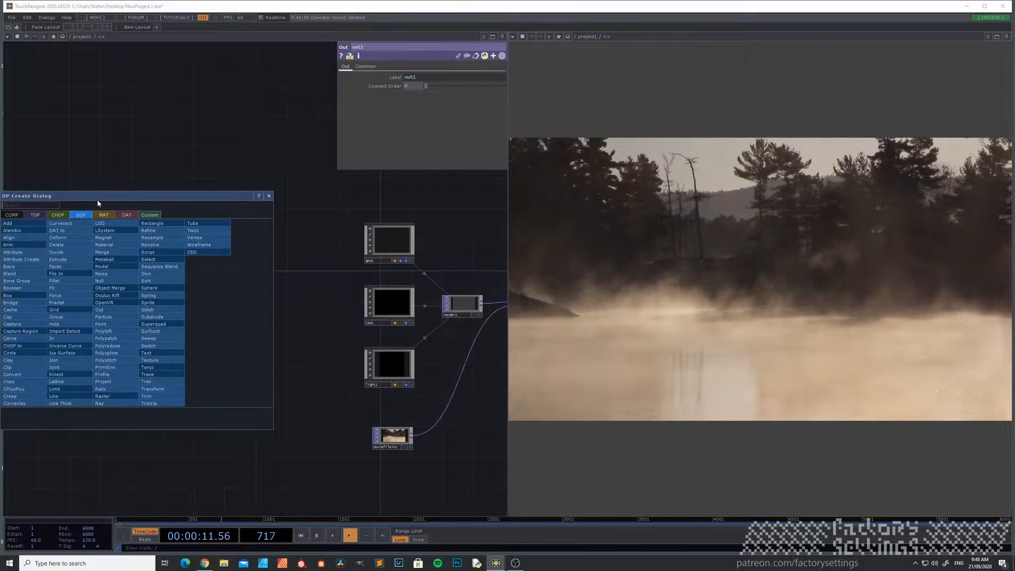
{"action": "left_click", "coordinate": [27, 354]}
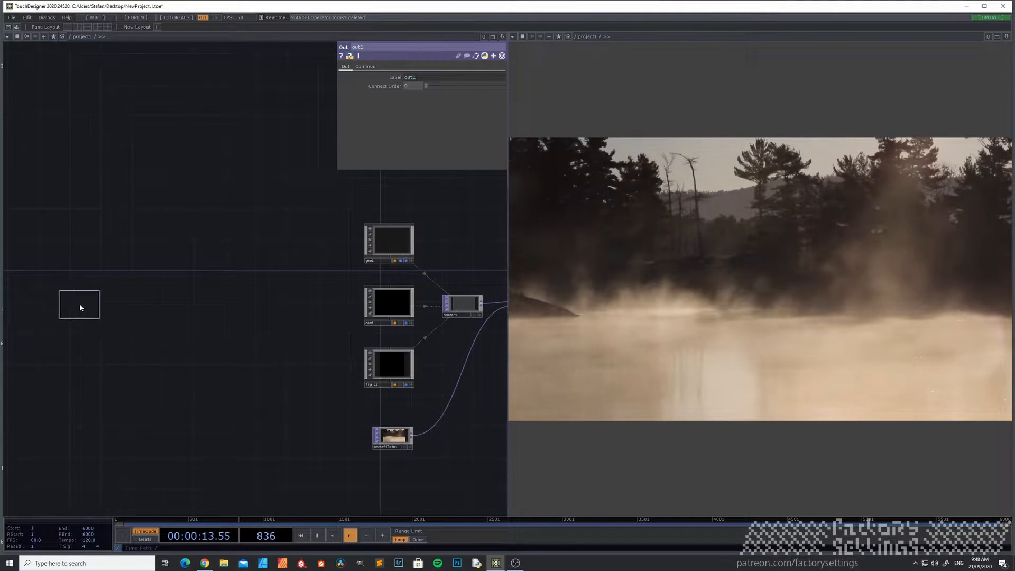
{"action": "left_click", "coordinate": [78, 308]}
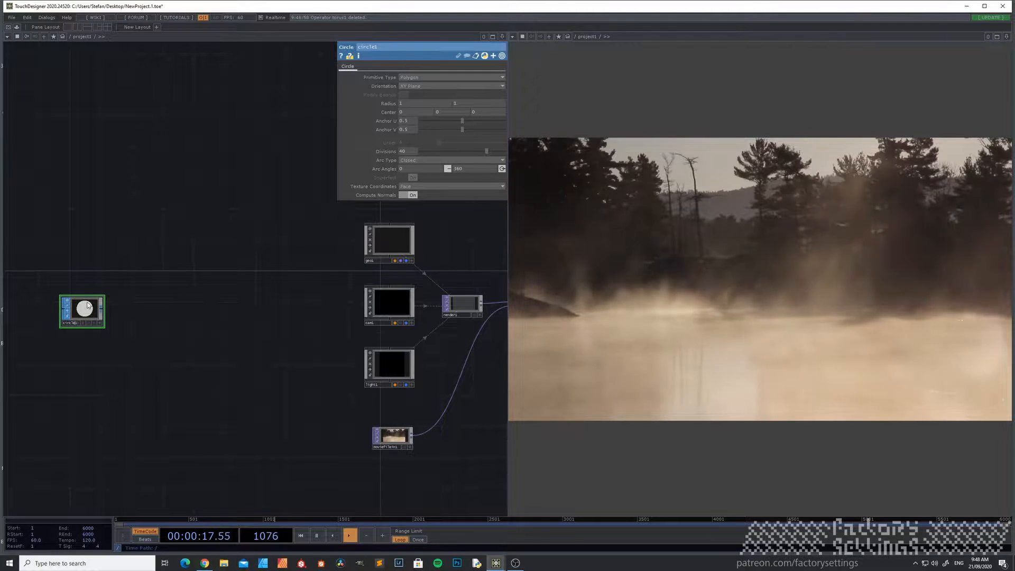
Try 3 divisions on the Circle SOP and settle on 4 divisions.
{"action": "scroll", "coordinate": [49, 323], "scroll_direction": "up", "scroll_amount": 3}
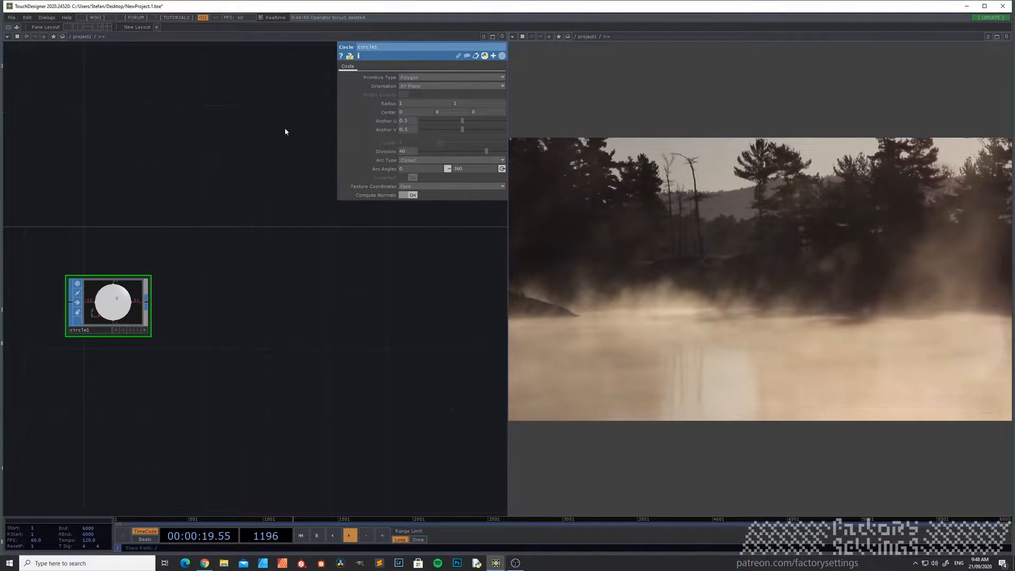
{"action": "left_click", "coordinate": [411, 152]}
{"action": "type", "text": "3"}
{"action": "key", "text": "Return"}
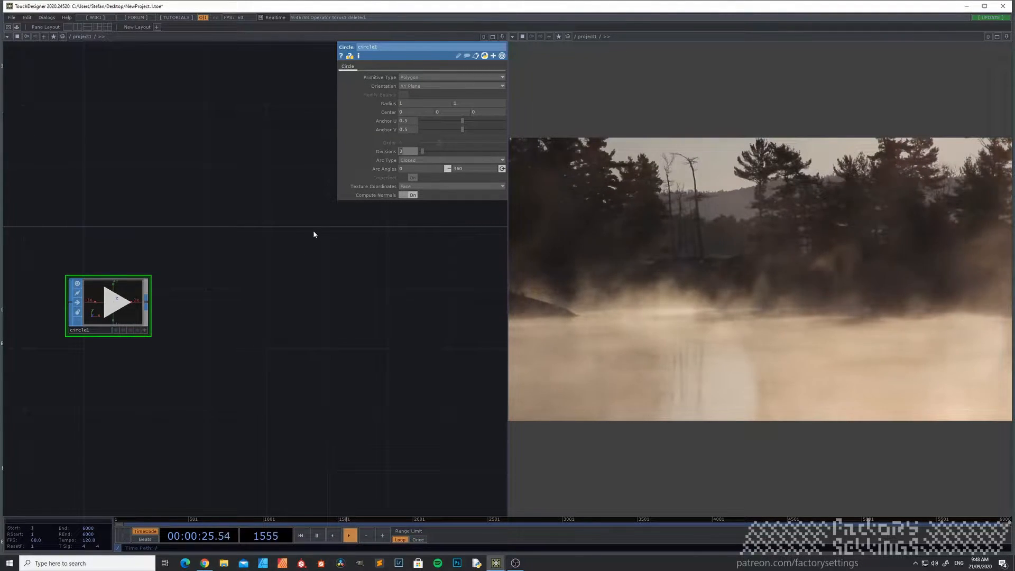
{"action": "type", "text": "4"}
{"action": "key", "text": "Return"}
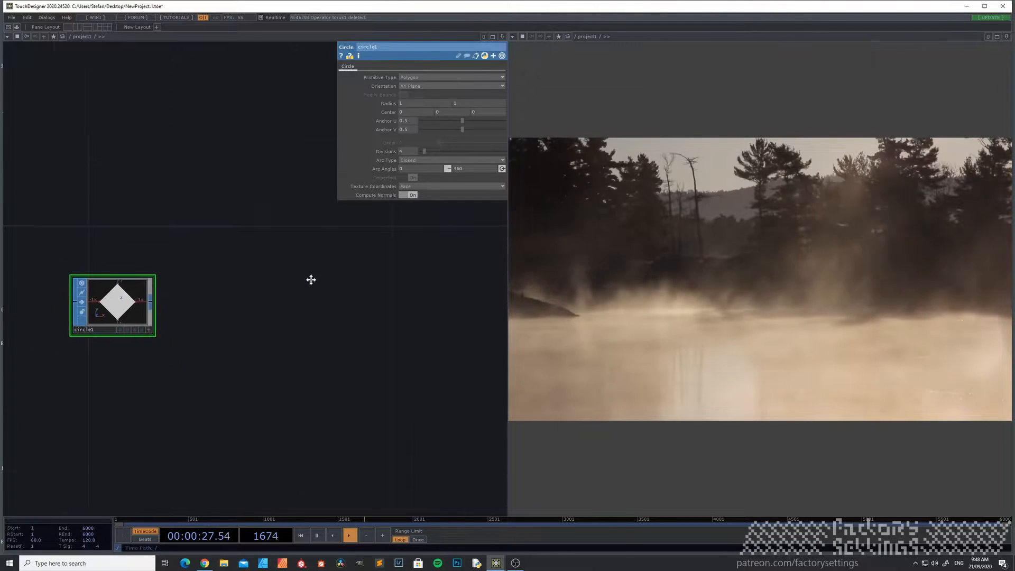
Change the Circle SOP's arc type to Open Arc so only its outline is drawn.
{"action": "left_click_drag", "start_coordinate": [296, 277], "coordinate": [405, 295]}
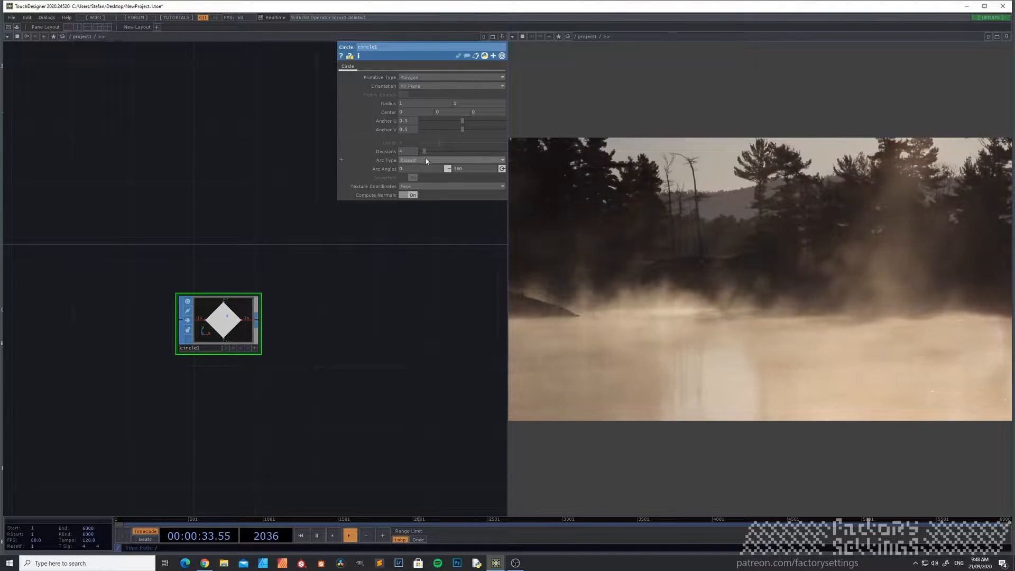
{"action": "scroll", "coordinate": [223, 317], "scroll_direction": "up", "scroll_amount": 3}
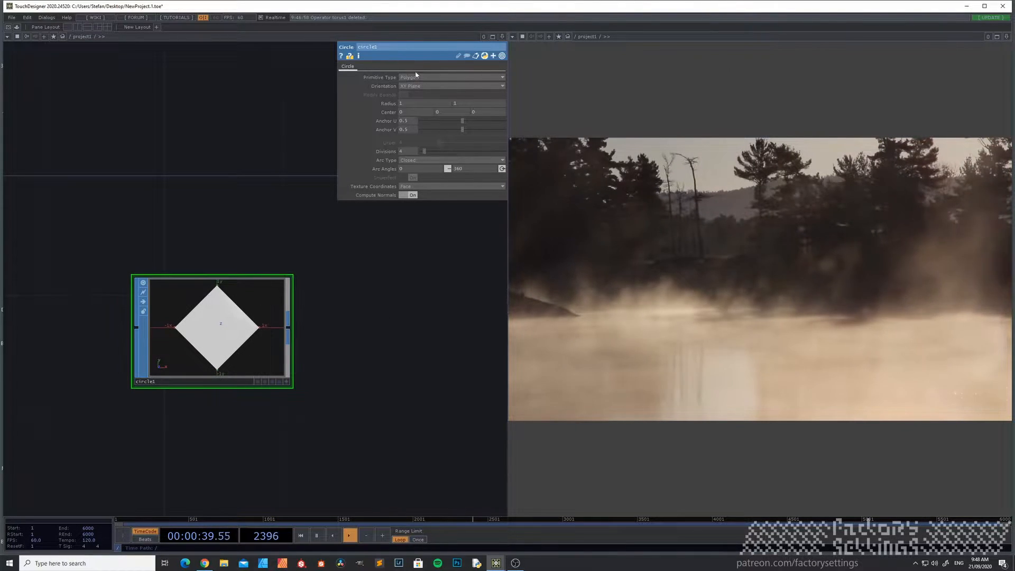
{"action": "left_click", "coordinate": [417, 160]}
{"action": "left_click", "coordinate": [418, 175]}
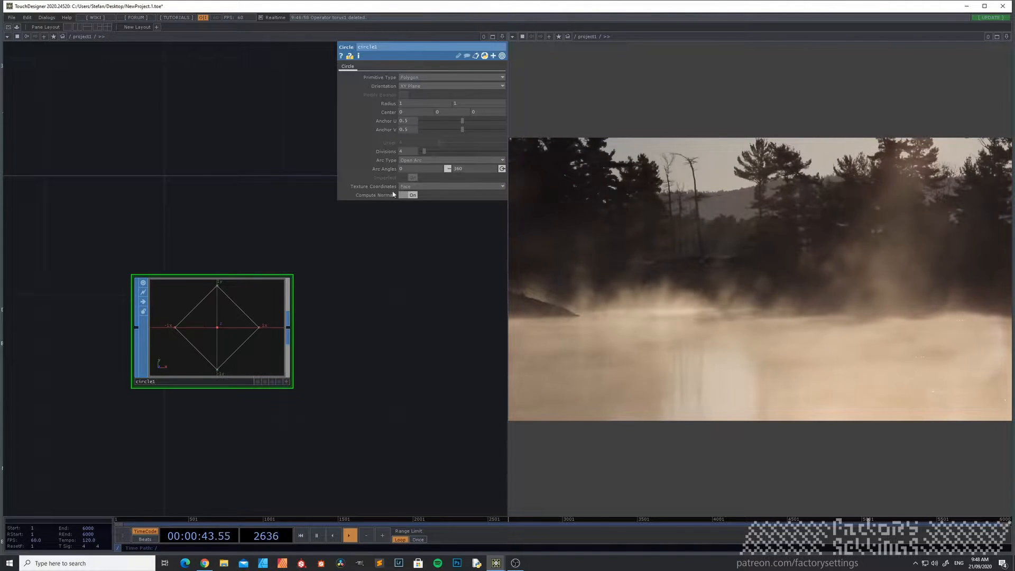
Add a Transform SOP after the Circle SOP.
{"action": "scroll", "coordinate": [259, 341], "scroll_direction": "down", "scroll_amount": 3}
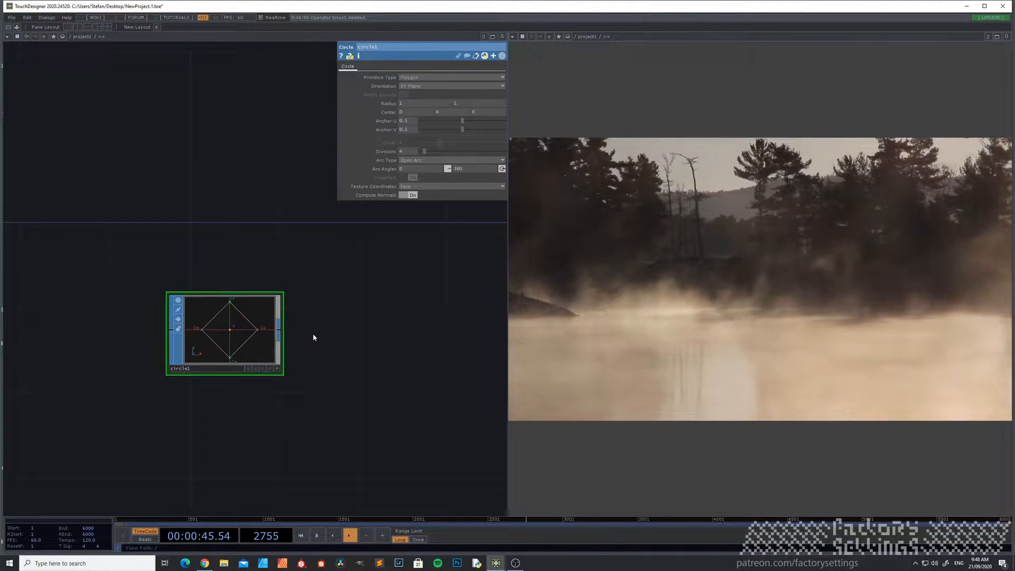
{"action": "left_click_drag", "start_coordinate": [355, 351], "coordinate": [299, 354]}
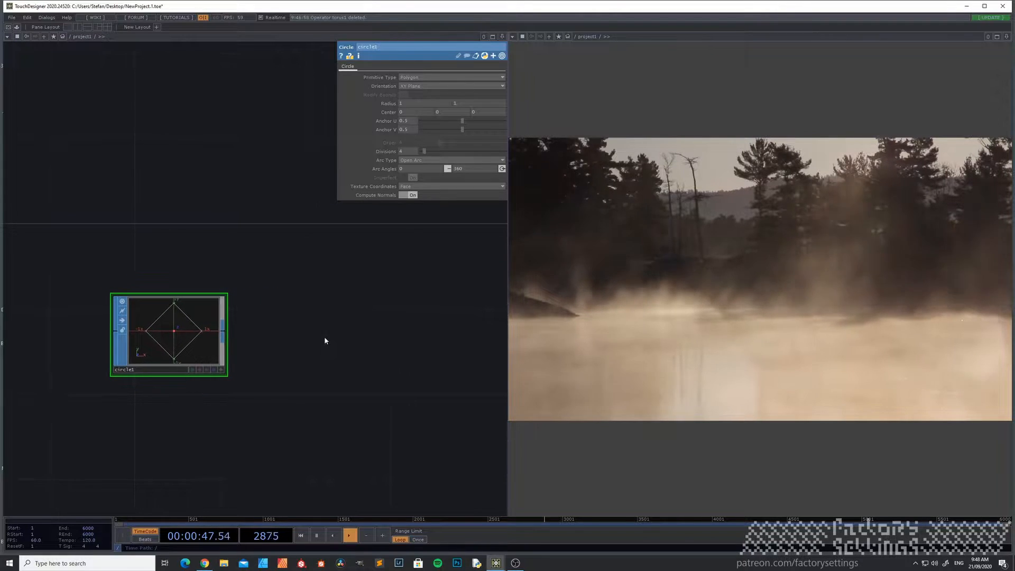
{"action": "right_click", "coordinate": [222, 333]}
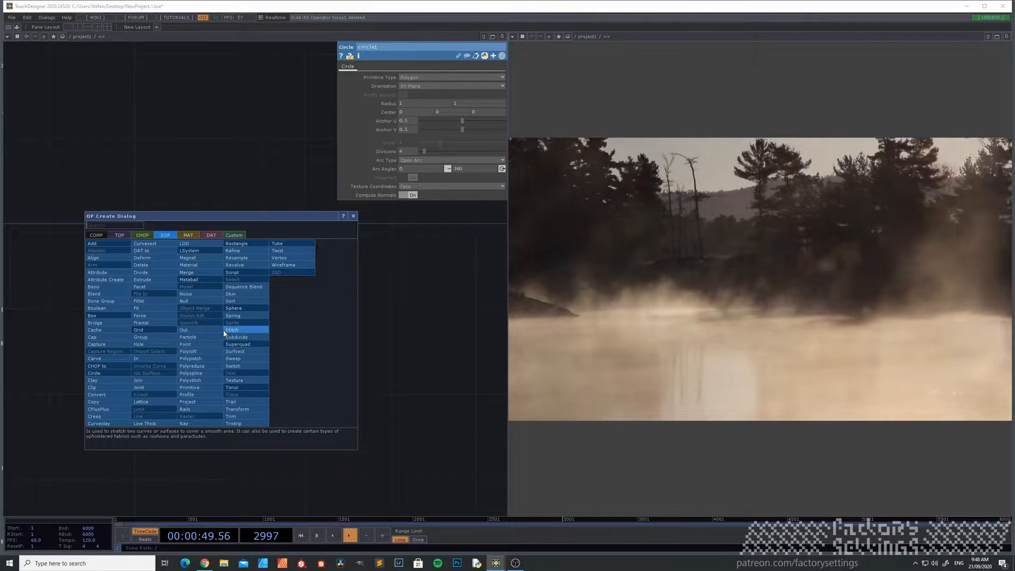
{"action": "type", "text": "tr"}
{"action": "left_click", "coordinate": [237, 410]}
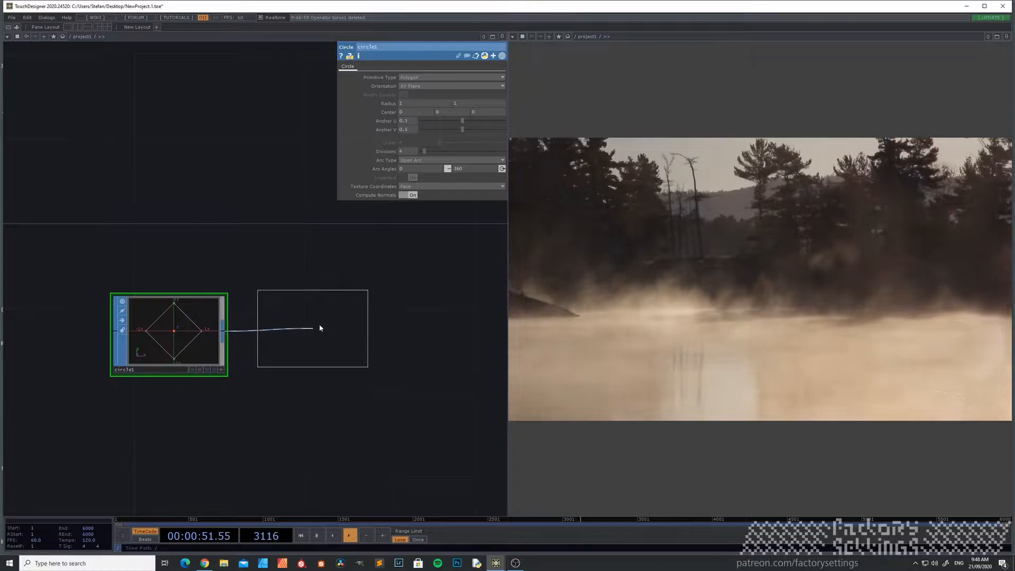
{"action": "left_click", "coordinate": [334, 331]}
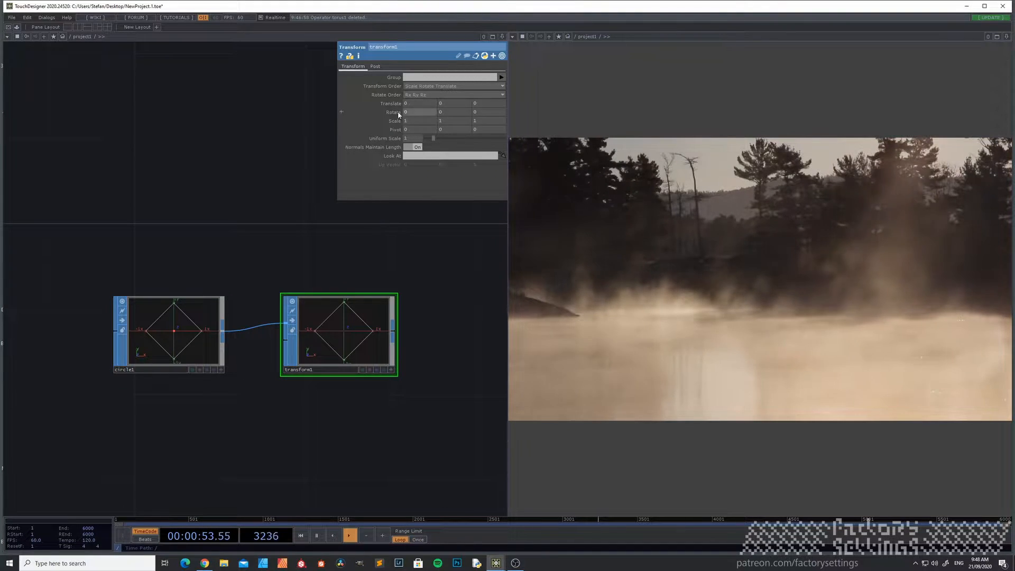
Rotate the shape 45 degrees about Z in the Transform SOP.
{"action": "left_click", "coordinate": [481, 112]}
{"action": "type", "text": "45"}
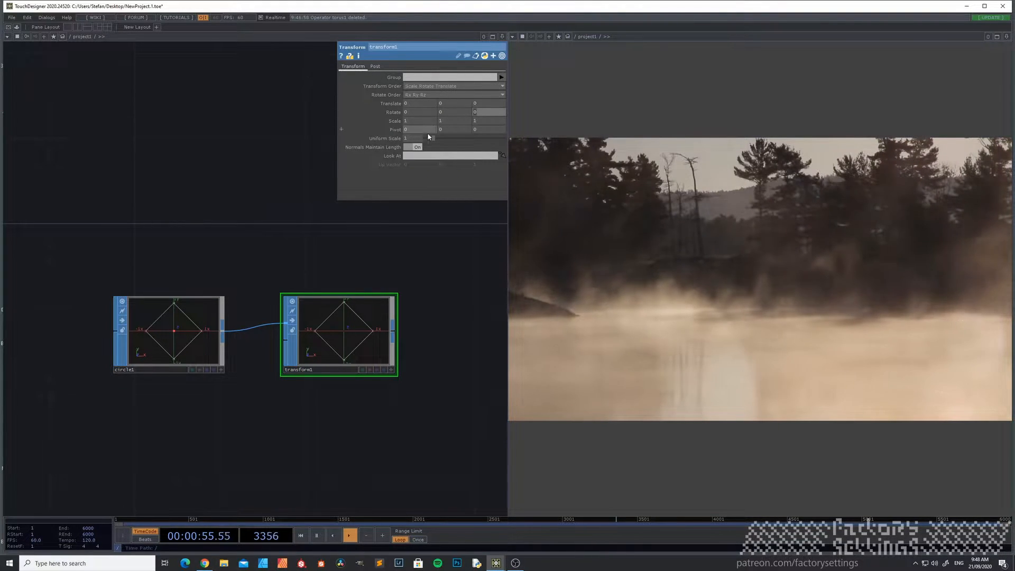
{"action": "key", "text": "Return"}
Add a Null SOP after the Transform SOP.
{"action": "left_click_drag", "start_coordinate": [331, 407], "coordinate": [168, 401]}
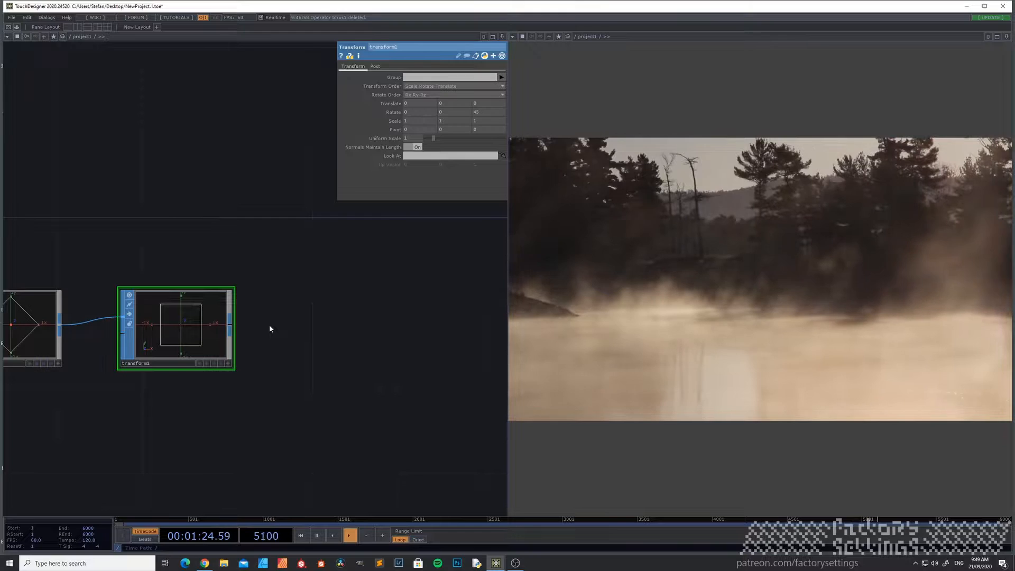
{"action": "left_click", "coordinate": [270, 326]}
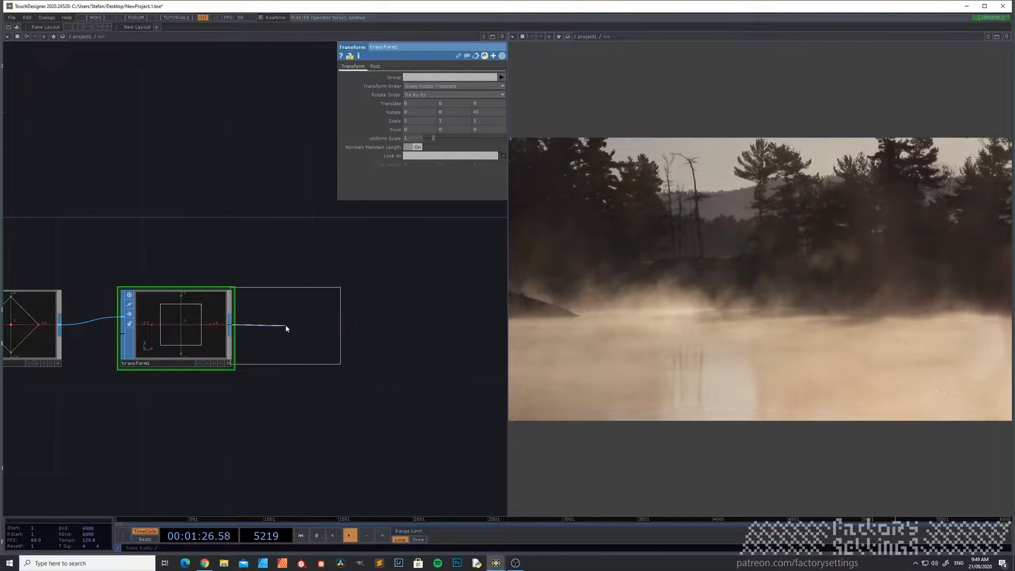
{"action": "left_click", "coordinate": [368, 330]}
{"action": "scroll", "coordinate": [366, 386], "scroll_direction": "down", "scroll_amount": 2}
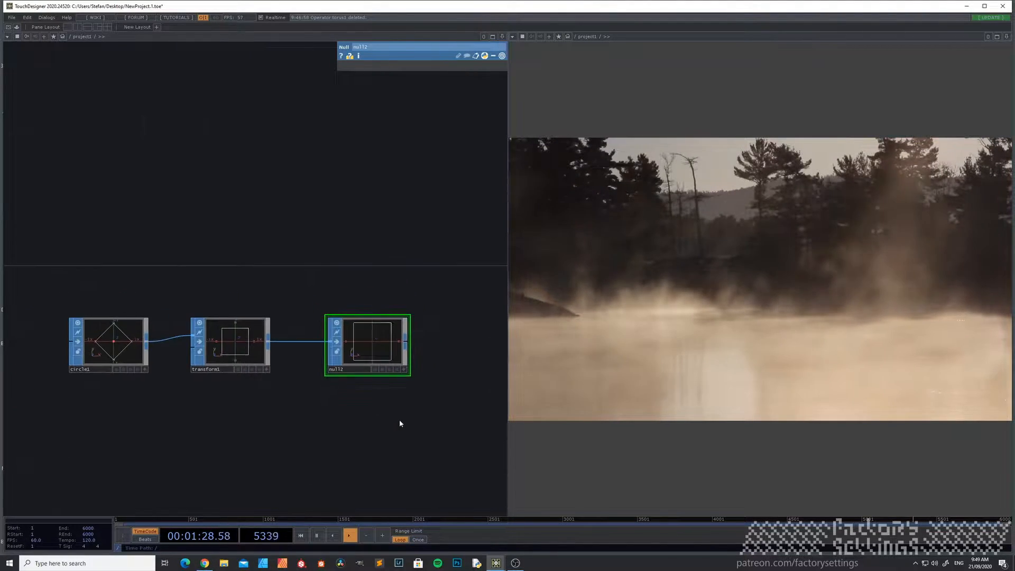
Add a Geometry COMP fed by the Null SOP, placed beside the existing Geometry COMP.
{"action": "left_click_drag", "start_coordinate": [402, 424], "coordinate": [218, 404]}
{"action": "left_click", "coordinate": [192, 343]}
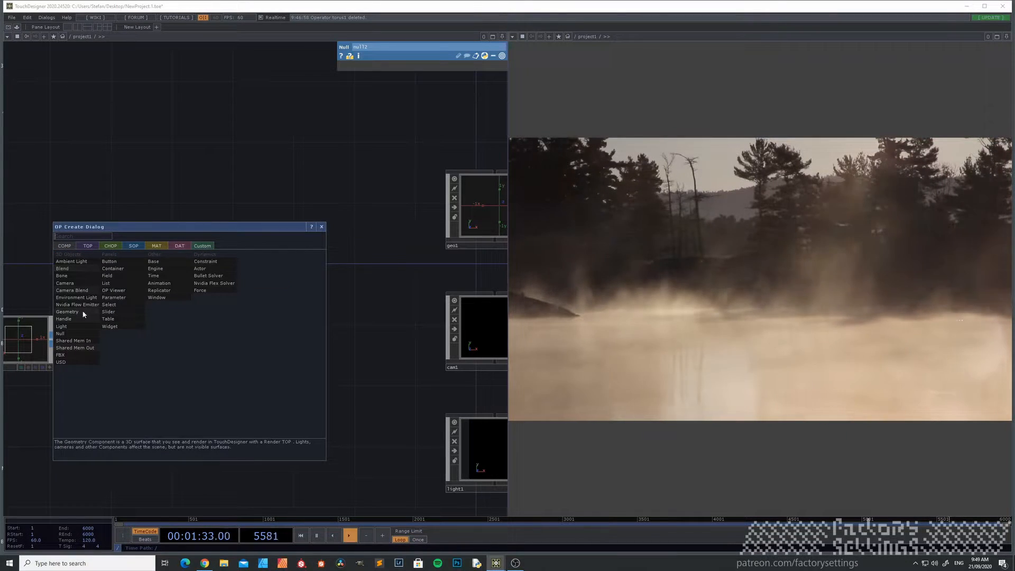
{"action": "left_click", "coordinate": [80, 312]}
{"action": "left_click", "coordinate": [336, 212]}
{"action": "left_click_drag", "start_coordinate": [326, 402], "coordinate": [223, 443]}
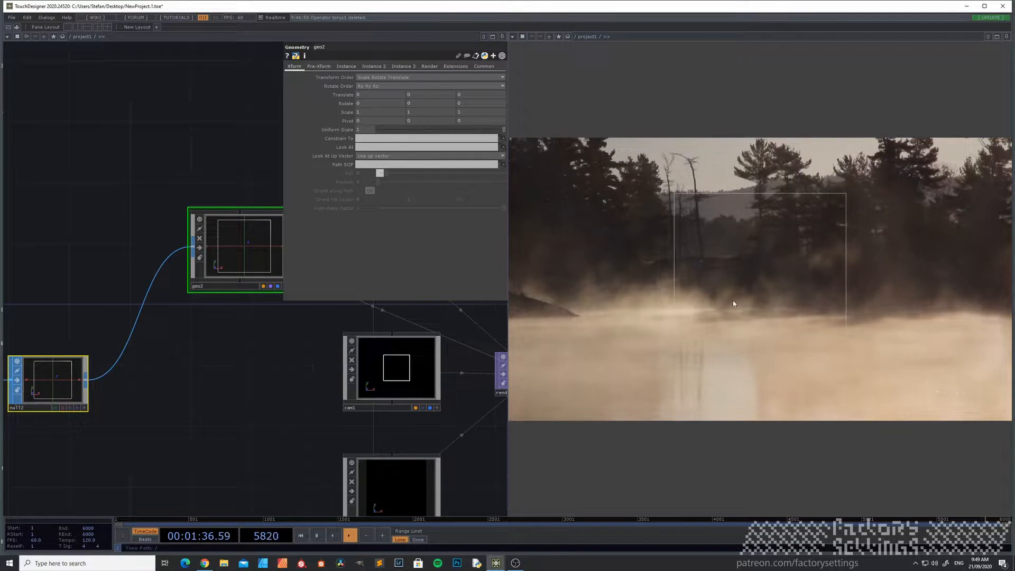
Delete the old empty Geometry COMP and move the new one into its place above the camera.
{"action": "key", "text": "p"}
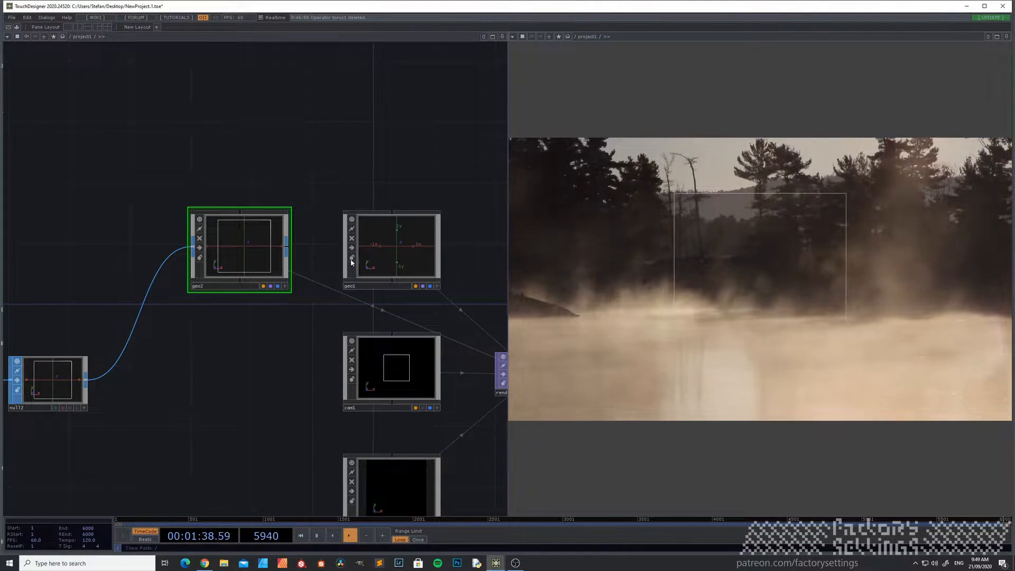
{"action": "left_click", "coordinate": [391, 234]}
{"action": "key", "text": "Delete"}
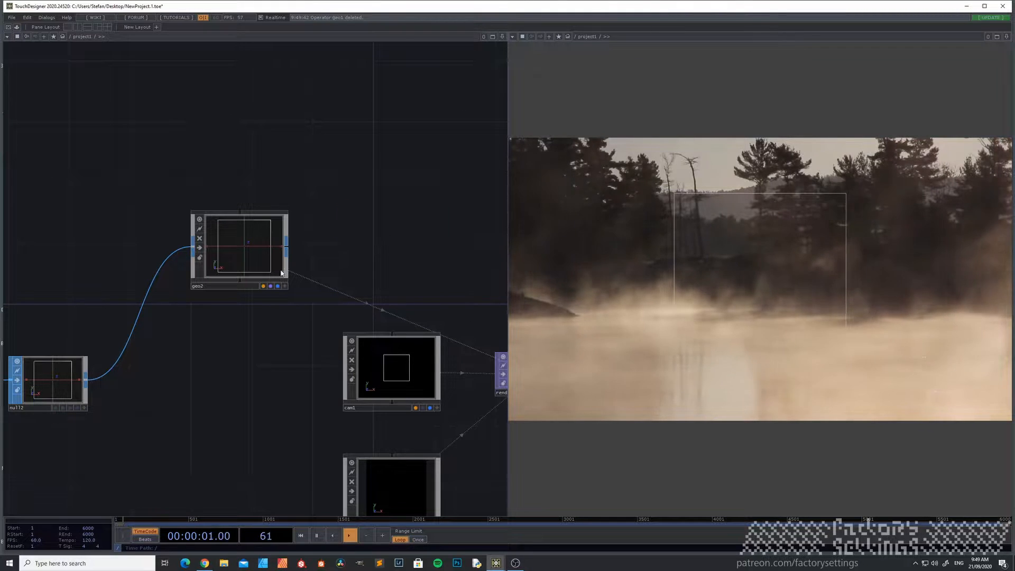
{"action": "left_click_drag", "start_coordinate": [209, 251], "coordinate": [377, 237]}
{"action": "left_click_drag", "start_coordinate": [369, 234], "coordinate": [385, 234]}
Move the Null SOP closer to the Geometry COMP to make room after the Transform SOP.
{"action": "left_click_drag", "start_coordinate": [246, 389], "coordinate": [453, 334]}
{"action": "middle_click_drag", "start_coordinate": [251, 399], "coordinate": [287, 399]}
{"action": "left_click_drag", "start_coordinate": [288, 399], "coordinate": [244, 410]}
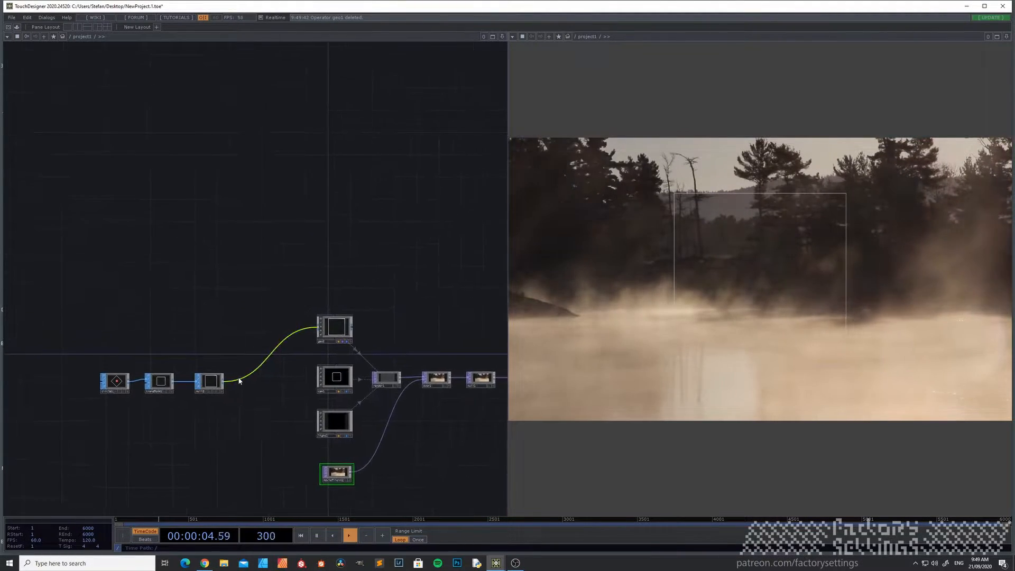
{"action": "left_click_drag", "start_coordinate": [205, 381], "coordinate": [260, 381]}
{"action": "middle_click_drag", "start_coordinate": [115, 418], "coordinate": [153, 395]}
{"action": "left_click_drag", "start_coordinate": [260, 399], "coordinate": [307, 398]}
{"action": "left_click_drag", "start_coordinate": [167, 340], "coordinate": [167, 341]}
{"action": "left_click_drag", "start_coordinate": [167, 343], "coordinate": [82, 379]}
{"action": "left_click_drag", "start_coordinate": [158, 398], "coordinate": [206, 396]}
{"action": "middle_click_drag", "start_coordinate": [185, 336], "coordinate": [211, 361]}
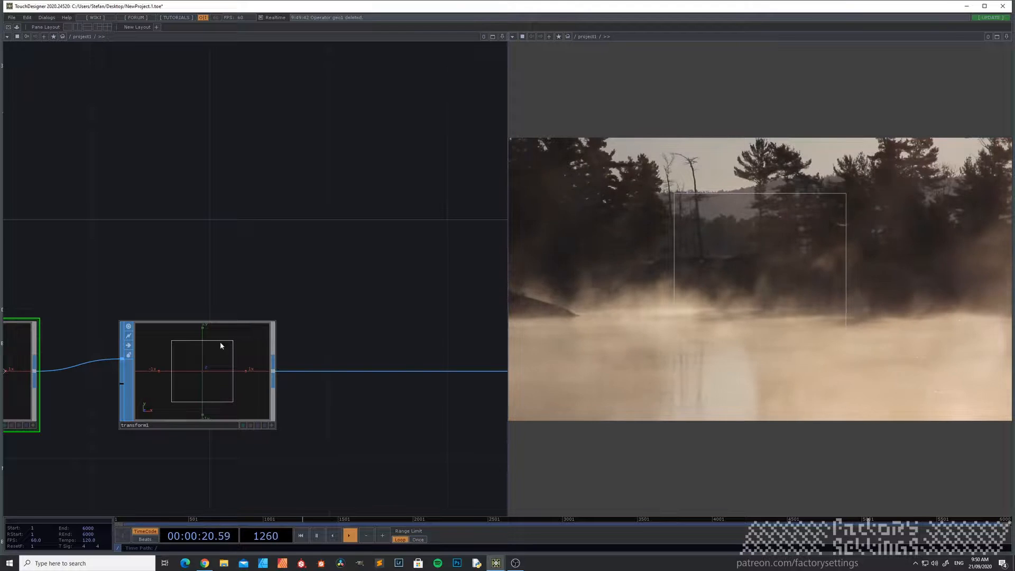
Insert a Copy SOP on the wire between the Transform SOP and the Null SOP.
{"action": "scroll", "coordinate": [208, 374], "scroll_direction": "down", "scroll_amount": 4}
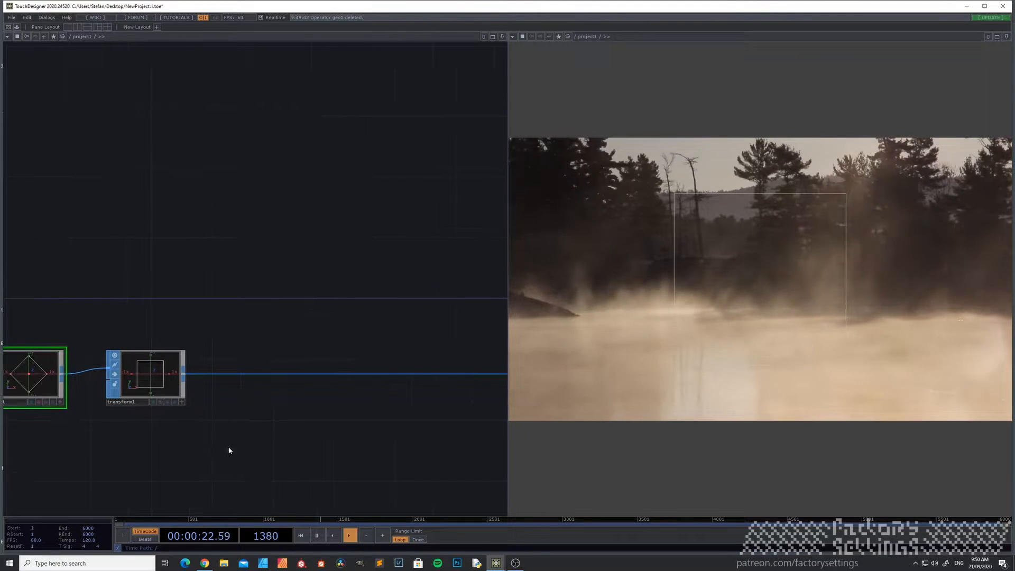
{"action": "right_click", "coordinate": [236, 374]}
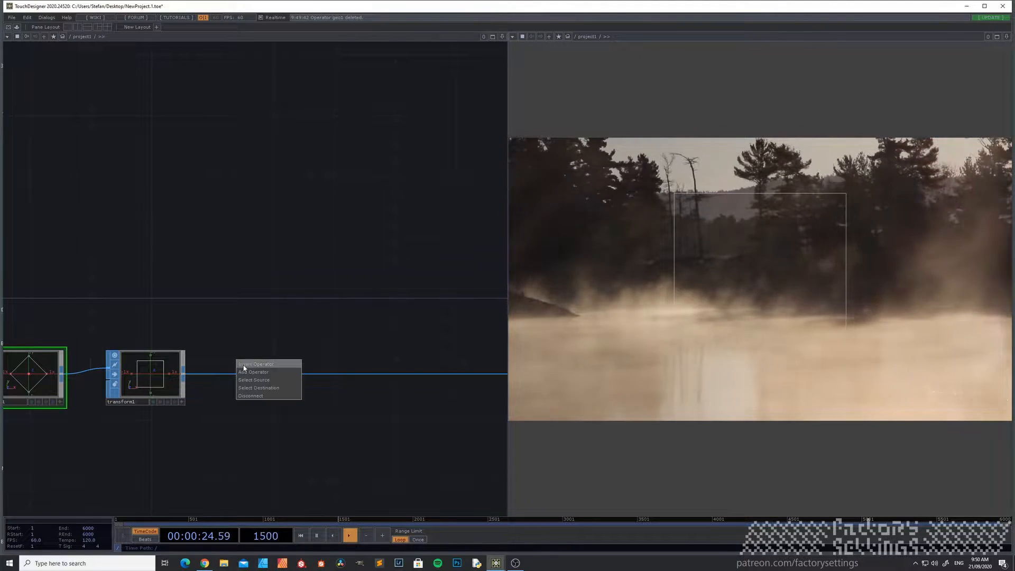
{"action": "left_click", "coordinate": [244, 366]}
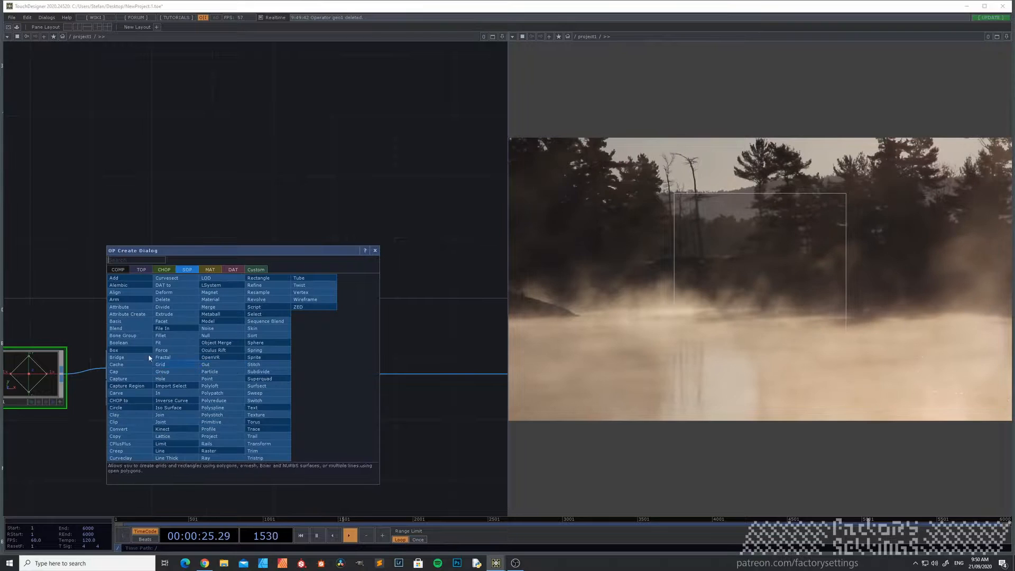
{"action": "left_click", "coordinate": [131, 436]}
{"action": "left_click", "coordinate": [265, 380]}
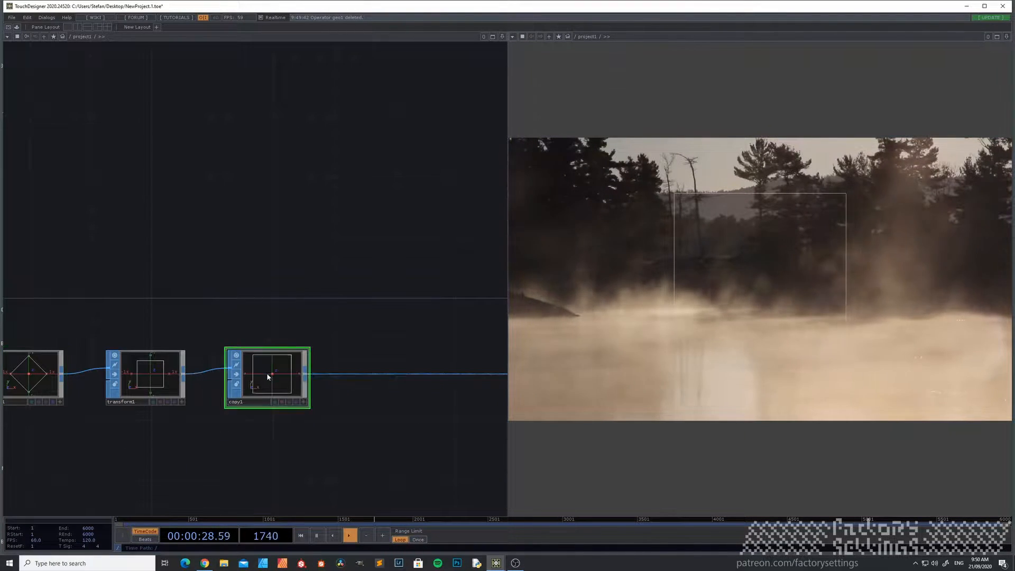
Set the Copy SOP to 2 copies with a scale of 0.8 on all three axes.
{"action": "key", "text": "p"}
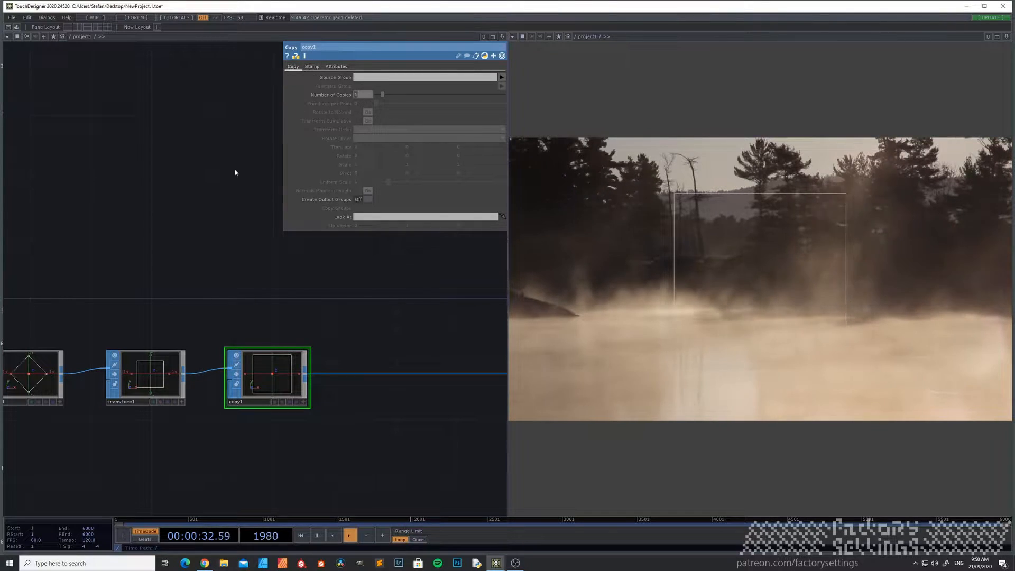
{"action": "type", "text": "2"}
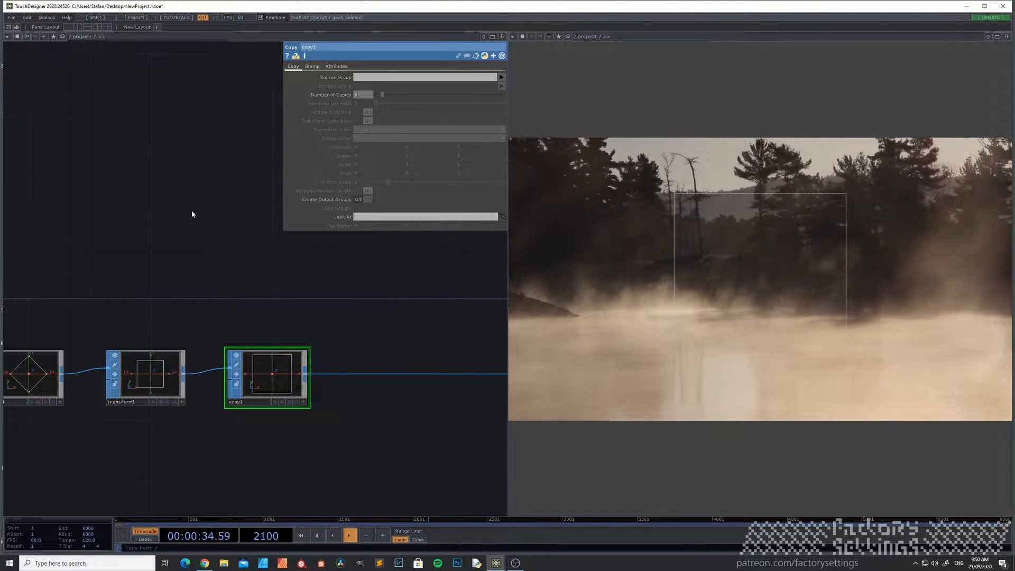
{"action": "key", "text": "Return"}
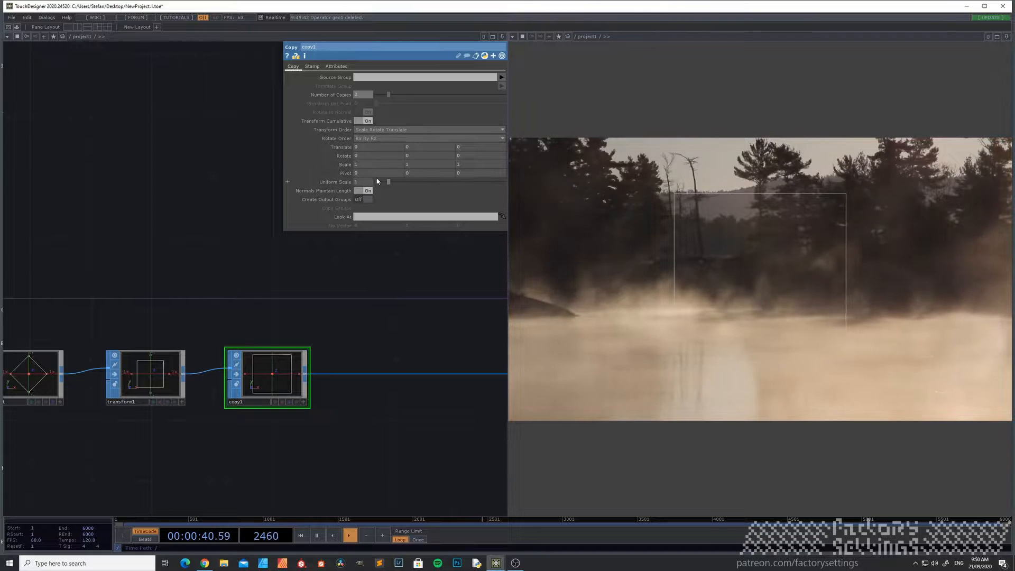
{"action": "middle_click_drag", "start_coordinate": [344, 164], "coordinate": [344, 152]}
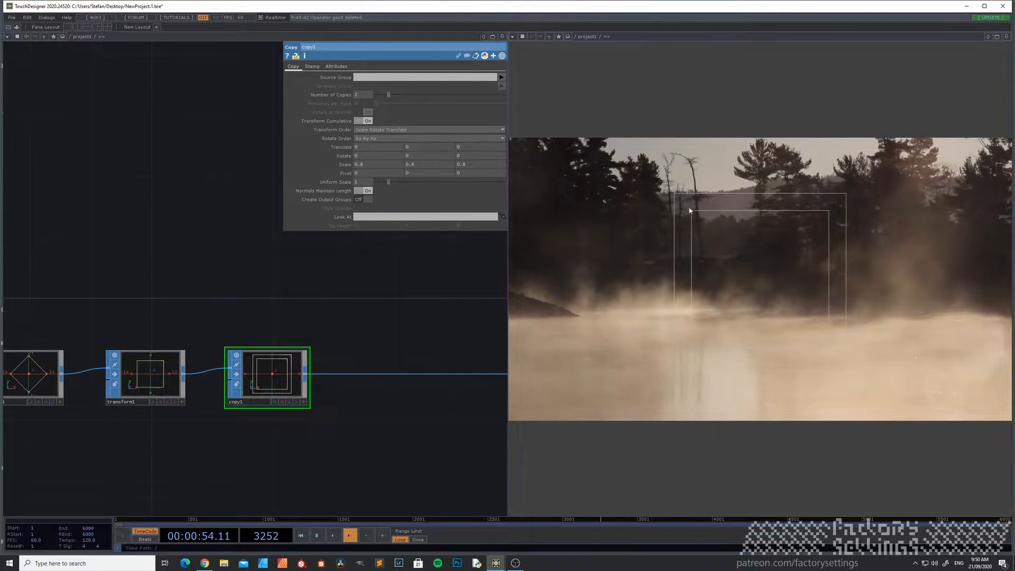
Insert a second Transform SOP on the wire between the Copy SOP and the Null SOP and set its uniform scale to 1.1.
{"action": "scroll", "coordinate": [289, 432], "scroll_direction": "down", "scroll_amount": 1}
{"action": "scroll", "coordinate": [289, 432], "scroll_direction": "down", "scroll_amount": 2}
{"action": "left_click_drag", "start_coordinate": [283, 432], "coordinate": [189, 429]}
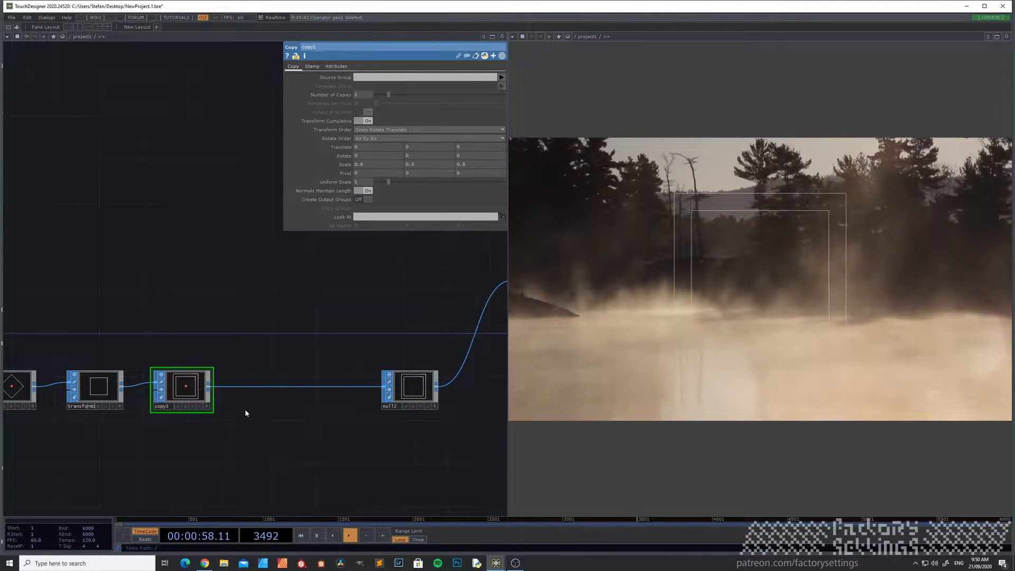
{"action": "scroll", "coordinate": [245, 412], "scroll_direction": "up", "scroll_amount": 2}
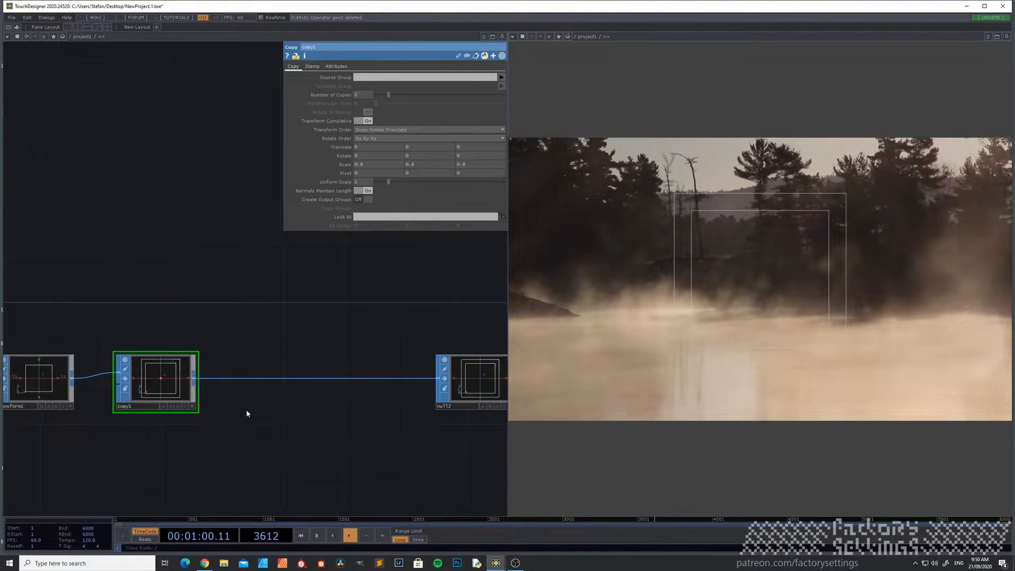
{"action": "scroll", "coordinate": [247, 411], "scroll_direction": "down", "scroll_amount": 2}
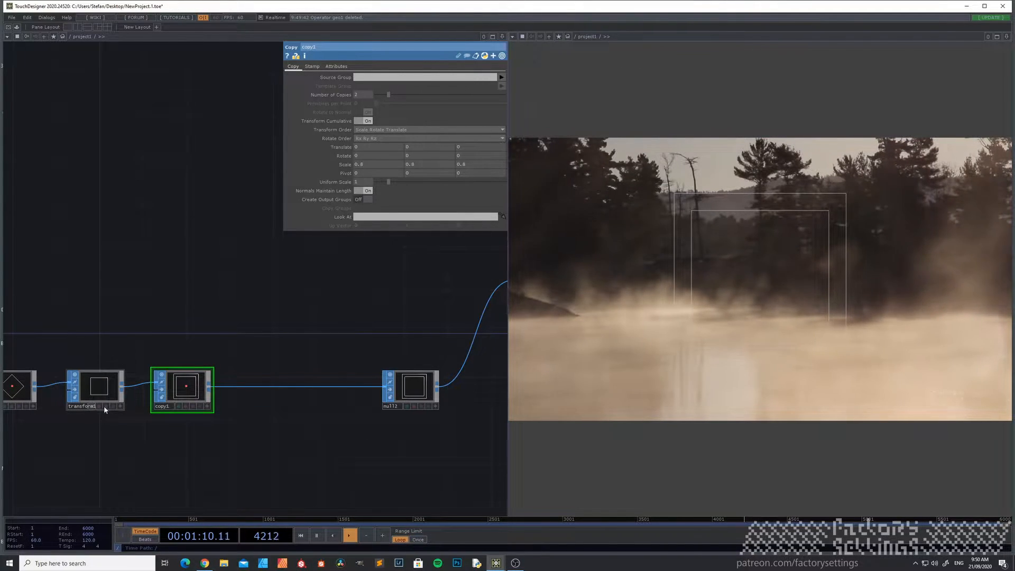
{"action": "right_click", "coordinate": [280, 390]}
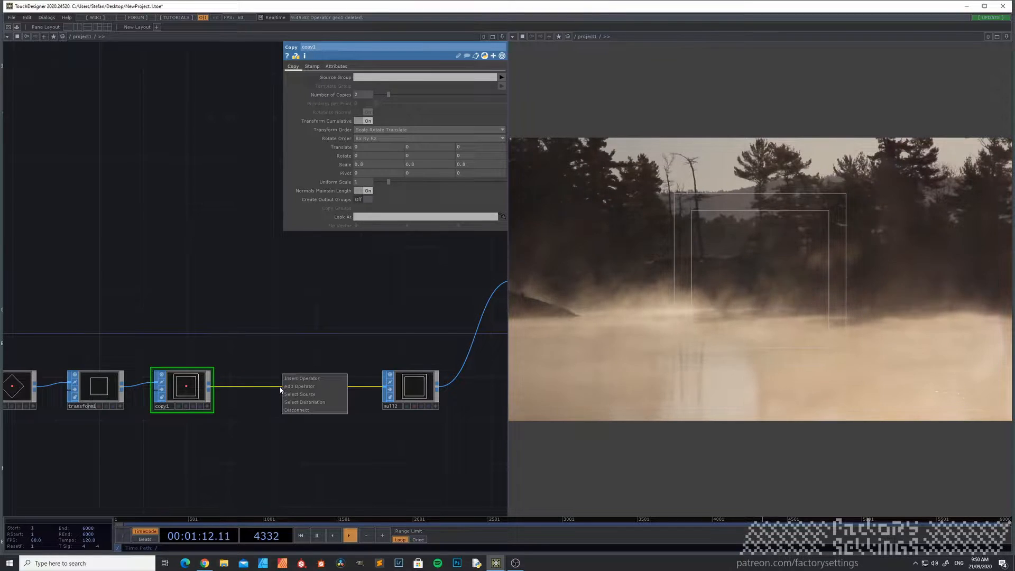
{"action": "left_click", "coordinate": [290, 382]}
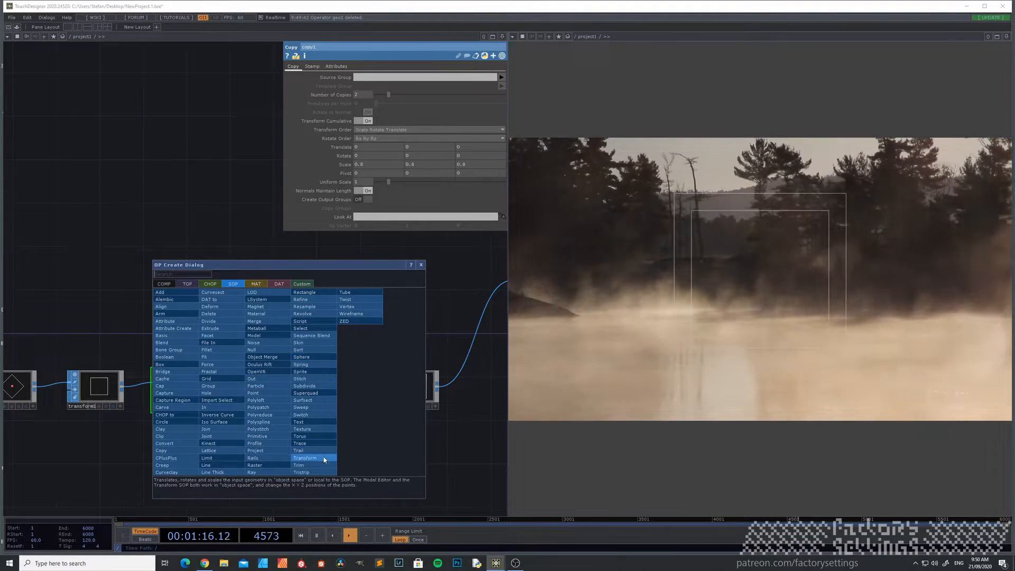
{"action": "left_click", "coordinate": [325, 460]}
{"action": "left_click", "coordinate": [276, 387]}
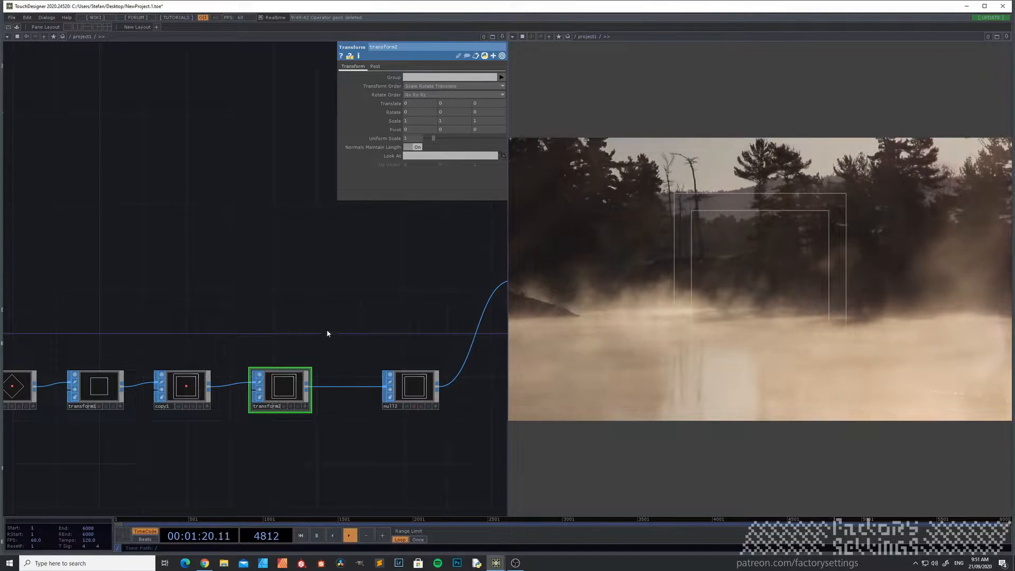
{"action": "left_click_drag", "start_coordinate": [434, 138], "coordinate": [434, 135]}
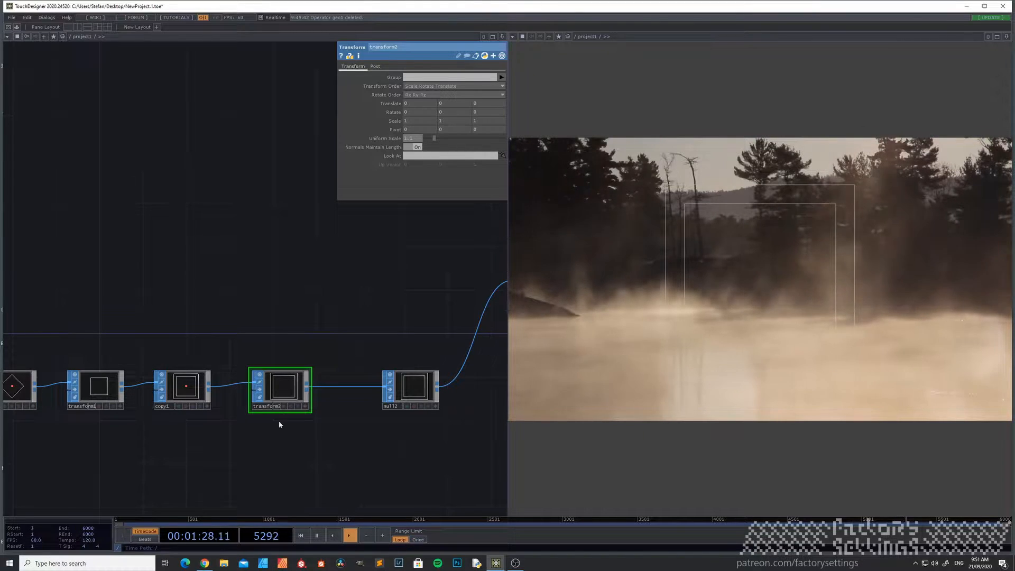
Move the SOP chain up to the second Transform SOP away from the Null SOP to make room for more operators.
{"action": "scroll", "coordinate": [285, 423], "scroll_direction": "down", "scroll_amount": 5}
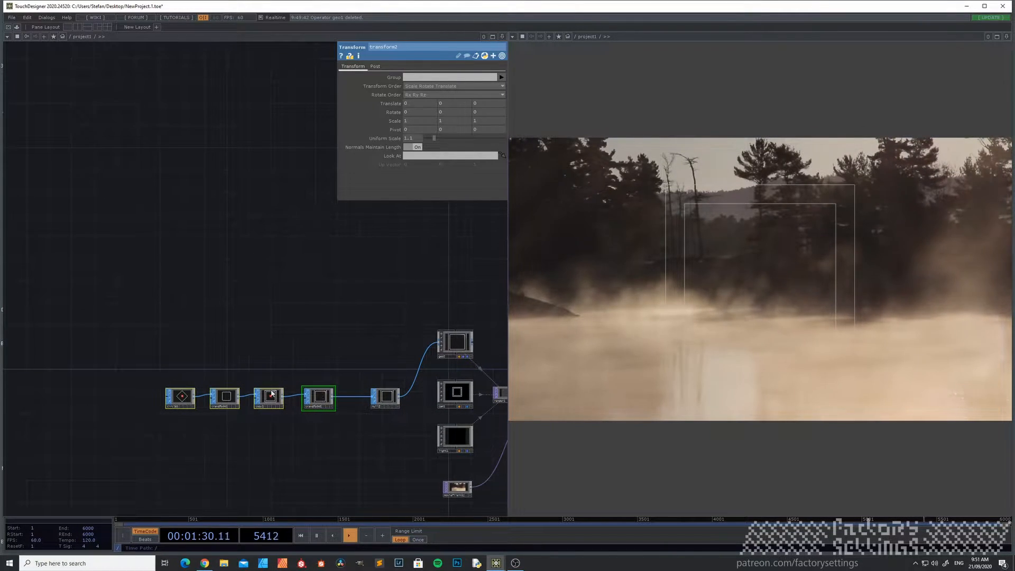
{"action": "left_click_drag", "start_coordinate": [324, 397], "coordinate": [290, 411]}
{"action": "scroll", "coordinate": [275, 408], "scroll_direction": "up", "scroll_amount": 5}
{"action": "scroll", "coordinate": [228, 387], "scroll_direction": "up", "scroll_amount": 2}
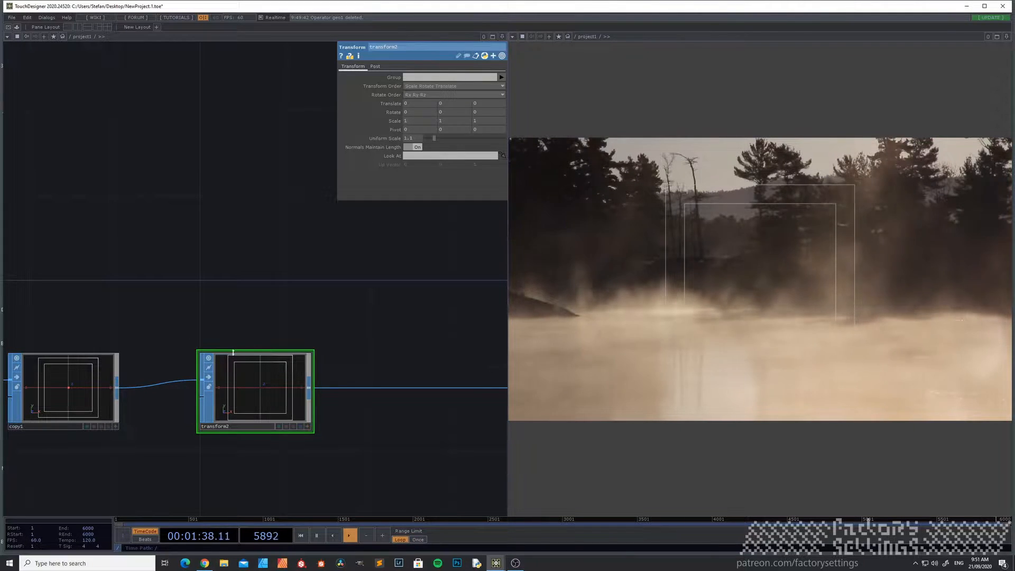
Insert a Polyloft SOP on the wire between the second Transform SOP and the Null SOP, and space it slightly away from the Transform.
{"action": "left_click_drag", "start_coordinate": [394, 465], "coordinate": [270, 457]}
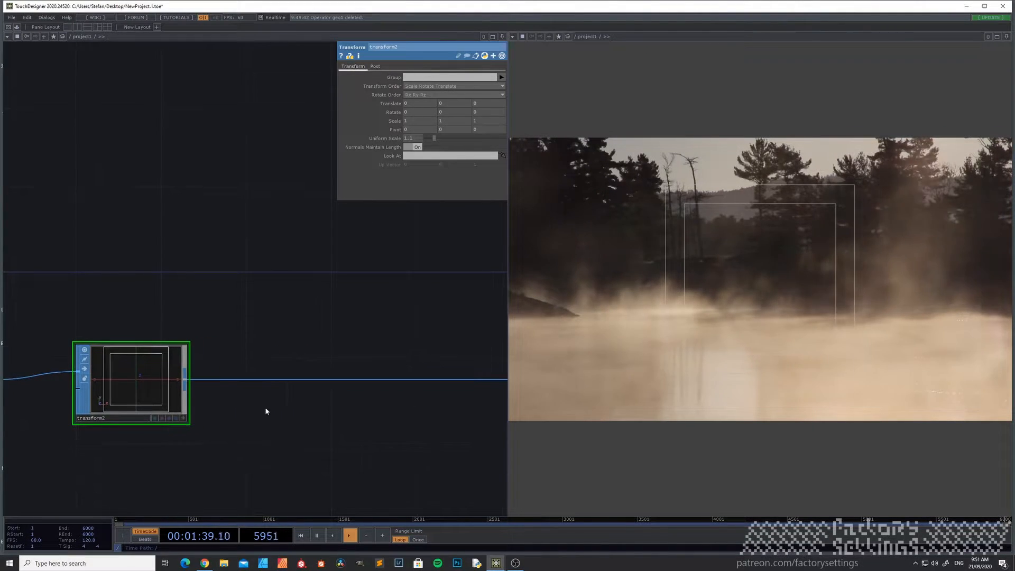
{"action": "right_click", "coordinate": [283, 380]}
{"action": "left_click", "coordinate": [290, 372]}
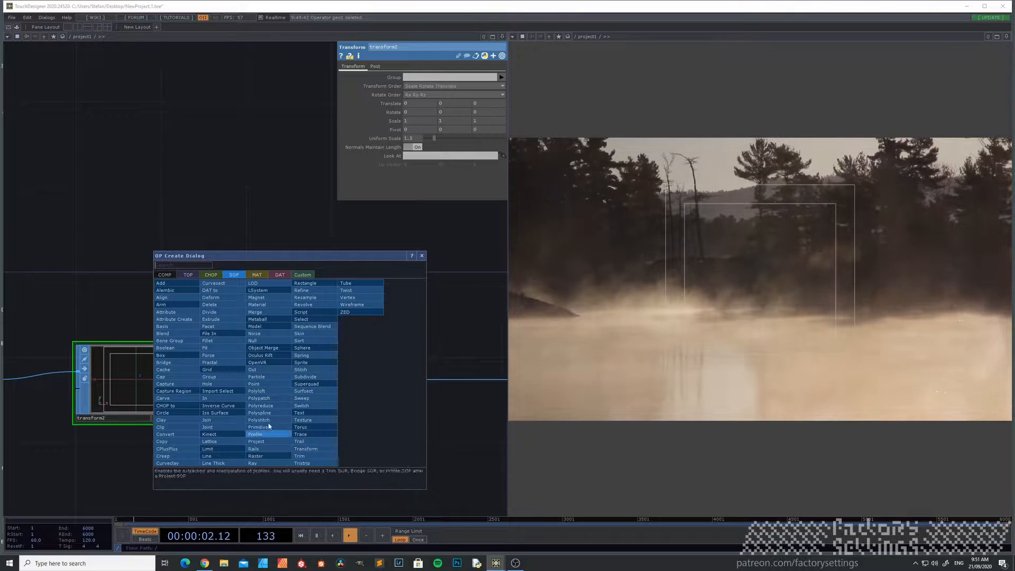
{"action": "left_click", "coordinate": [276, 392]}
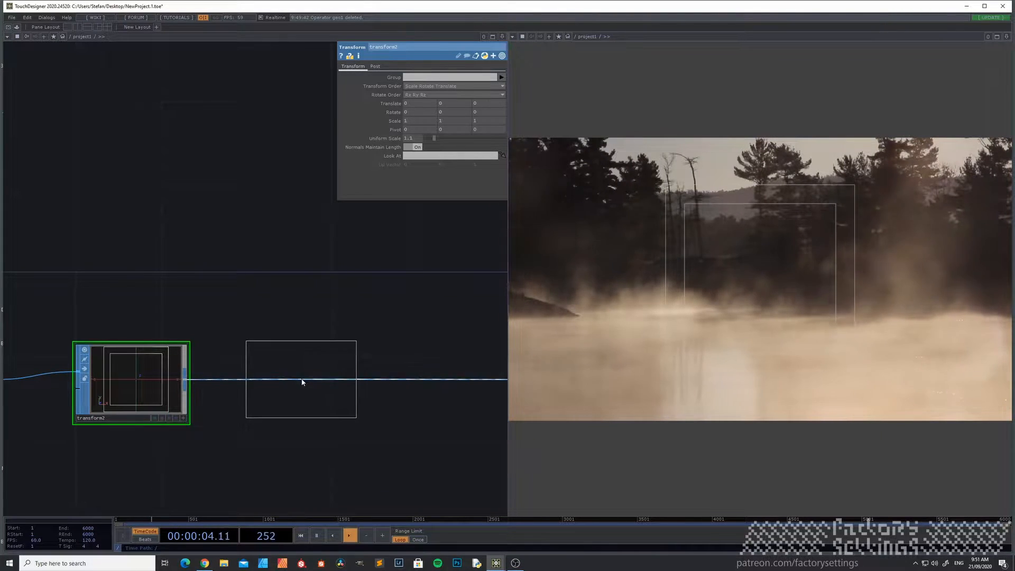
{"action": "left_click", "coordinate": [303, 380]}
{"action": "left_click_drag", "start_coordinate": [267, 452], "coordinate": [220, 446]}
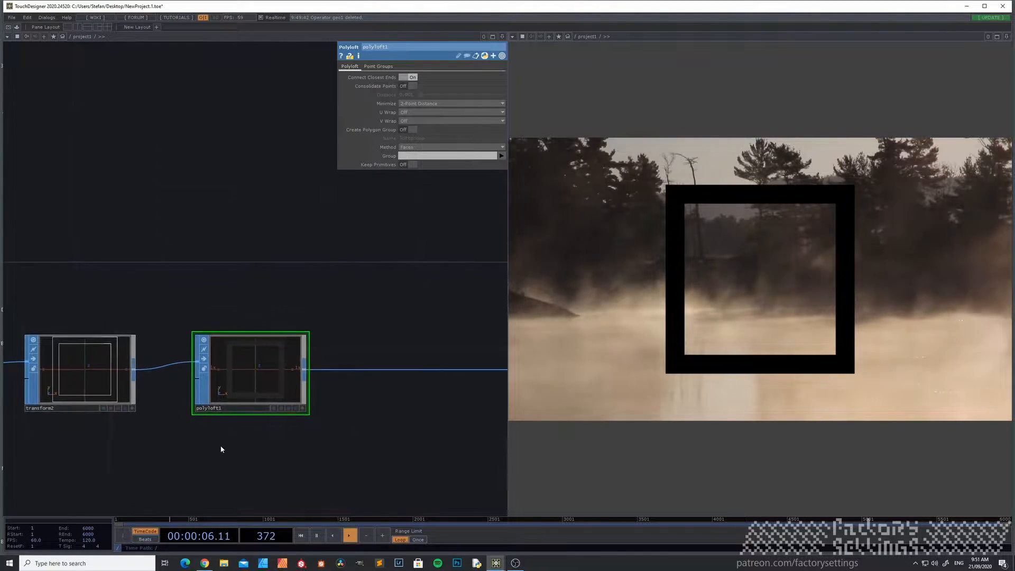
{"action": "scroll", "coordinate": [243, 428], "scroll_direction": "down", "scroll_amount": 2}
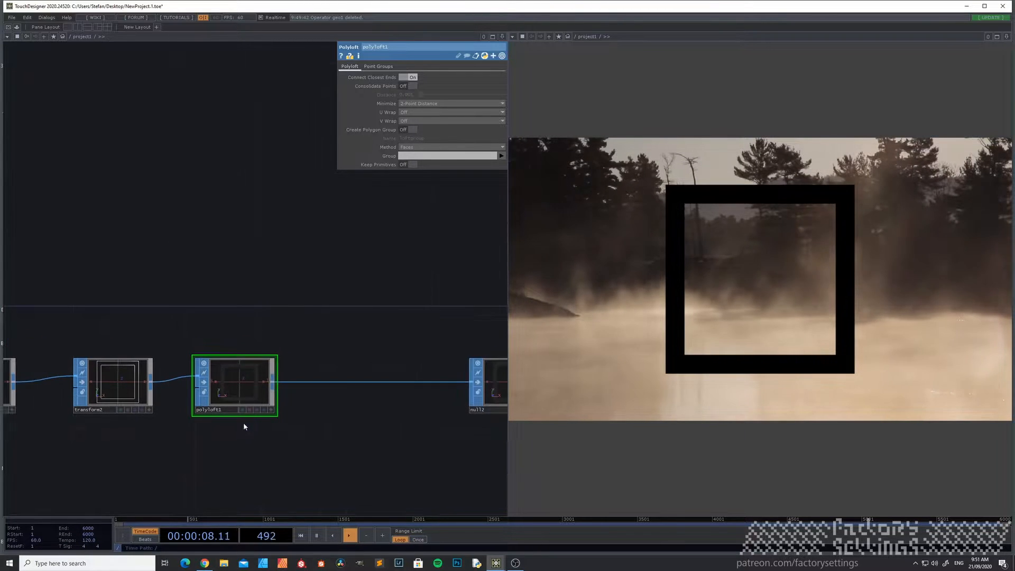
{"action": "left_click_drag", "start_coordinate": [244, 390], "coordinate": [259, 390]}
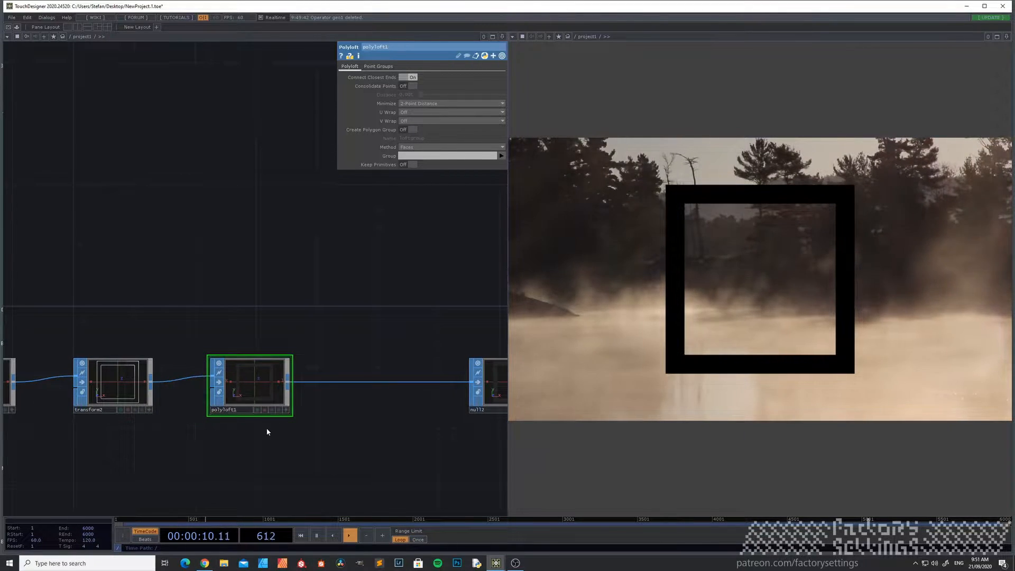
{"action": "left_click_drag", "start_coordinate": [237, 449], "coordinate": [274, 448]}
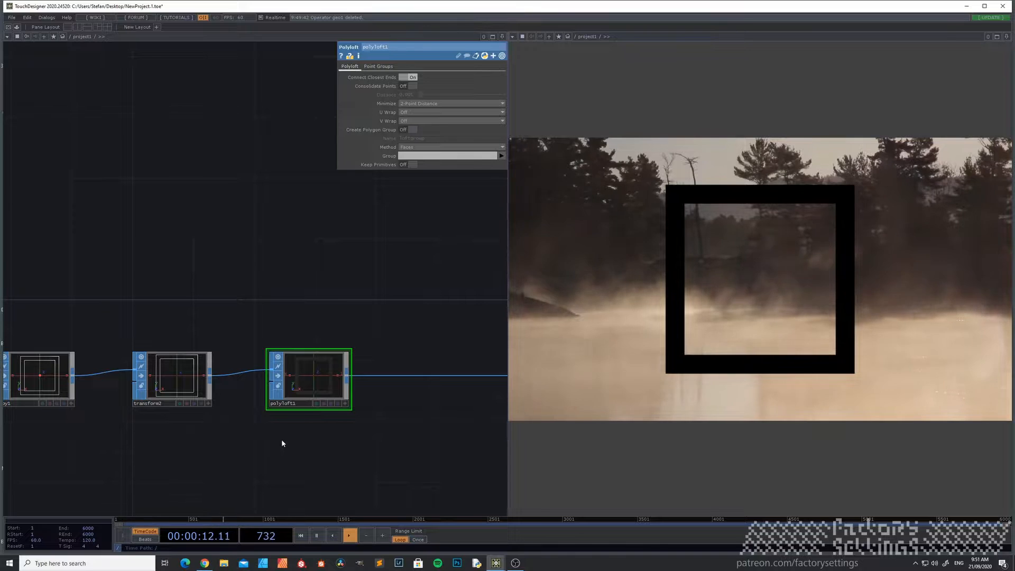
Insert an Extrude SOP on the wire between the Polyloft SOP and the Null SOP.
{"action": "scroll", "coordinate": [281, 444], "scroll_direction": "down", "scroll_amount": 3}
{"action": "left_click_drag", "start_coordinate": [356, 433], "coordinate": [240, 437]}
{"action": "scroll", "coordinate": [269, 415], "scroll_direction": "up", "scroll_amount": 6}
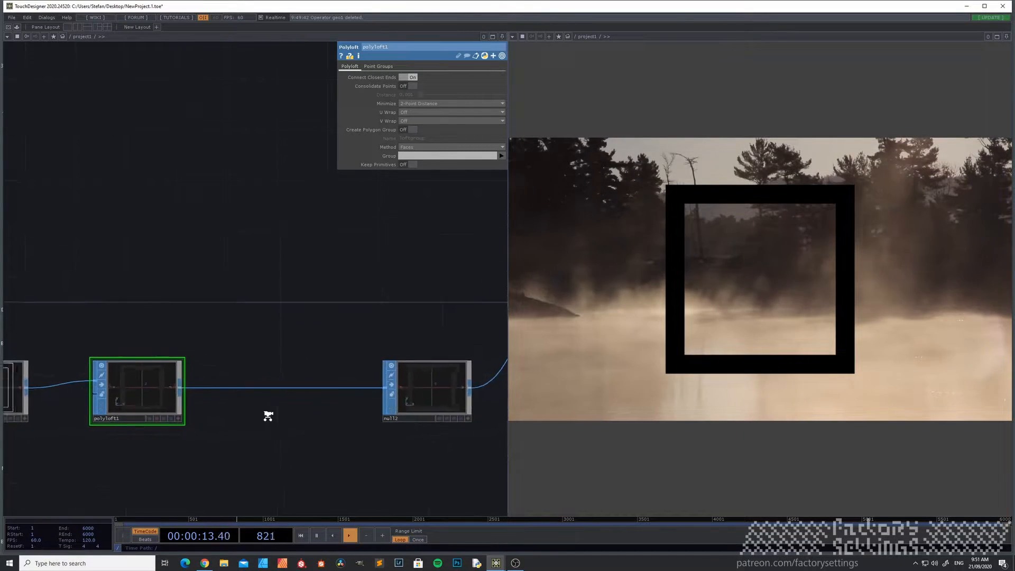
{"action": "right_click", "coordinate": [281, 385]}
{"action": "left_click", "coordinate": [289, 373]}
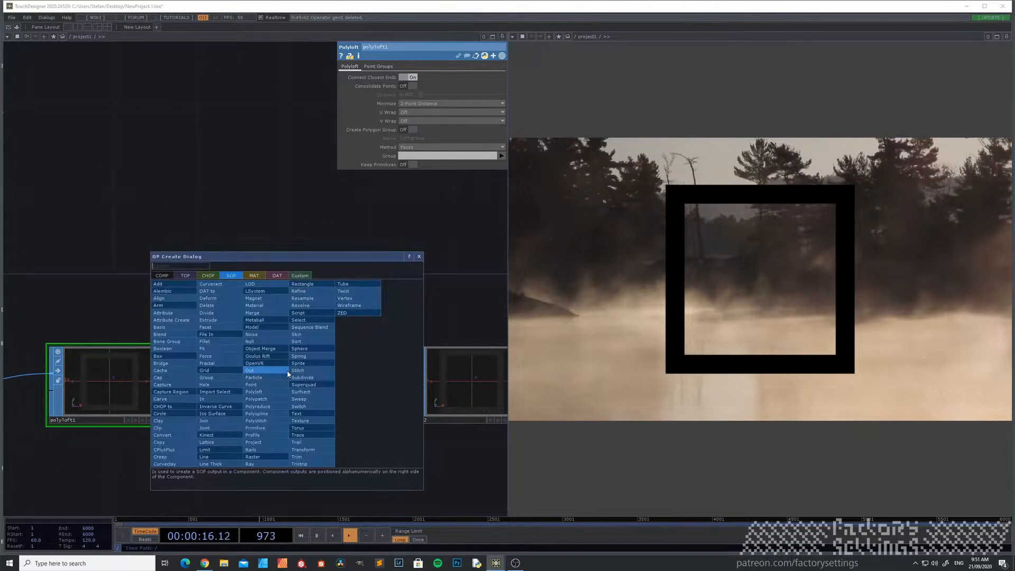
{"action": "left_click", "coordinate": [225, 322]}
{"action": "left_click", "coordinate": [280, 380]}
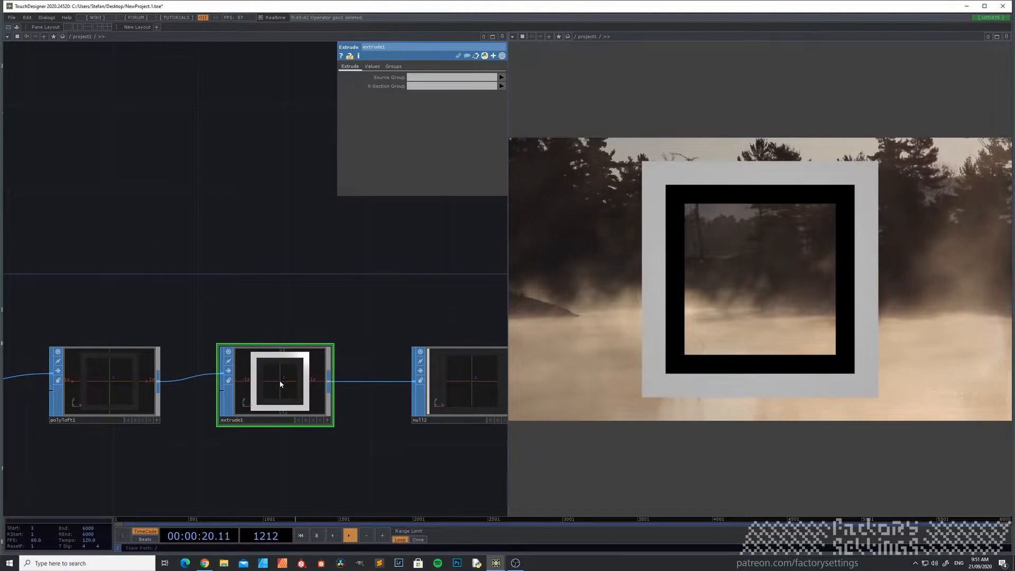
{"action": "scroll", "coordinate": [249, 453], "scroll_direction": "down", "scroll_amount": 5}
{"action": "left_click_drag", "start_coordinate": [302, 449], "coordinate": [253, 434]}
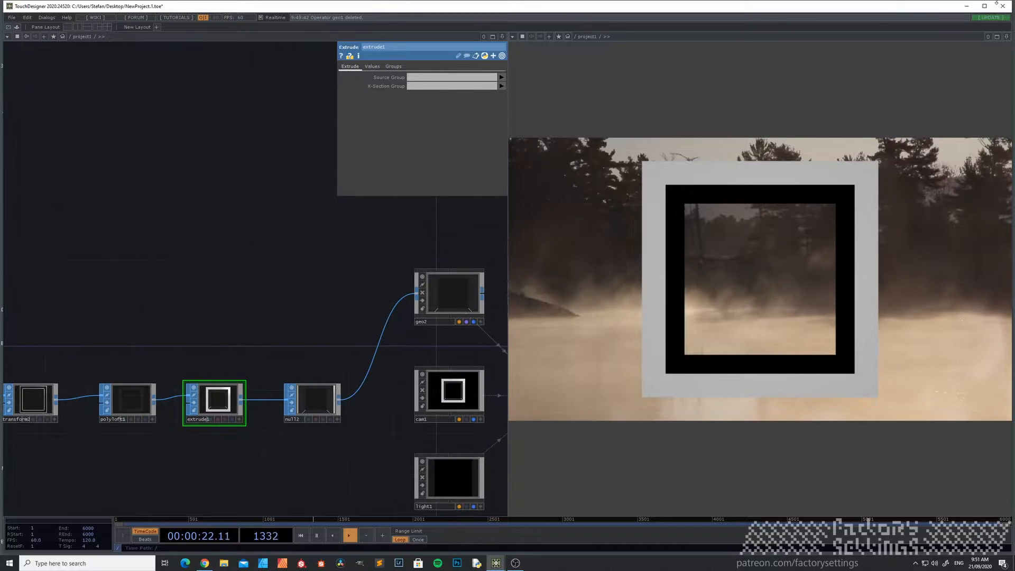
Split the preview pane into upper and lower panes, make the lower one a Geometry Viewer, and view the extruded frame at an angle.
{"action": "left_click", "coordinate": [1006, 37]}
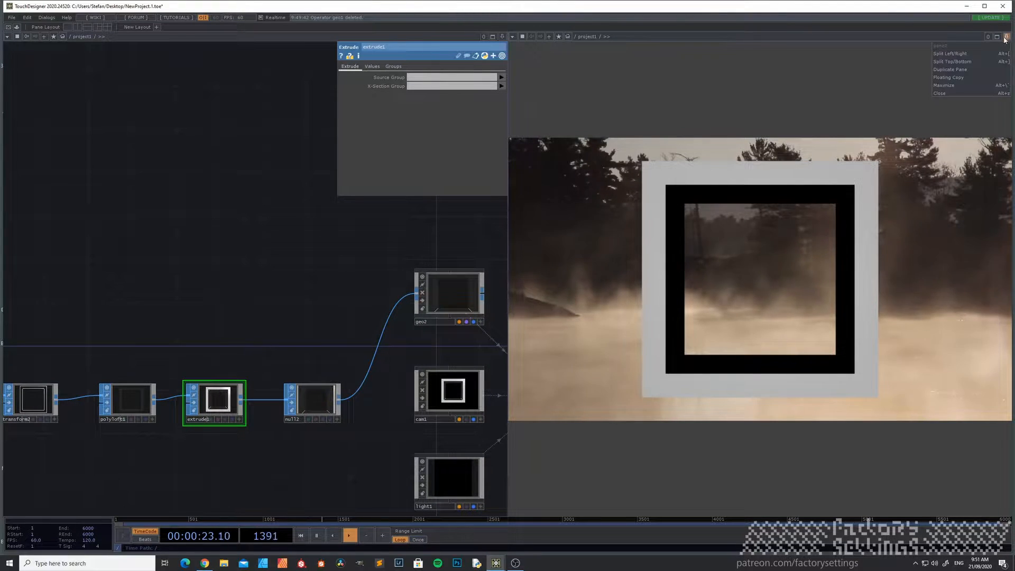
{"action": "left_click", "coordinate": [952, 62]}
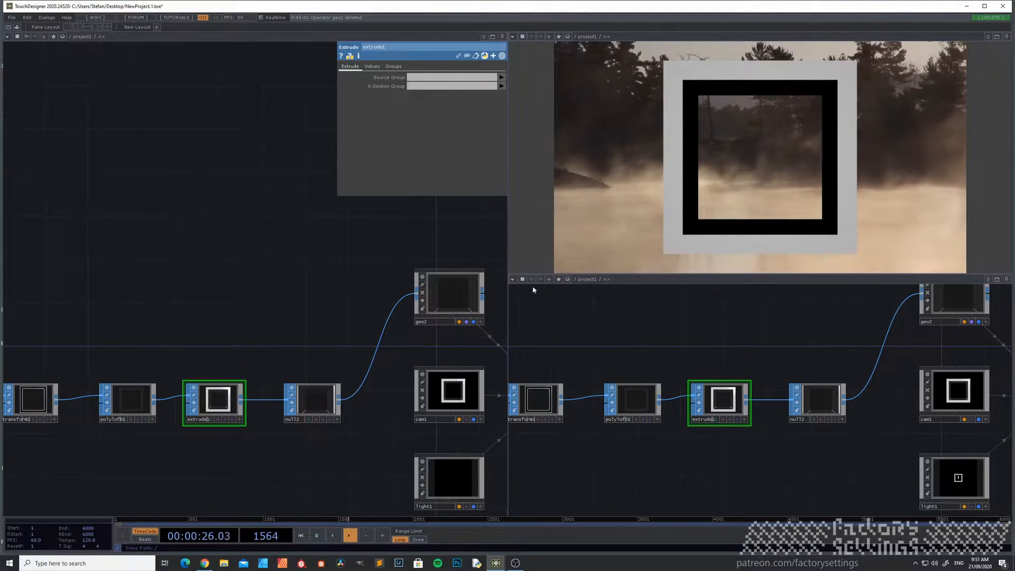
{"action": "left_click", "coordinate": [514, 281]}
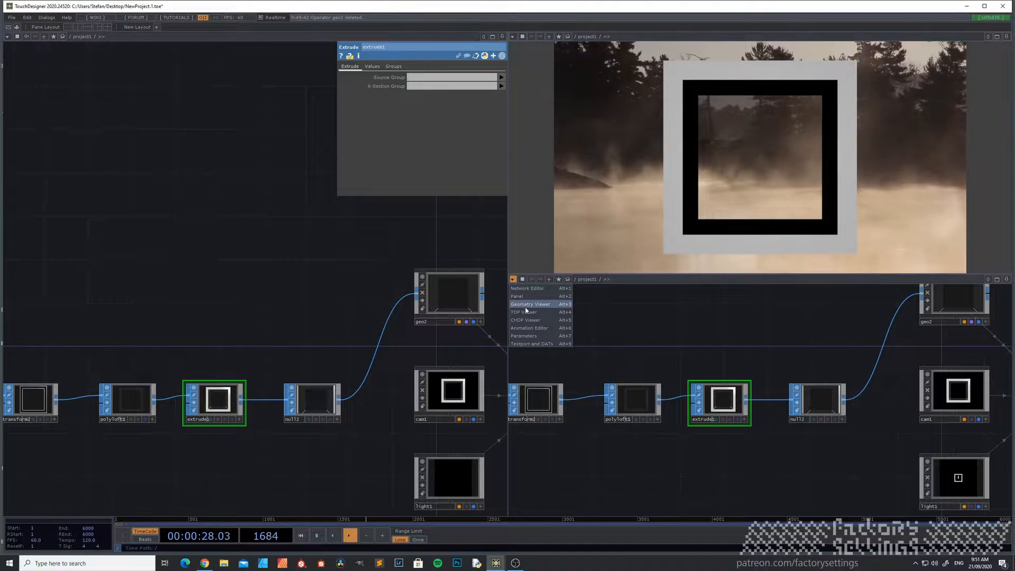
{"action": "left_click", "coordinate": [538, 306]}
{"action": "left_click_drag", "start_coordinate": [738, 426], "coordinate": [741, 419]}
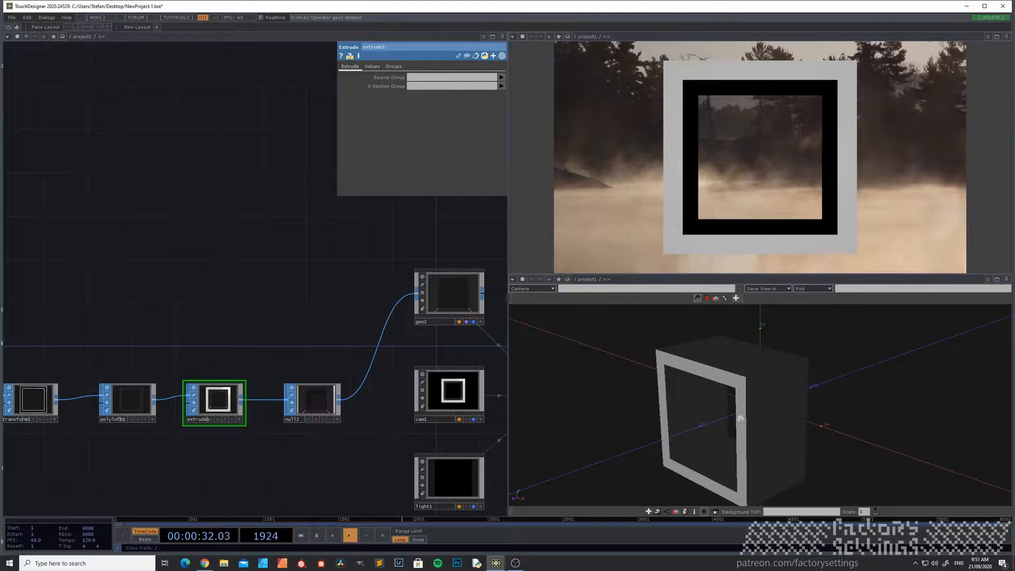
Reduce the Extrude SOP's depth scale to 0.13 and check the thinner frame in the Geometry Viewer.
{"action": "left_click_drag", "start_coordinate": [302, 449], "coordinate": [244, 430]}
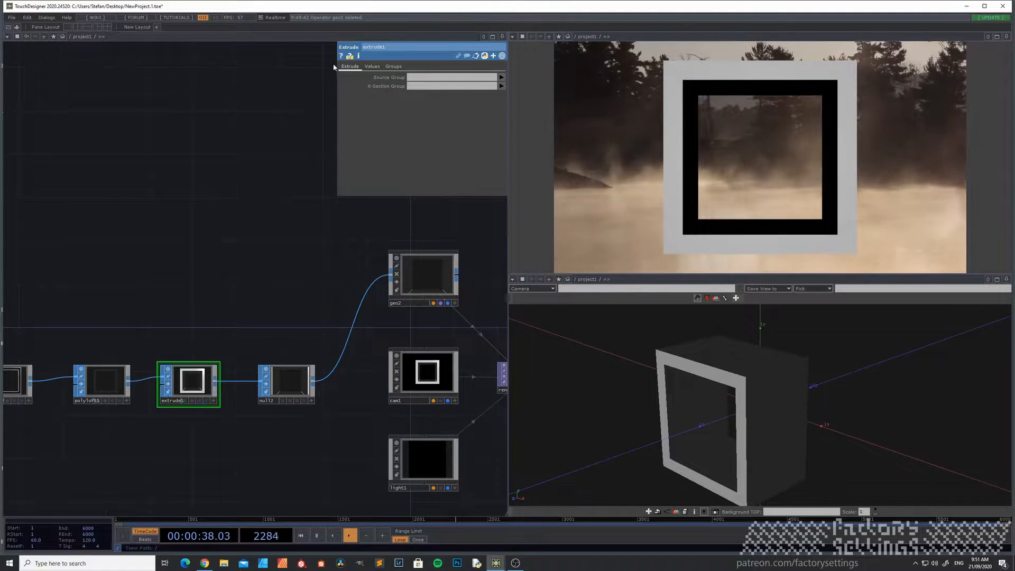
{"action": "left_click", "coordinate": [371, 66]}
{"action": "left_click_drag", "start_coordinate": [241, 215], "coordinate": [297, 198]}
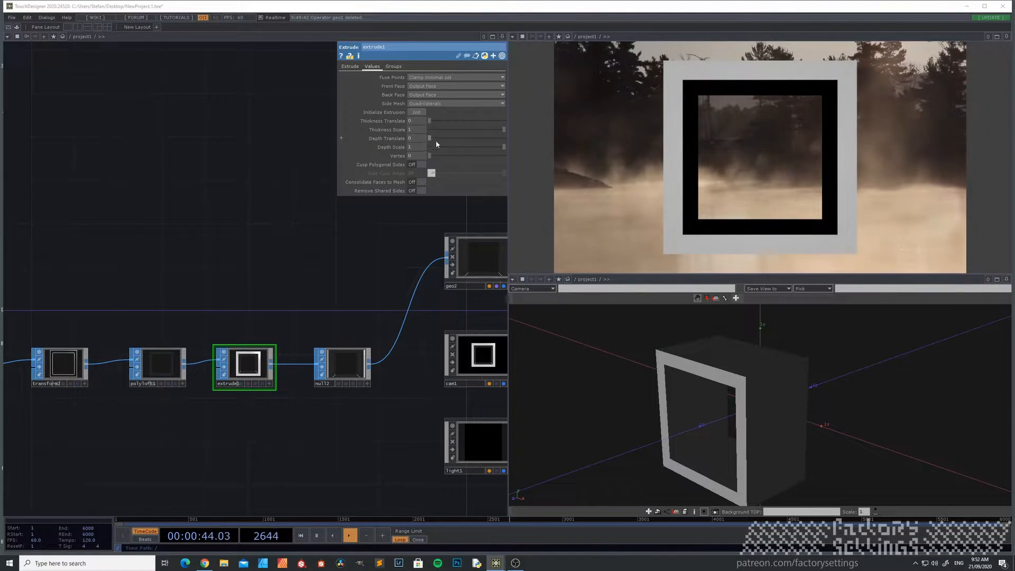
{"action": "mouse_move", "coordinate": [415, 146]}
{"action": "middle_mouse_down"}
{"action": "mouse_move", "coordinate": [415, 156]}
{"action": "mouse_move", "coordinate": [392, 156]}
{"action": "mouse_move", "coordinate": [414, 135]}
{"action": "middle_mouse_up"}
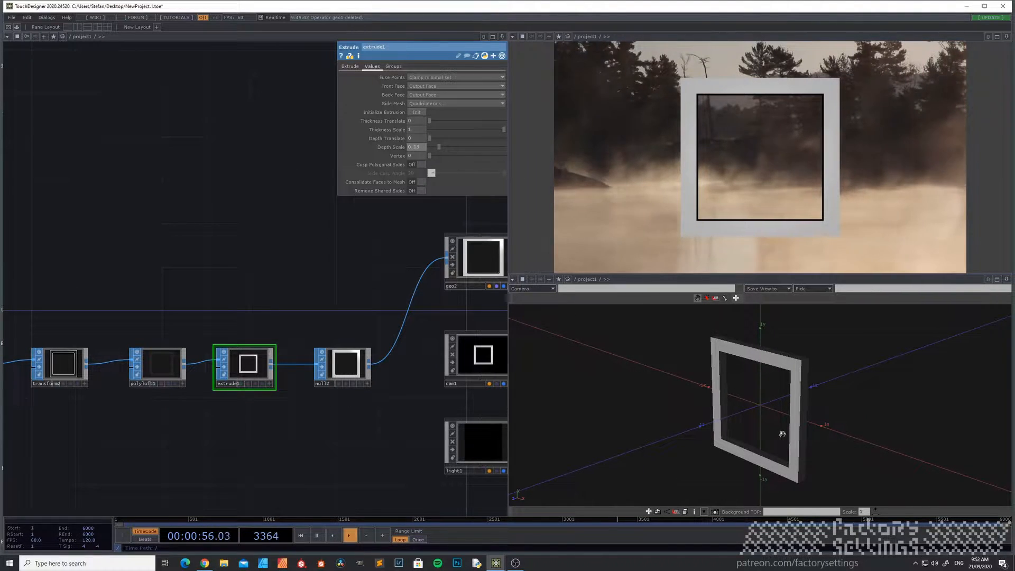
{"action": "mouse_move", "coordinate": [779, 404]}
{"action": "left_mouse_down"}
{"action": "mouse_move", "coordinate": [748, 403]}
{"action": "mouse_move", "coordinate": [764, 403]}
{"action": "left_mouse_up"}
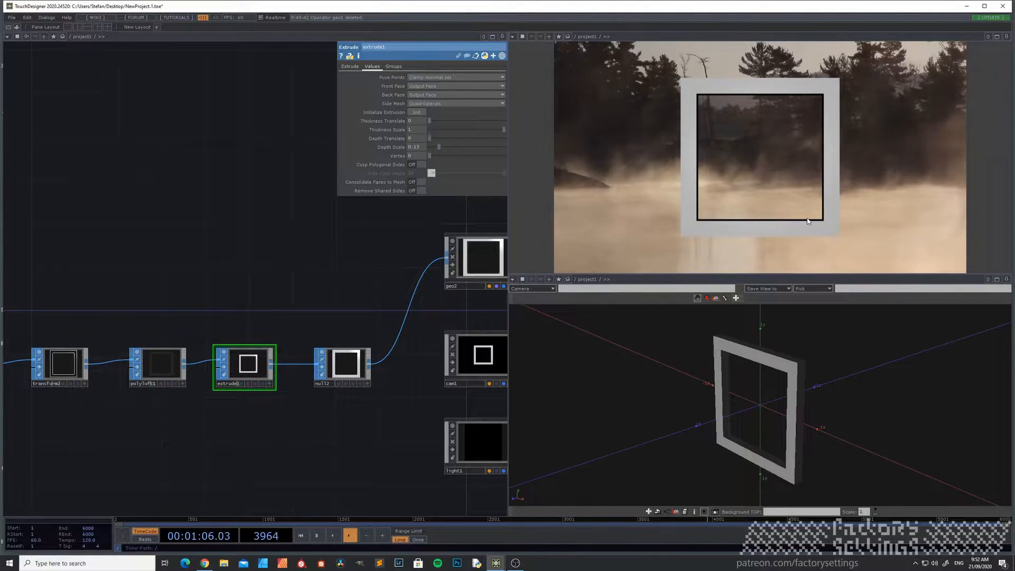
Select all SOPs from the source shape through the Extrude SOP and move them further away from the Null SOP.
{"action": "left_click_drag", "start_coordinate": [225, 425], "coordinate": [383, 425]}
{"action": "scroll", "coordinate": [300, 419], "scroll_direction": "down", "scroll_amount": 3}
{"action": "scroll", "coordinate": [387, 425], "scroll_direction": "down", "scroll_amount": 3}
{"action": "scroll", "coordinate": [384, 426], "scroll_direction": "down", "scroll_amount": 1}
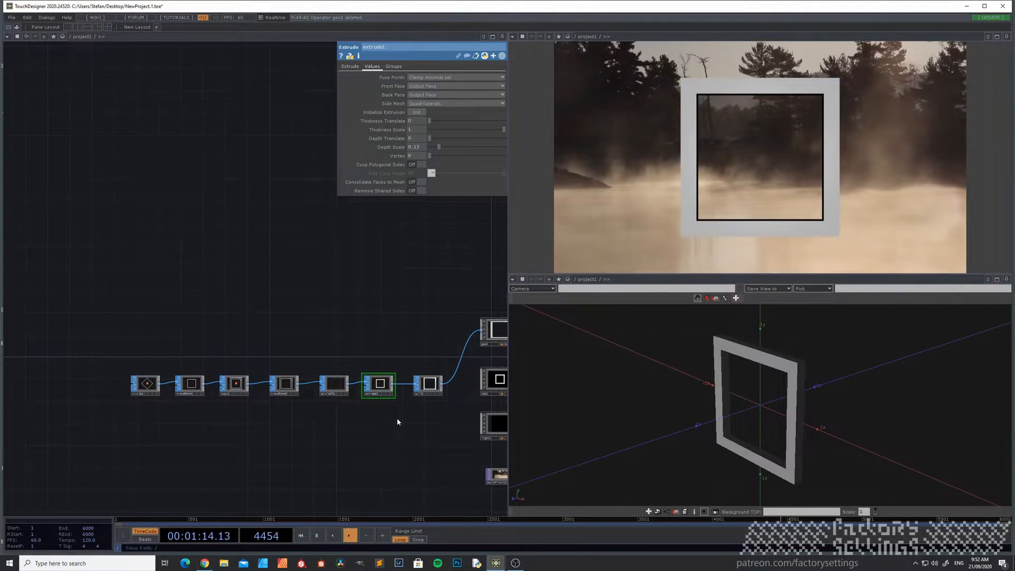
{"action": "left_click_drag", "start_coordinate": [397, 418], "coordinate": [109, 345]}
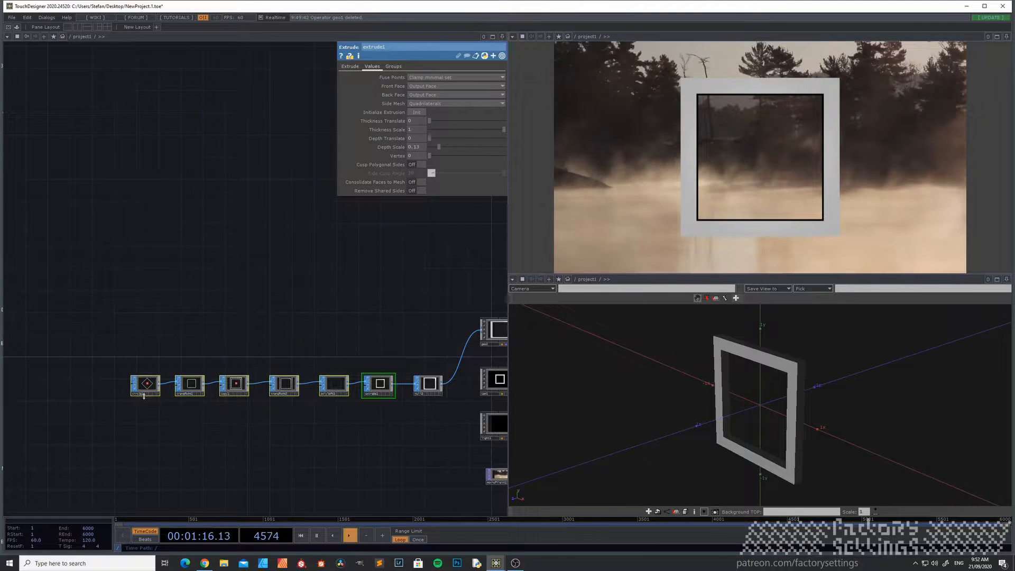
{"action": "left_click_drag", "start_coordinate": [214, 390], "coordinate": [120, 384]}
{"action": "left_click", "coordinate": [203, 450]}
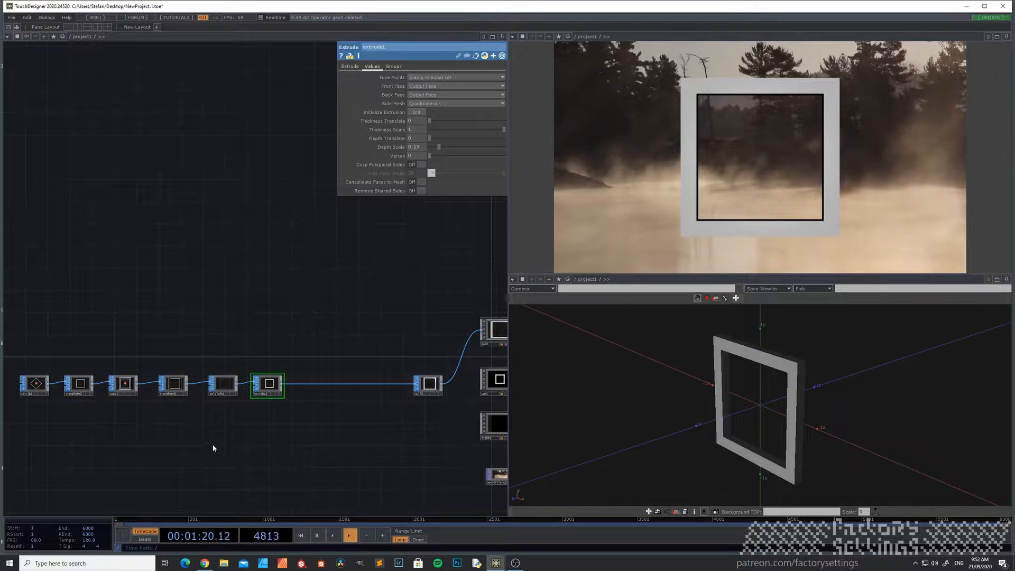
Switch the Geometry Viewer to wireframe display and examine the mesh of the extruded frame from another angle.
{"action": "scroll", "coordinate": [297, 389], "scroll_direction": "up", "scroll_amount": 6}
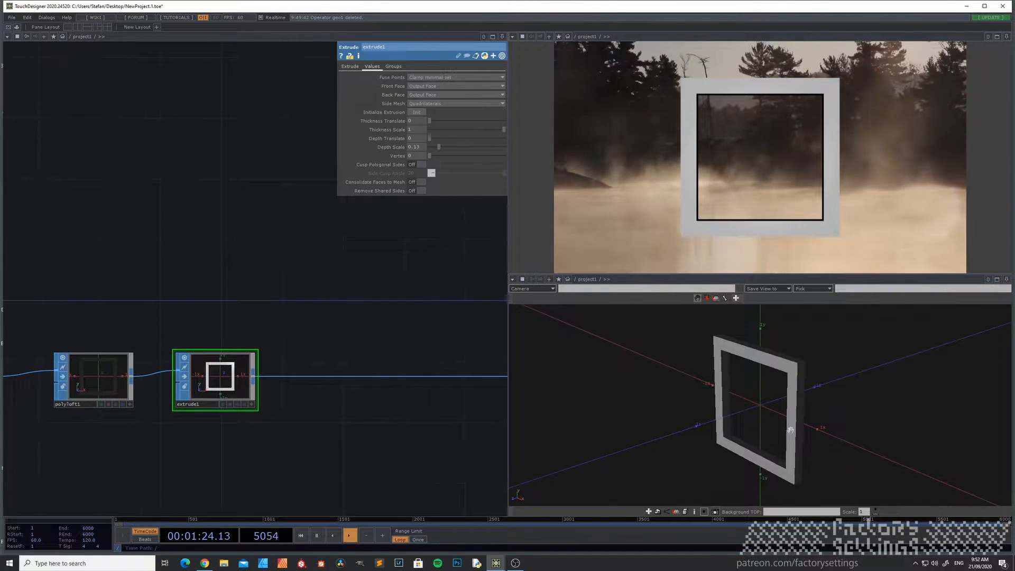
{"action": "key", "text": "w"}
{"action": "left_click_drag", "start_coordinate": [801, 423], "coordinate": [795, 372]}
{"action": "key", "text": "w"}
{"action": "key", "text": "w"}
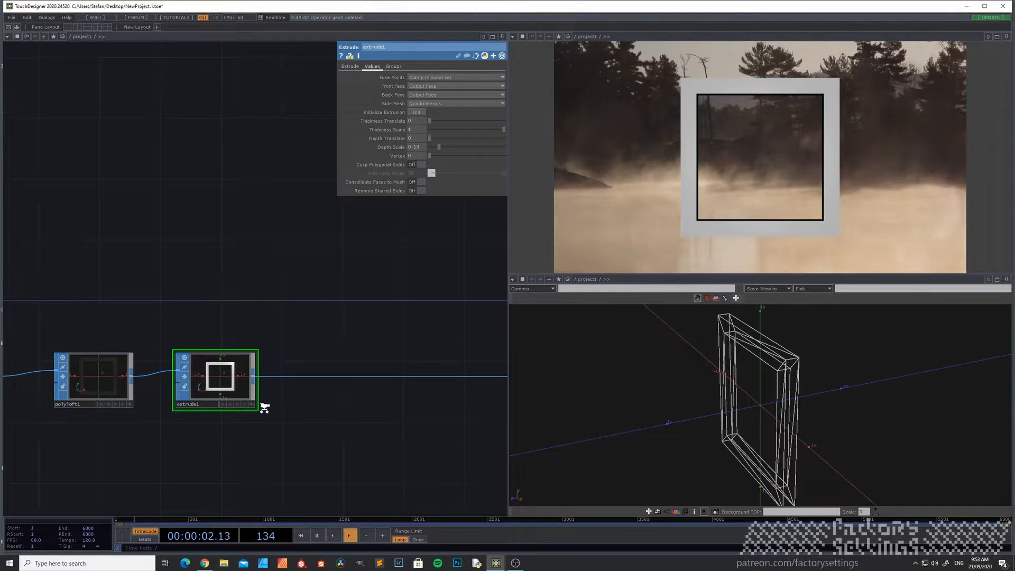
Add a PBR material to the network in the empty area above the Geometry component.
{"action": "scroll", "coordinate": [264, 408], "scroll_direction": "down", "scroll_amount": 3}
{"action": "left_click_drag", "start_coordinate": [378, 408], "coordinate": [276, 408]}
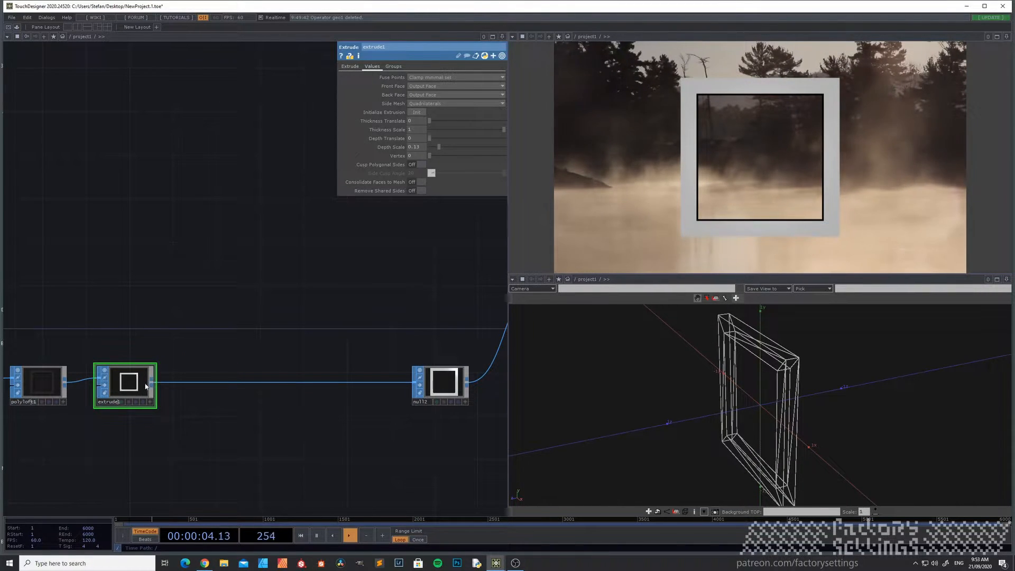
{"action": "left_click_drag", "start_coordinate": [392, 424], "coordinate": [291, 413]}
{"action": "left_click_drag", "start_coordinate": [378, 442], "coordinate": [247, 420]}
{"action": "left_click_drag", "start_coordinate": [165, 260], "coordinate": [140, 377]}
{"action": "key", "text": "Tab"}
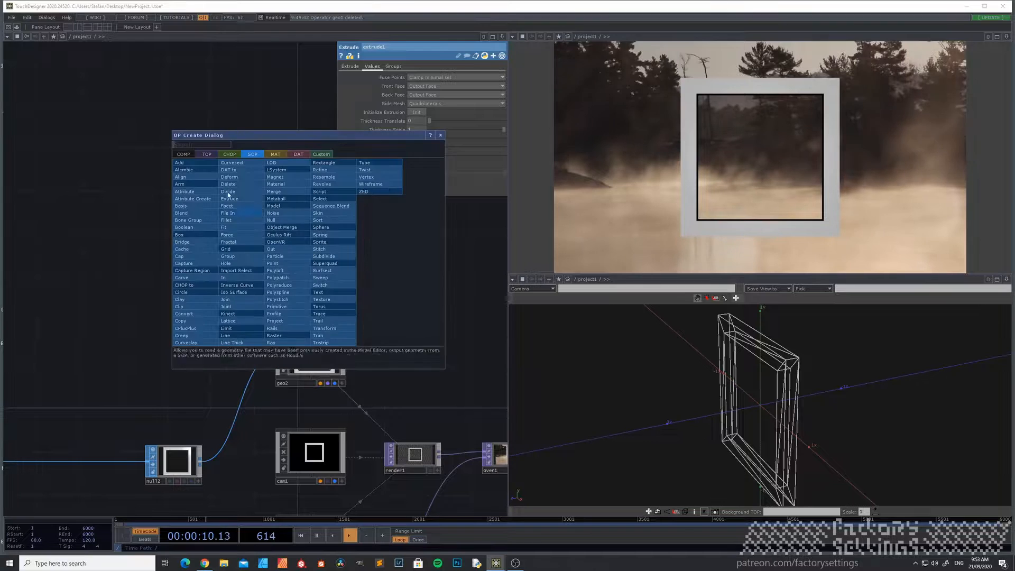
{"action": "left_click", "coordinate": [276, 155]}
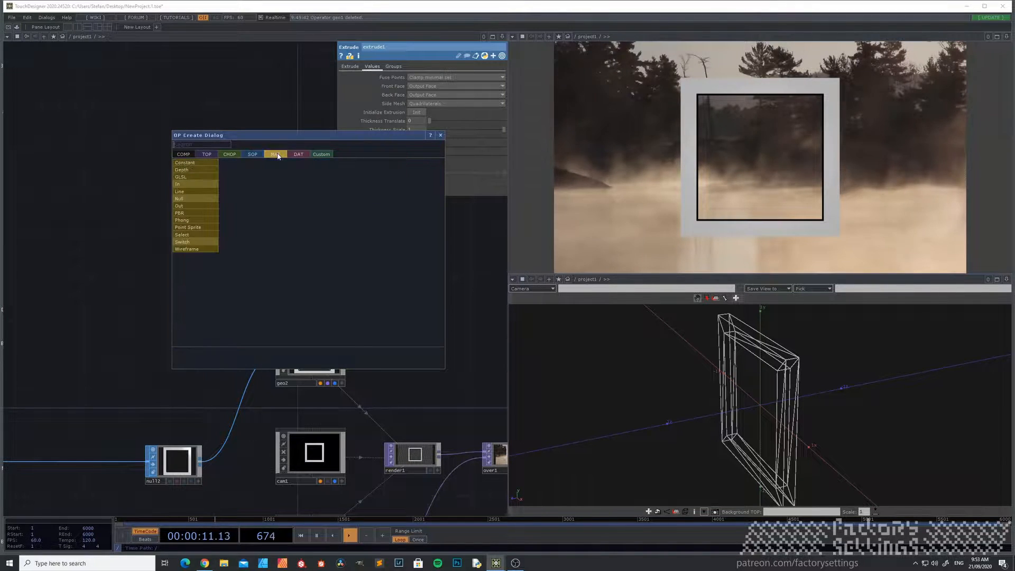
{"action": "left_click", "coordinate": [193, 213]}
{"action": "left_click", "coordinate": [240, 240]}
{"action": "left_click_drag", "start_coordinate": [208, 298], "coordinate": [192, 323]}
{"action": "left_click_drag", "start_coordinate": [225, 254], "coordinate": [203, 233]}
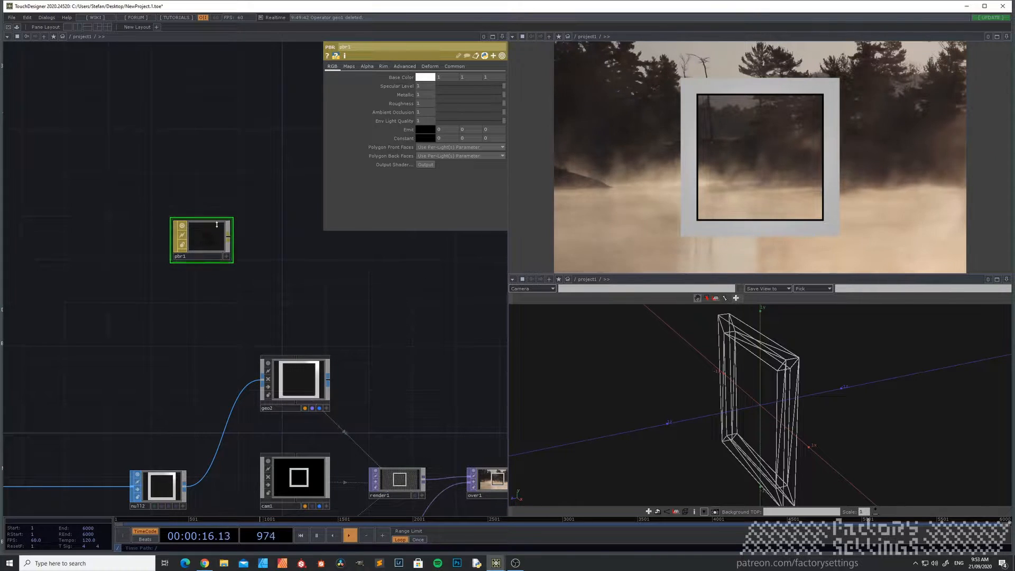
Append a Null MAT to the PBR material and assign that Null as the Geometry component's material.
{"action": "left_click_drag", "start_coordinate": [178, 355], "coordinate": [136, 292]}
{"action": "left_click_drag", "start_coordinate": [200, 459], "coordinate": [188, 401]}
{"action": "left_click_drag", "start_coordinate": [155, 163], "coordinate": [158, 244]}
{"action": "scroll", "coordinate": [218, 173], "scroll_direction": "up", "scroll_amount": 3}
{"action": "right_click", "coordinate": [163, 204]}
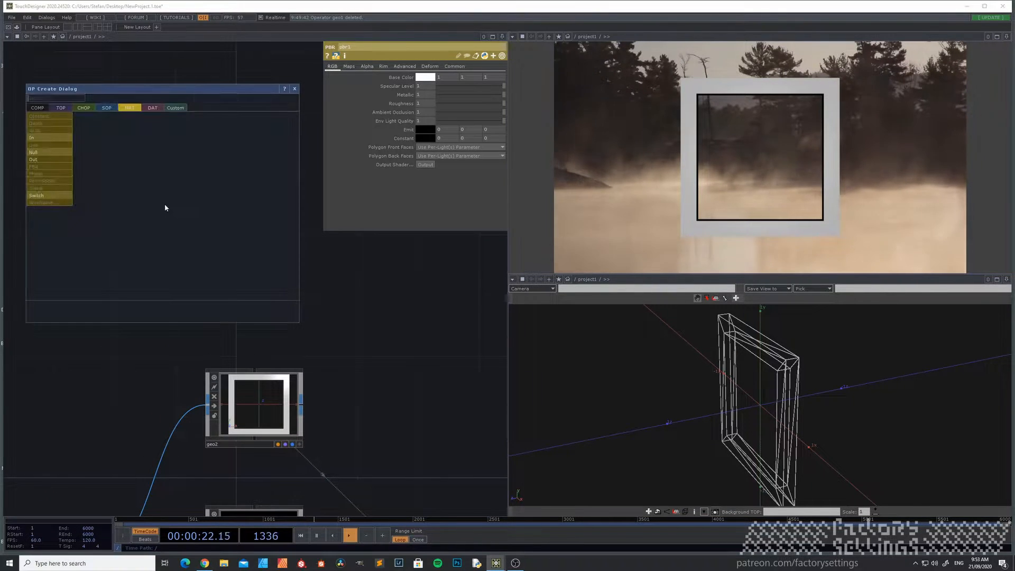
{"action": "left_click", "coordinate": [230, 67]}
{"action": "left_click", "coordinate": [220, 195]}
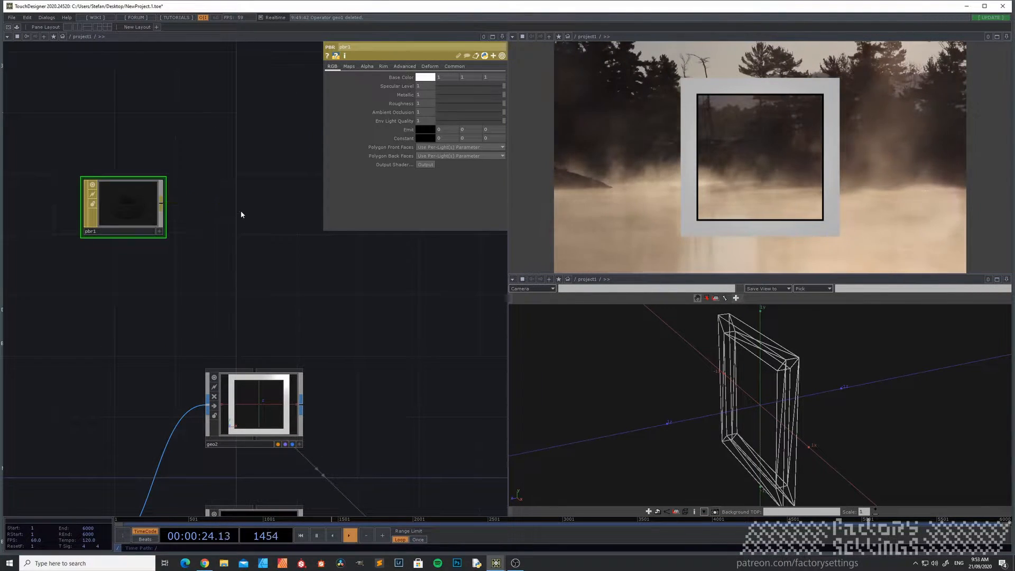
{"action": "right_click", "coordinate": [240, 211]}
{"action": "left_click", "coordinate": [213, 210]}
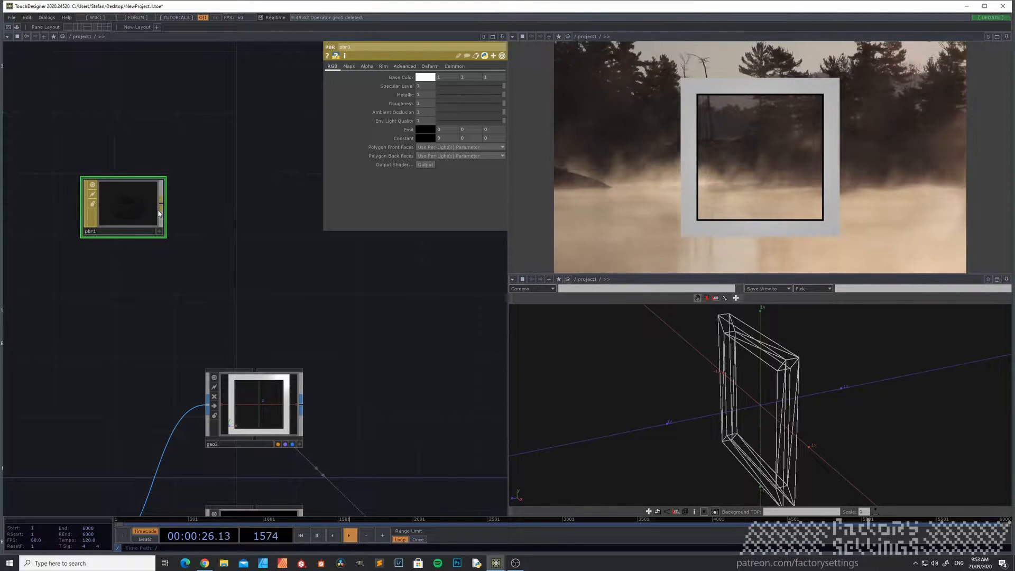
{"action": "left_click_drag", "start_coordinate": [162, 208], "coordinate": [258, 397]}
{"action": "left_click", "coordinate": [254, 209]}
{"action": "left_click", "coordinate": [259, 397]}
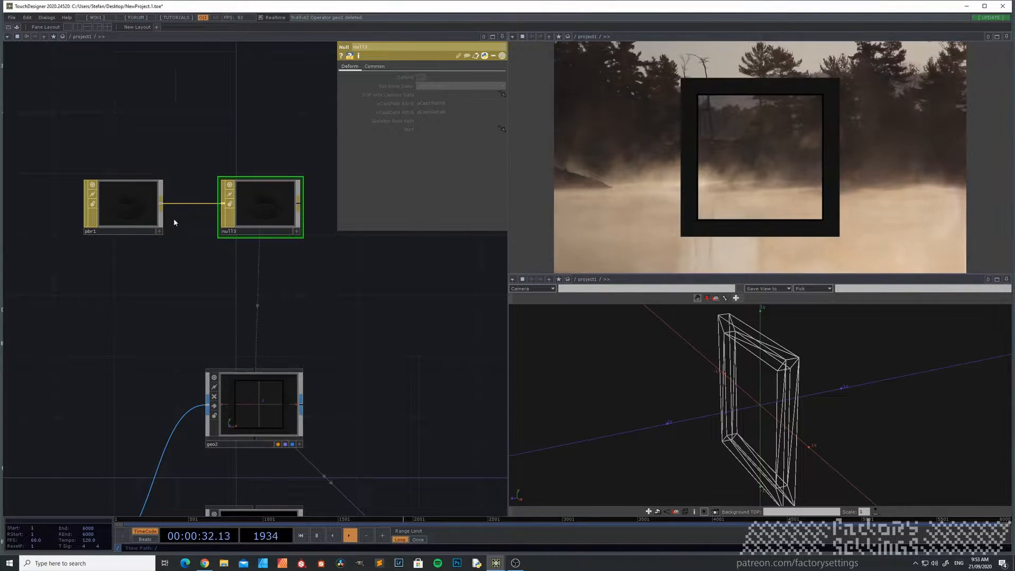
Use the background image's Movie File In TOP as the PBR material's Base Color Map.
{"action": "left_click_drag", "start_coordinate": [237, 189], "coordinate": [237, 235]}
{"action": "left_click_drag", "start_coordinate": [121, 214], "coordinate": [122, 251]}
{"action": "scroll", "coordinate": [179, 341], "scroll_direction": "down", "scroll_amount": 1}
{"action": "left_click_drag", "start_coordinate": [116, 326], "coordinate": [159, 236]}
{"action": "scroll", "coordinate": [179, 341], "scroll_direction": "down", "scroll_amount": 3}
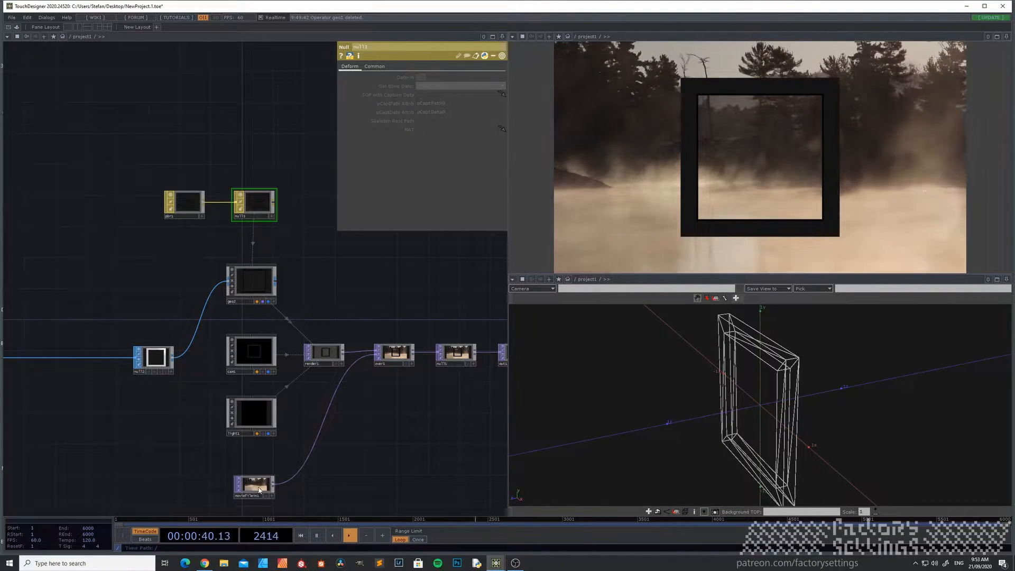
{"action": "left_click", "coordinate": [188, 199]}
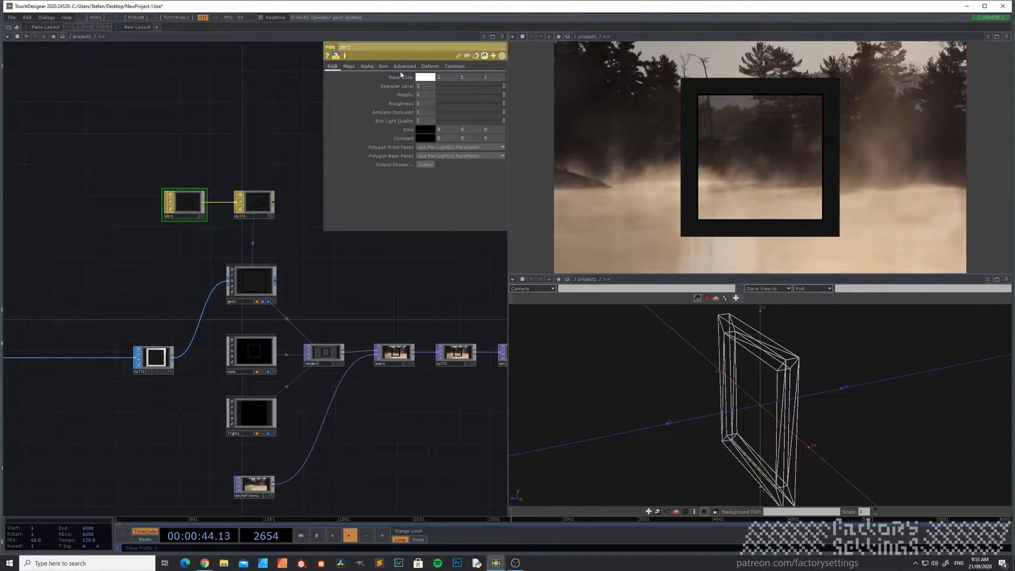
{"action": "left_click", "coordinate": [349, 66]}
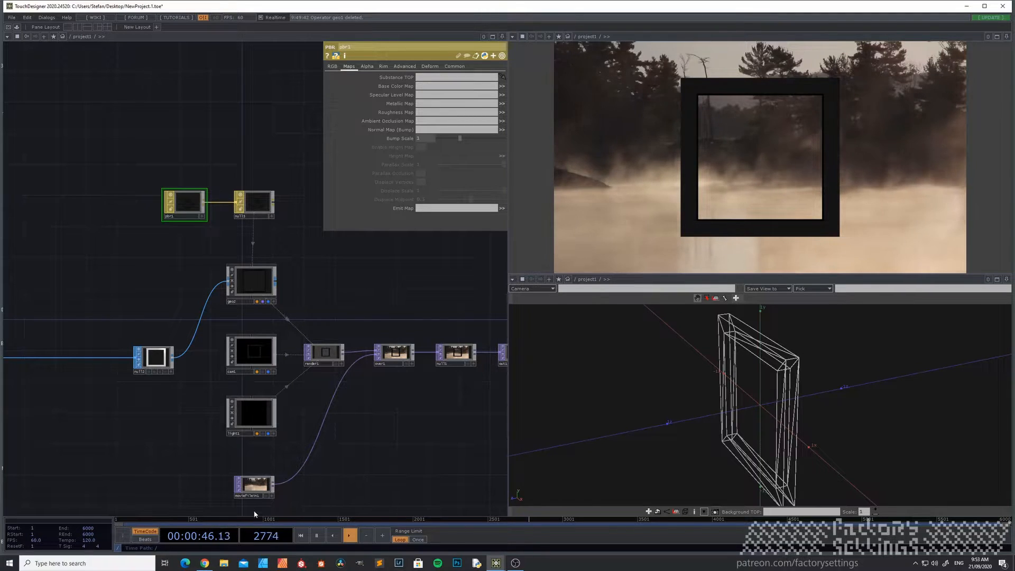
{"action": "left_click_drag", "start_coordinate": [255, 484], "coordinate": [433, 84]}
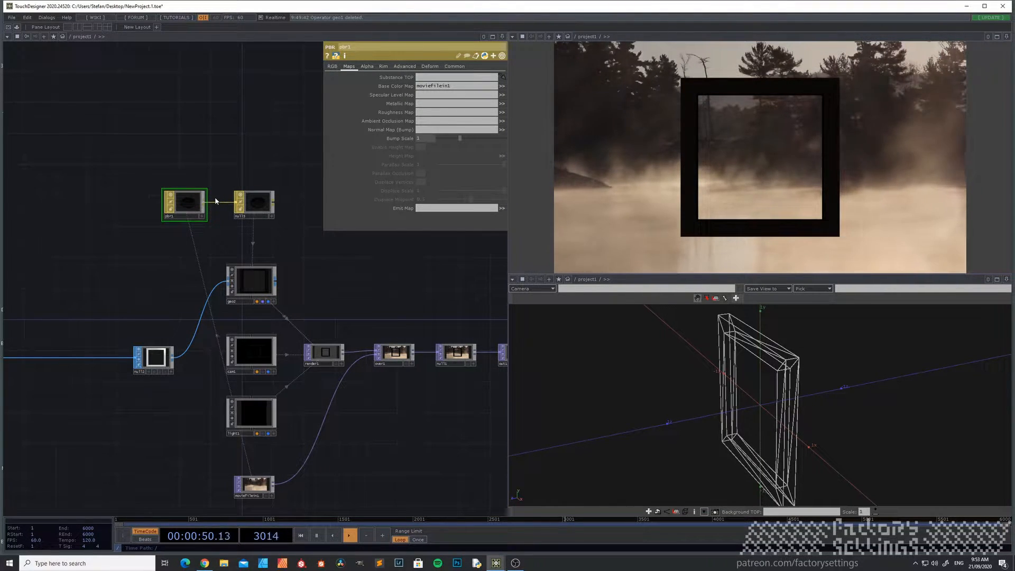
Insert a Texture SOP into the connection between the Extrude SOP and the Null SOP.
{"action": "left_click", "coordinate": [253, 288]}
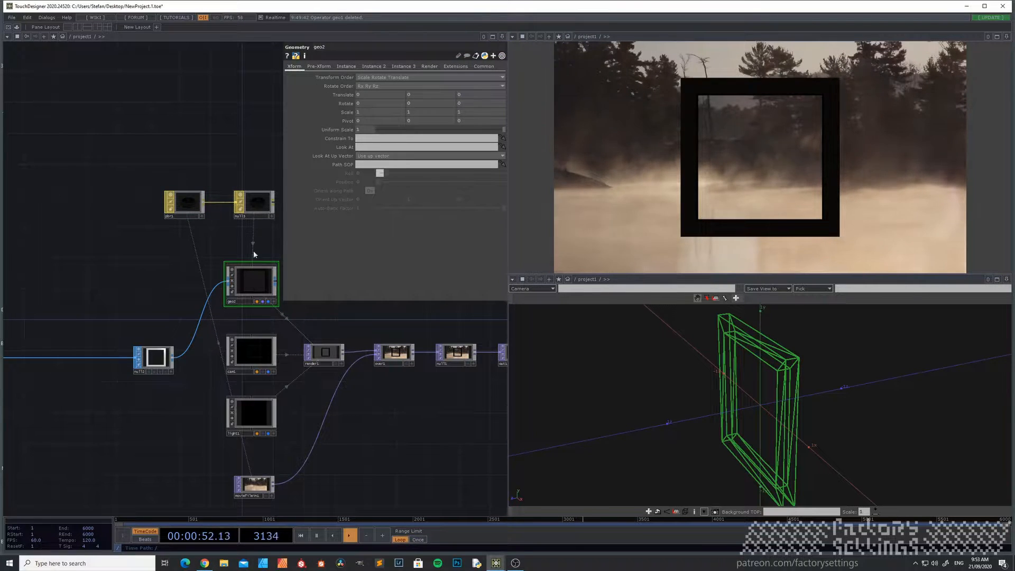
{"action": "left_click", "coordinate": [252, 202]}
{"action": "left_click_drag", "start_coordinate": [150, 279], "coordinate": [275, 295]}
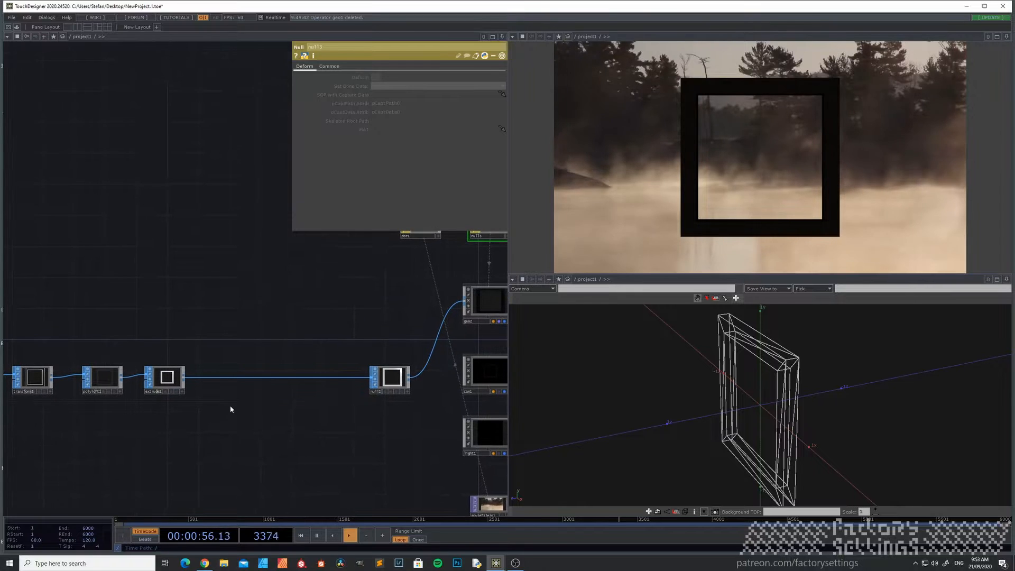
{"action": "right_click", "coordinate": [294, 380]}
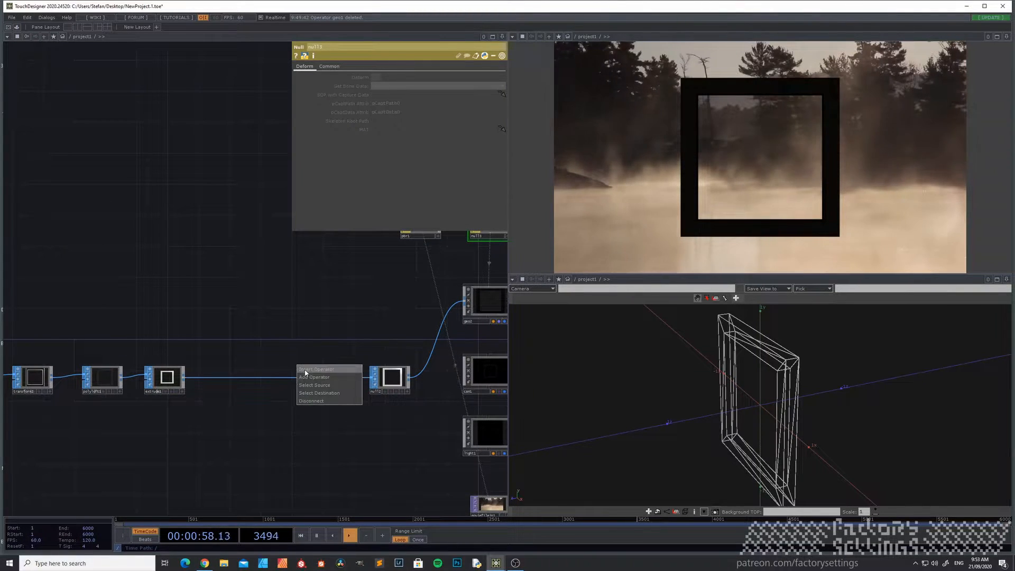
{"action": "left_click", "coordinate": [305, 372]}
{"action": "type", "text": "te"}
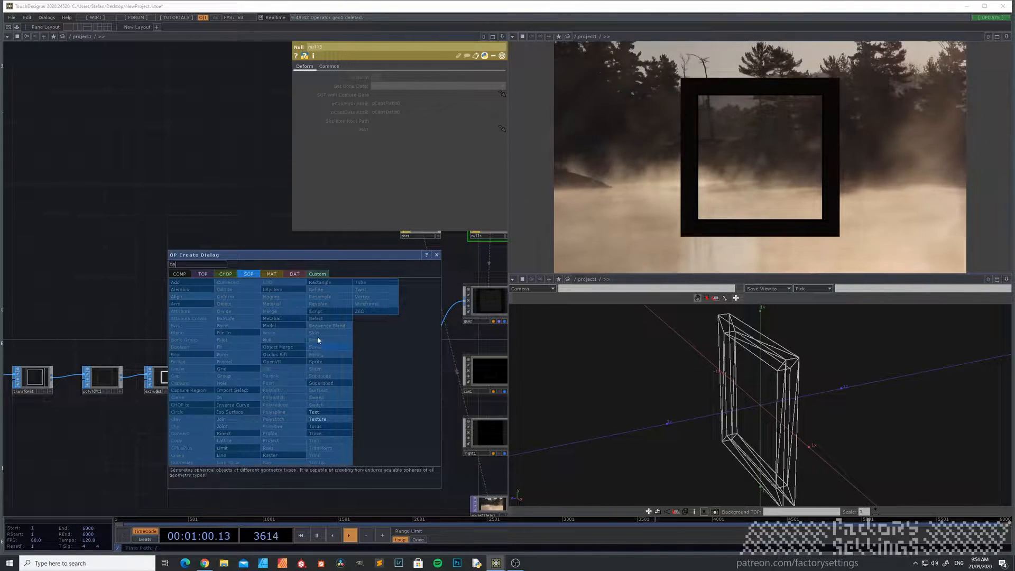
{"action": "left_click", "coordinate": [328, 422]}
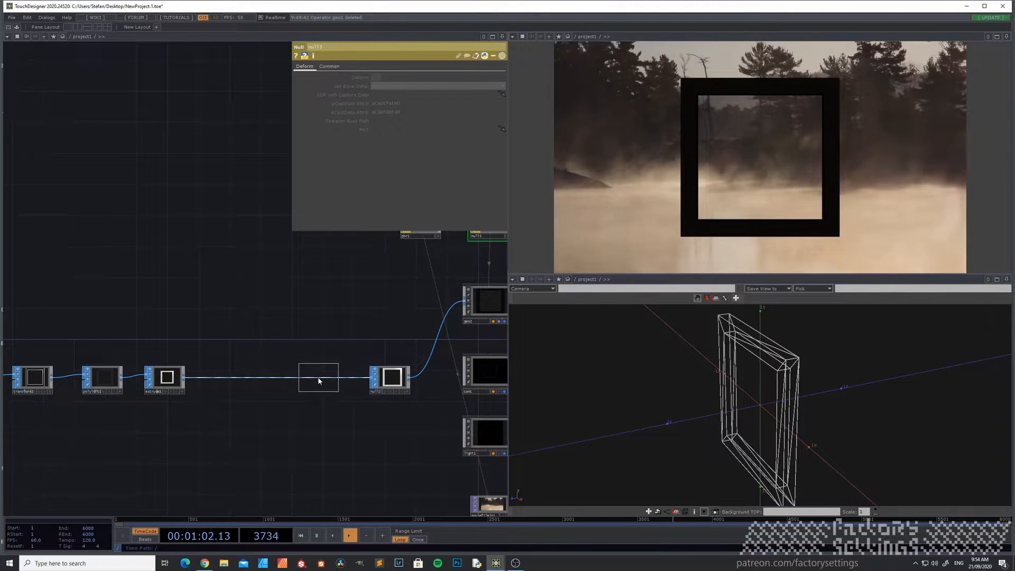
{"action": "left_click", "coordinate": [318, 381]}
{"action": "left_click_drag", "start_coordinate": [305, 275], "coordinate": [226, 275]}
{"action": "left_click_drag", "start_coordinate": [282, 294], "coordinate": [237, 295]}
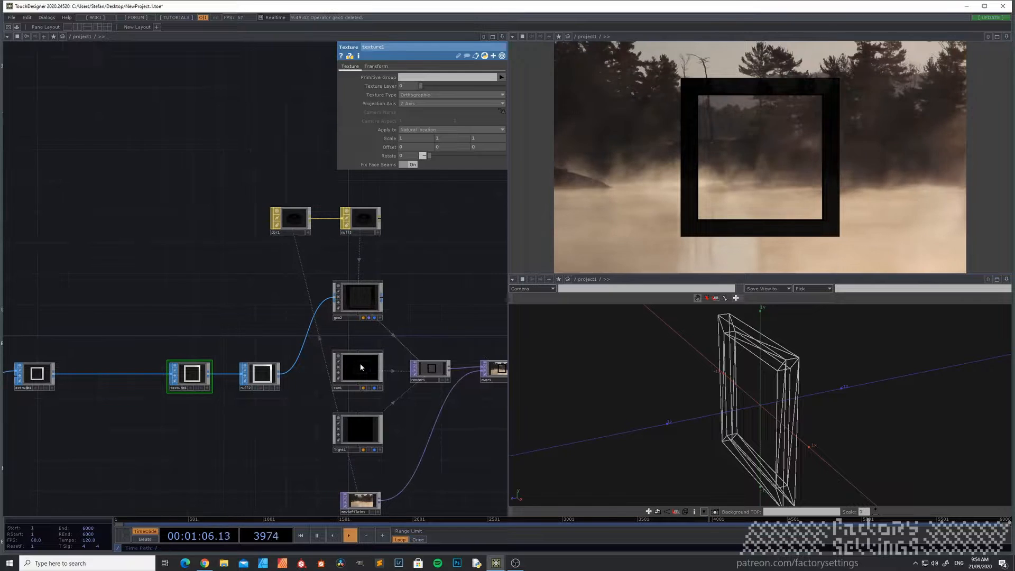
Bring the camera closer to the frame by setting its Z translate to 3.
{"action": "left_click_drag", "start_coordinate": [818, 401], "coordinate": [765, 395]}
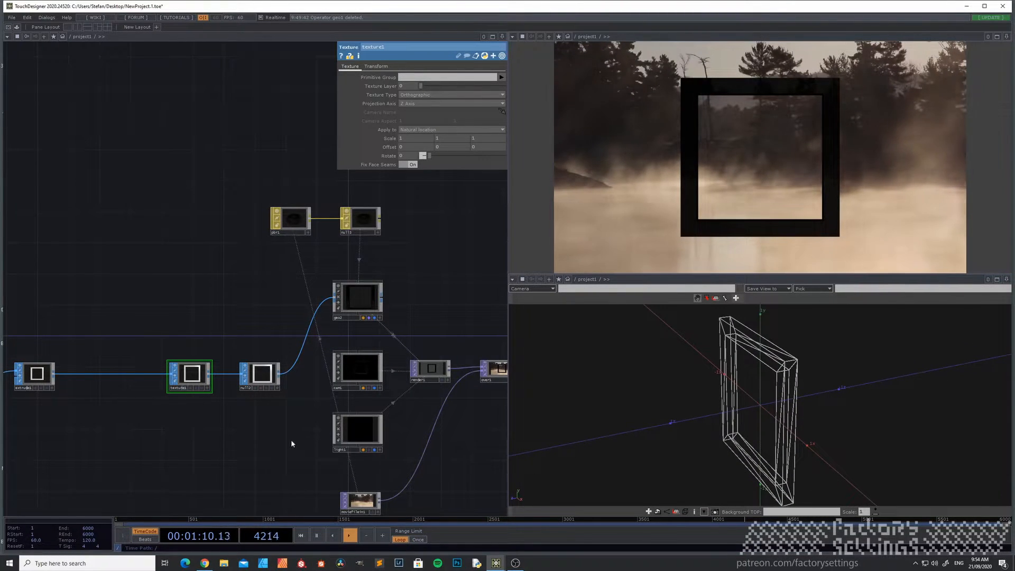
{"action": "left_click_drag", "start_coordinate": [292, 443], "coordinate": [214, 423]}
{"action": "left_click", "coordinate": [236, 346]}
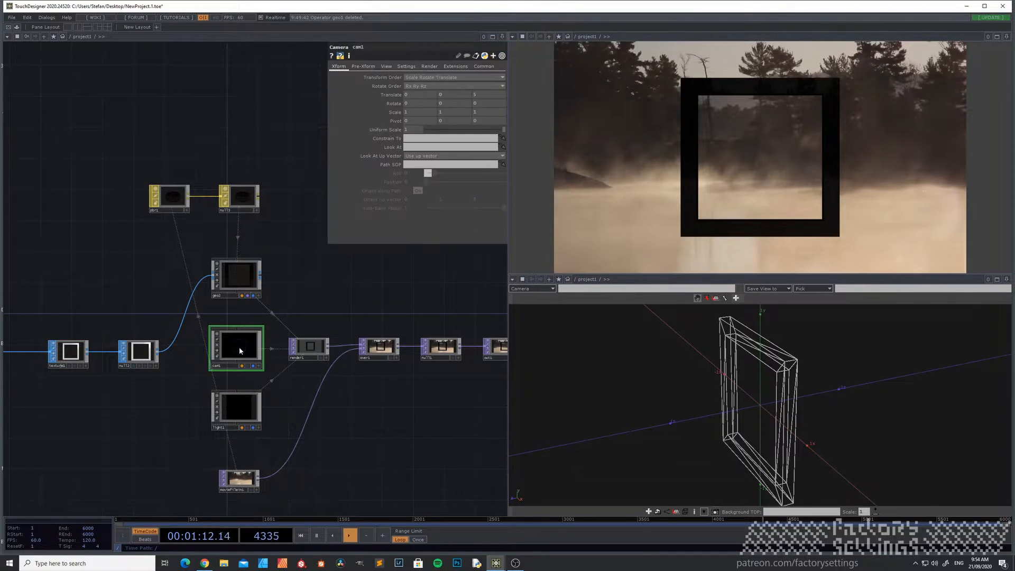
{"action": "left_click_drag", "start_coordinate": [763, 415], "coordinate": [734, 408]}
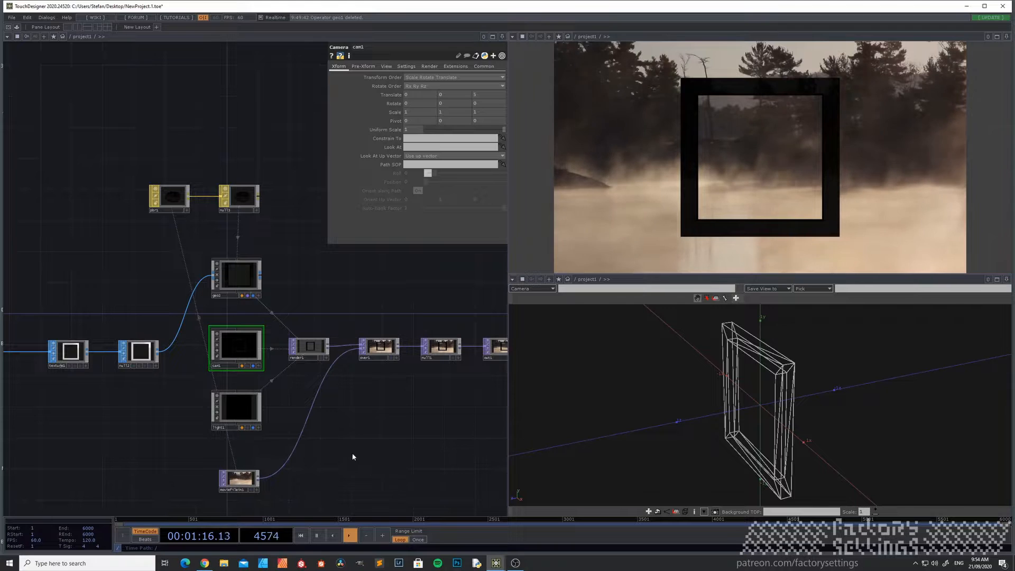
{"action": "middle_click", "coordinate": [483, 98]}
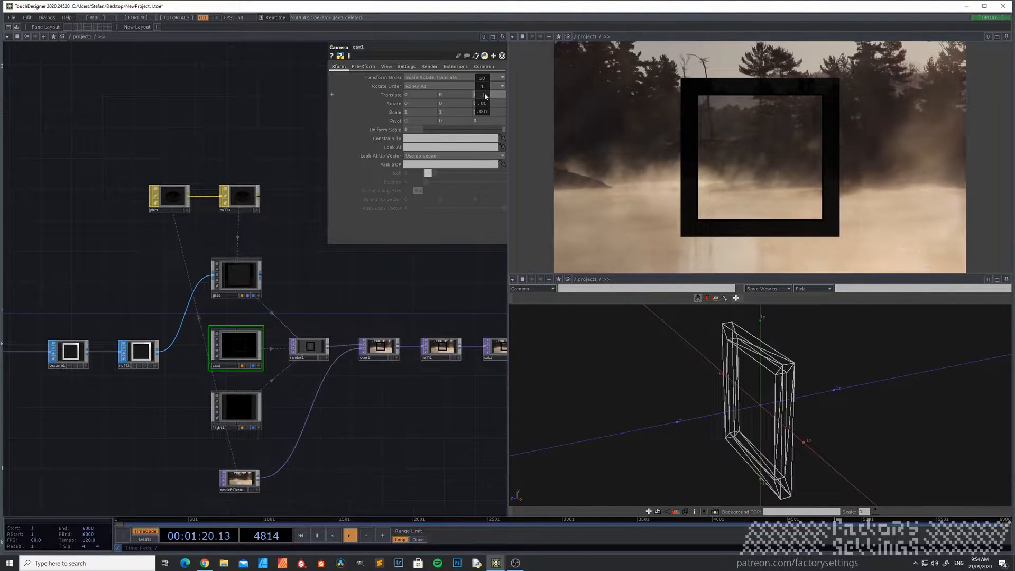
{"action": "mouse_move", "coordinate": [483, 86]}
{"action": "middle_mouse_down"}
{"action": "mouse_move", "coordinate": [452, 86]}
{"action": "mouse_move", "coordinate": [469, 87]}
{"action": "middle_mouse_up"}
Set both U Wrap and V Wrap to On in the Polyloft SOP.
{"action": "left_click_drag", "start_coordinate": [292, 411], "coordinate": [438, 400]}
{"action": "left_click_drag", "start_coordinate": [197, 411], "coordinate": [426, 418]}
{"action": "scroll", "coordinate": [147, 384], "scroll_direction": "up", "scroll_amount": 3}
{"action": "left_click_drag", "start_coordinate": [286, 409], "coordinate": [443, 442]}
{"action": "left_click_drag", "start_coordinate": [219, 417], "coordinate": [116, 418]}
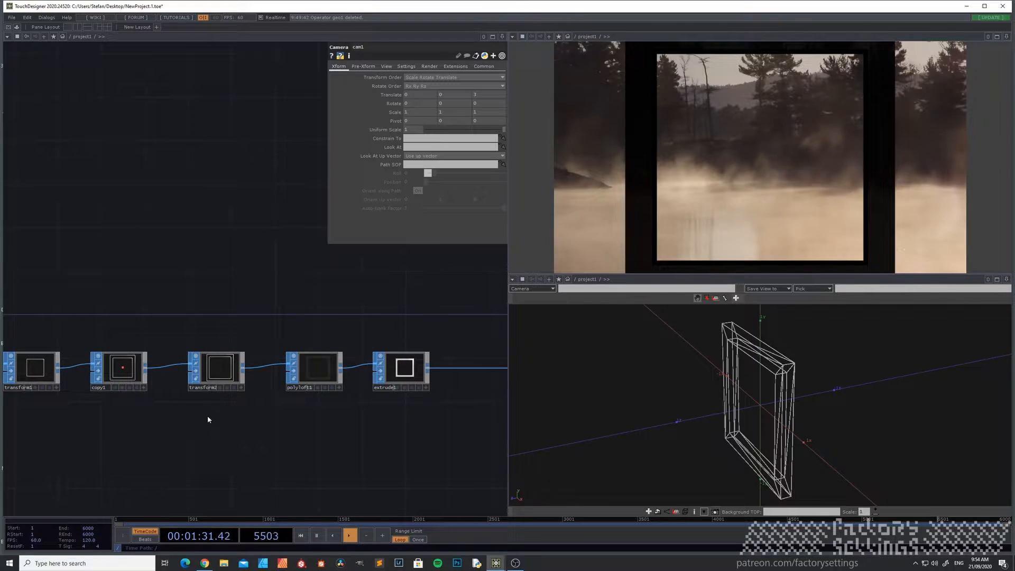
{"action": "left_click", "coordinate": [324, 366]}
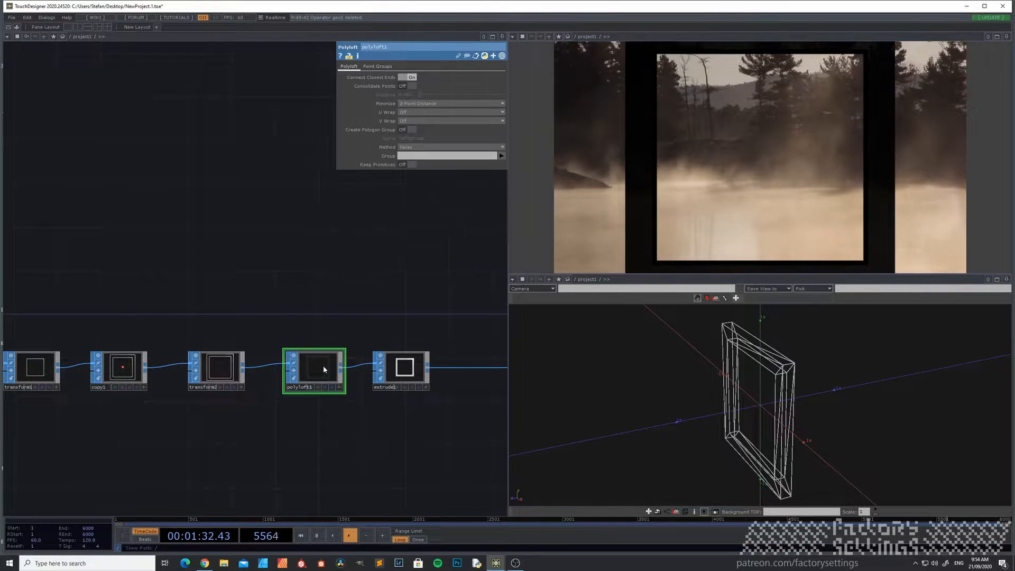
{"action": "left_click", "coordinate": [424, 112]}
{"action": "left_click", "coordinate": [417, 127]}
{"action": "left_click", "coordinate": [416, 121]}
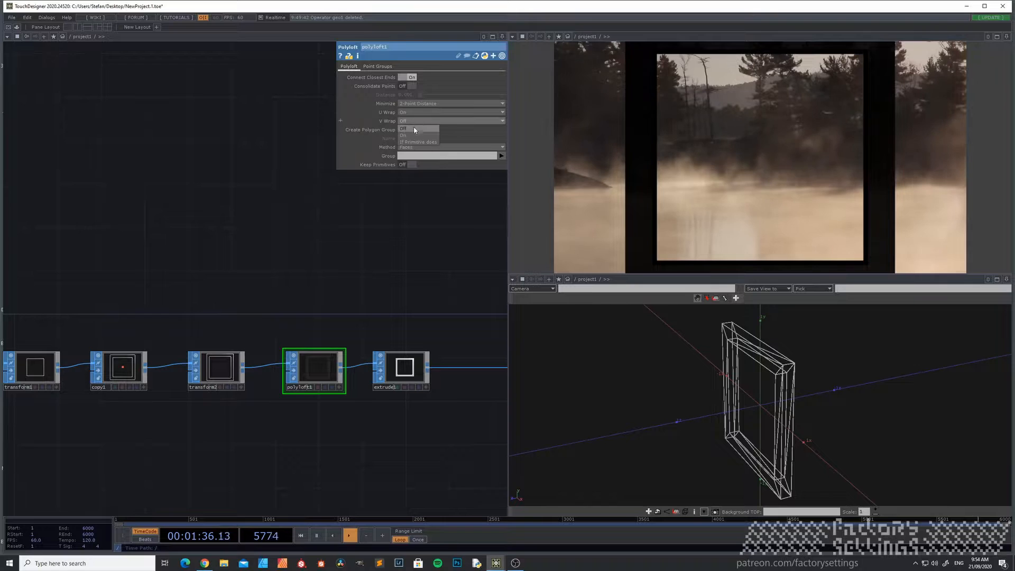
{"action": "left_click", "coordinate": [413, 136]}
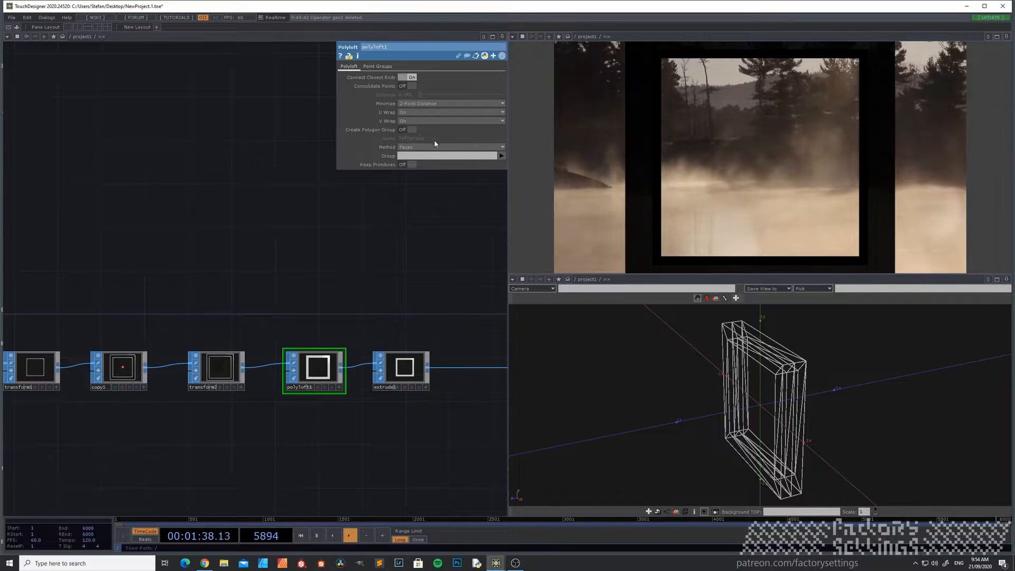
Examine the wrapped frame's wireframe mesh from other angles and check the Polyloft SOP's Minimize and V Wrap options.
{"action": "mouse_move", "coordinate": [768, 390]}
{"action": "left_mouse_down"}
{"action": "mouse_move", "coordinate": [741, 388]}
{"action": "mouse_move", "coordinate": [764, 390]}
{"action": "left_mouse_up"}
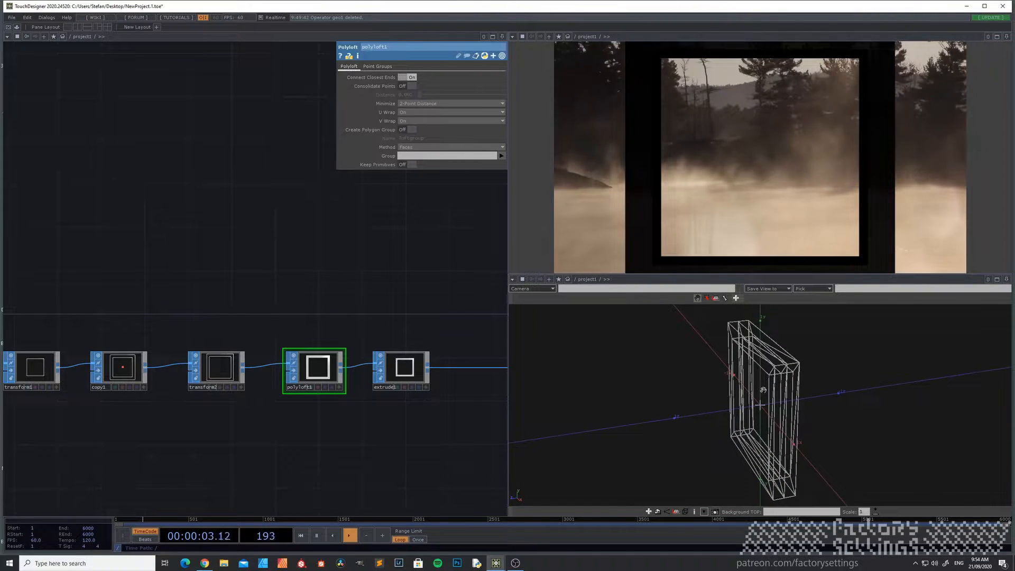
{"action": "left_click", "coordinate": [419, 104]}
{"action": "left_click", "coordinate": [416, 121]}
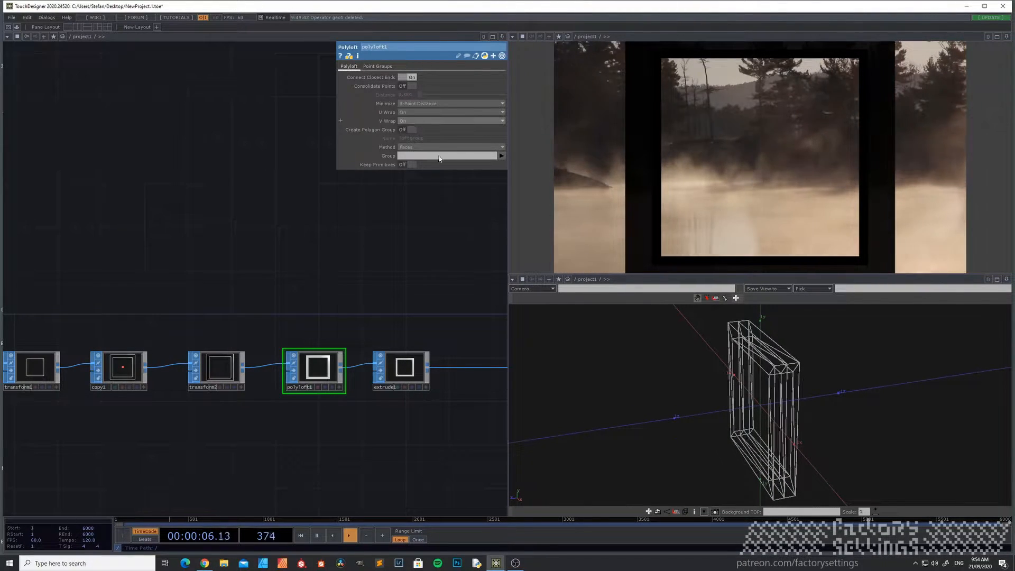
{"action": "mouse_move", "coordinate": [784, 409]}
{"action": "left_mouse_down"}
{"action": "mouse_move", "coordinate": [756, 405]}
{"action": "mouse_move", "coordinate": [778, 413]}
{"action": "left_mouse_up"}
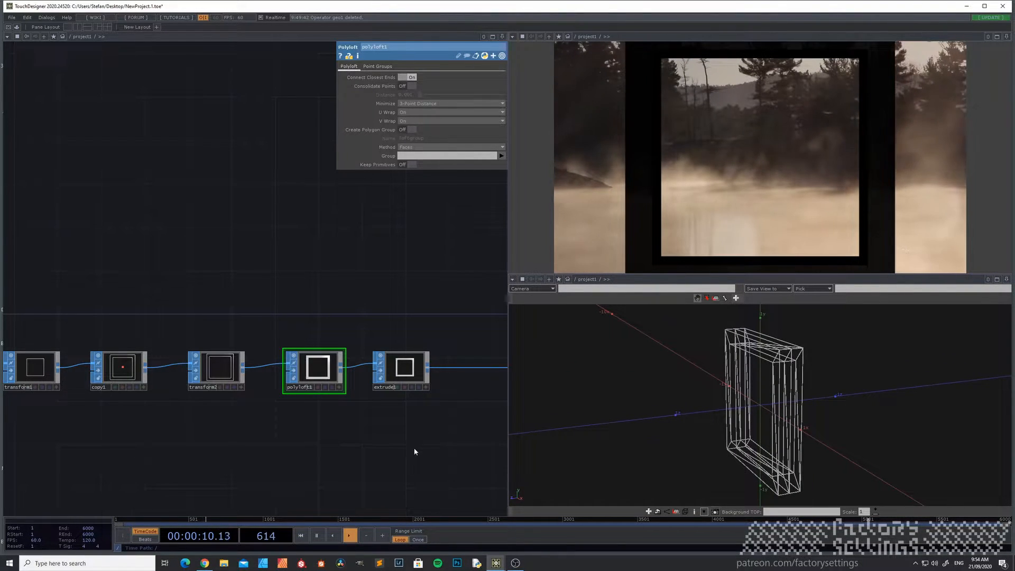
Reduce the Extrude SOP's depth scale to 0.05.
{"action": "left_click_drag", "start_coordinate": [414, 448], "coordinate": [264, 431]}
{"action": "left_click", "coordinate": [253, 351]}
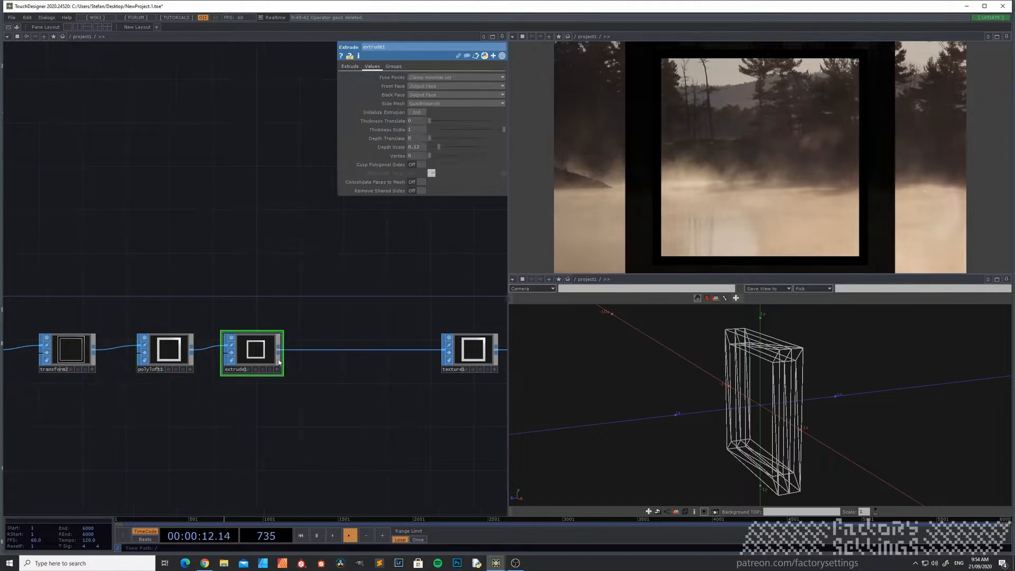
{"action": "mouse_move", "coordinate": [421, 144]}
{"action": "middle_mouse_down"}
{"action": "mouse_move", "coordinate": [418, 153]}
{"action": "mouse_move", "coordinate": [416, 134]}
{"action": "middle_mouse_up"}
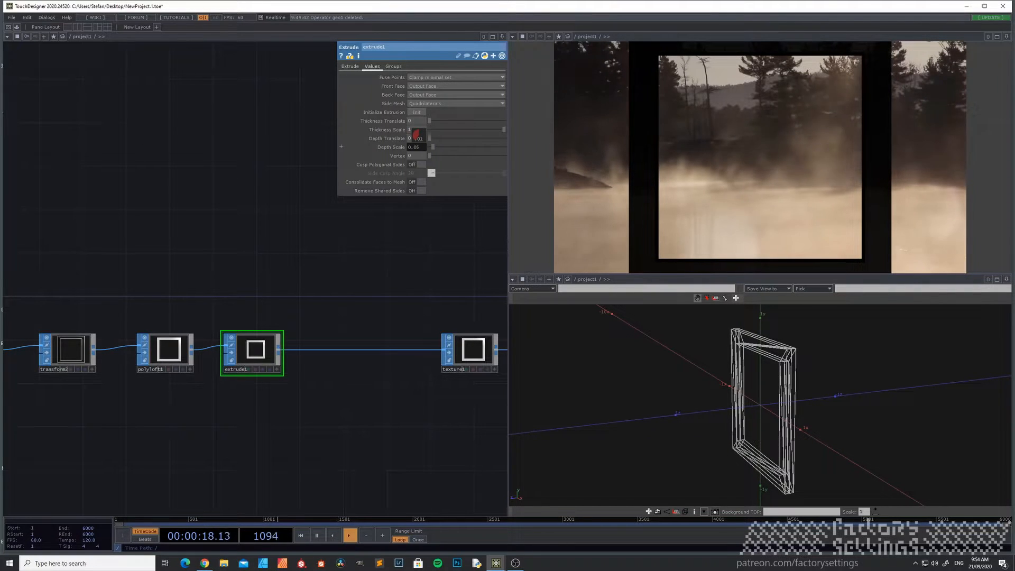
Select the Texture SOP to show its parameters and move the Null SOP closer to it.
{"action": "left_click_drag", "start_coordinate": [363, 415], "coordinate": [243, 443]}
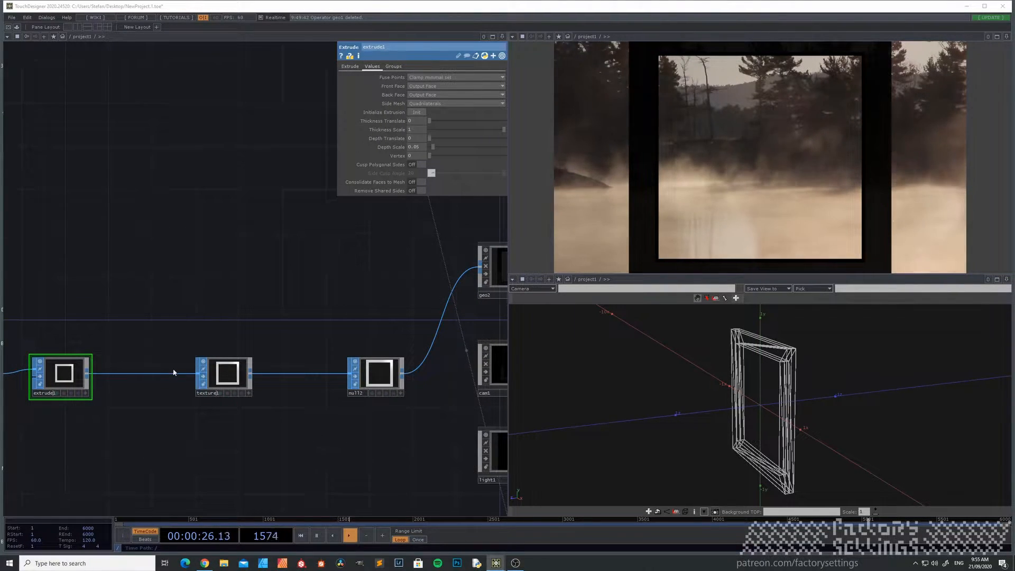
{"action": "left_click", "coordinate": [225, 376]}
{"action": "left_click_drag", "start_coordinate": [337, 428], "coordinate": [246, 439]}
{"action": "left_click_drag", "start_coordinate": [286, 389], "coordinate": [253, 389]}
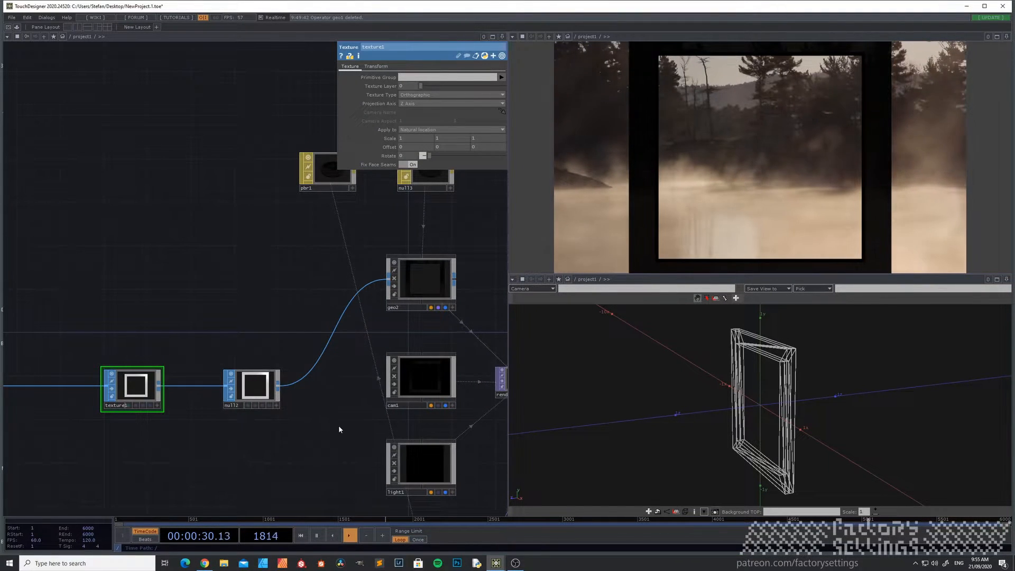
Move the light closer to the frame by setting its Z translate to 1.
{"action": "left_click_drag", "start_coordinate": [317, 434], "coordinate": [195, 305]}
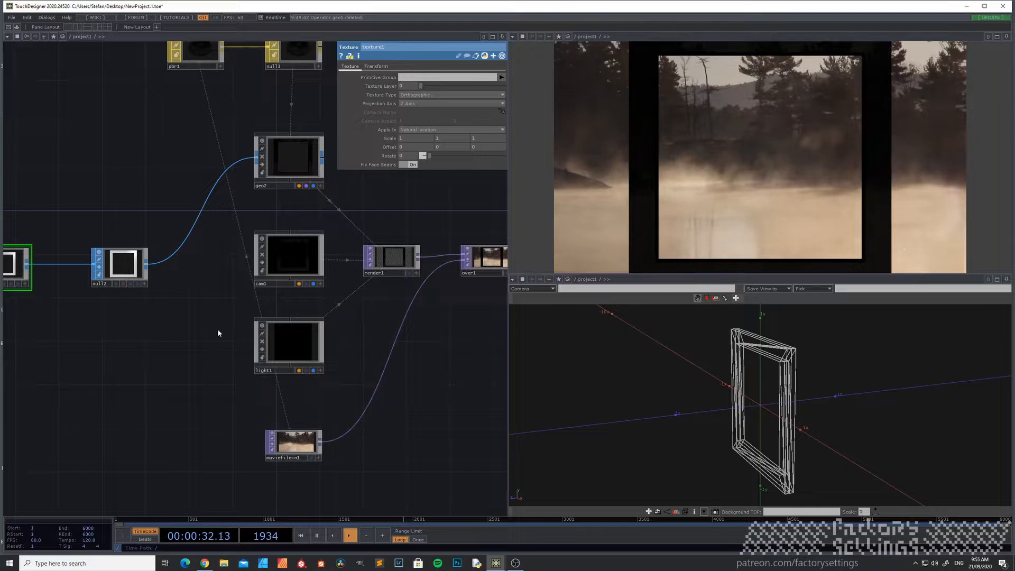
{"action": "left_click", "coordinate": [300, 339]}
{"action": "left_click_drag", "start_coordinate": [423, 378], "coordinate": [374, 397]}
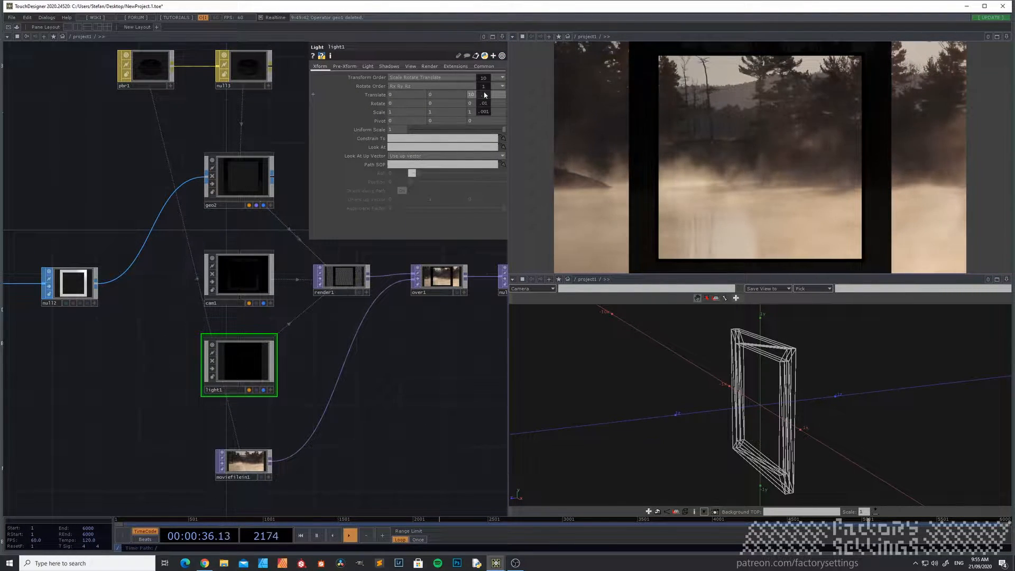
{"action": "middle_click", "coordinate": [485, 94]}
{"action": "mouse_move", "coordinate": [486, 91]}
{"action": "middle_mouse_down"}
{"action": "mouse_move", "coordinate": [485, 80]}
{"action": "mouse_move", "coordinate": [483, 91]}
{"action": "middle_mouse_up"}
Lower the PBR material's roughness to about 0.38.
{"action": "left_click_drag", "start_coordinate": [109, 366], "coordinate": [152, 443]}
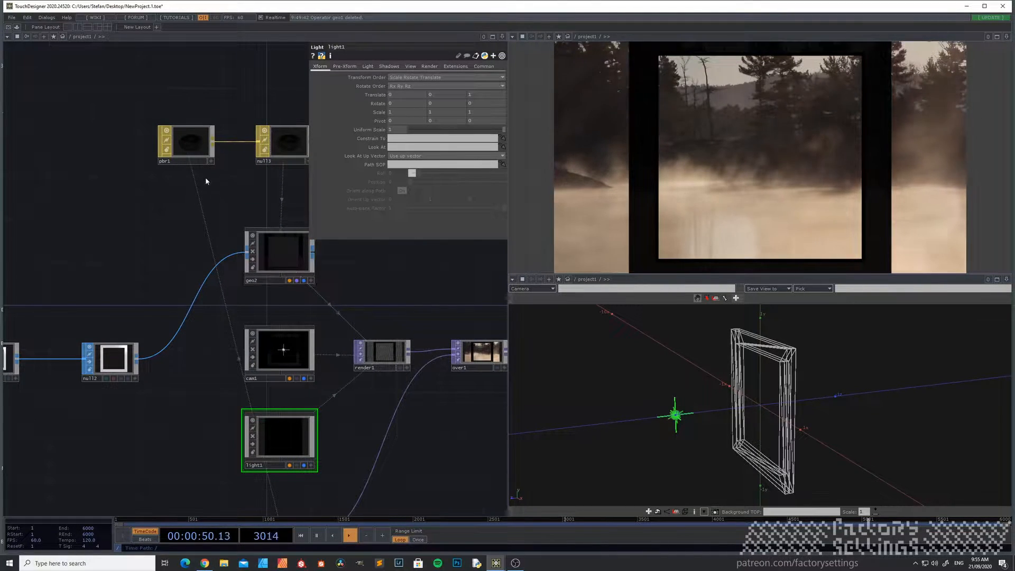
{"action": "left_click", "coordinate": [179, 141]}
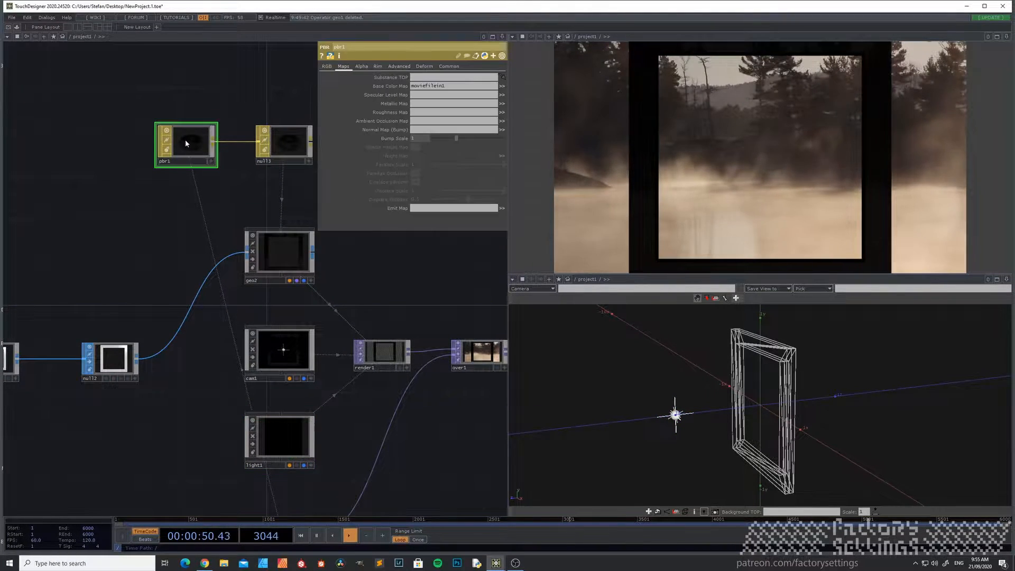
{"action": "left_click", "coordinate": [327, 66]}
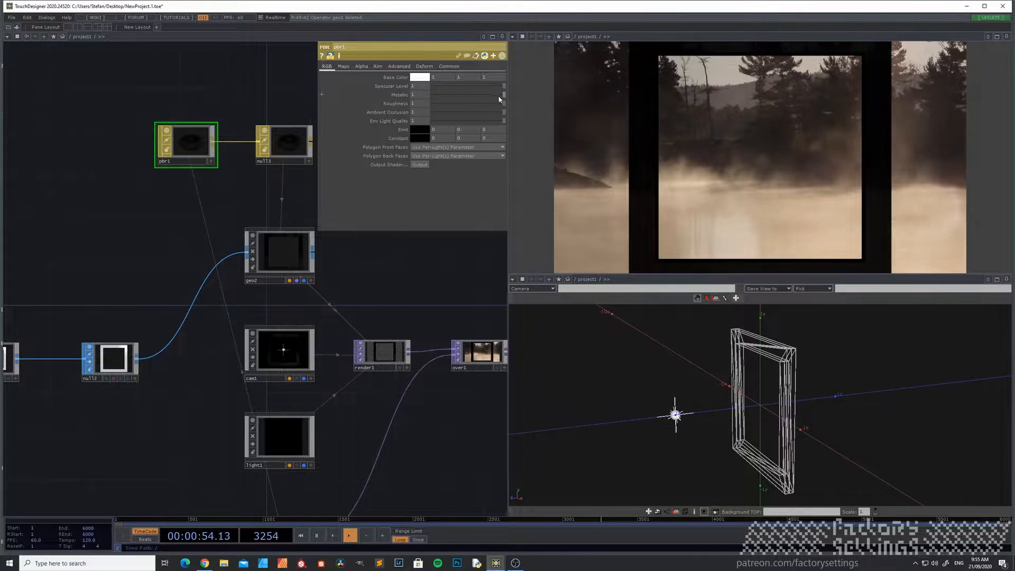
{"action": "left_click_drag", "start_coordinate": [492, 104], "coordinate": [462, 104]}
{"action": "scroll", "coordinate": [290, 227], "scroll_direction": "up", "scroll_amount": 3}
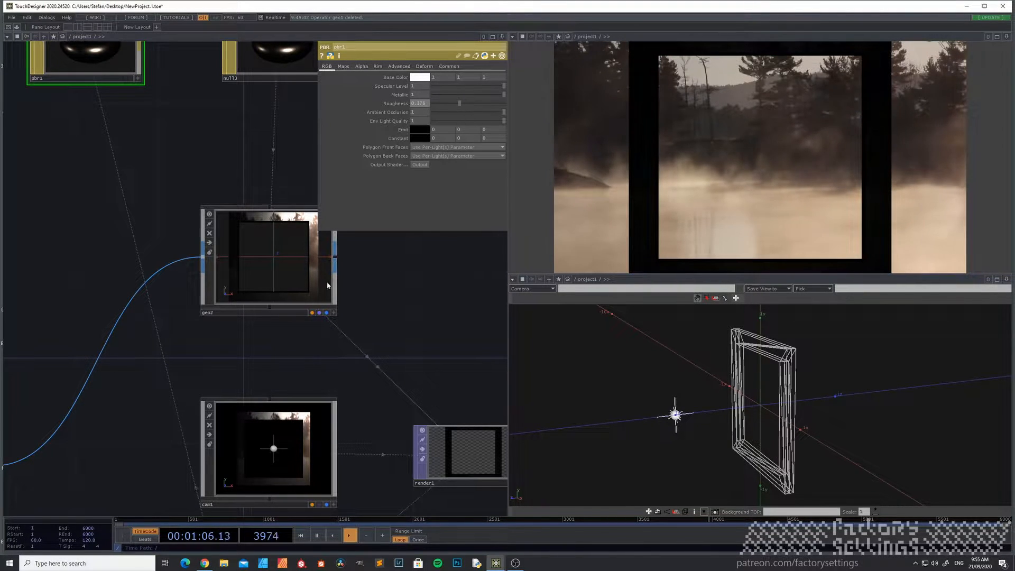
Insert an Attribute Create SOP between the Extrude and Texture SOPs and turn on Compute Normals.
{"action": "scroll", "coordinate": [317, 286], "scroll_direction": "down", "scroll_amount": 5}
{"action": "left_click_drag", "start_coordinate": [182, 396], "coordinate": [258, 424]}
{"action": "mouse_move", "coordinate": [256, 345]}
{"action": "left_mouse_down"}
{"action": "mouse_move", "coordinate": [217, 345]}
{"action": "mouse_move", "coordinate": [287, 346]}
{"action": "mouse_move", "coordinate": [267, 357]}
{"action": "left_mouse_up"}
{"action": "left_click_drag", "start_coordinate": [135, 382], "coordinate": [248, 400]}
{"action": "mouse_move", "coordinate": [182, 407]}
{"action": "left_mouse_down"}
{"action": "mouse_move", "coordinate": [347, 401]}
{"action": "mouse_move", "coordinate": [193, 410]}
{"action": "left_mouse_up"}
{"action": "scroll", "coordinate": [327, 385], "scroll_direction": "up", "scroll_amount": 2}
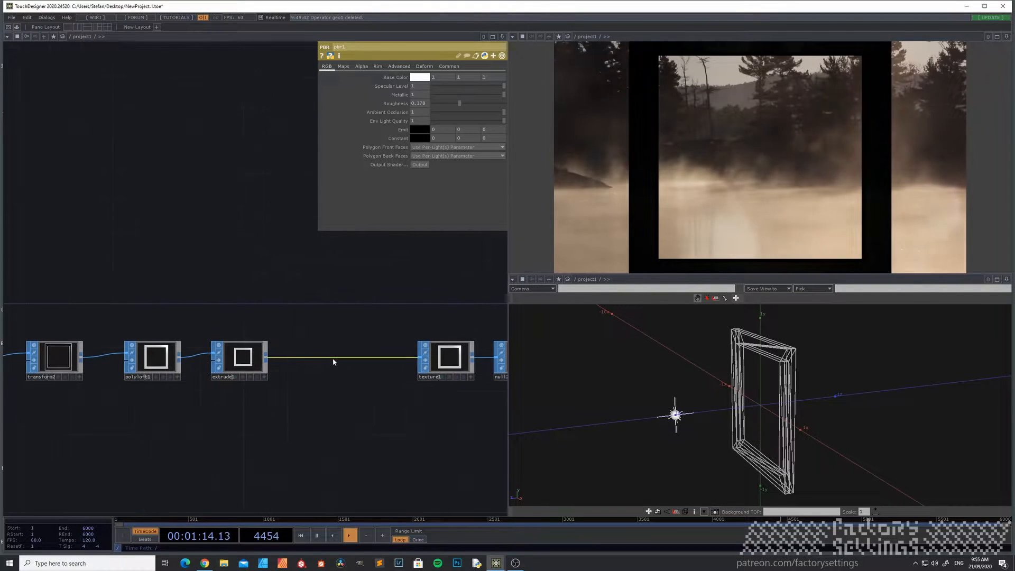
{"action": "right_click", "coordinate": [341, 357]}
{"action": "left_click", "coordinate": [351, 349]}
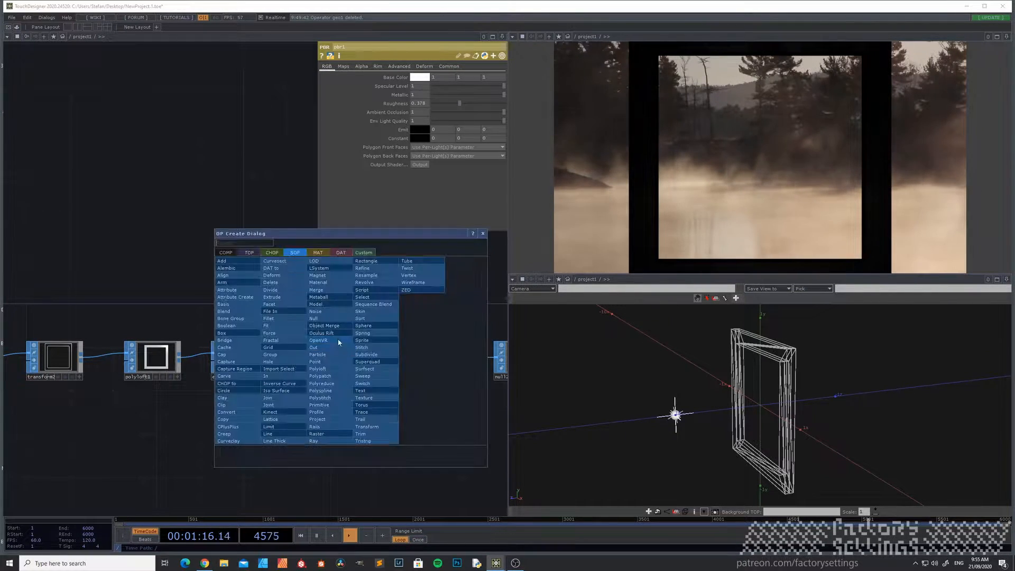
{"action": "left_click", "coordinate": [248, 296]}
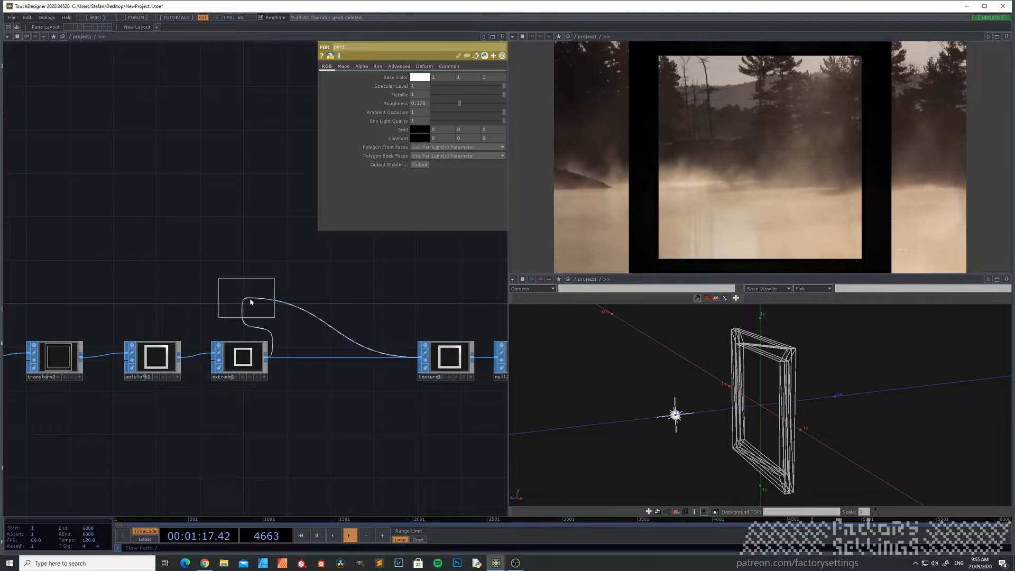
{"action": "left_click", "coordinate": [349, 358]}
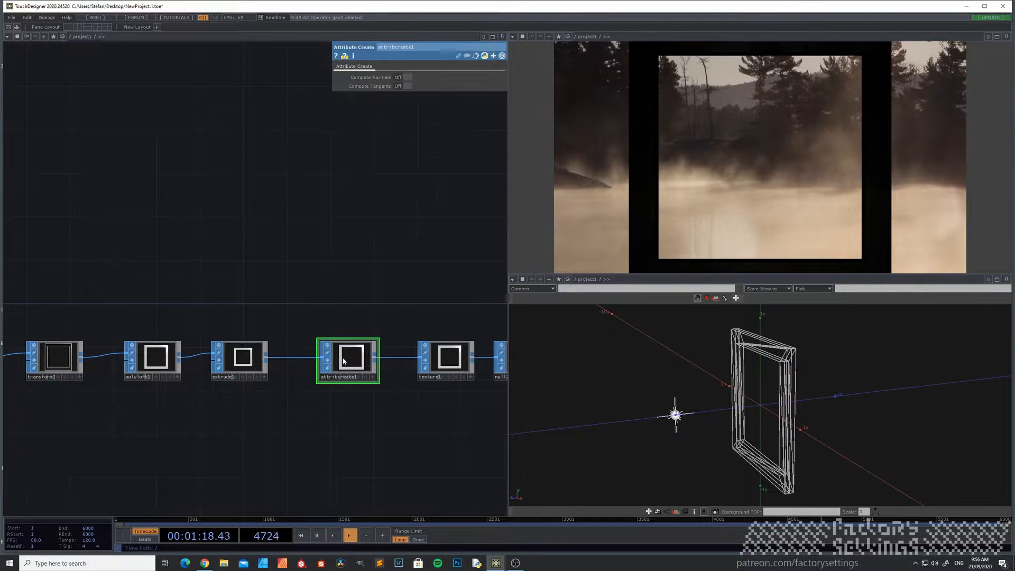
{"action": "left_click", "coordinate": [408, 77]}
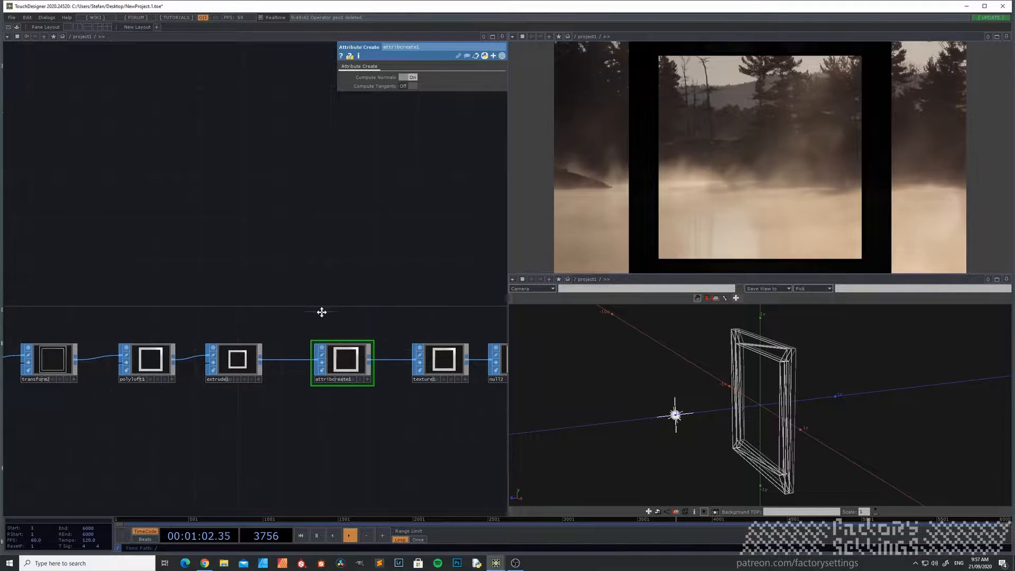
Set the PBR material's Metallic to 0 and fine-tune its roughness to about 0.37.
{"action": "left_click_drag", "start_coordinate": [321, 312], "coordinate": [243, 360]}
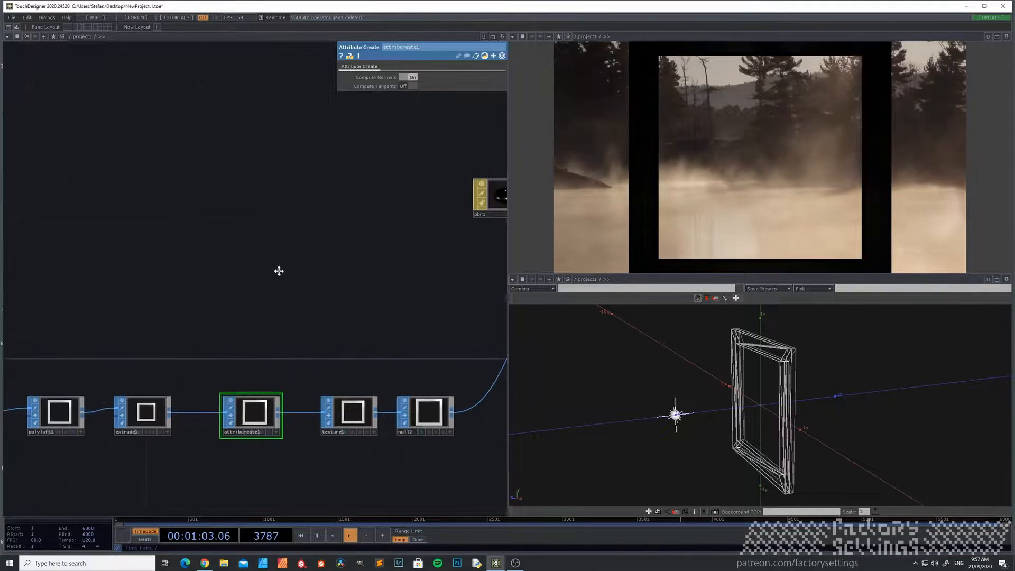
{"action": "left_click_drag", "start_coordinate": [278, 270], "coordinate": [230, 288]}
{"action": "scroll", "coordinate": [230, 288], "scroll_direction": "down", "scroll_amount": 3}
{"action": "left_click_drag", "start_coordinate": [365, 274], "coordinate": [214, 296]}
{"action": "left_click", "coordinate": [245, 258]}
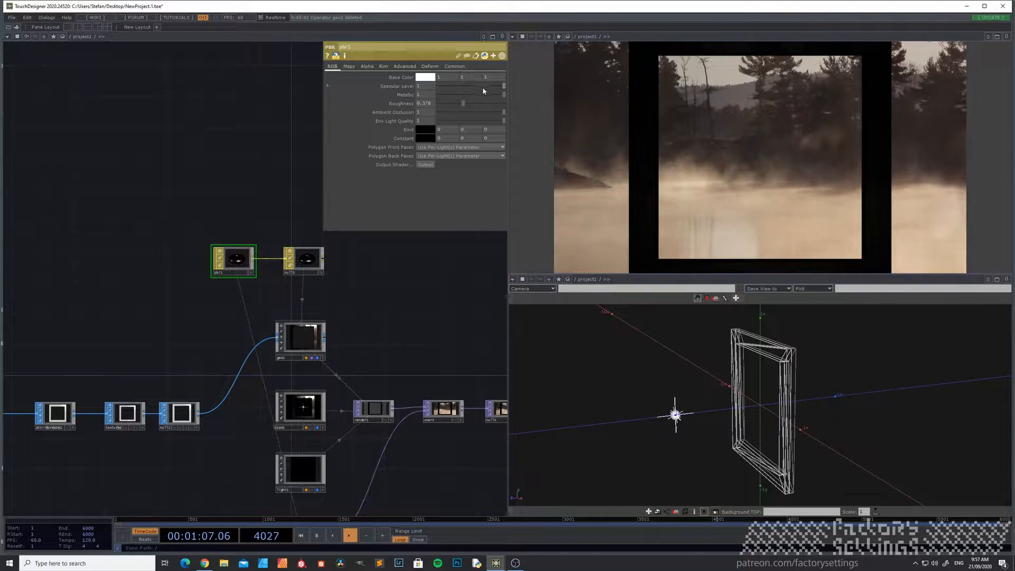
{"action": "left_click_drag", "start_coordinate": [504, 96], "coordinate": [430, 100]}
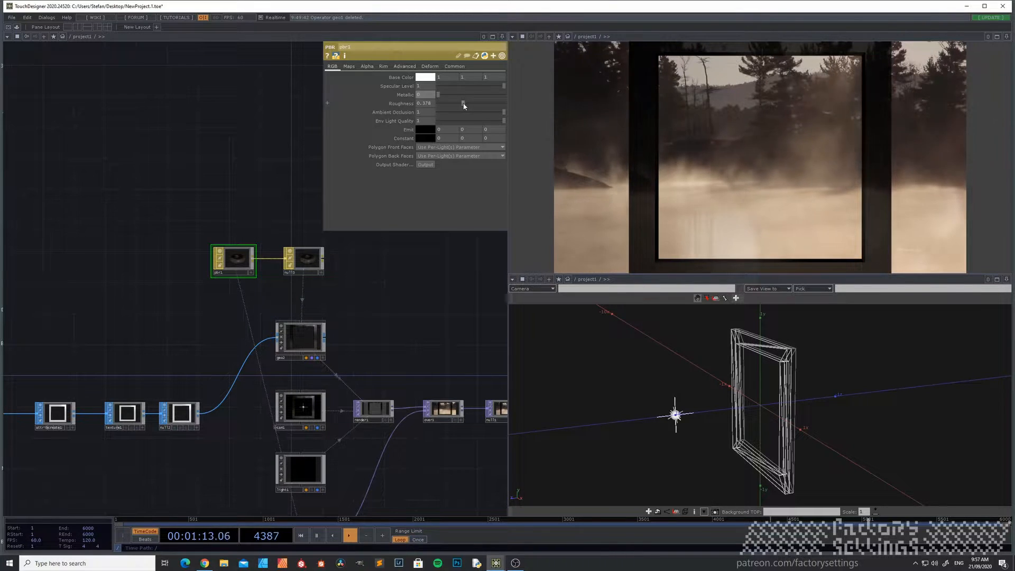
{"action": "mouse_move", "coordinate": [475, 104]}
{"action": "left_mouse_down"}
{"action": "mouse_move", "coordinate": [452, 107]}
{"action": "mouse_move", "coordinate": [461, 106]}
{"action": "left_mouse_up"}
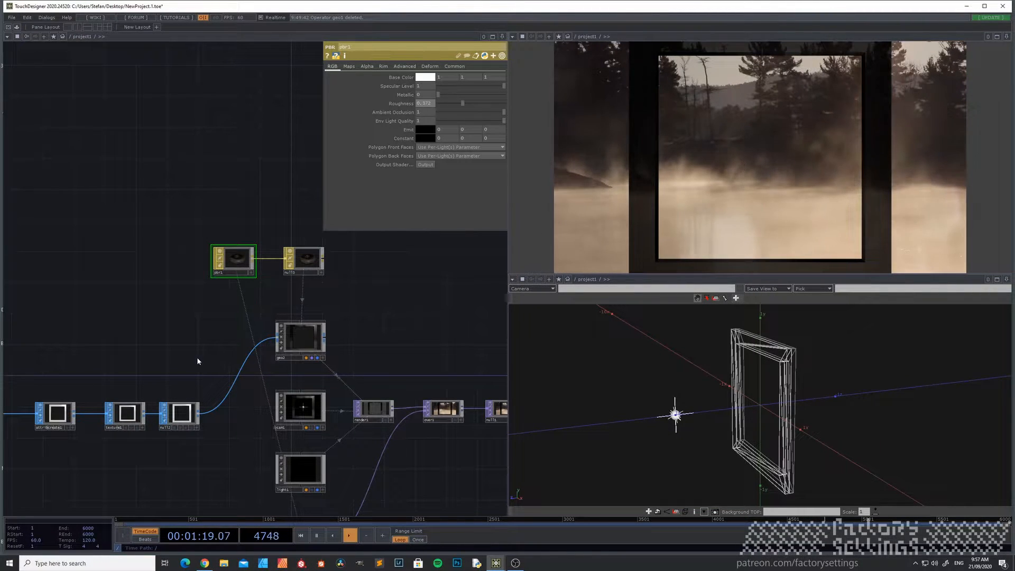
Raise the light's Dimmer to about 3.8.
{"action": "left_click_drag", "start_coordinate": [240, 445], "coordinate": [183, 373]}
{"action": "left_click", "coordinate": [243, 397]}
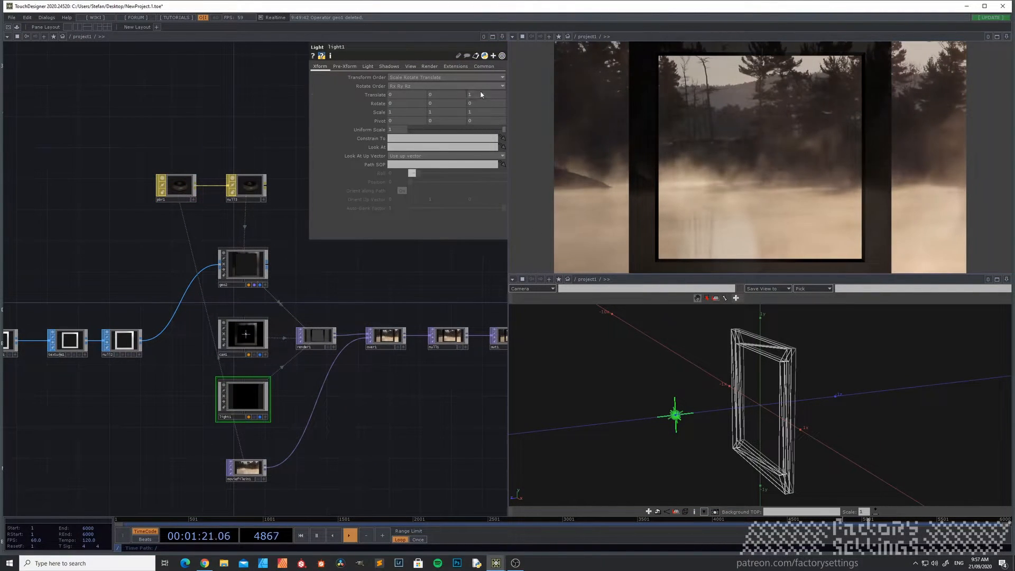
{"action": "left_click", "coordinate": [367, 67]}
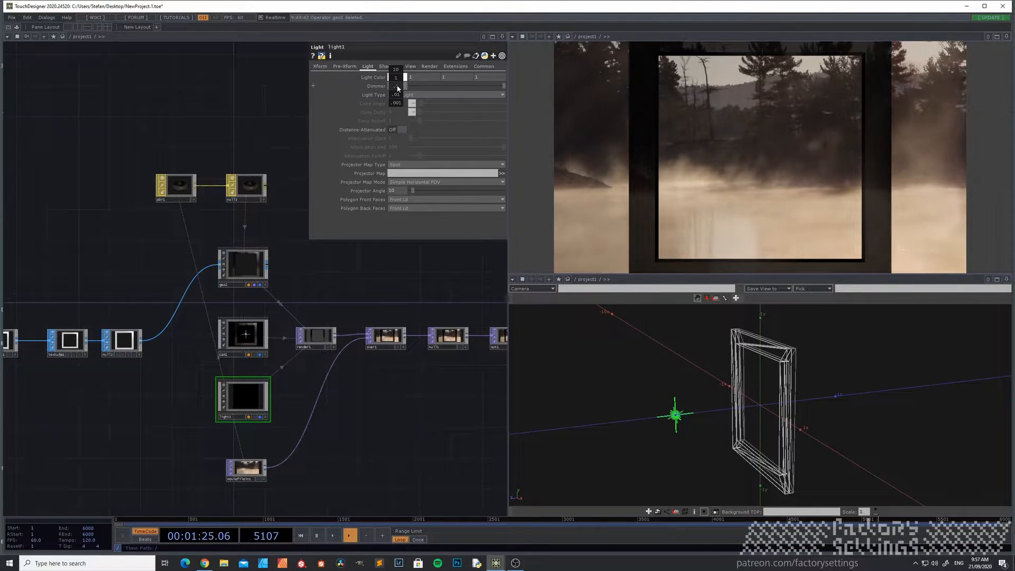
{"action": "middle_click_drag", "start_coordinate": [397, 87], "coordinate": [396, 74]}
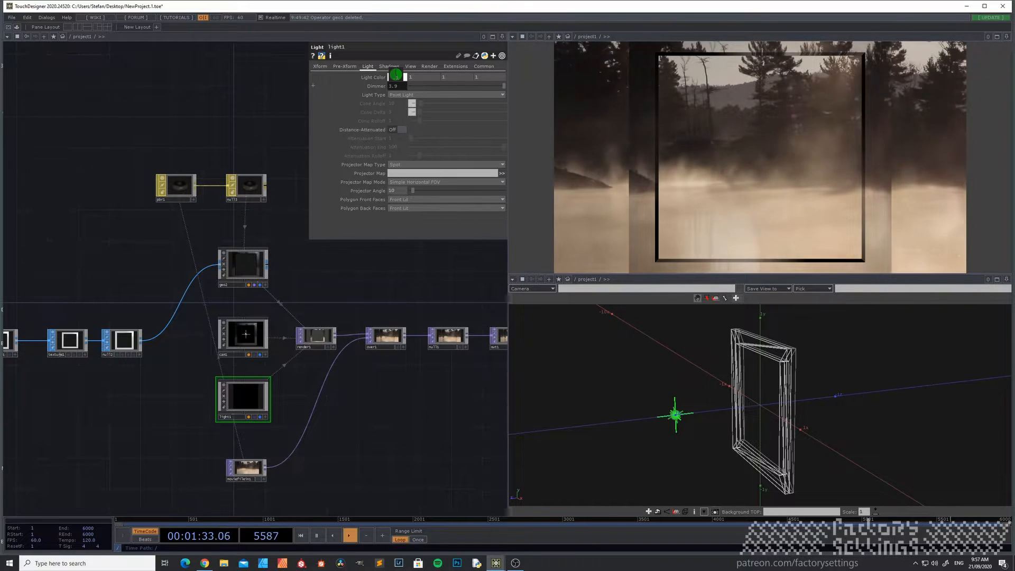
{"action": "left_click_drag", "start_coordinate": [400, 87], "coordinate": [396, 77]}
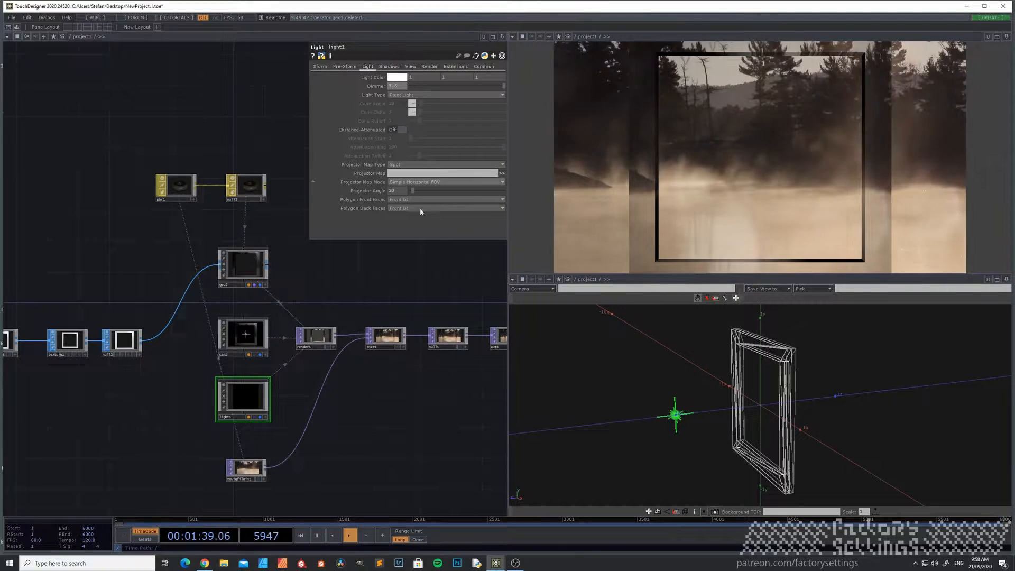
Add a Pattern CHOP in the empty area above the SOP chain and set its length to 15.
{"action": "left_click_drag", "start_coordinate": [373, 410], "coordinate": [432, 385]}
{"action": "left_click_drag", "start_coordinate": [142, 414], "coordinate": [232, 413]}
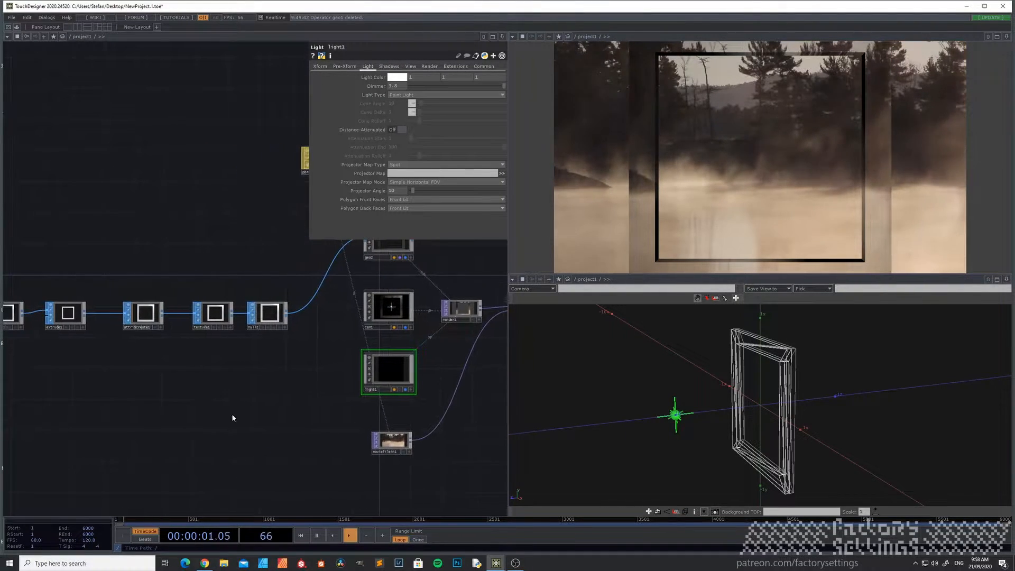
{"action": "middle_click_drag", "start_coordinate": [231, 413], "coordinate": [215, 411]}
{"action": "left_click_drag", "start_coordinate": [231, 410], "coordinate": [306, 403]}
{"action": "mouse_move", "coordinate": [306, 403]}
{"action": "middle_mouse_down"}
{"action": "mouse_move", "coordinate": [277, 402]}
{"action": "mouse_move", "coordinate": [287, 401]}
{"action": "middle_mouse_up"}
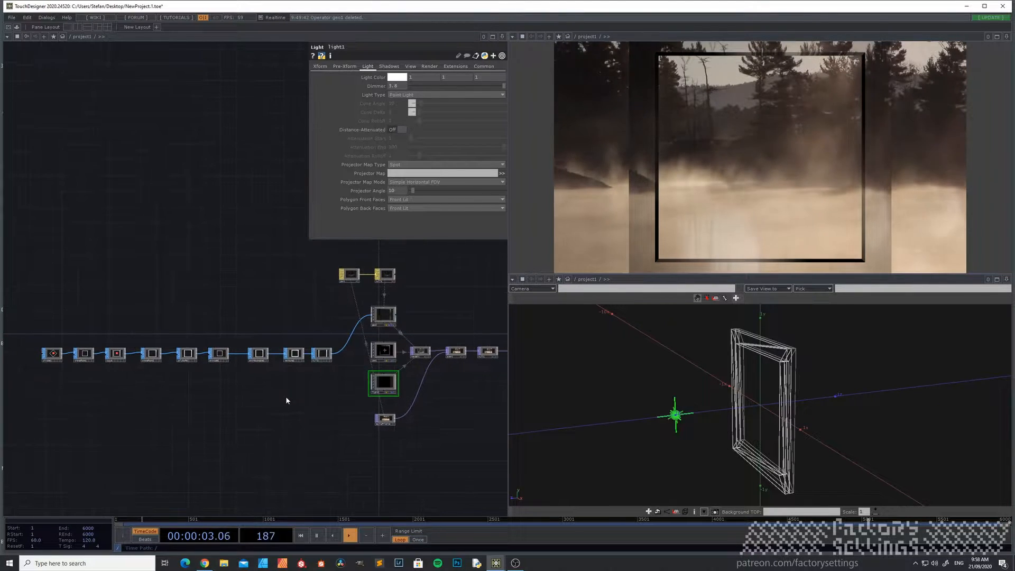
{"action": "left_click_drag", "start_coordinate": [296, 391], "coordinate": [238, 401]}
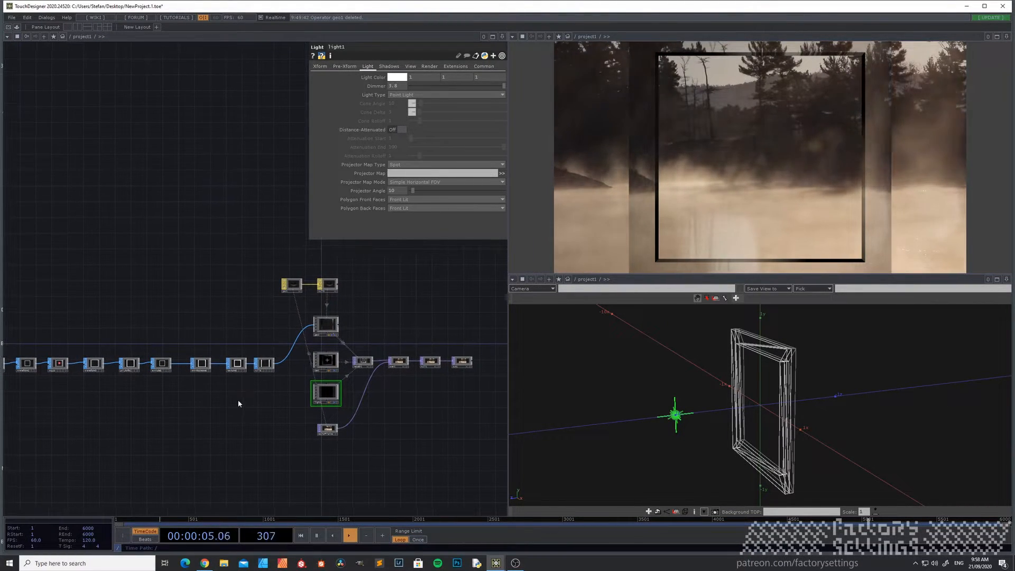
{"action": "left_click_drag", "start_coordinate": [173, 258], "coordinate": [272, 287]}
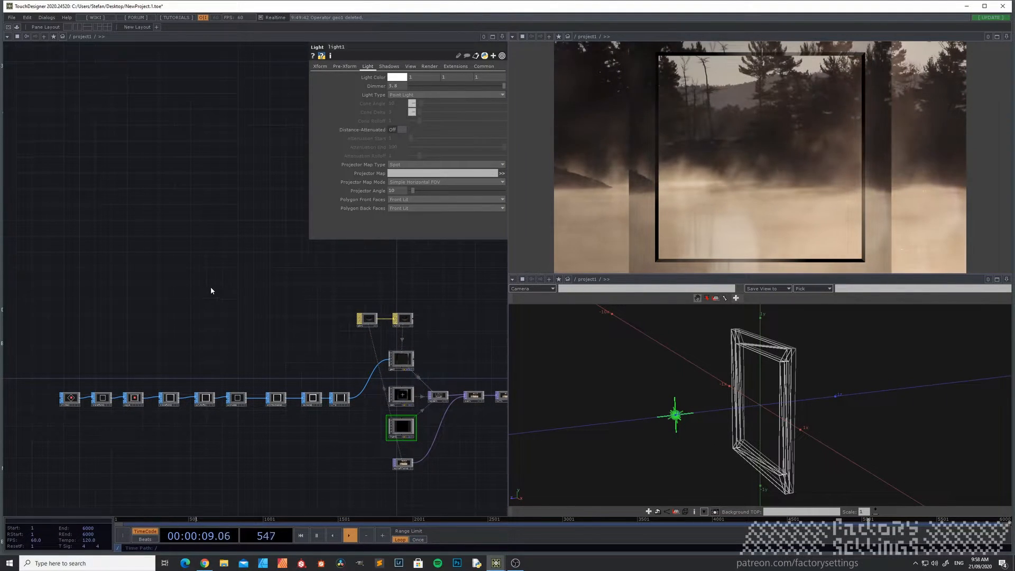
{"action": "key", "text": "Tab"}
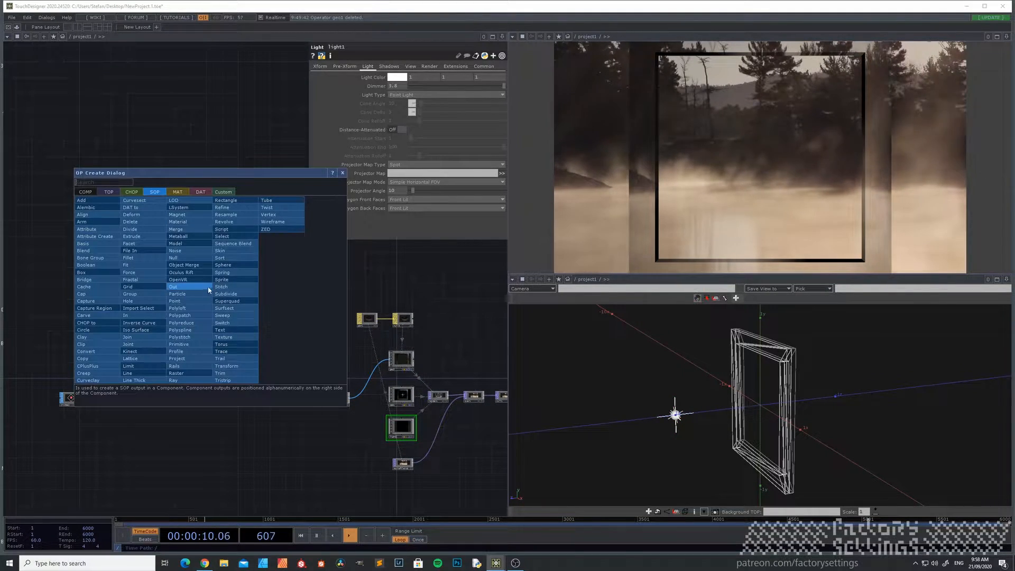
{"action": "left_click", "coordinate": [142, 193]}
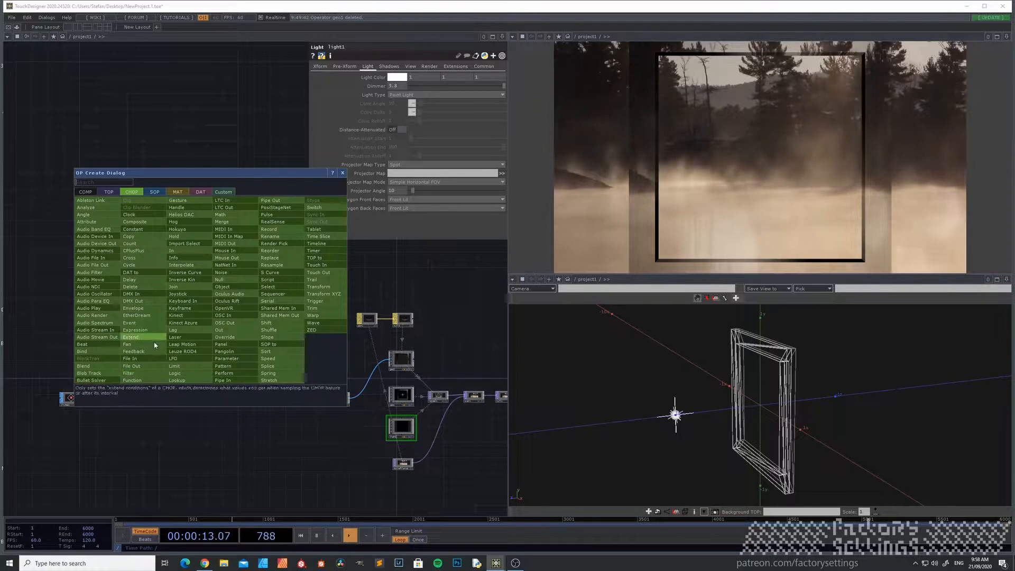
{"action": "left_click", "coordinate": [228, 366]}
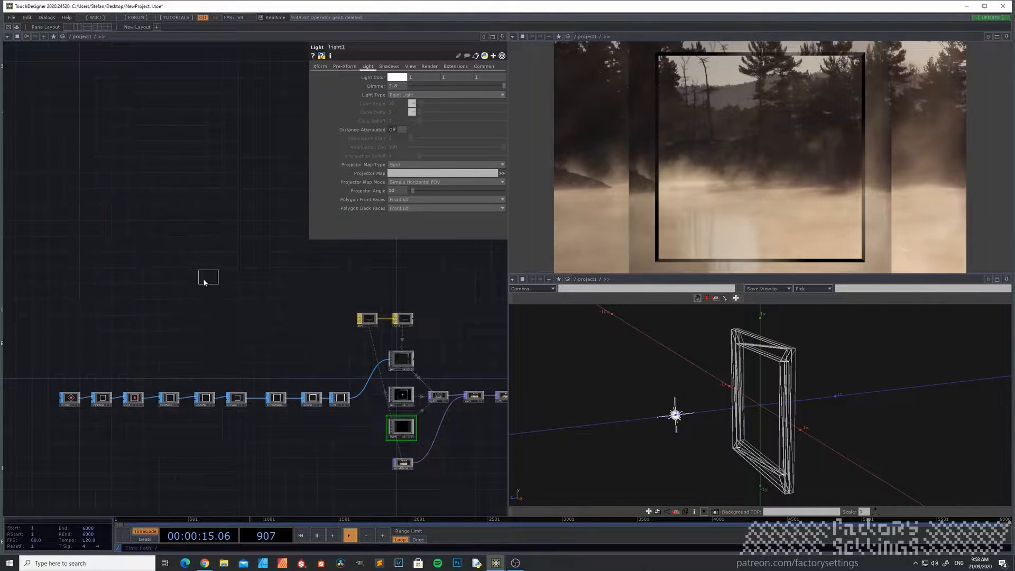
{"action": "left_click", "coordinate": [208, 295]}
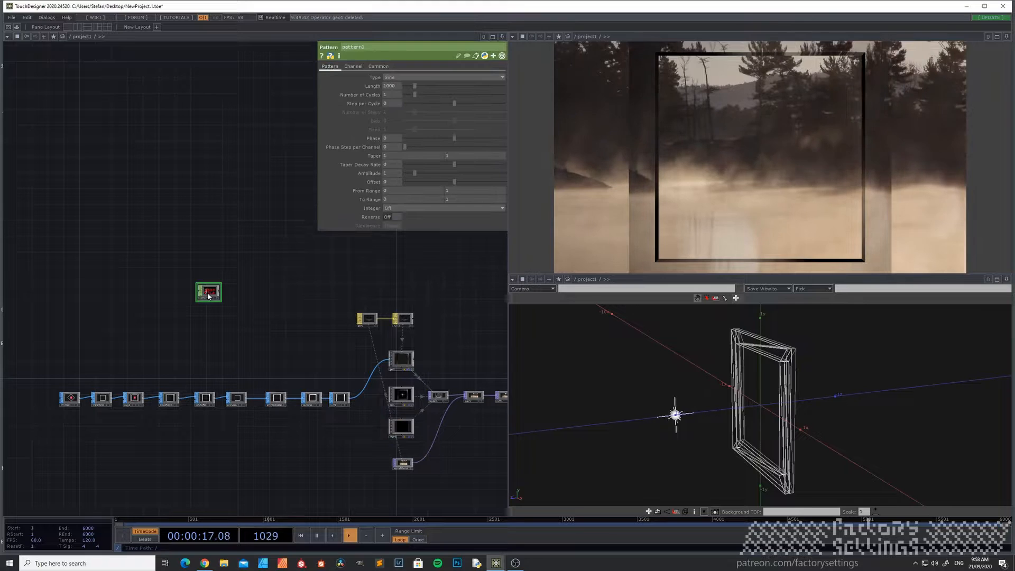
{"action": "scroll", "coordinate": [212, 296], "scroll_direction": "up", "scroll_amount": 5}
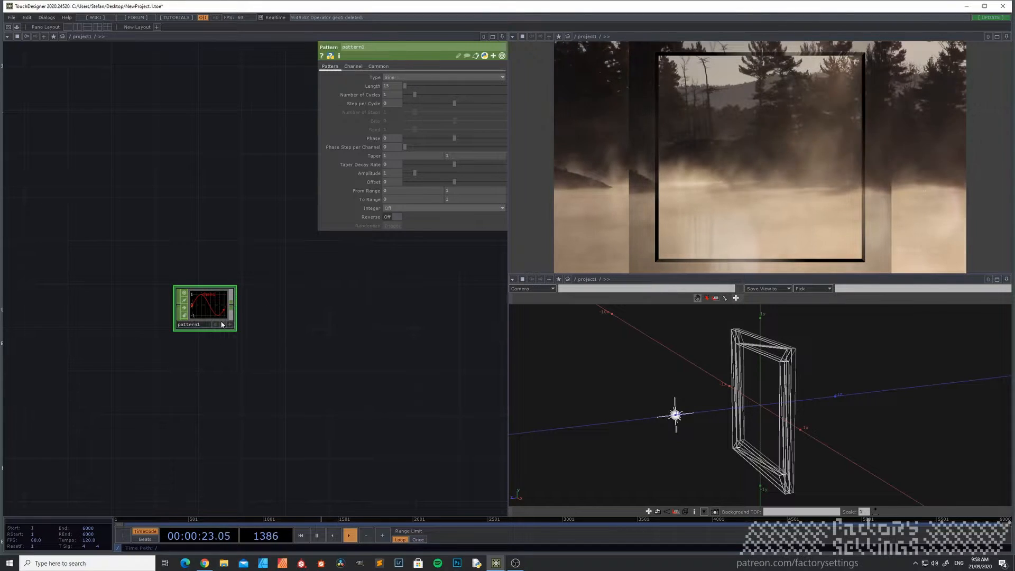
Add a Constant CHOP above the Pattern CHOP and name its channel length.
{"action": "scroll", "coordinate": [214, 316], "scroll_direction": "down", "scroll_amount": 4}
{"action": "left_click_drag", "start_coordinate": [214, 316], "coordinate": [170, 308]}
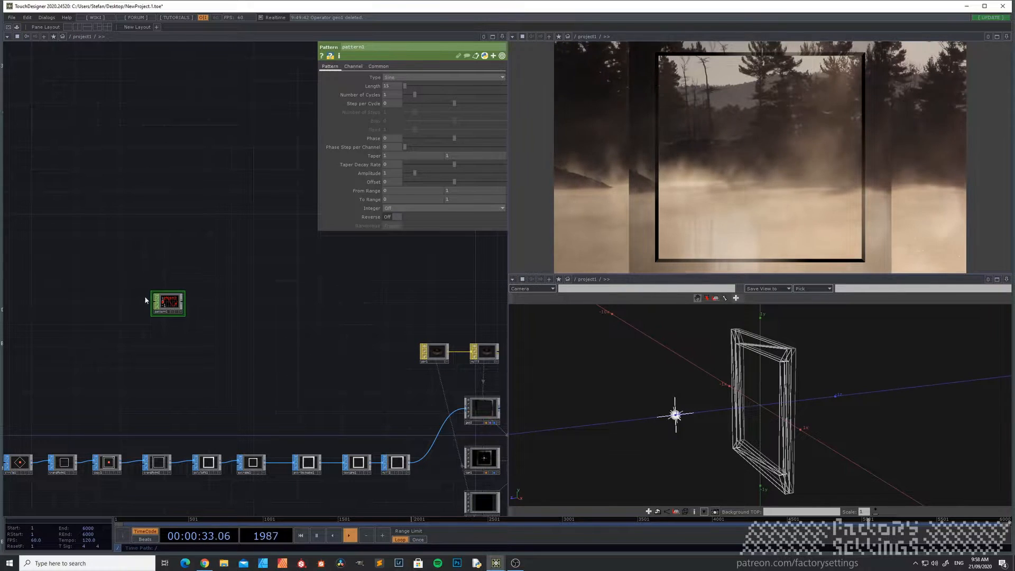
{"action": "key", "text": "Tab"}
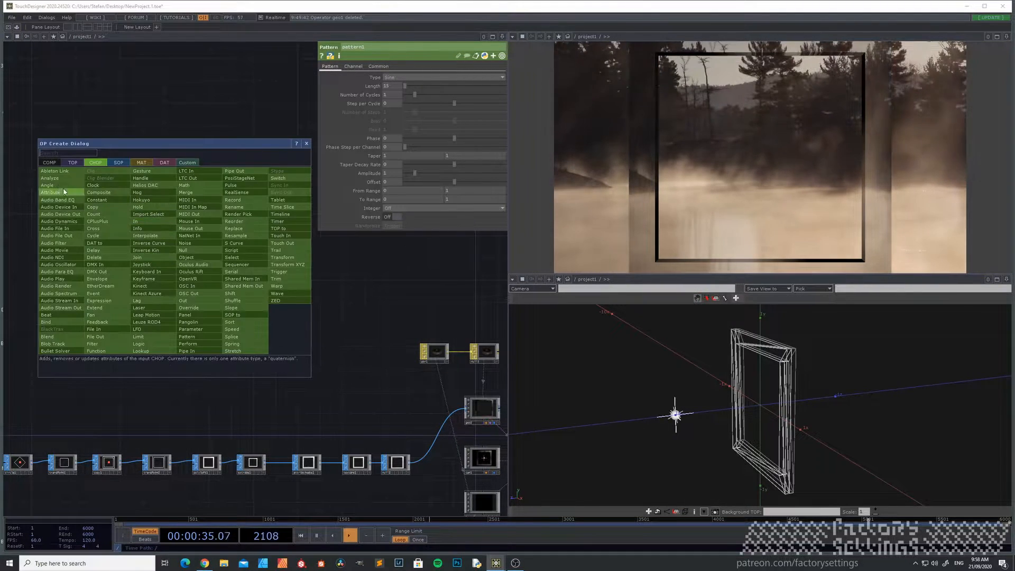
{"action": "left_click", "coordinate": [101, 200]}
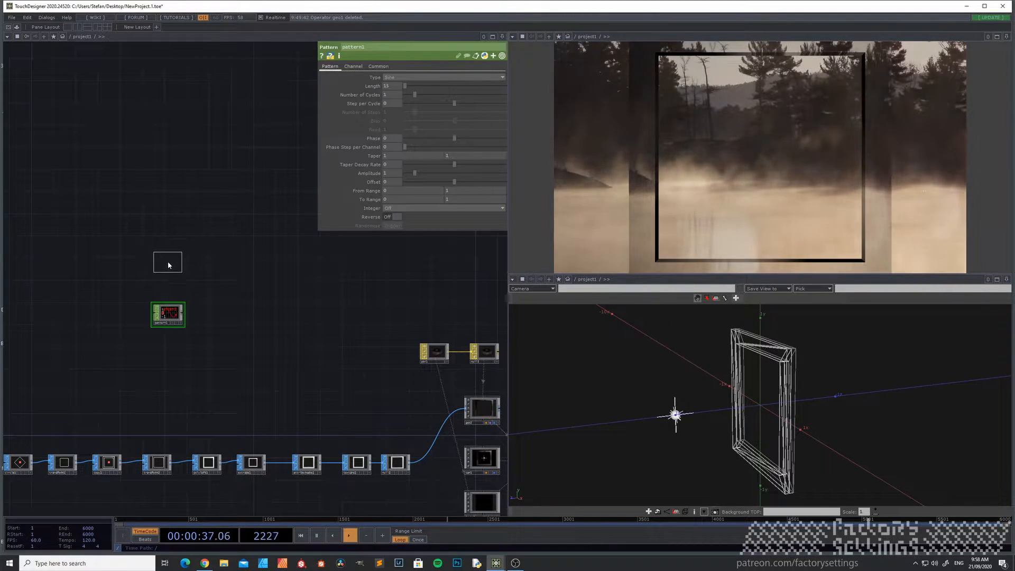
{"action": "left_click", "coordinate": [168, 265]}
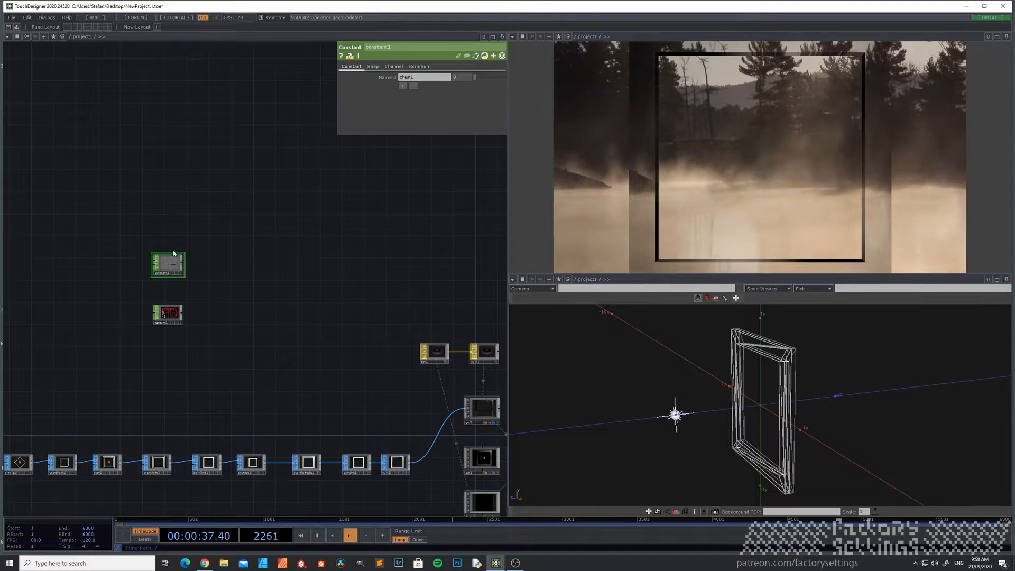
{"action": "left_click", "coordinate": [421, 77]}
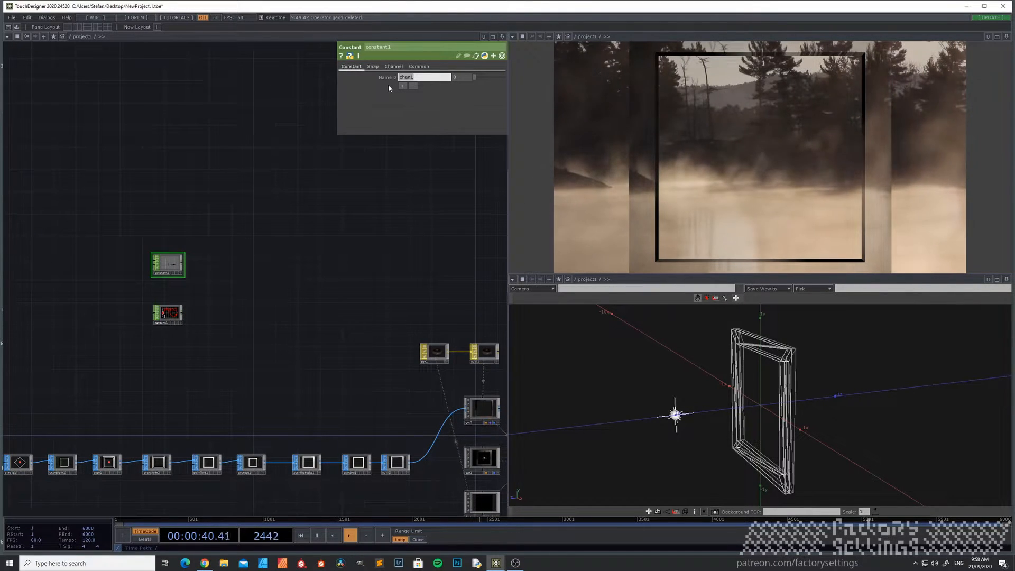
{"action": "type", "text": "length"}
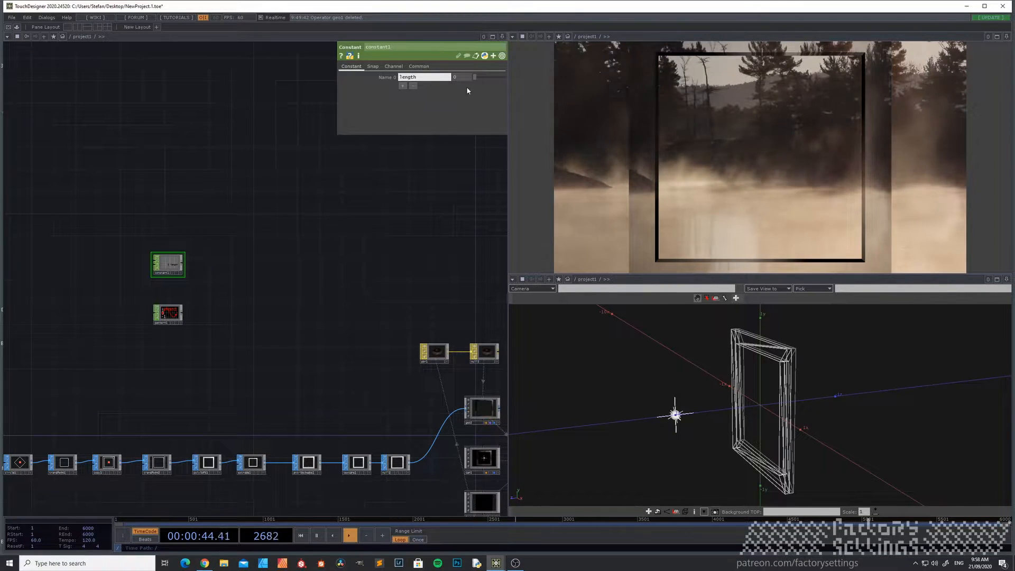
{"action": "key", "text": "Return"}
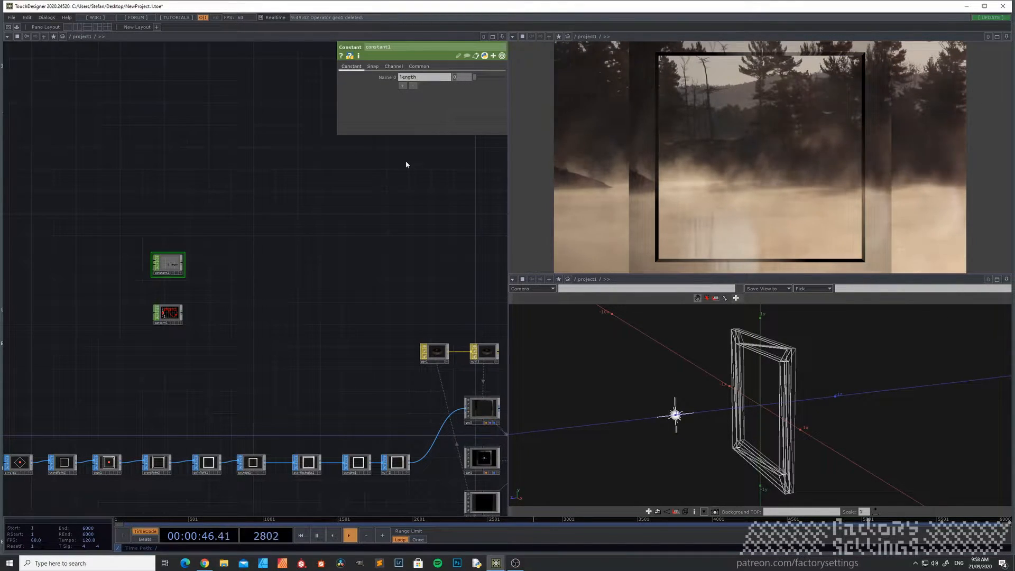
Set the Constant CHOP's length channel to 15 and link it to the Pattern CHOP's Length as a CHOP reference.
{"action": "type", "text": "15"}
{"action": "key", "text": "Return"}
{"action": "left_click", "coordinate": [179, 319]}
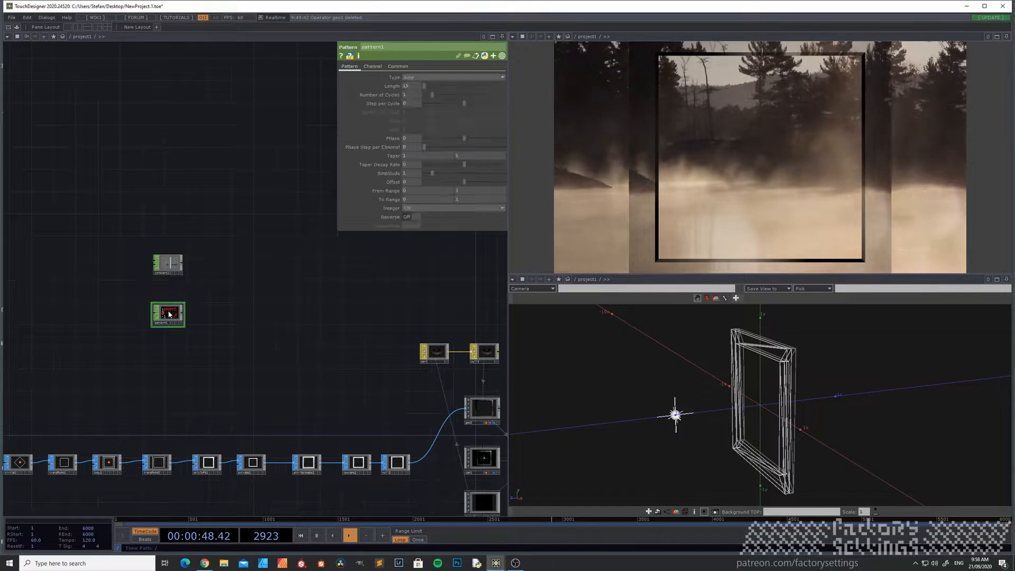
{"action": "scroll", "coordinate": [166, 285], "scroll_direction": "up", "scroll_amount": 3}
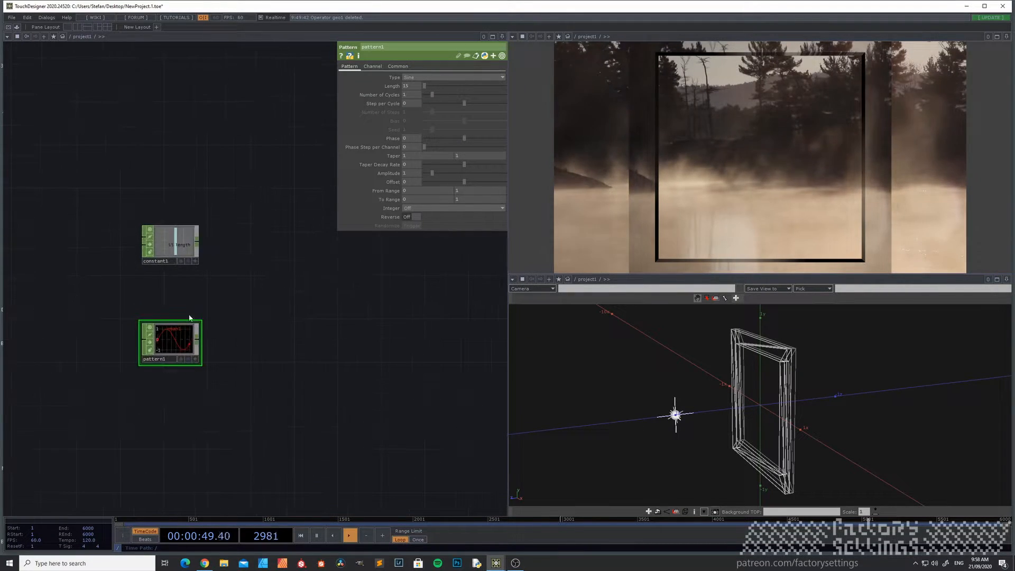
{"action": "left_click", "coordinate": [195, 261]}
{"action": "left_click_drag", "start_coordinate": [181, 245], "coordinate": [277, 192]}
{"action": "left_click_drag", "start_coordinate": [402, 88], "coordinate": [405, 87]}
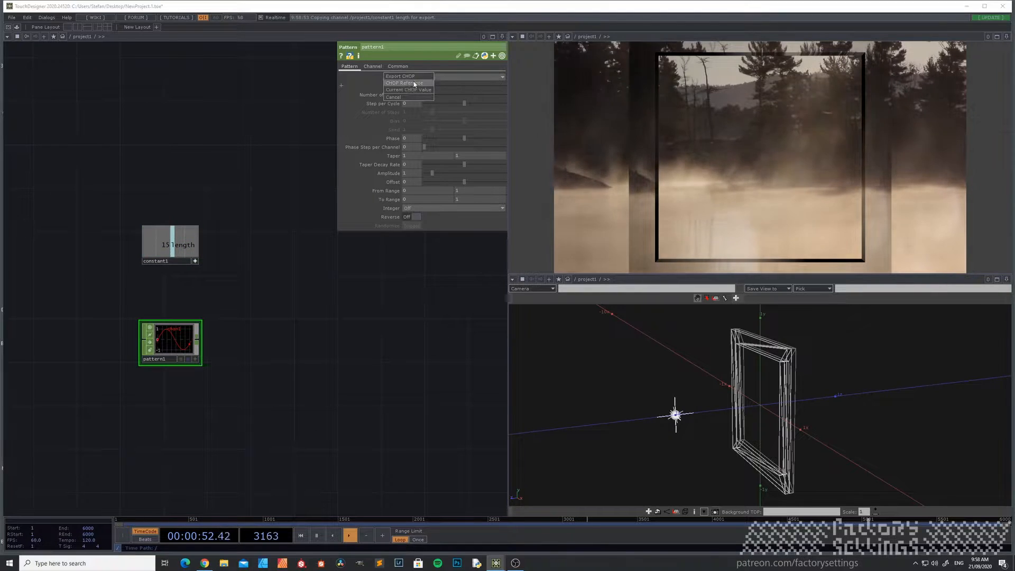
{"action": "left_click", "coordinate": [190, 262]}
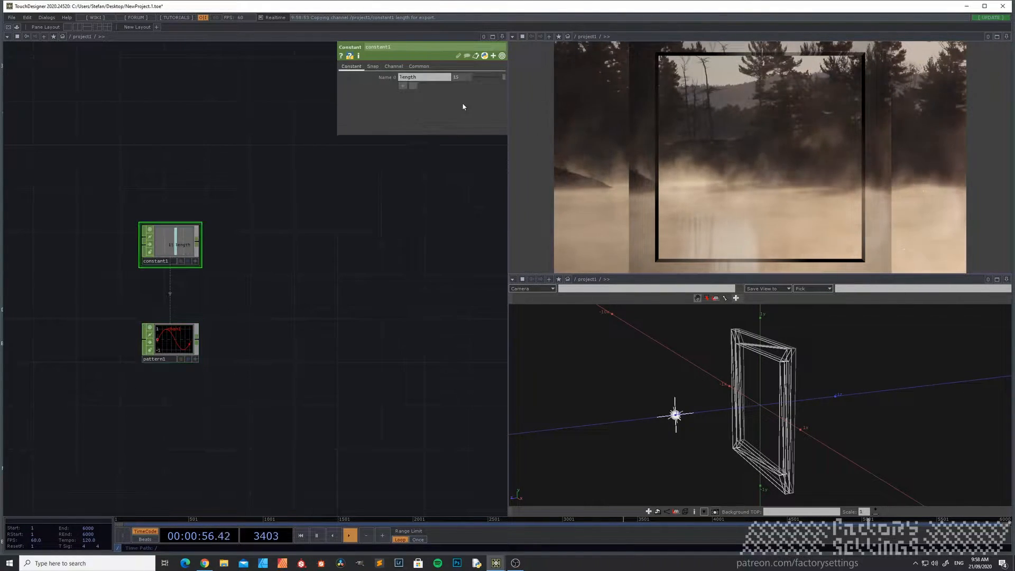
{"action": "left_click", "coordinate": [177, 346]}
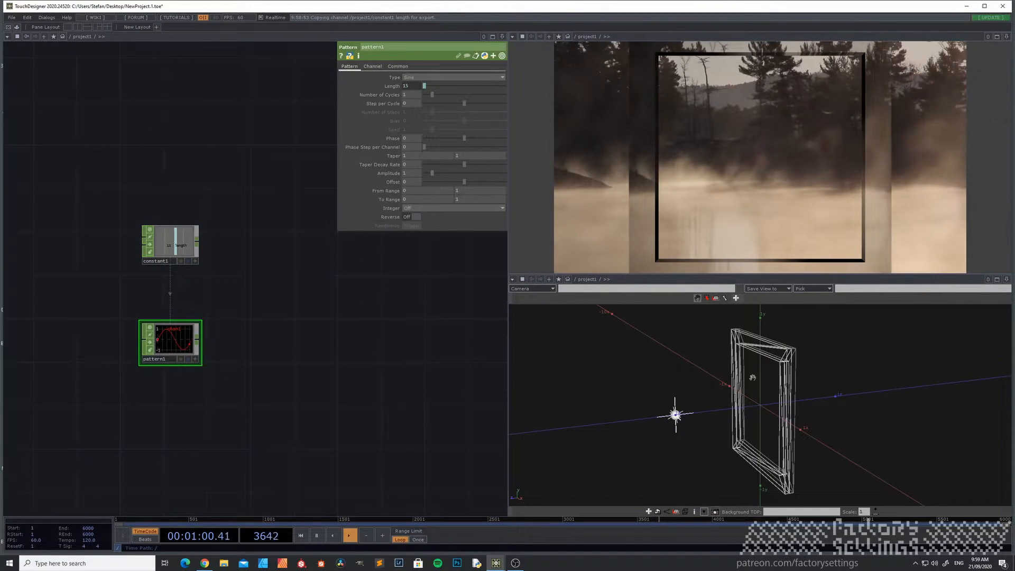
Change the Pattern CHOP's type to Ramp.
{"action": "scroll", "coordinate": [770, 383], "scroll_direction": "down", "scroll_amount": 4}
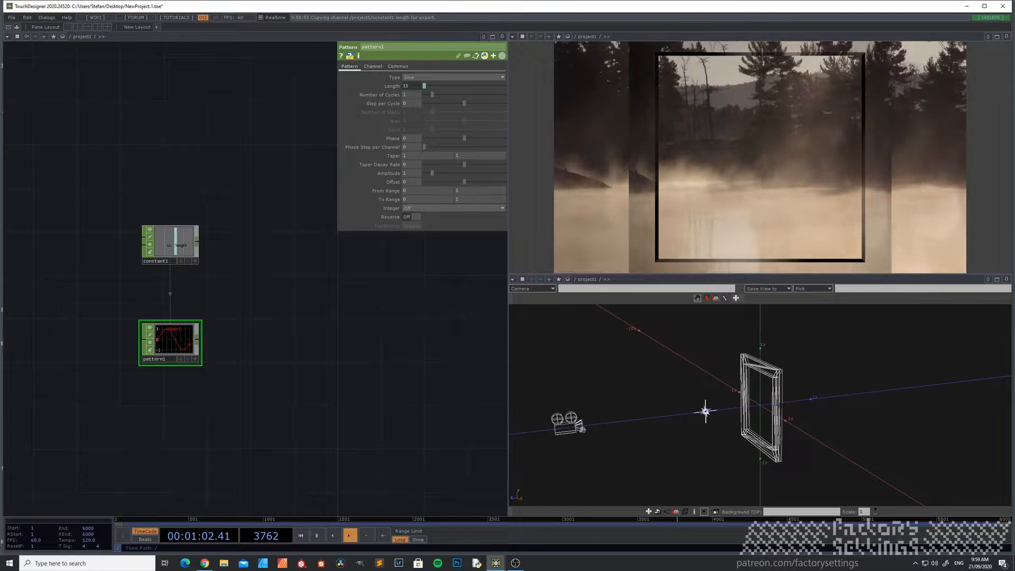
{"action": "scroll", "coordinate": [831, 421], "scroll_direction": "down", "scroll_amount": 2}
{"action": "left_click_drag", "start_coordinate": [830, 410], "coordinate": [797, 413]}
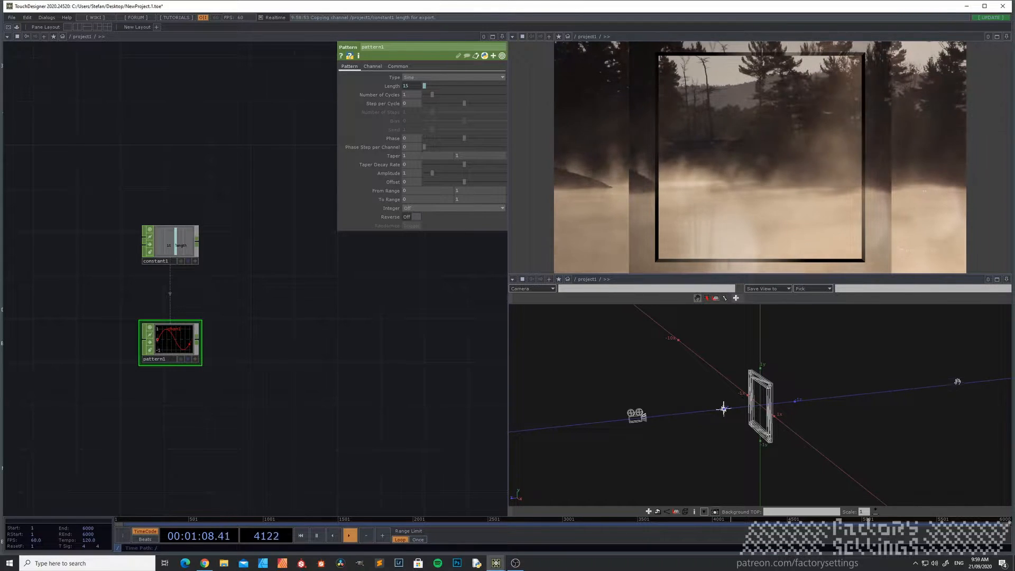
{"action": "middle_click_drag", "start_coordinate": [859, 398], "coordinate": [808, 400]}
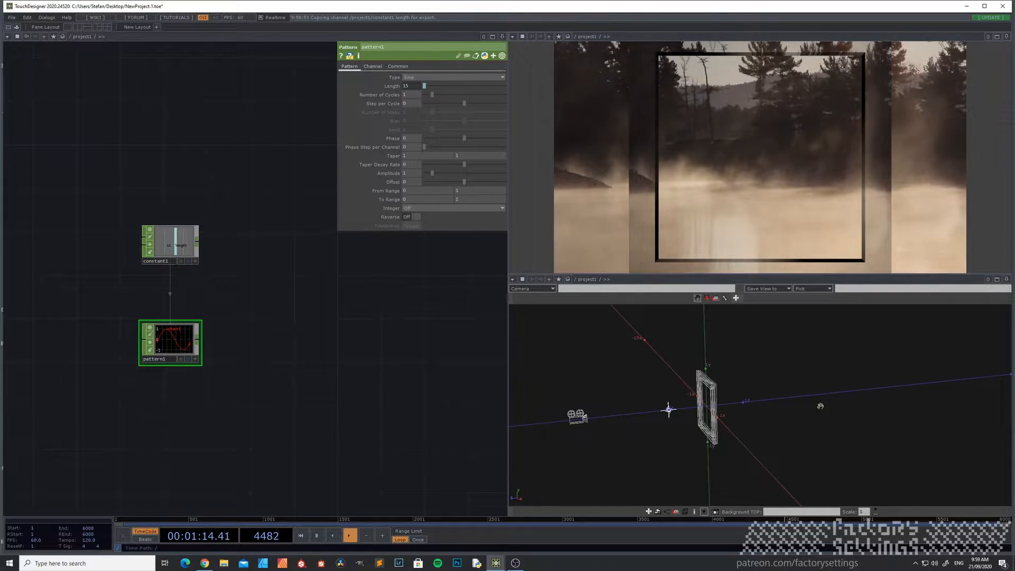
{"action": "left_click", "coordinate": [433, 77]}
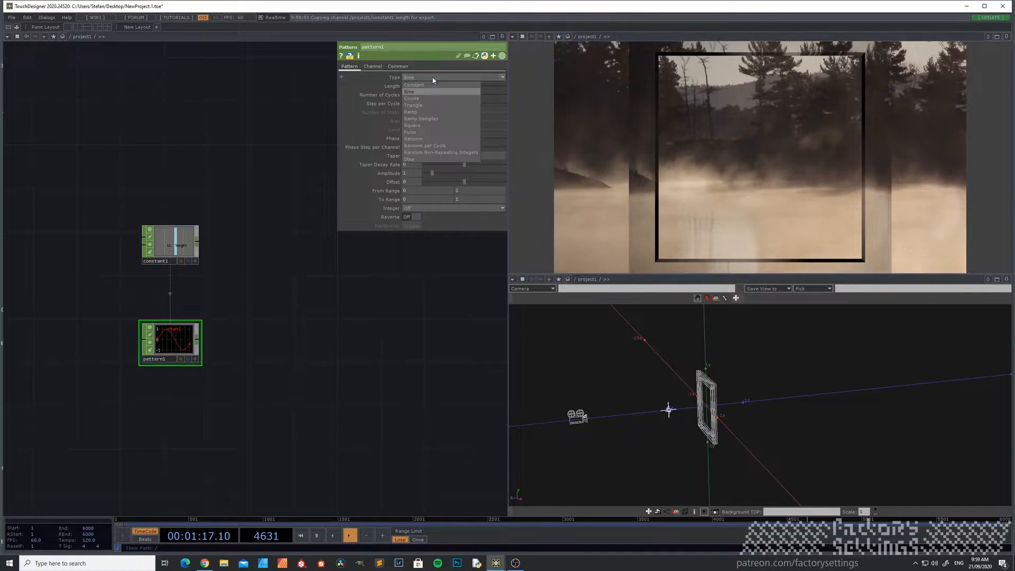
{"action": "left_click", "coordinate": [422, 112]}
Set the upper value of the Pattern CHOP's To Range to 30.
{"action": "scroll", "coordinate": [110, 348], "scroll_direction": "up", "scroll_amount": 2}
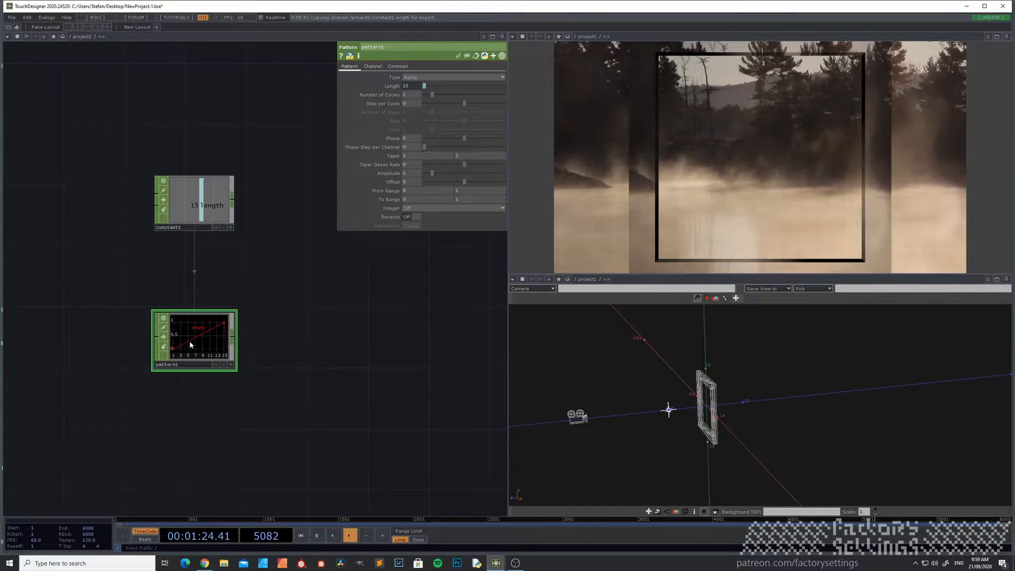
{"action": "scroll", "coordinate": [190, 340], "scroll_direction": "up", "scroll_amount": 2}
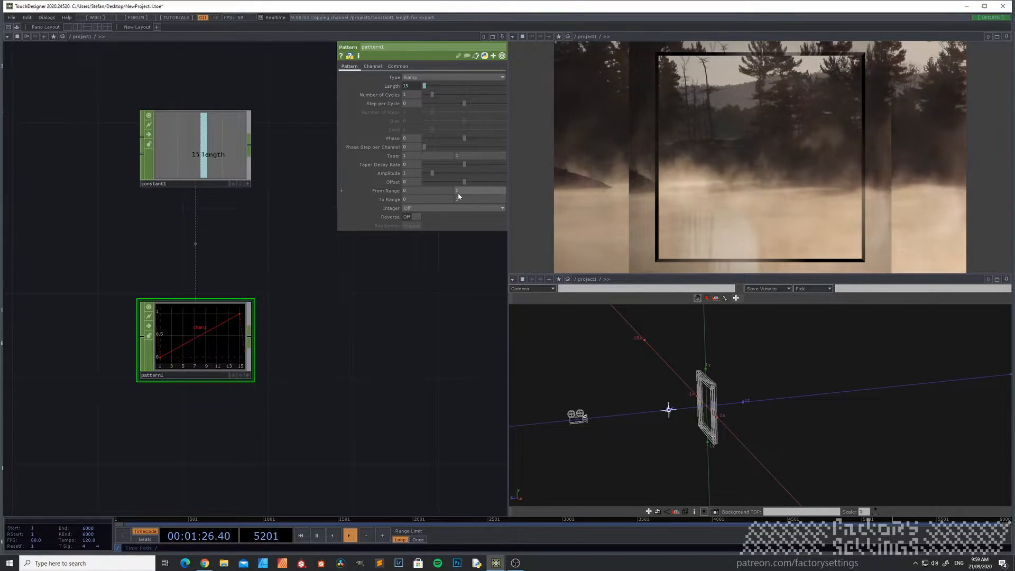
{"action": "left_click_drag", "start_coordinate": [583, 361], "coordinate": [869, 388]}
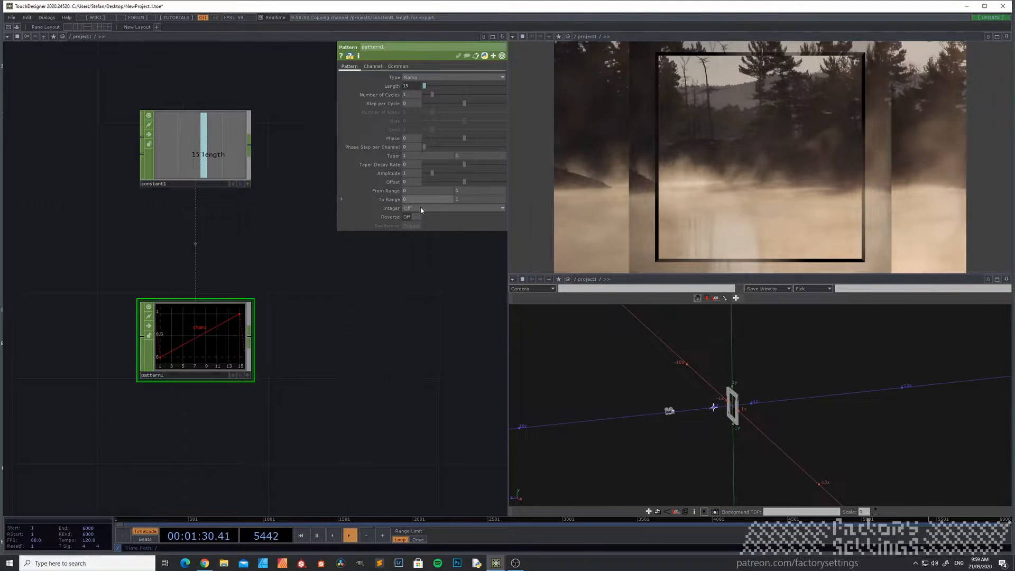
{"action": "left_click", "coordinate": [463, 200]}
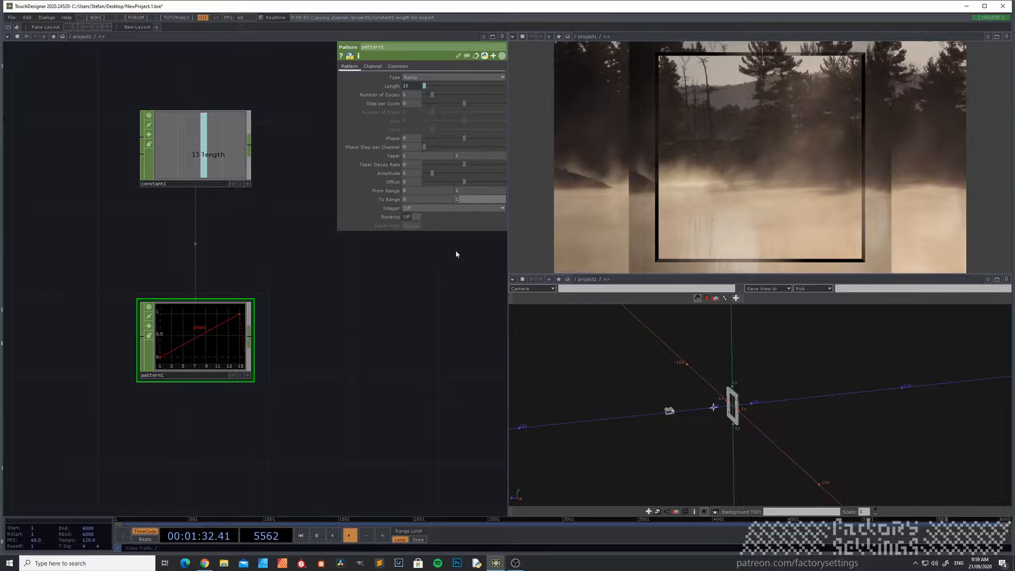
{"action": "type", "text": "30"}
{"action": "key", "text": "Return"}
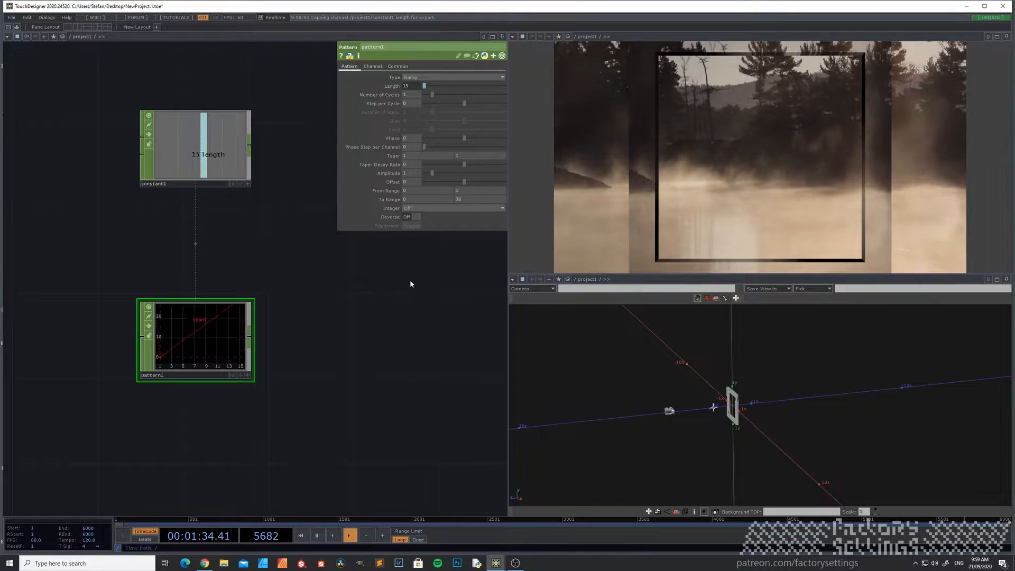
Name the Pattern CHOP's channel tz.
{"action": "left_click", "coordinate": [373, 66]}
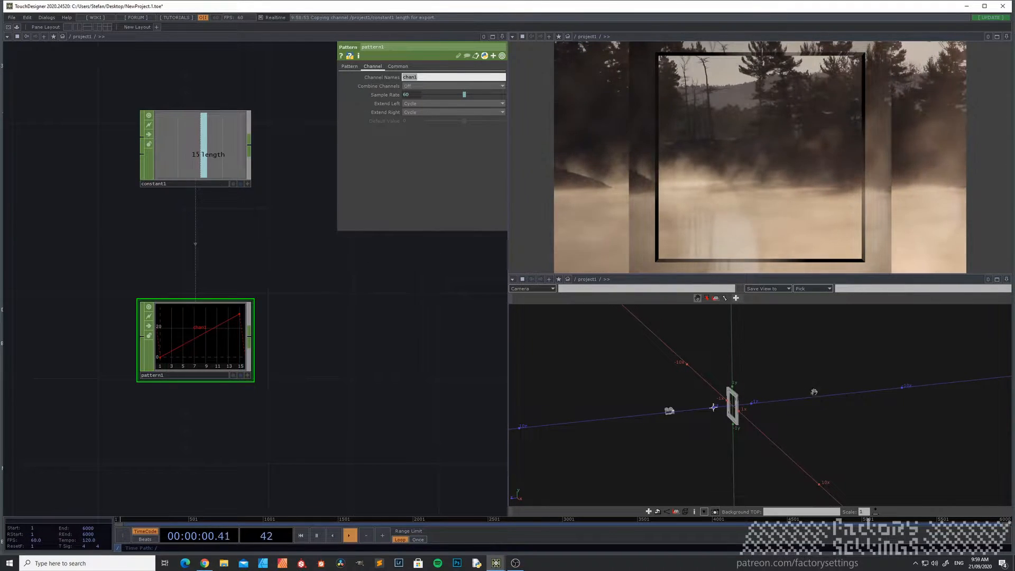
{"action": "type", "text": "tz"}
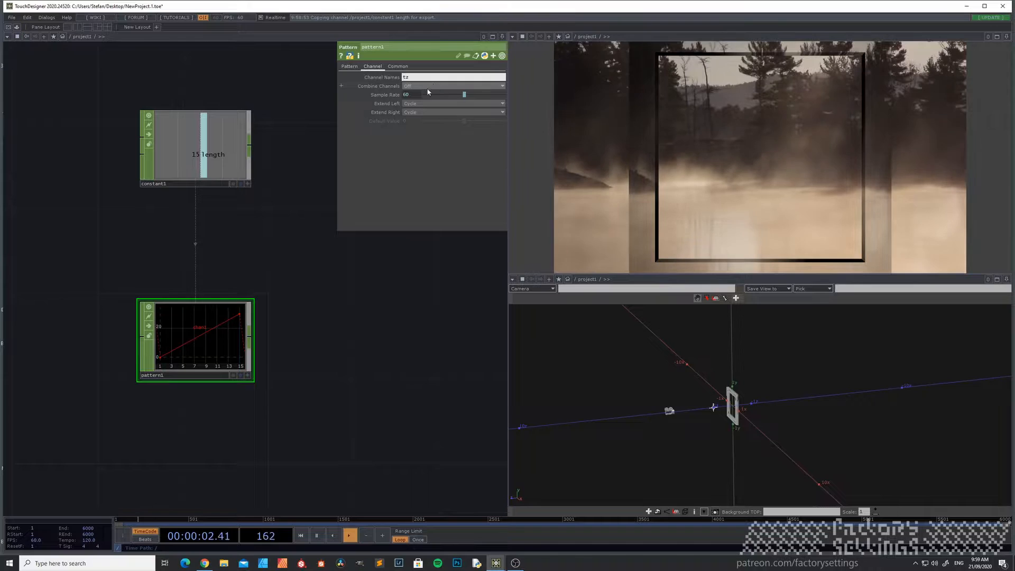
{"action": "key", "text": "Return"}
Append a Null CHOP to the Pattern CHOP and place it above the null of the PBR material.
{"action": "left_click_drag", "start_coordinate": [326, 373], "coordinate": [249, 363]}
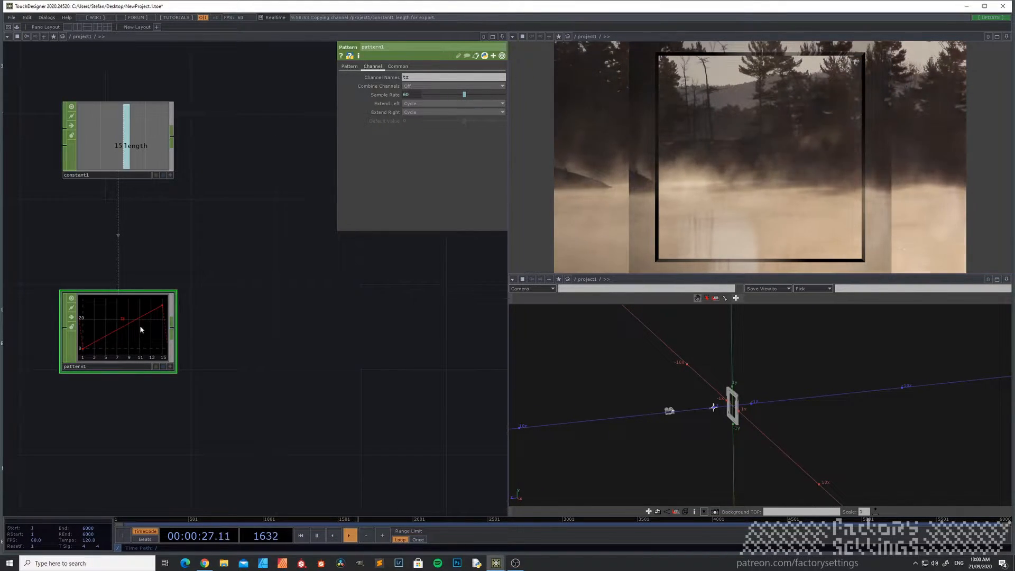
{"action": "left_click", "coordinate": [349, 66]}
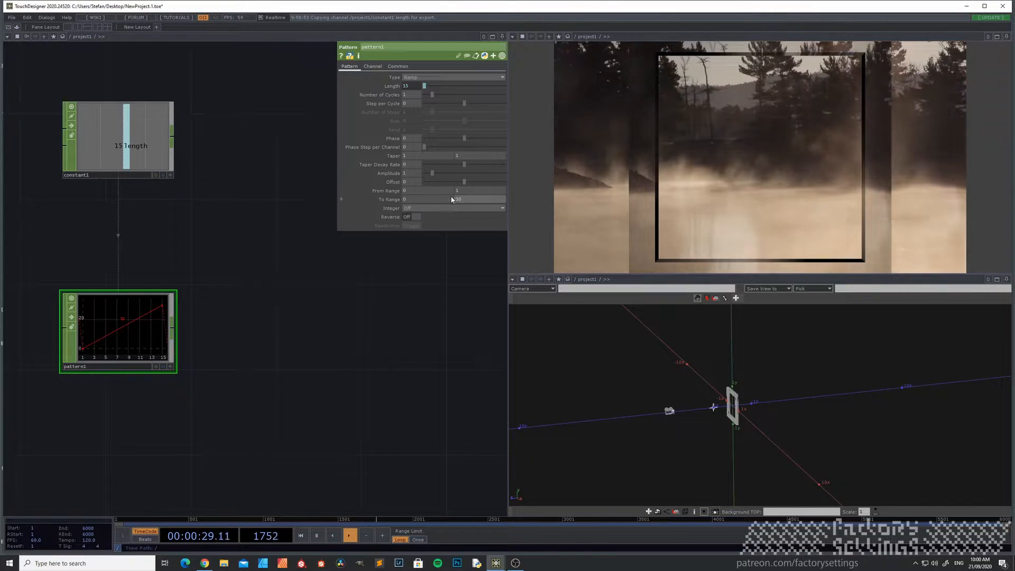
{"action": "right_click", "coordinate": [172, 329]}
{"action": "left_click", "coordinate": [196, 333]}
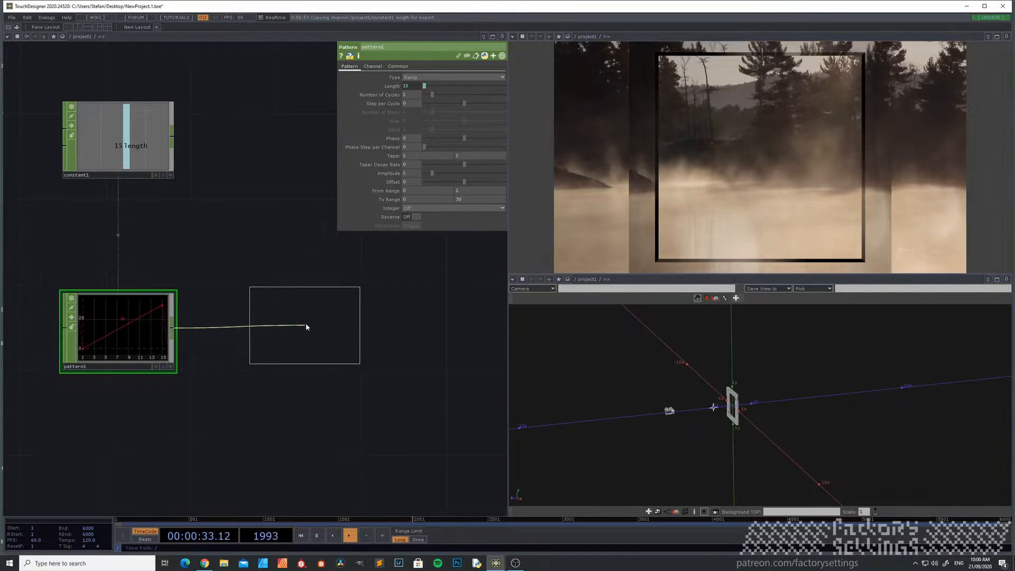
{"action": "left_click", "coordinate": [306, 328]}
{"action": "scroll", "coordinate": [365, 426], "scroll_direction": "down", "scroll_amount": 3}
{"action": "left_click_drag", "start_coordinate": [370, 428], "coordinate": [133, 392]}
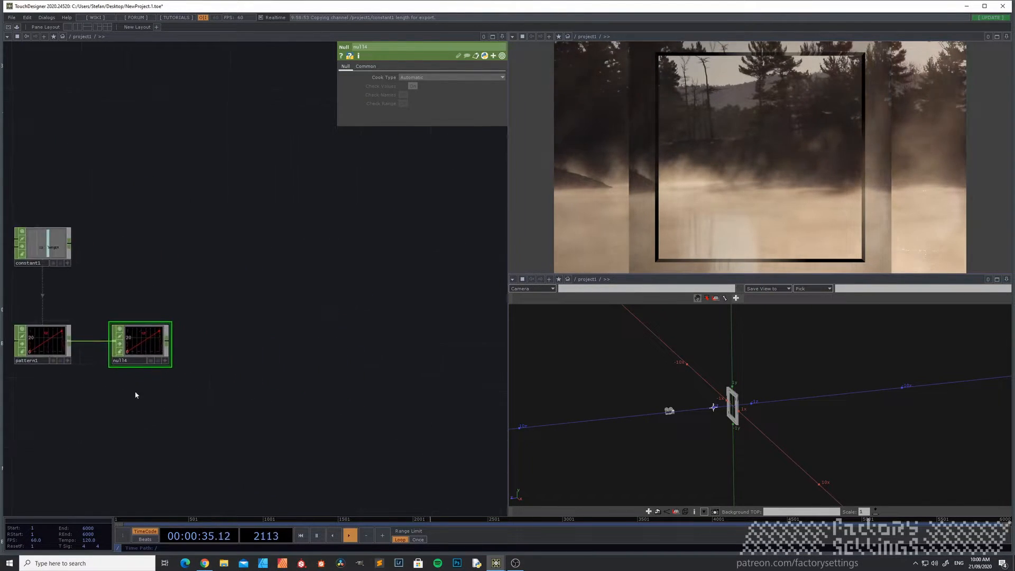
{"action": "scroll", "coordinate": [133, 391], "scroll_direction": "down", "scroll_amount": 3}
{"action": "left_click_drag", "start_coordinate": [168, 300], "coordinate": [434, 299]}
{"action": "left_click_drag", "start_coordinate": [205, 393], "coordinate": [175, 374]}
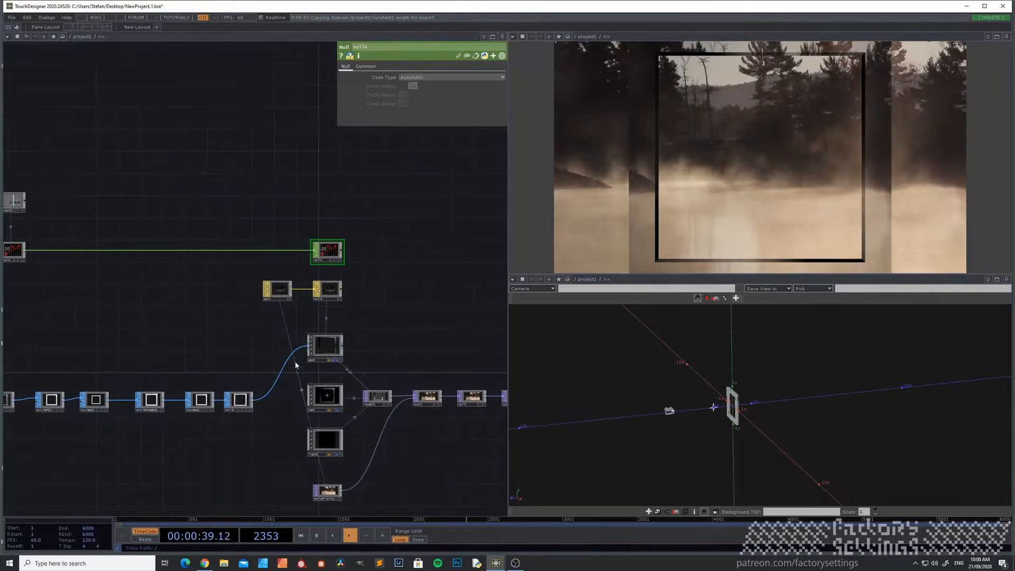
Turn on instancing for the frame's Geometry COMP, with null4 as Translate OP and tz as Translate Z.
{"action": "scroll", "coordinate": [357, 336], "scroll_direction": "up", "scroll_amount": 3}
{"action": "left_click", "coordinate": [356, 335]}
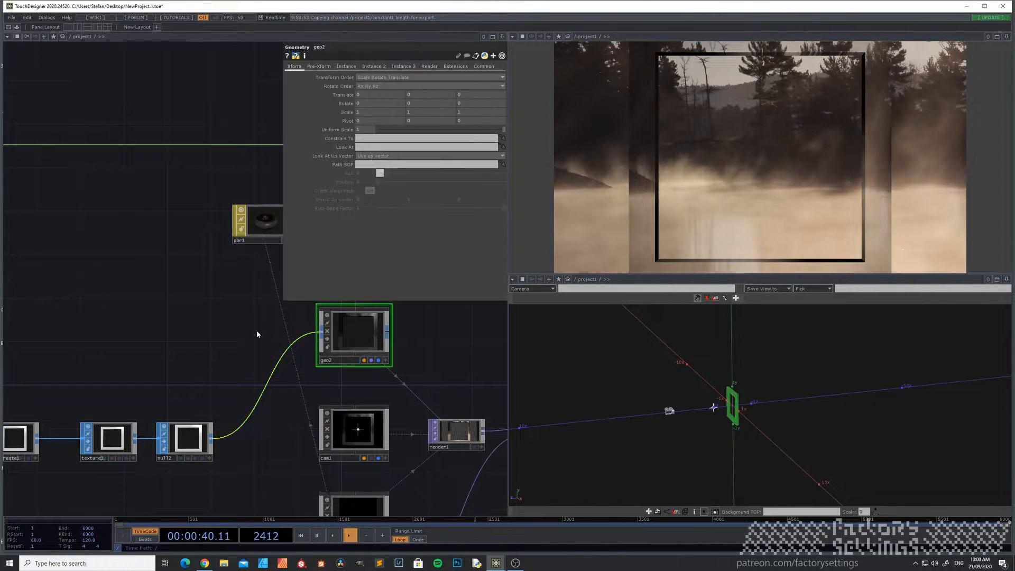
{"action": "left_click", "coordinate": [346, 66]}
{"action": "left_click", "coordinate": [370, 78]}
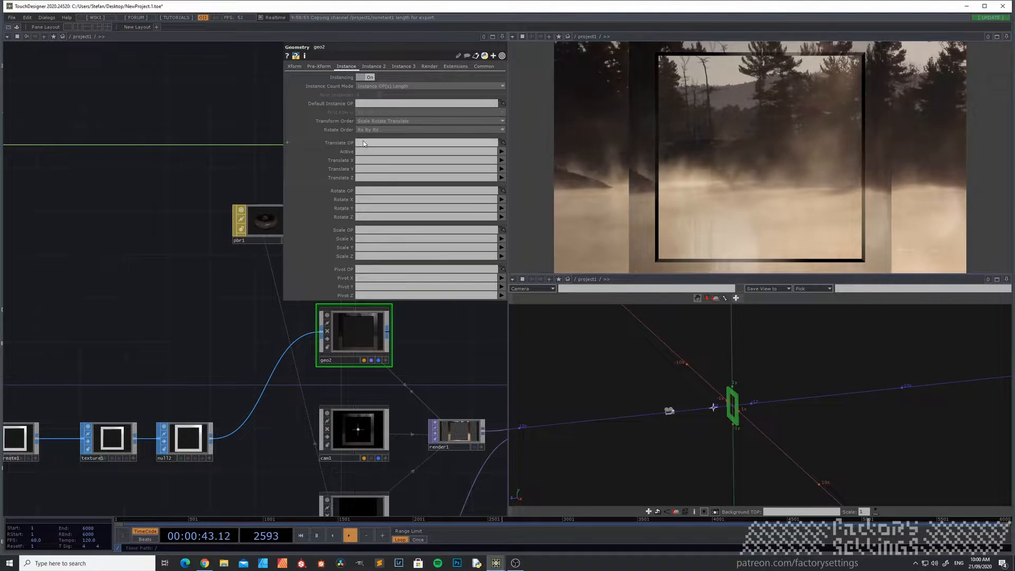
{"action": "left_click_drag", "start_coordinate": [234, 305], "coordinate": [131, 343]}
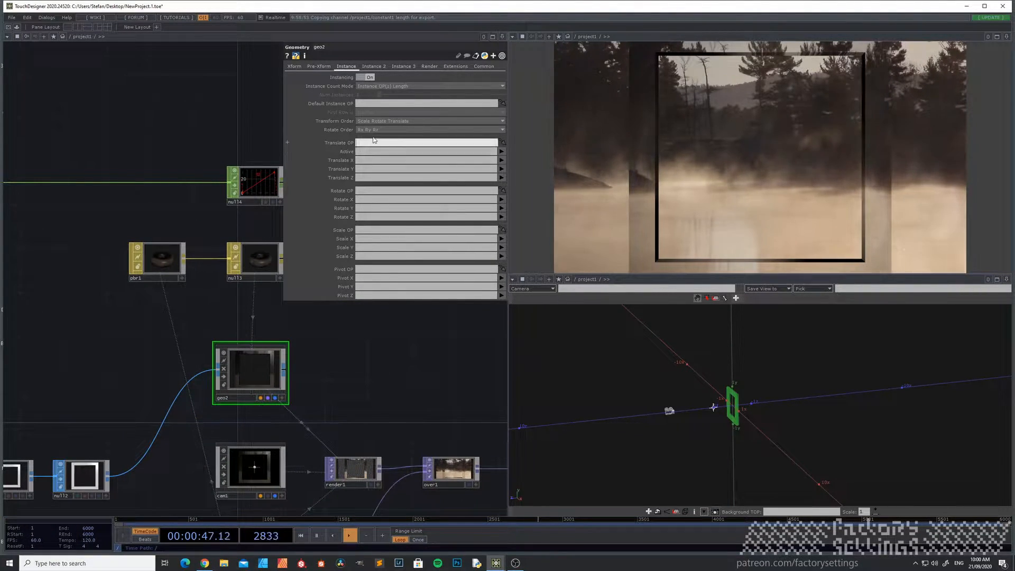
{"action": "type", "text": "null4"}
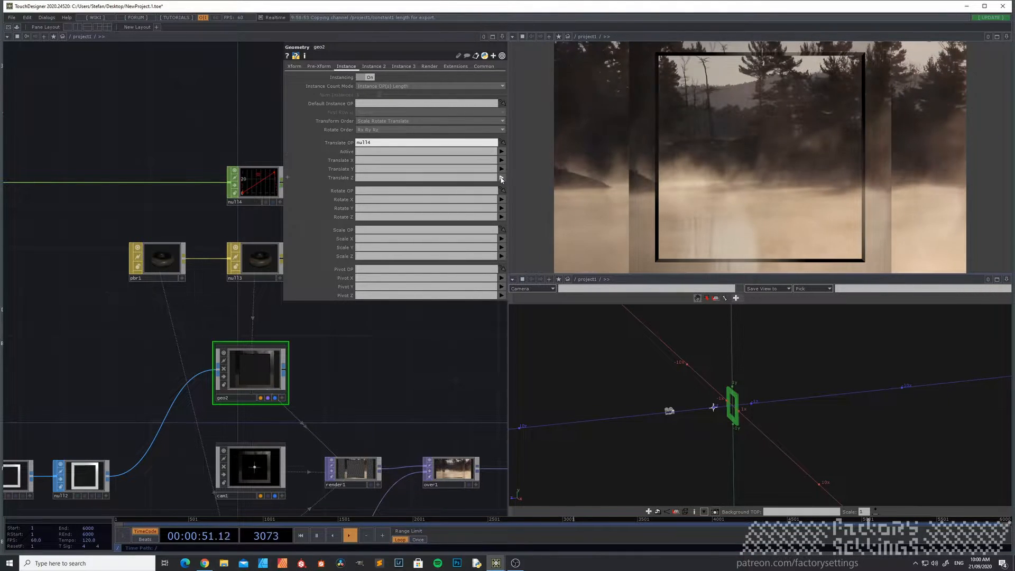
{"action": "type", "text": "tz"}
{"action": "key", "text": "Return"}
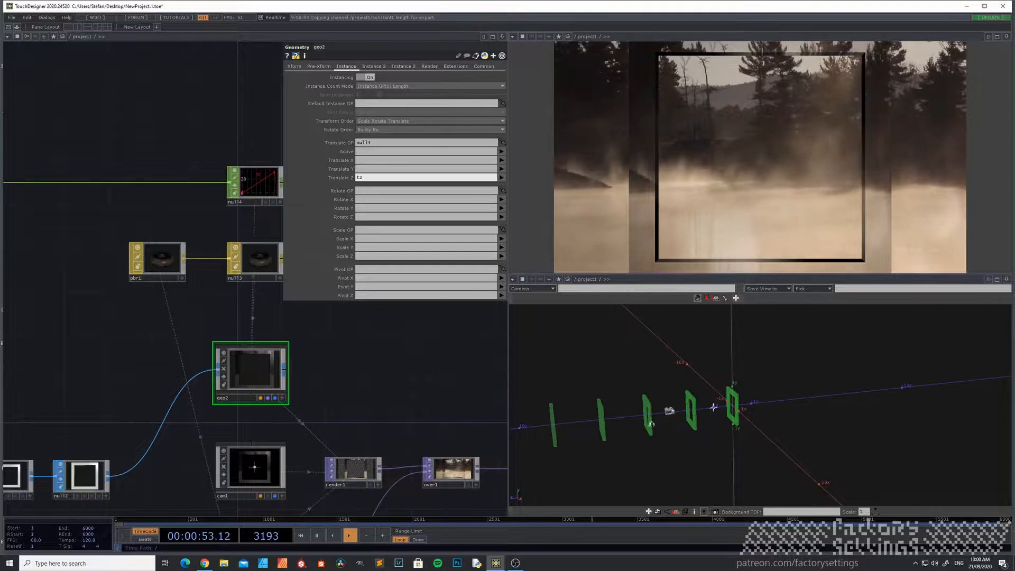
{"action": "mouse_move", "coordinate": [713, 407]}
{"action": "left_mouse_down"}
{"action": "mouse_move", "coordinate": [760, 405]}
{"action": "mouse_move", "coordinate": [715, 422]}
{"action": "left_mouse_up"}
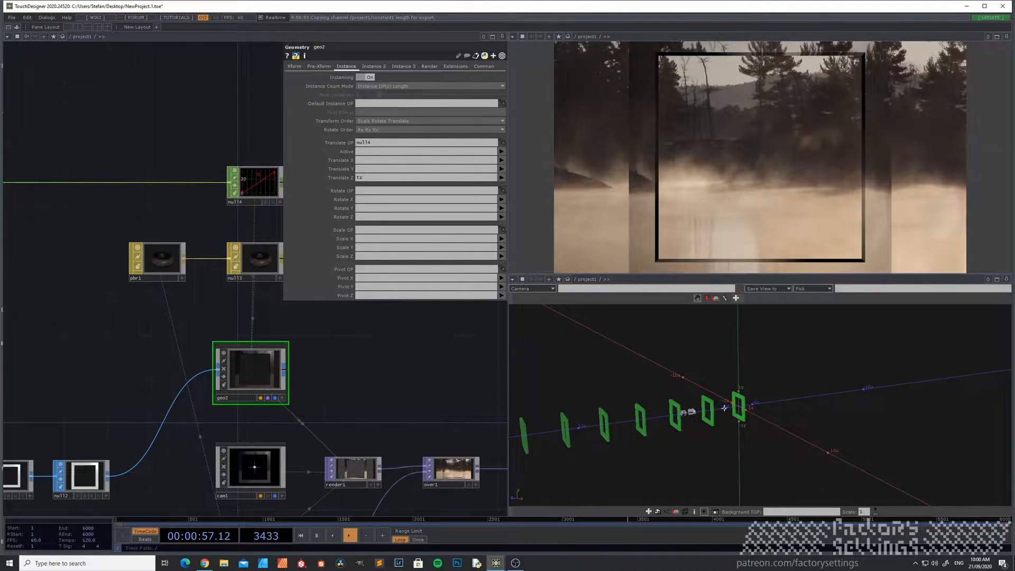
Insert a Transform CHOP on the wire between the Pattern CHOP and its Null CHOP.
{"action": "left_click_drag", "start_coordinate": [94, 312], "coordinate": [239, 372]}
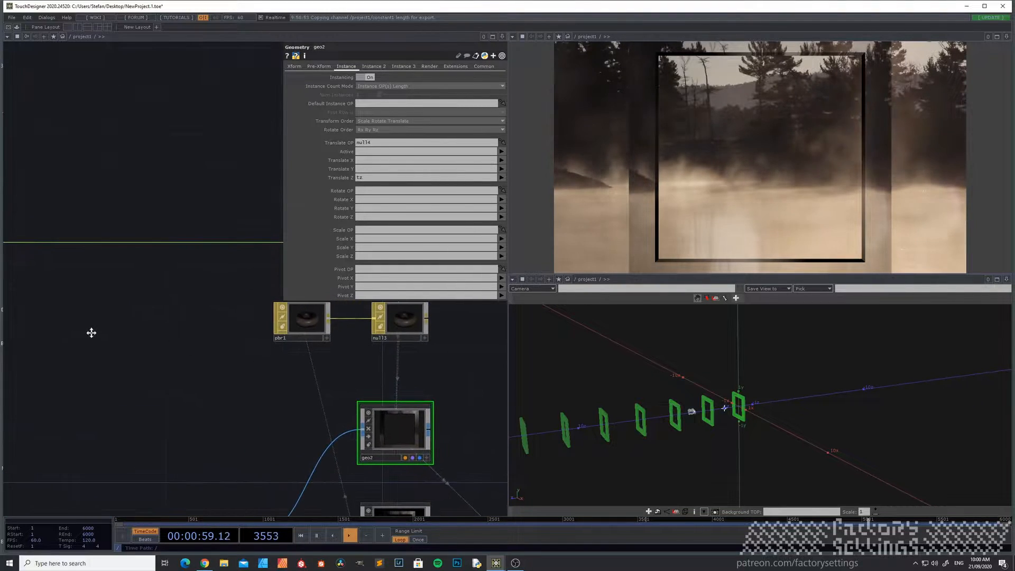
{"action": "left_click_drag", "start_coordinate": [89, 334], "coordinate": [223, 369]}
{"action": "left_click_drag", "start_coordinate": [116, 353], "coordinate": [236, 376]}
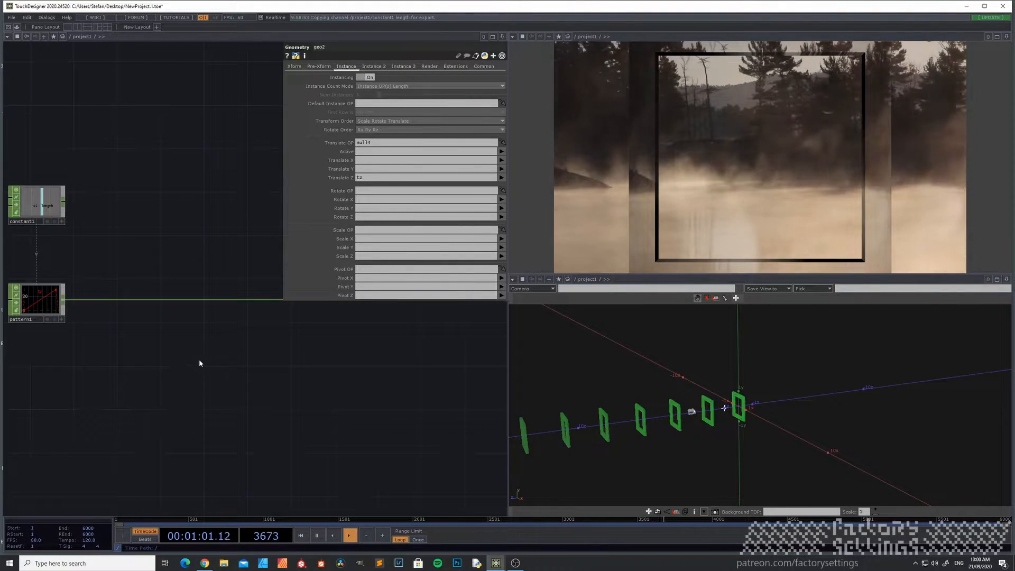
{"action": "scroll", "coordinate": [200, 364], "scroll_direction": "up", "scroll_amount": 4}
{"action": "left_click_drag", "start_coordinate": [100, 344], "coordinate": [344, 405]}
{"action": "scroll", "coordinate": [210, 377], "scroll_direction": "down", "scroll_amount": 2}
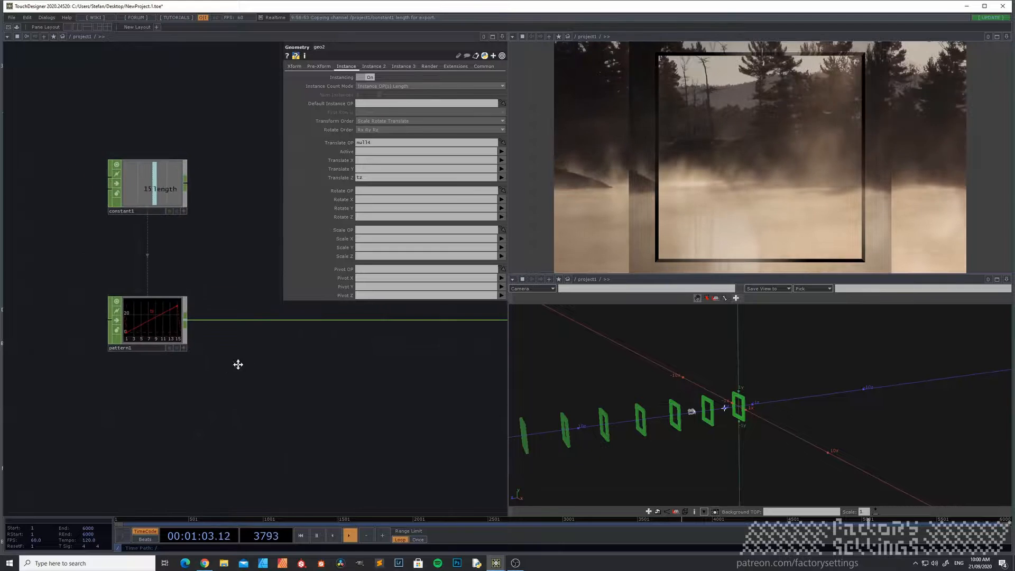
{"action": "left_click_drag", "start_coordinate": [243, 364], "coordinate": [157, 405]}
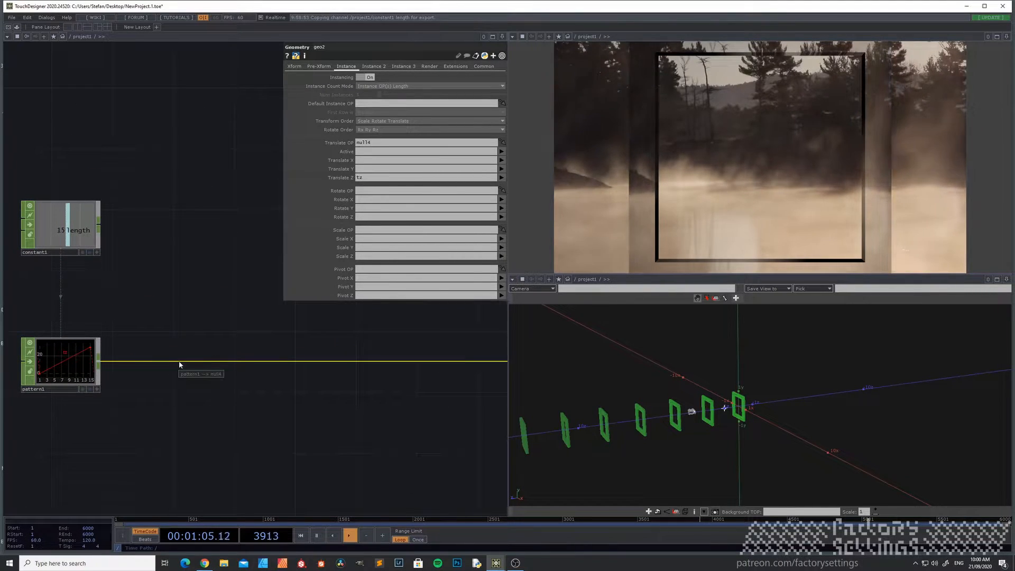
{"action": "right_click", "coordinate": [180, 365]}
{"action": "left_click", "coordinate": [206, 353]}
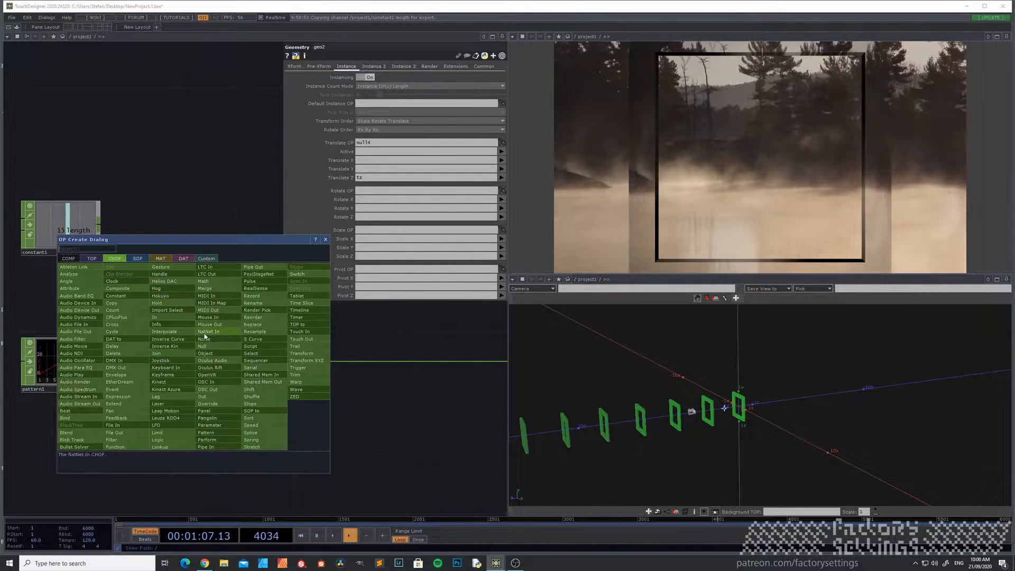
{"action": "left_click", "coordinate": [306, 355]}
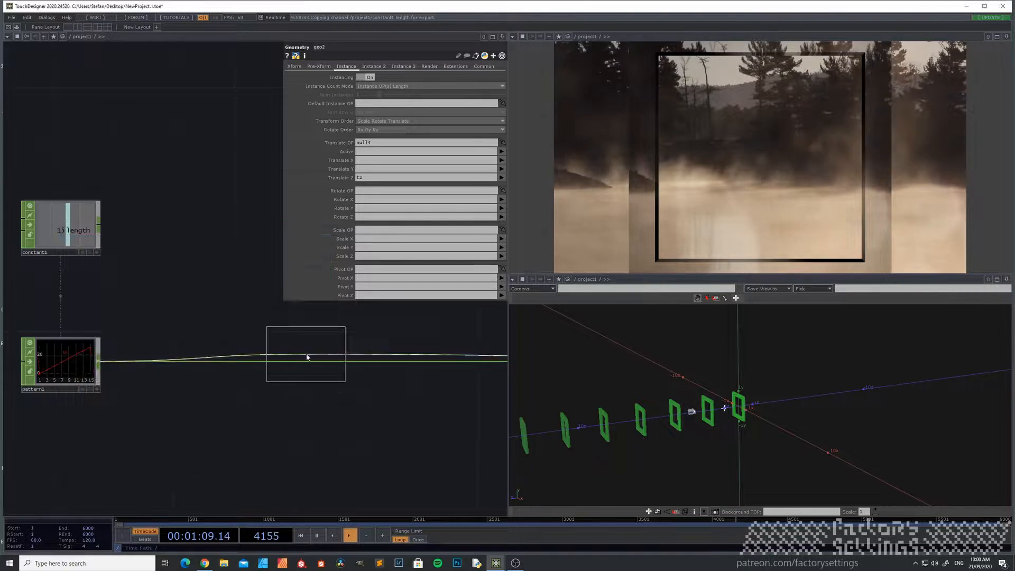
{"action": "left_click", "coordinate": [198, 364]}
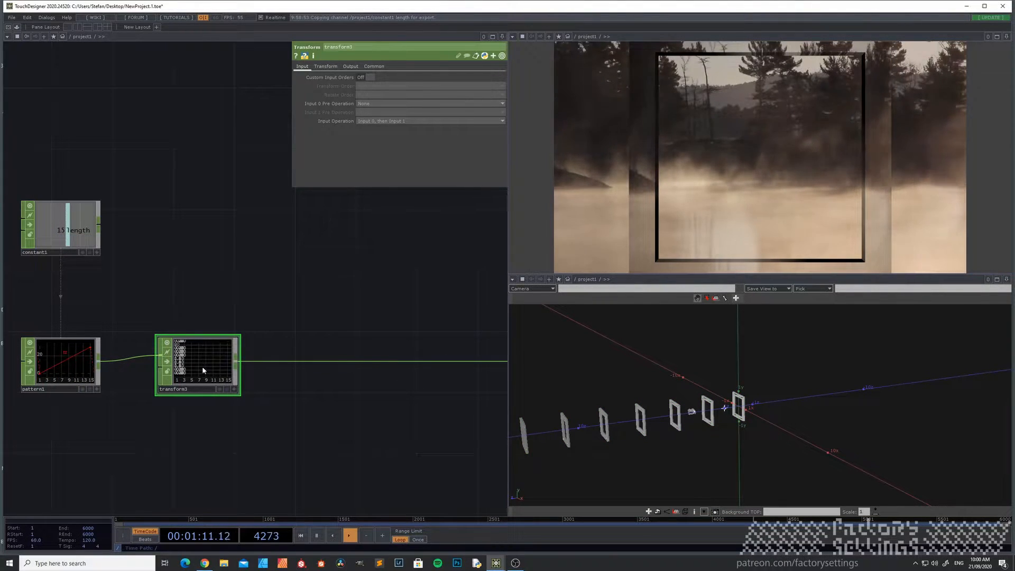
{"action": "scroll", "coordinate": [201, 366], "scroll_direction": "up", "scroll_amount": 2}
{"action": "scroll", "coordinate": [201, 365], "scroll_direction": "down", "scroll_amount": 2}
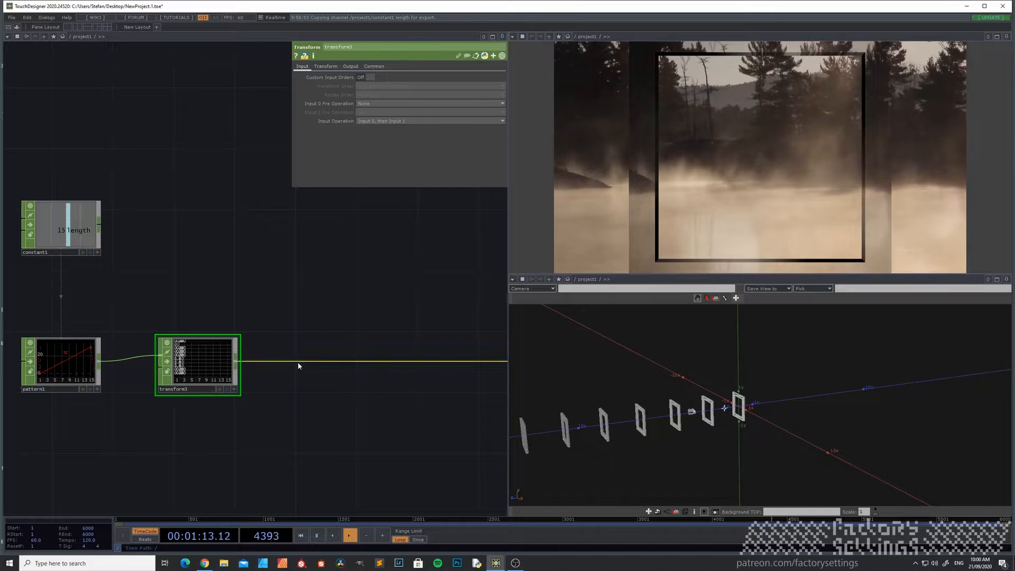
Insert a Select CHOP on the wire between the Transform CHOP and its Null CHOP.
{"action": "right_click", "coordinate": [301, 364]}
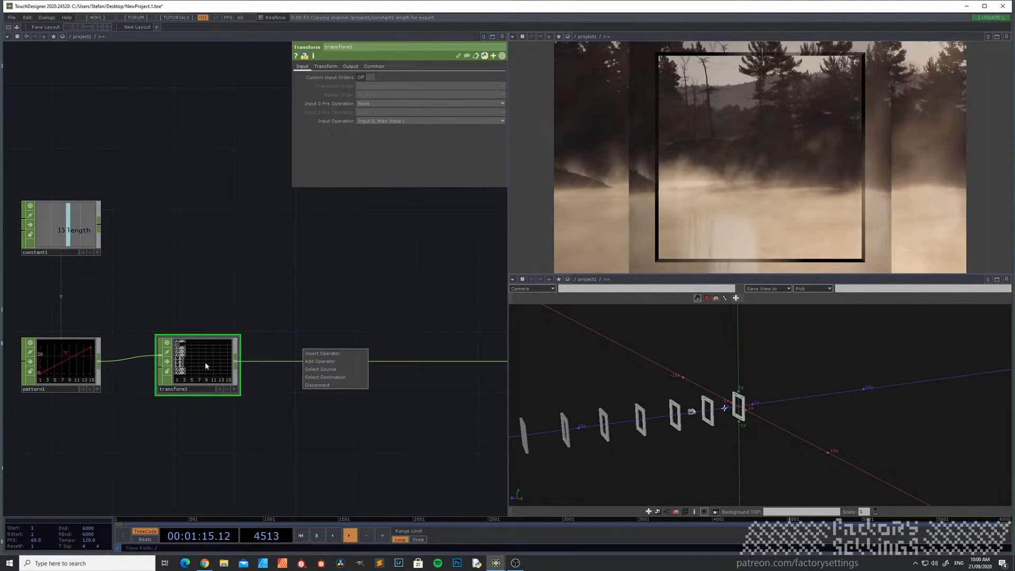
{"action": "scroll", "coordinate": [205, 366], "scroll_direction": "up", "scroll_amount": 3}
{"action": "scroll", "coordinate": [177, 361], "scroll_direction": "down", "scroll_amount": 3}
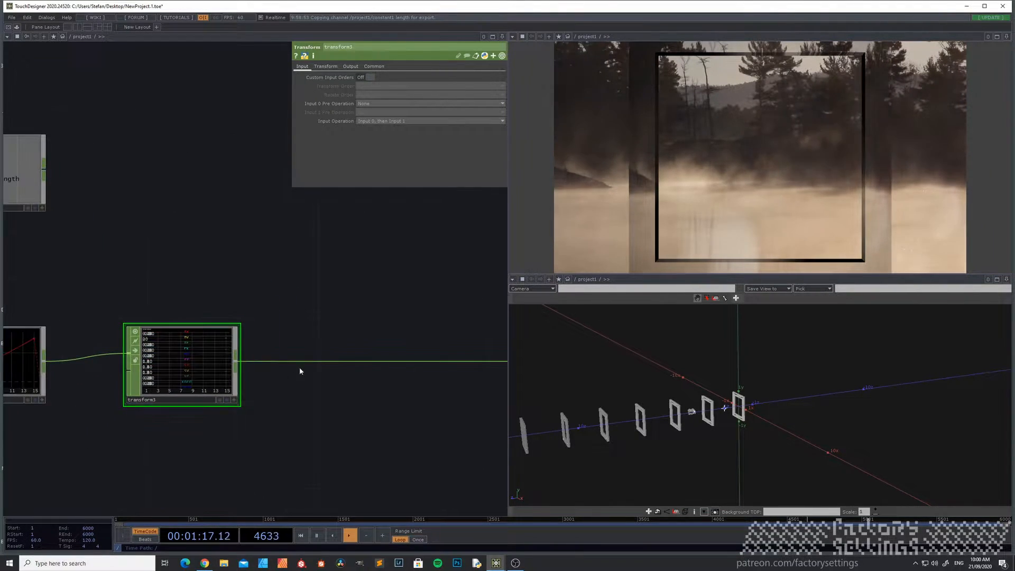
{"action": "right_click", "coordinate": [317, 361]}
{"action": "left_click", "coordinate": [320, 353]}
{"action": "type", "text": "se"}
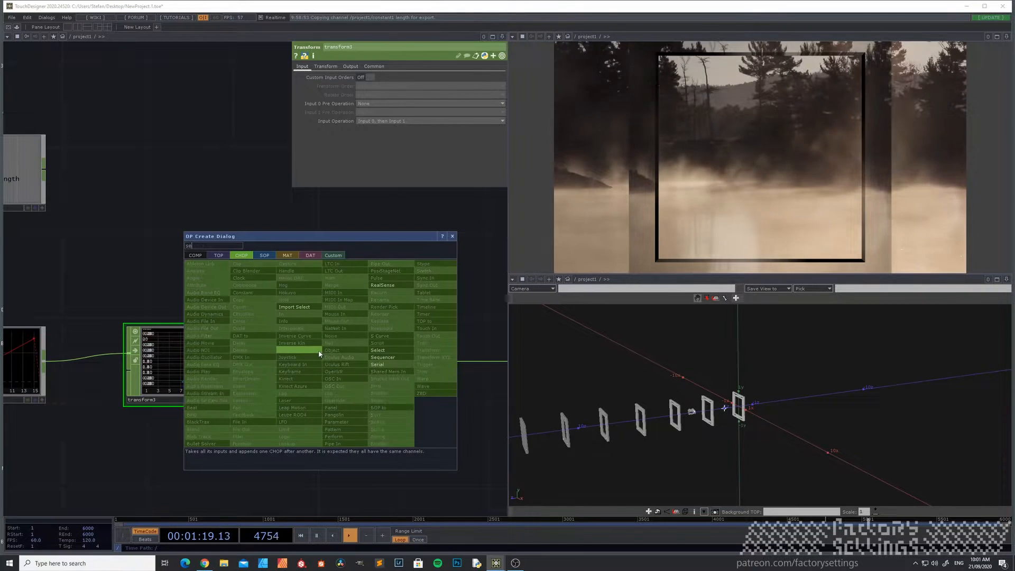
{"action": "left_click", "coordinate": [407, 352]}
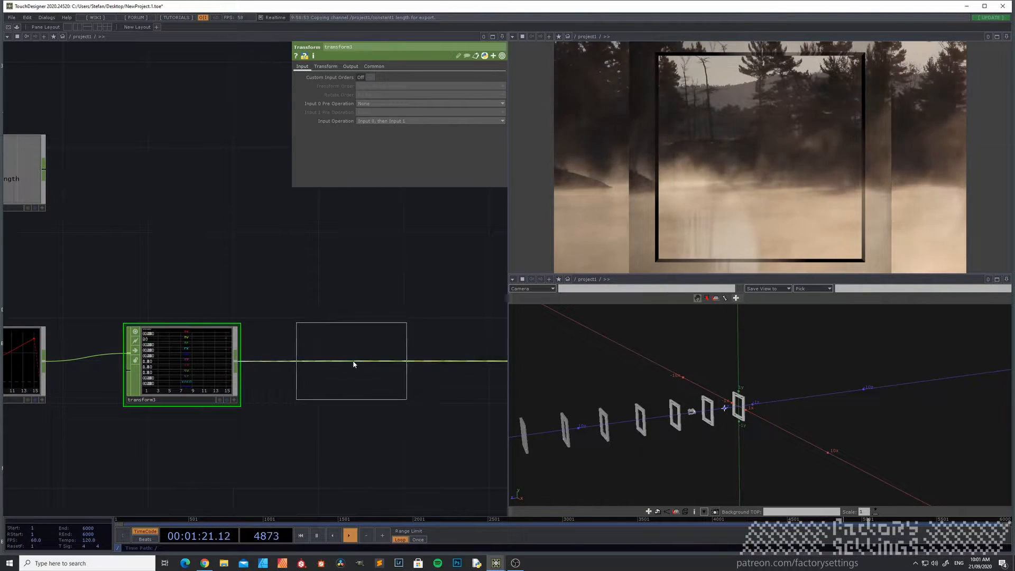
{"action": "left_click", "coordinate": [353, 360]}
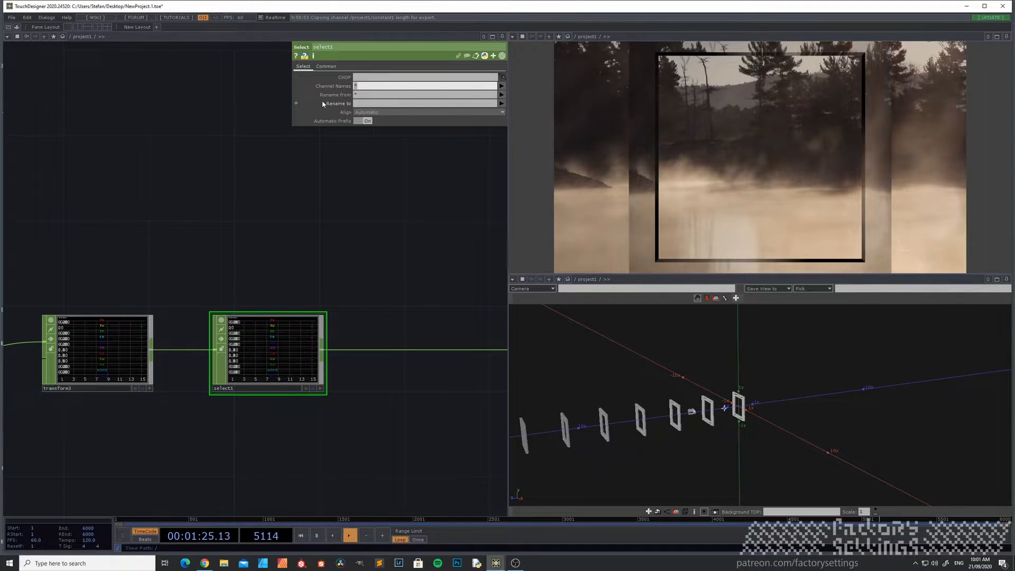
Set the Select CHOP's Channel Names to tz and move it farther from the Transform CHOP.
{"action": "key", "text": "Return"}
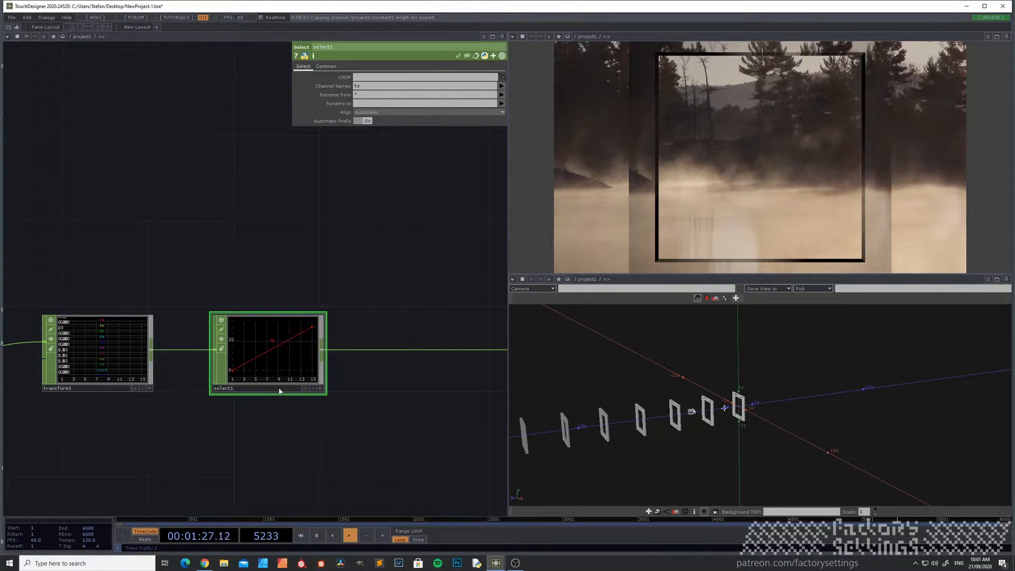
{"action": "scroll", "coordinate": [280, 390], "scroll_direction": "down", "scroll_amount": 3}
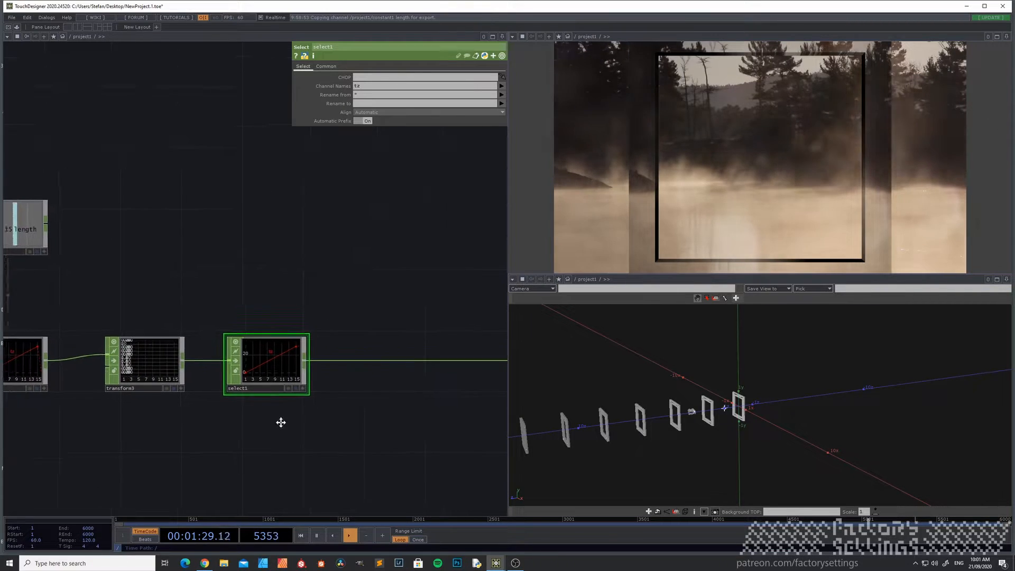
{"action": "left_click_drag", "start_coordinate": [287, 421], "coordinate": [227, 427]}
{"action": "left_click_drag", "start_coordinate": [208, 365], "coordinate": [253, 364]}
{"action": "left_click_drag", "start_coordinate": [187, 419], "coordinate": [270, 419]}
Drive the Transform CHOP's Translate Z with an absolute-time expression.
{"action": "left_click", "coordinate": [182, 370]}
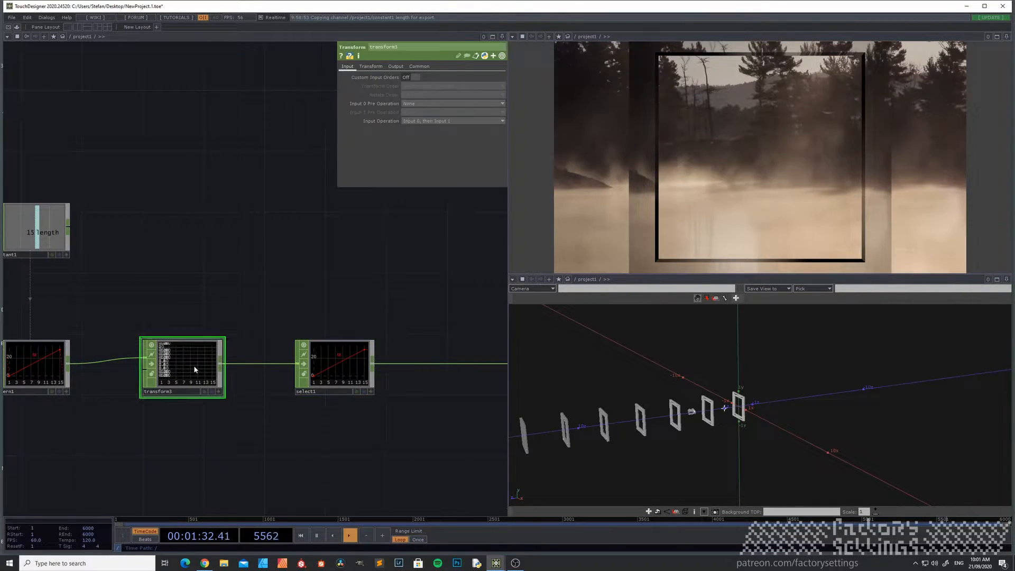
{"action": "left_click", "coordinate": [371, 66]}
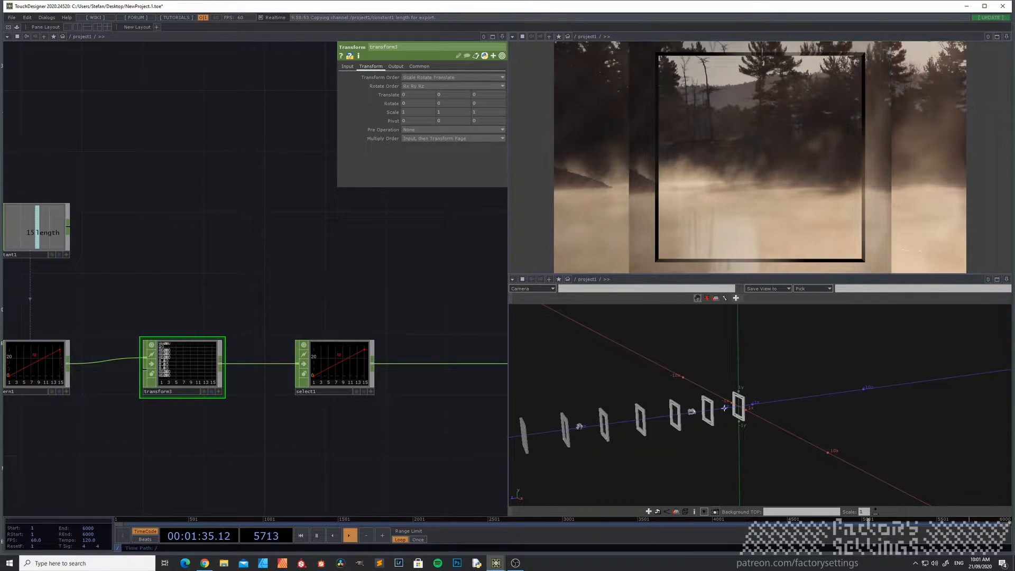
{"action": "left_click_drag", "start_coordinate": [691, 411], "coordinate": [723, 412]}
{"action": "scroll", "coordinate": [629, 432], "scroll_direction": "down", "scroll_amount": 3}
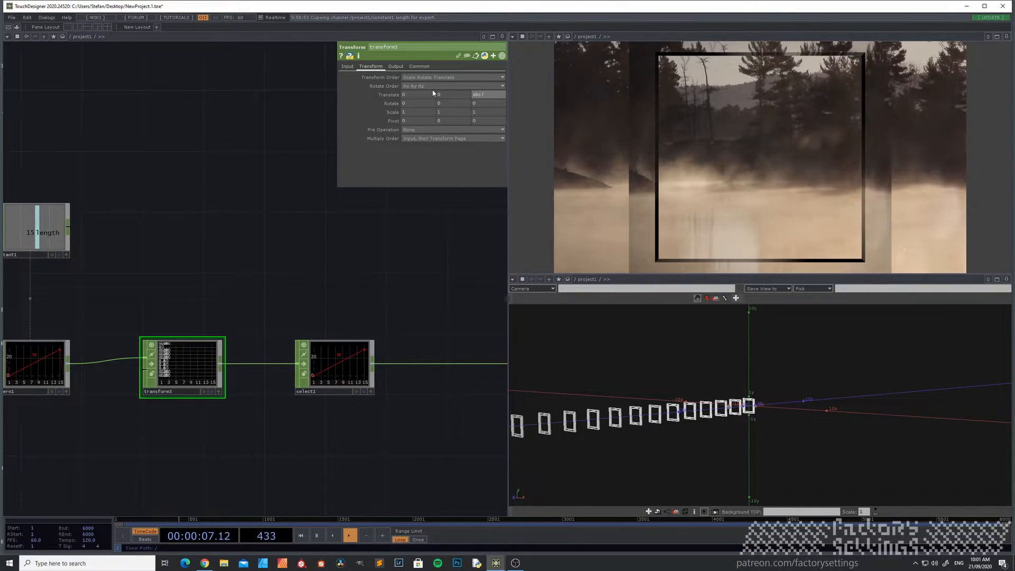
{"action": "key", "text": "Return"}
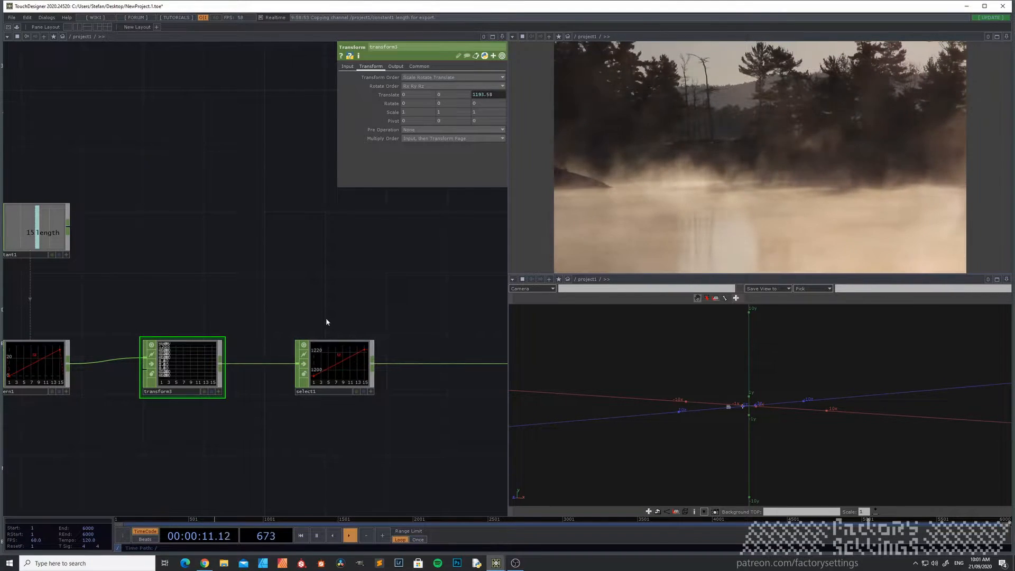
Insert a Limit CHOP on the wire between the Select CHOP and the Null CHOP.
{"action": "scroll", "coordinate": [324, 378], "scroll_direction": "up", "scroll_amount": 4}
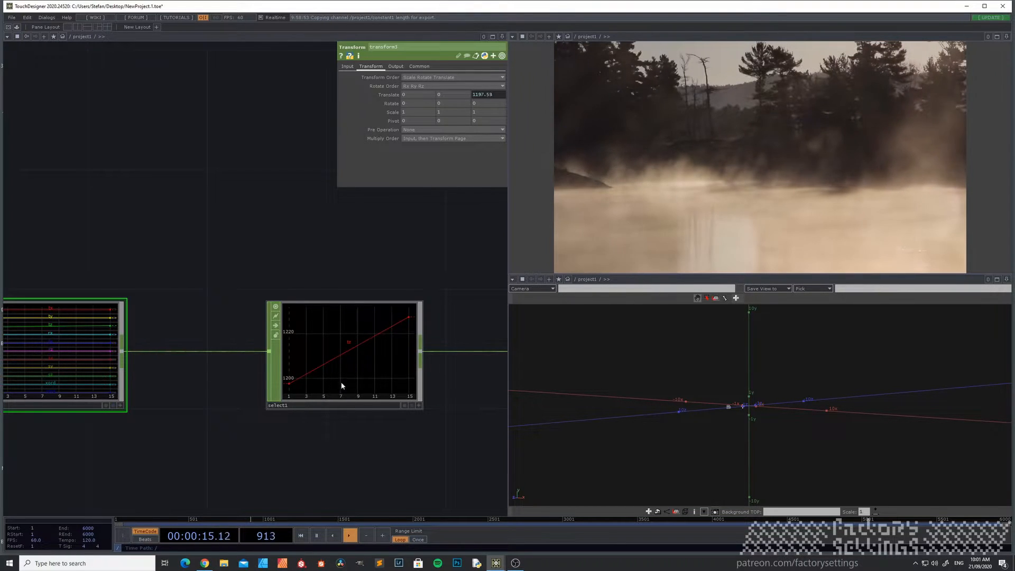
{"action": "scroll", "coordinate": [342, 388], "scroll_direction": "down", "scroll_amount": 4}
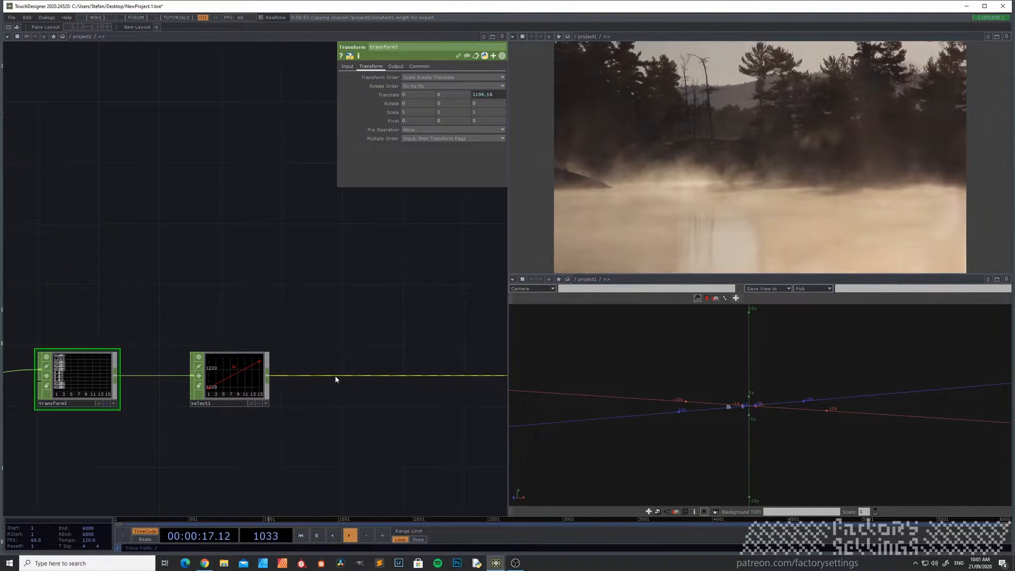
{"action": "right_click", "coordinate": [336, 378]}
{"action": "left_click", "coordinate": [344, 368]}
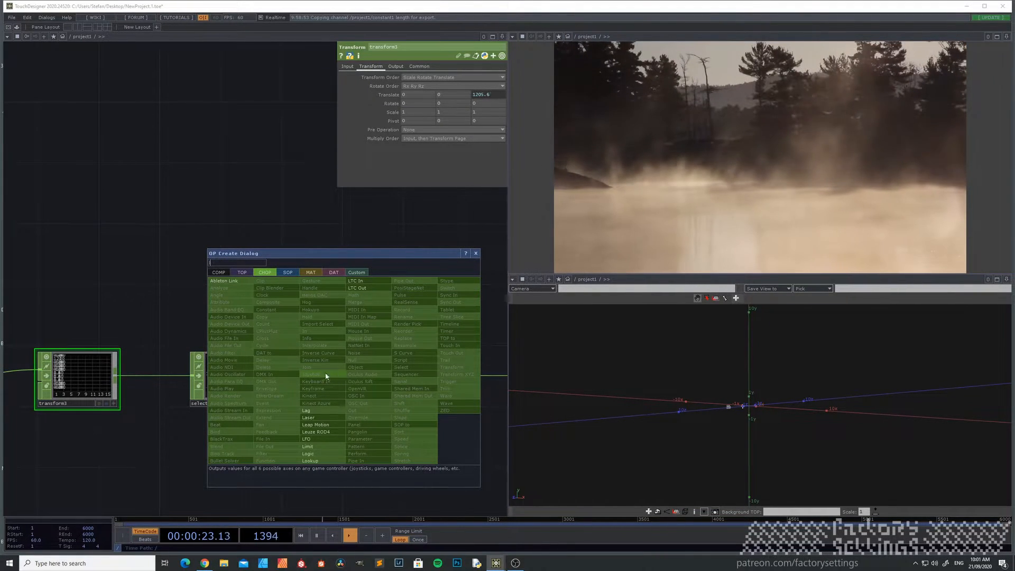
{"action": "left_click", "coordinate": [325, 442]}
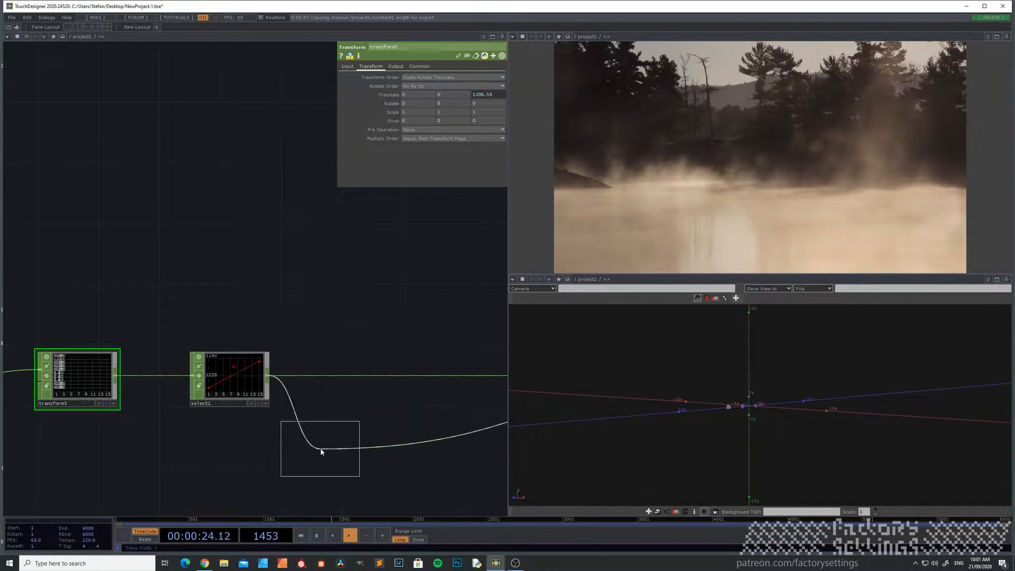
{"action": "left_click", "coordinate": [362, 379]}
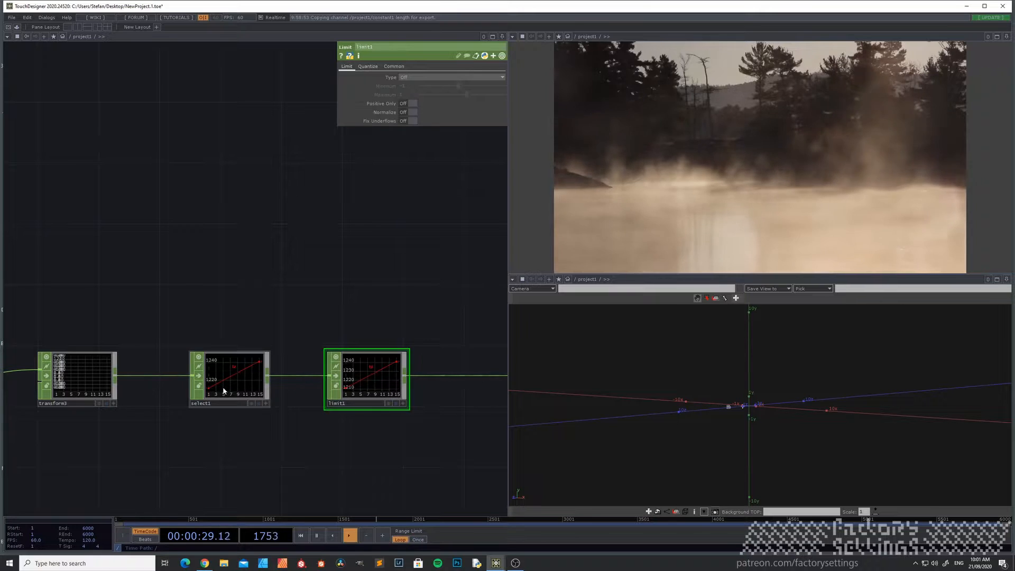
Set the Limit CHOP's Type to Loop with Minimum 0 and Maximum -30.
{"action": "scroll", "coordinate": [364, 412], "scroll_direction": "down", "scroll_amount": 4}
{"action": "left_click_drag", "start_coordinate": [338, 427], "coordinate": [295, 434]}
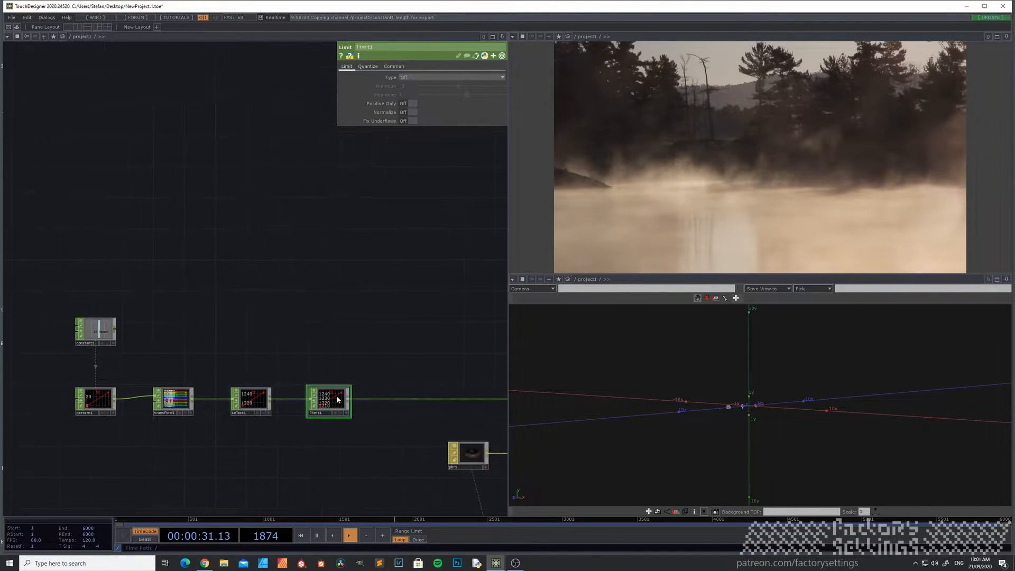
{"action": "scroll", "coordinate": [337, 397], "scroll_direction": "up", "scroll_amount": 4}
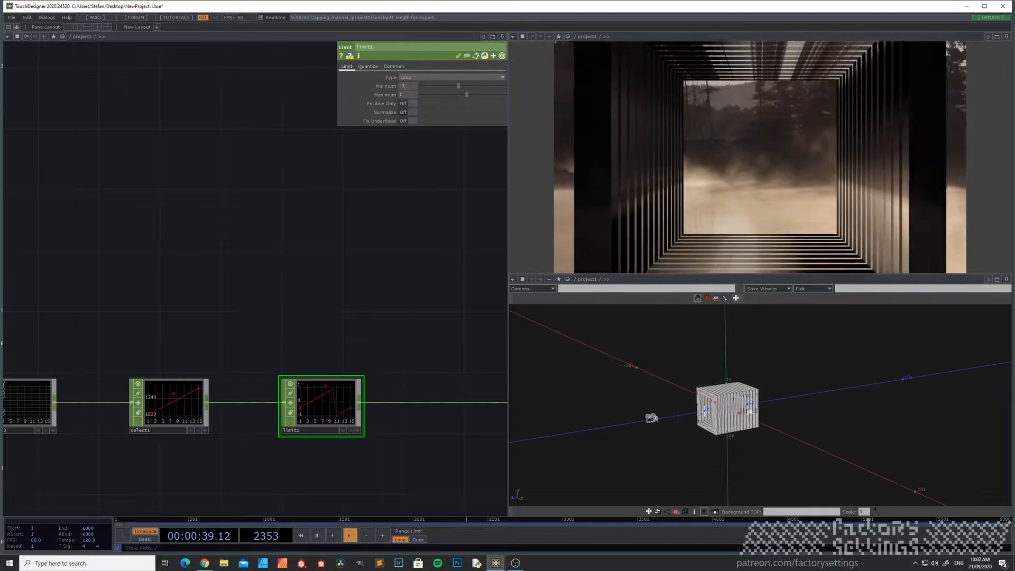
{"action": "left_click_drag", "start_coordinate": [200, 240], "coordinate": [225, 247]}
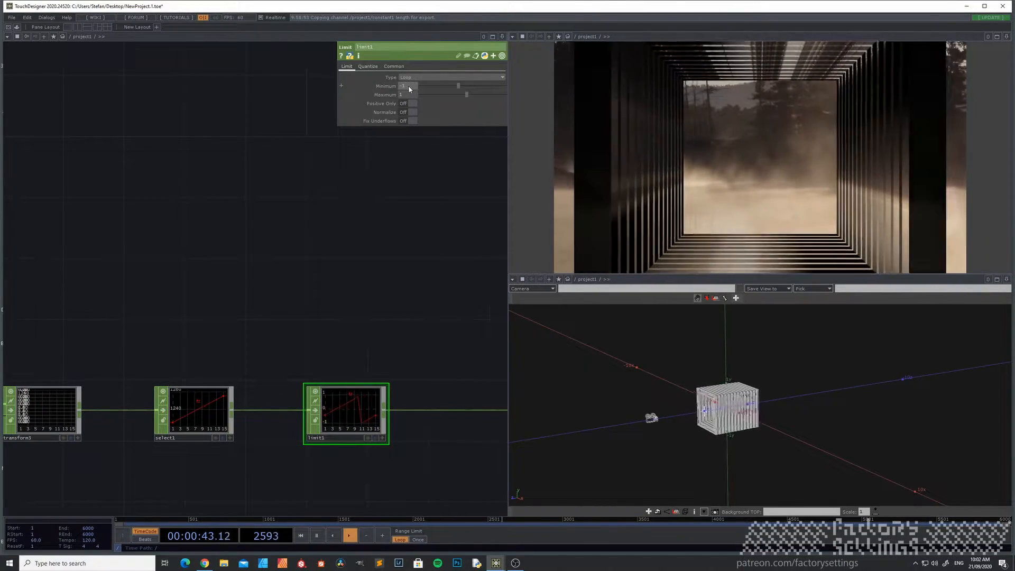
{"action": "type", "text": "0"}
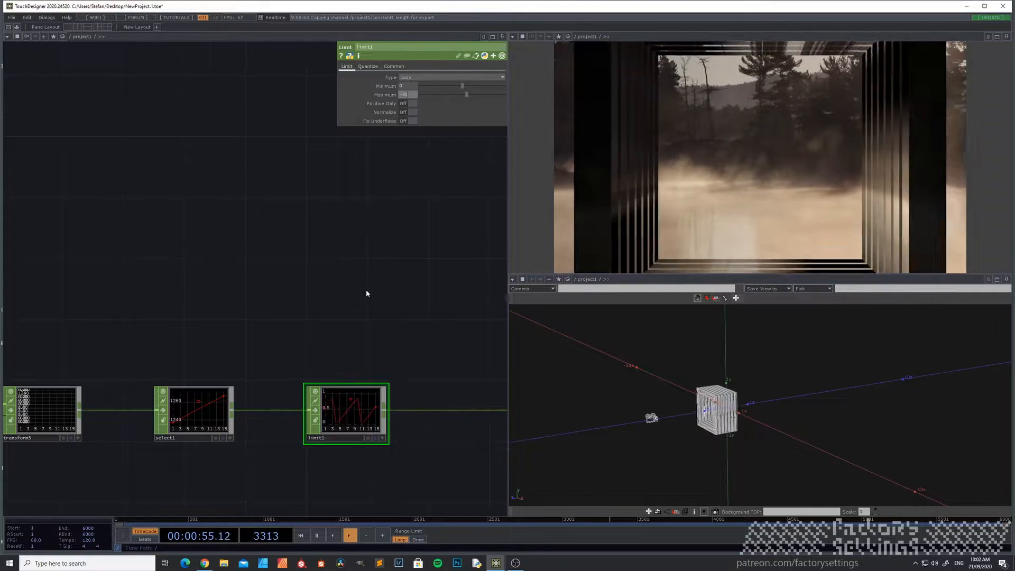
{"action": "key", "text": "BackSpace"}
{"action": "type", "text": "0"}
{"action": "key", "text": "Return"}
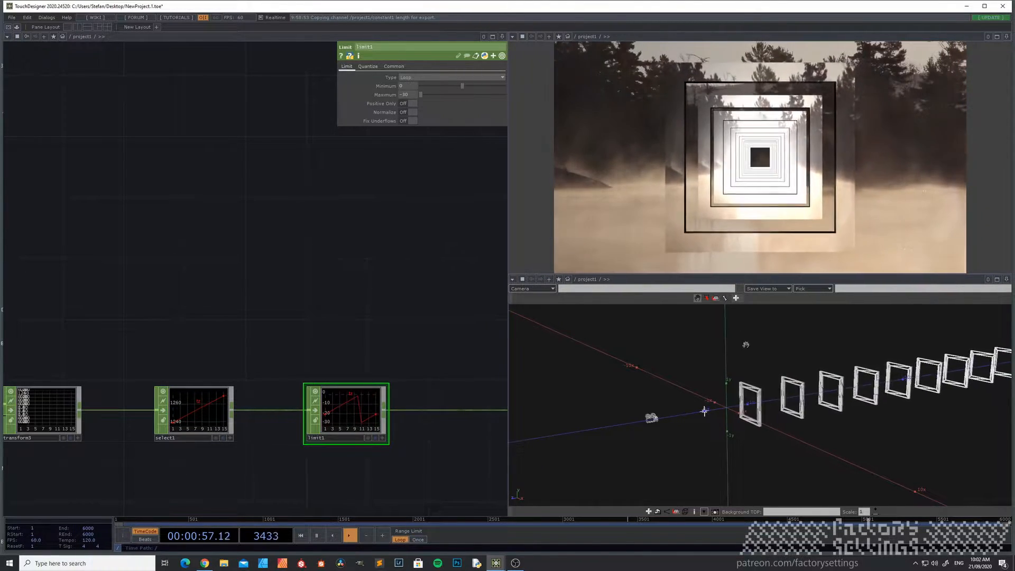
Examine the Pattern and Limit CHOP settings and the looping frame instances in the 3D scene view.
{"action": "scroll", "coordinate": [335, 301], "scroll_direction": "down", "scroll_amount": 5}
{"action": "left_click_drag", "start_coordinate": [206, 422], "coordinate": [239, 446]}
{"action": "left_click", "coordinate": [141, 383]}
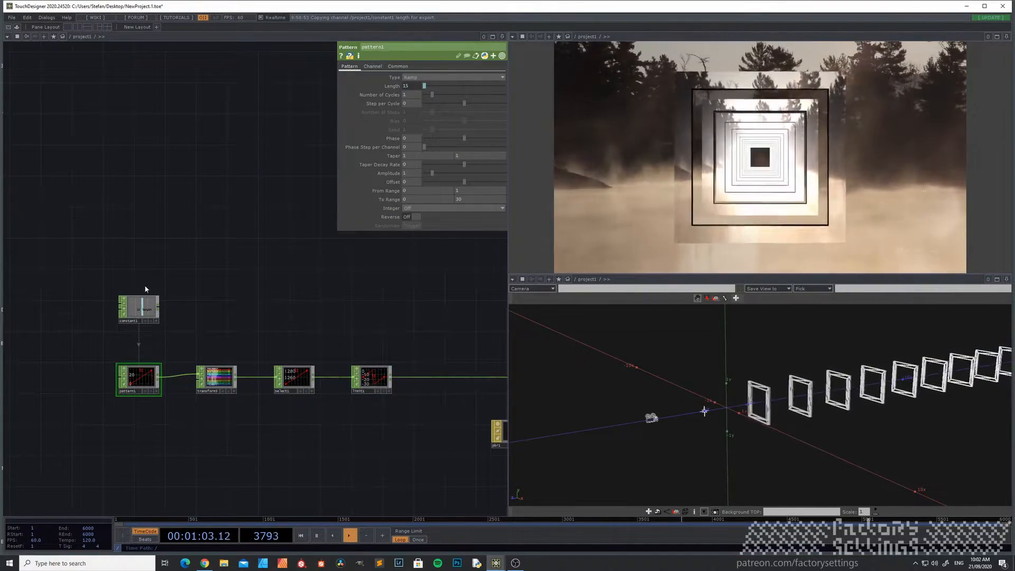
{"action": "left_click", "coordinate": [375, 380]}
{"action": "left_click_drag", "start_coordinate": [388, 428], "coordinate": [178, 389]}
{"action": "scroll", "coordinate": [307, 413], "scroll_direction": "up", "scroll_amount": 4}
{"action": "left_click_drag", "start_coordinate": [682, 396], "coordinate": [703, 395]}
{"action": "scroll", "coordinate": [352, 421], "scroll_direction": "down", "scroll_amount": 2}
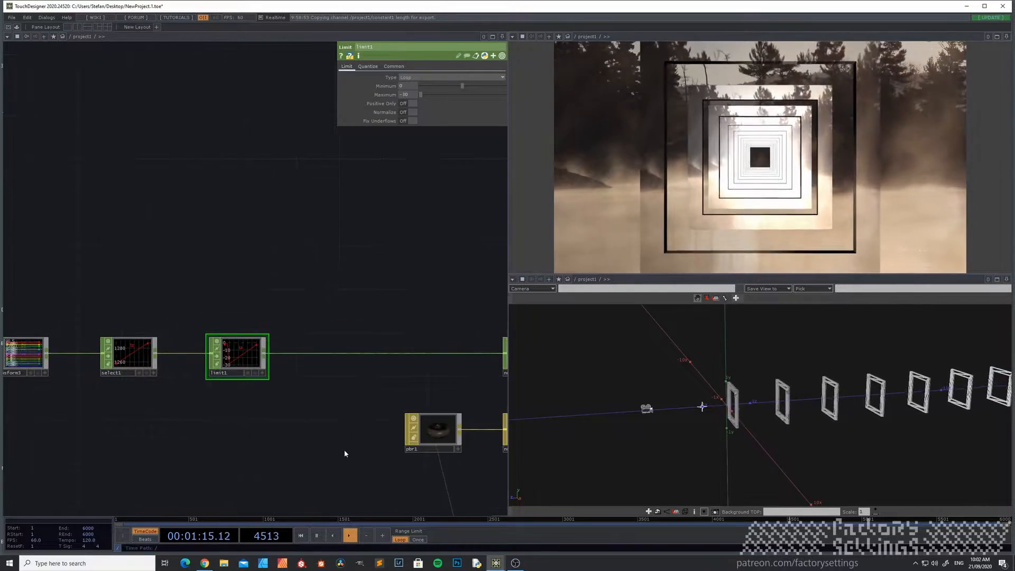
Set the camera's Translate Z to 1.1.
{"action": "left_click_drag", "start_coordinate": [331, 441], "coordinate": [302, 304]}
{"action": "scroll", "coordinate": [302, 304], "scroll_direction": "down", "scroll_amount": 4}
{"action": "left_click_drag", "start_coordinate": [369, 431], "coordinate": [138, 335]}
{"action": "scroll", "coordinate": [272, 427], "scroll_direction": "up", "scroll_amount": 2}
{"action": "scroll", "coordinate": [276, 432], "scroll_direction": "up", "scroll_amount": 1}
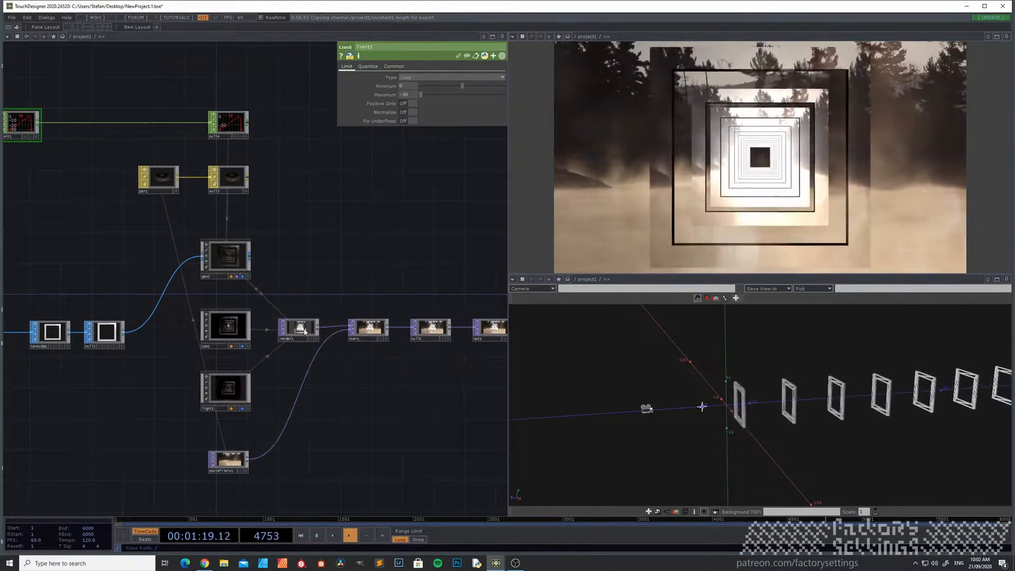
{"action": "scroll", "coordinate": [305, 332], "scroll_direction": "up", "scroll_amount": 2}
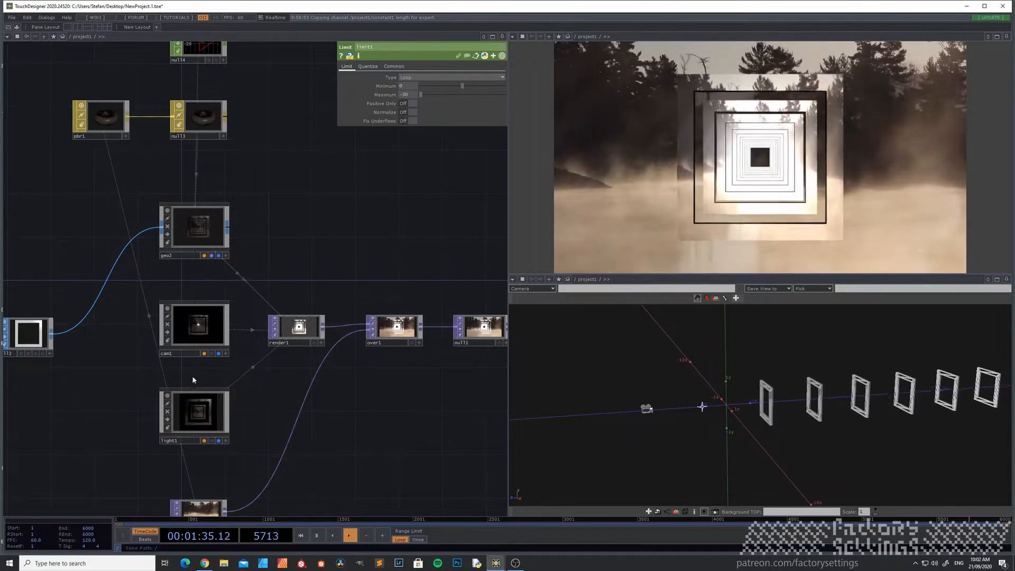
{"action": "left_click", "coordinate": [177, 312]}
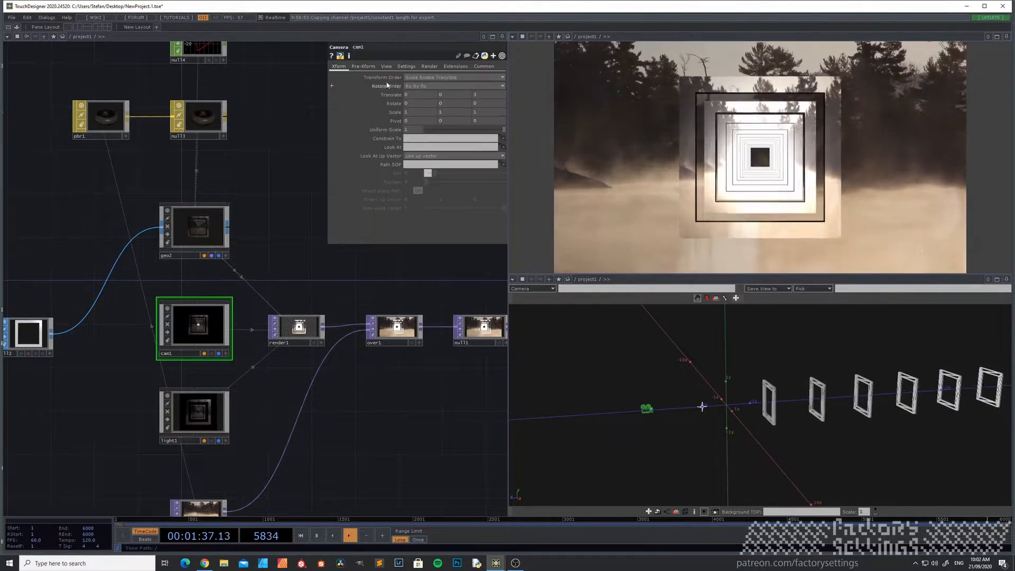
{"action": "mouse_move", "coordinate": [482, 94]}
{"action": "middle_mouse_down"}
{"action": "mouse_move", "coordinate": [531, 95]}
{"action": "mouse_move", "coordinate": [481, 83]}
{"action": "middle_mouse_up"}
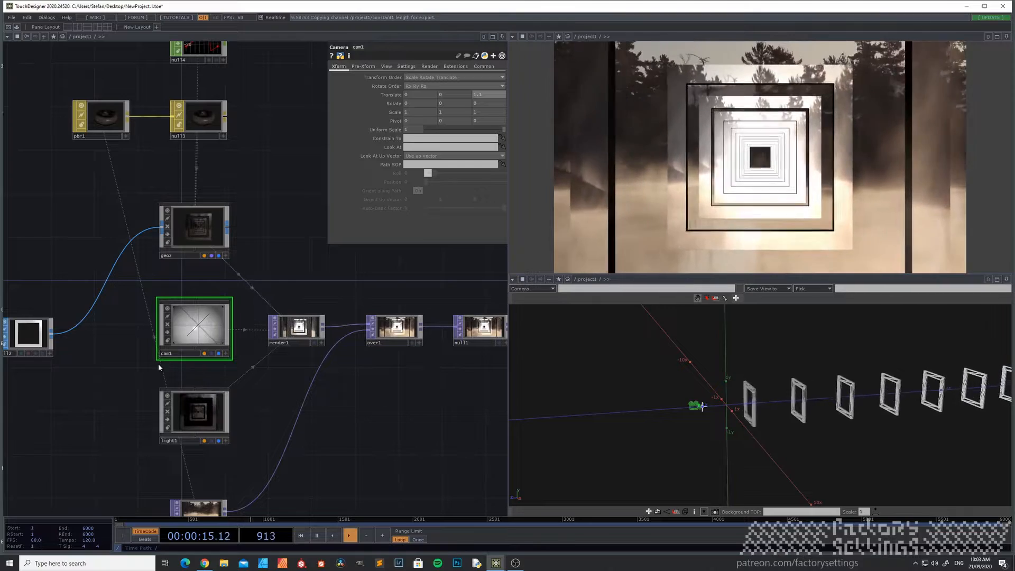
Set the light's Translate Z to -0.1.
{"action": "left_click_drag", "start_coordinate": [131, 375], "coordinate": [171, 329]}
{"action": "left_click", "coordinate": [236, 371]}
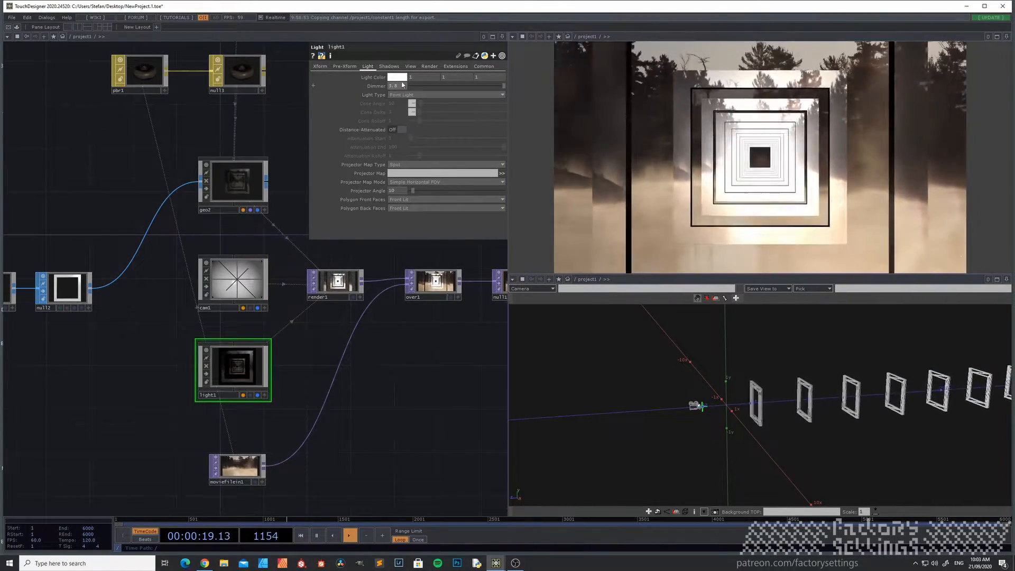
{"action": "left_click", "coordinate": [321, 67]}
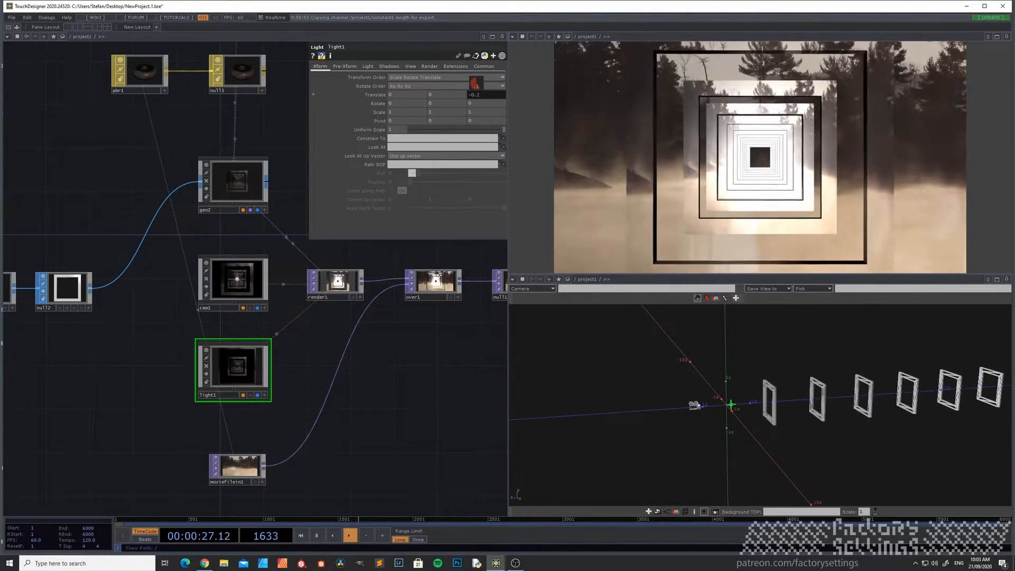
{"action": "middle_click_drag", "start_coordinate": [476, 84], "coordinate": [483, 84]}
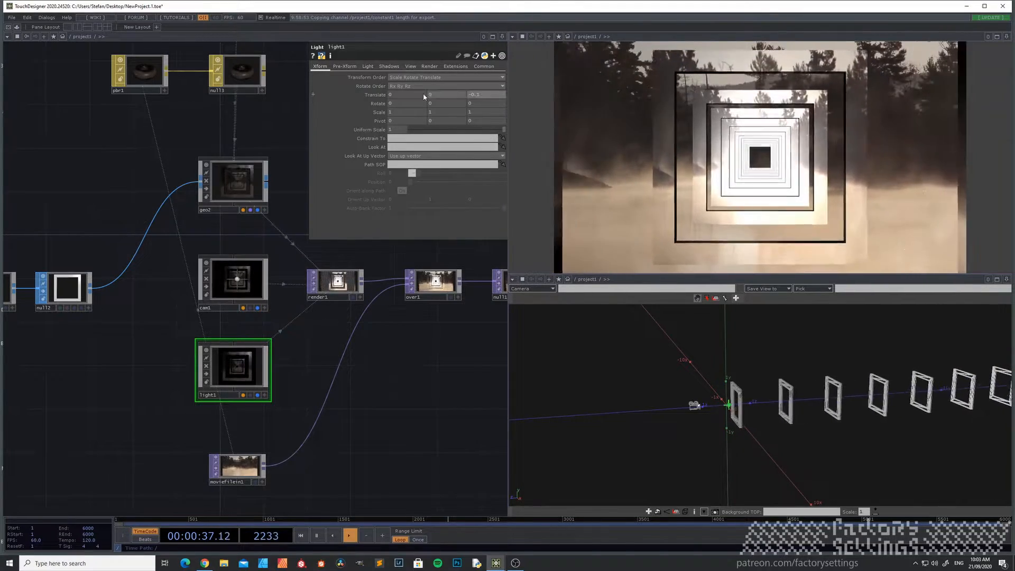
Set the light's Shadow Type to Soft 2D Mapped and its shadow Light Size to 0.16.
{"action": "scroll", "coordinate": [173, 339], "scroll_direction": "down", "scroll_amount": 2}
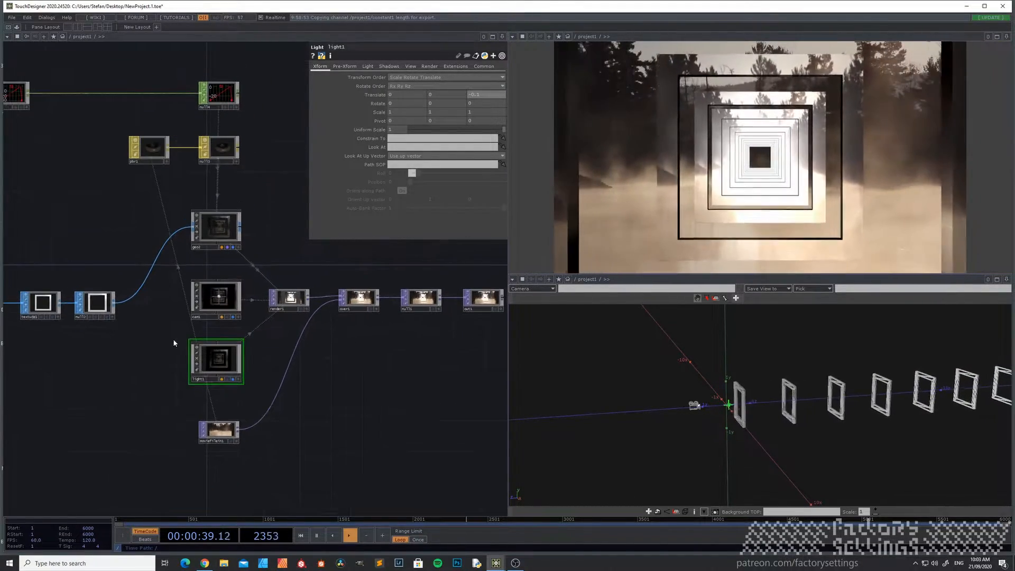
{"action": "left_click_drag", "start_coordinate": [125, 347], "coordinate": [174, 393]}
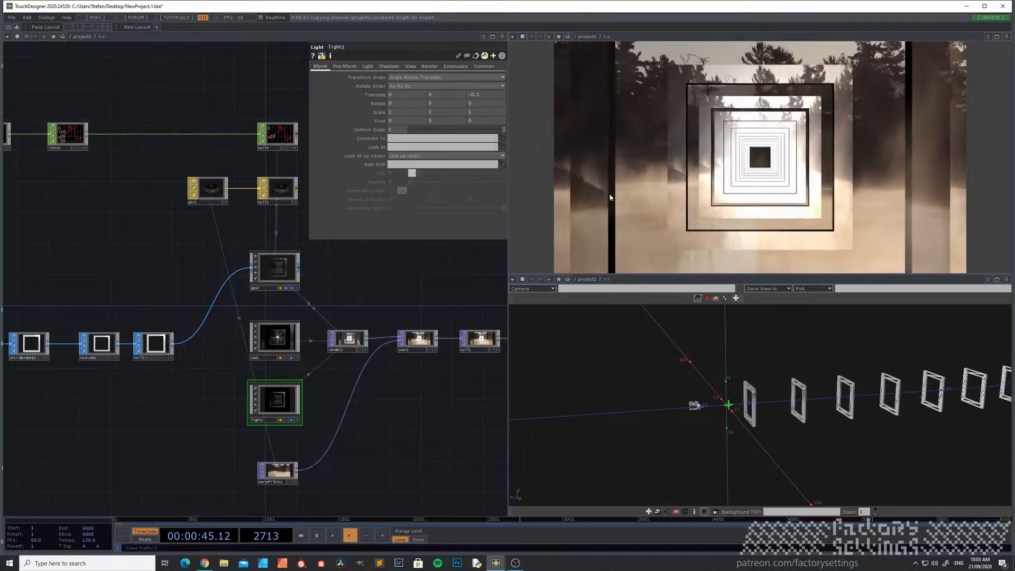
{"action": "left_click_drag", "start_coordinate": [202, 260], "coordinate": [182, 281]}
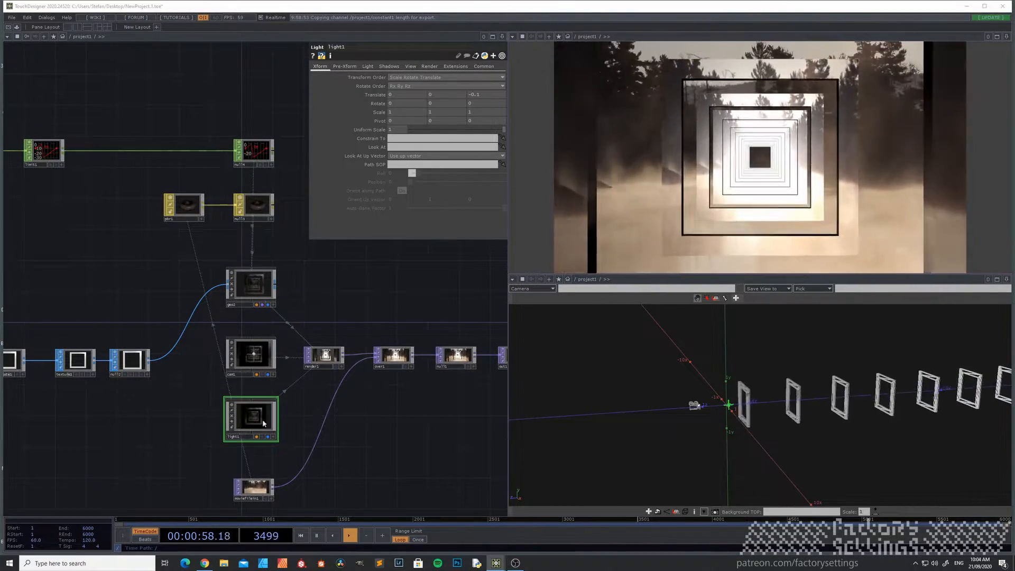
{"action": "left_click", "coordinate": [368, 67]}
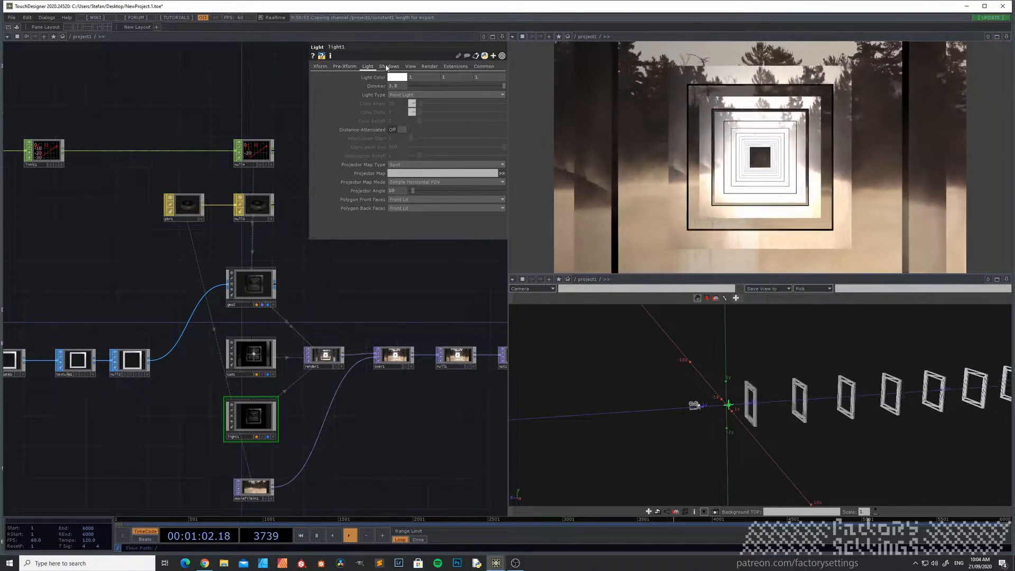
{"action": "left_click", "coordinate": [389, 66]}
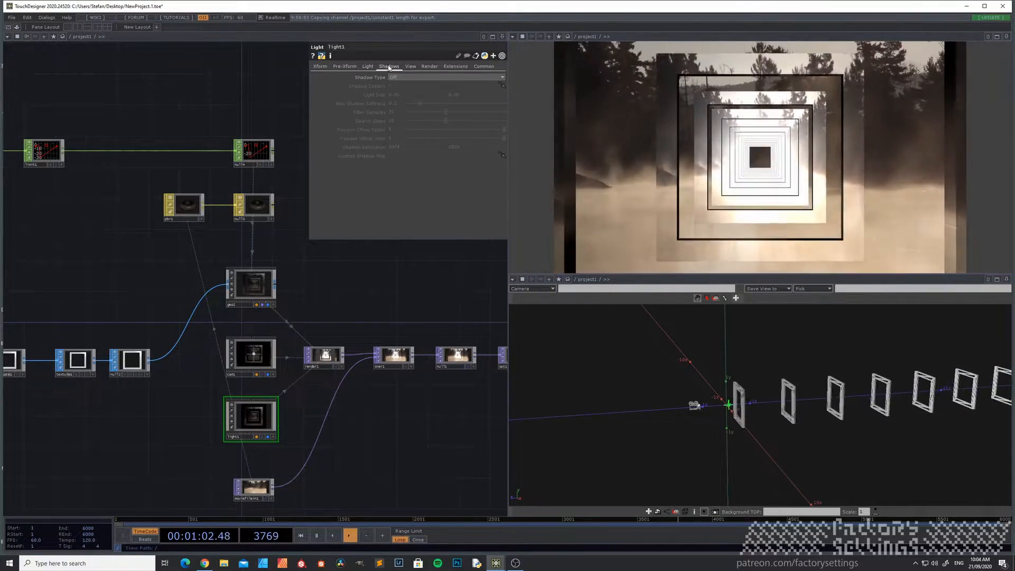
{"action": "left_click", "coordinate": [422, 79]}
{"action": "left_click", "coordinate": [411, 99]}
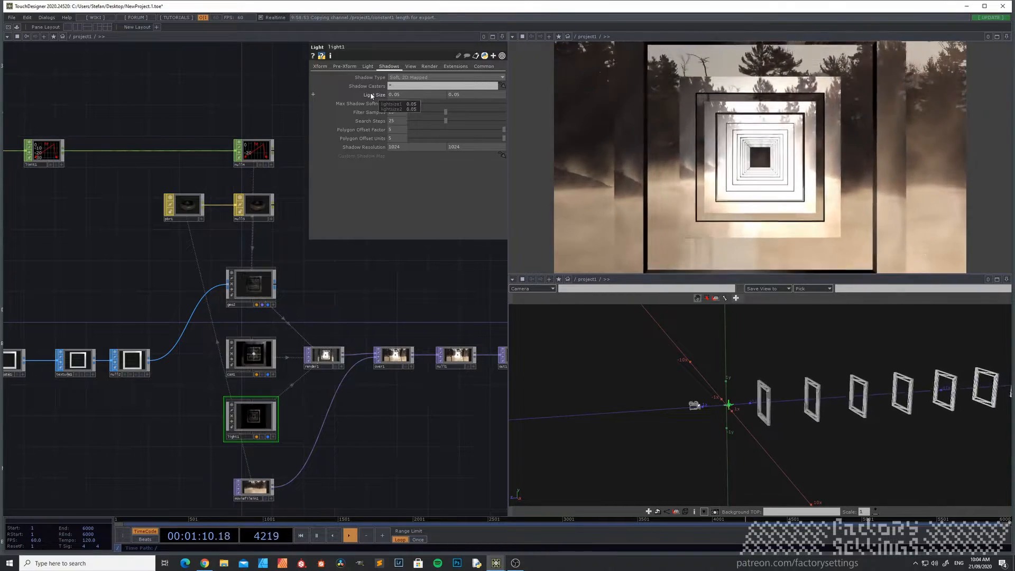
{"action": "mouse_move", "coordinate": [371, 94]}
{"action": "middle_mouse_down"}
{"action": "mouse_move", "coordinate": [370, 105]}
{"action": "mouse_move", "coordinate": [373, 83]}
{"action": "middle_mouse_up"}
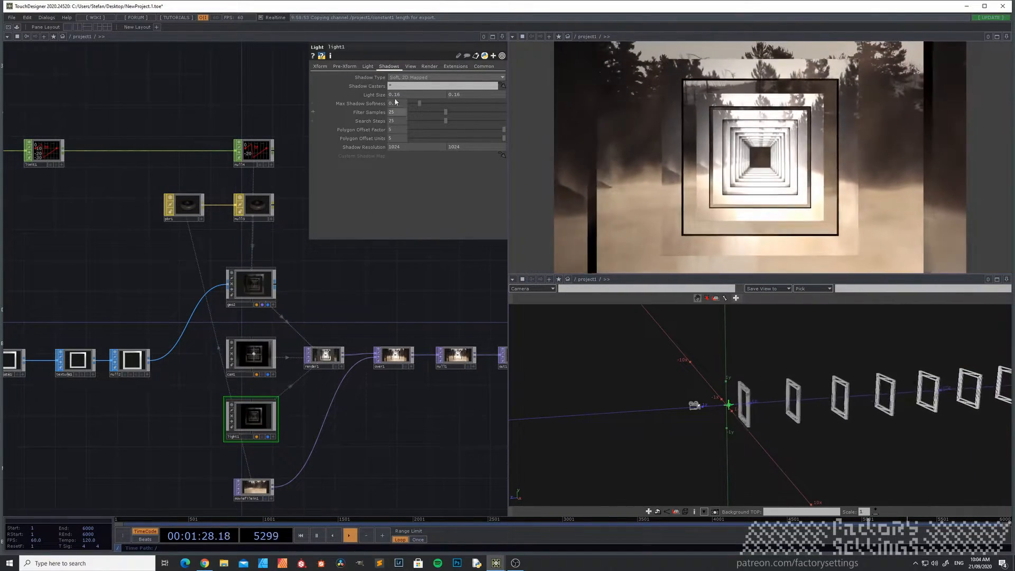
Lower the light's Dimmer to about 2.9 and set its Translate Z to -0.45.
{"action": "left_click", "coordinate": [367, 67]}
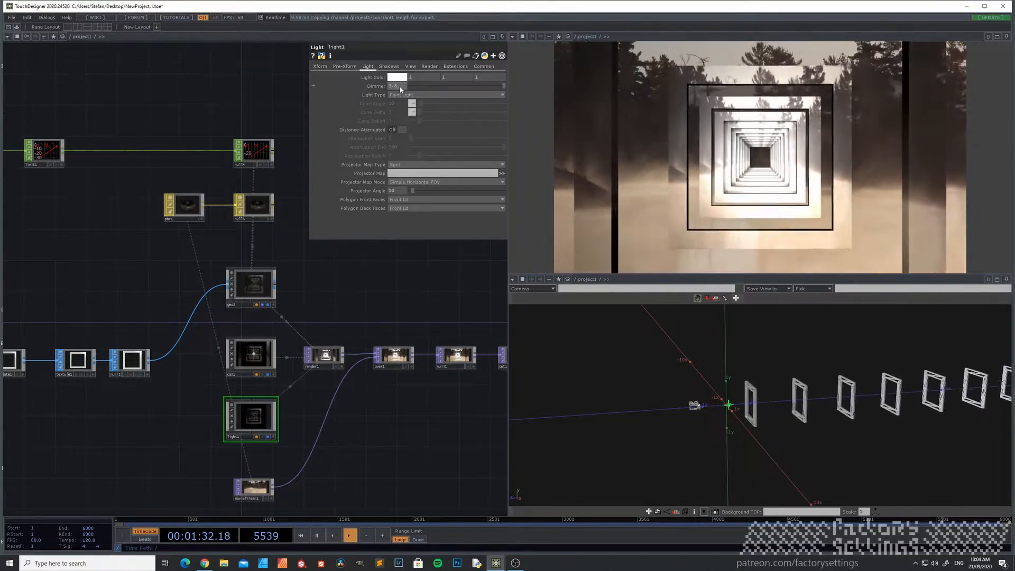
{"action": "middle_click_drag", "start_coordinate": [400, 89], "coordinate": [368, 88]}
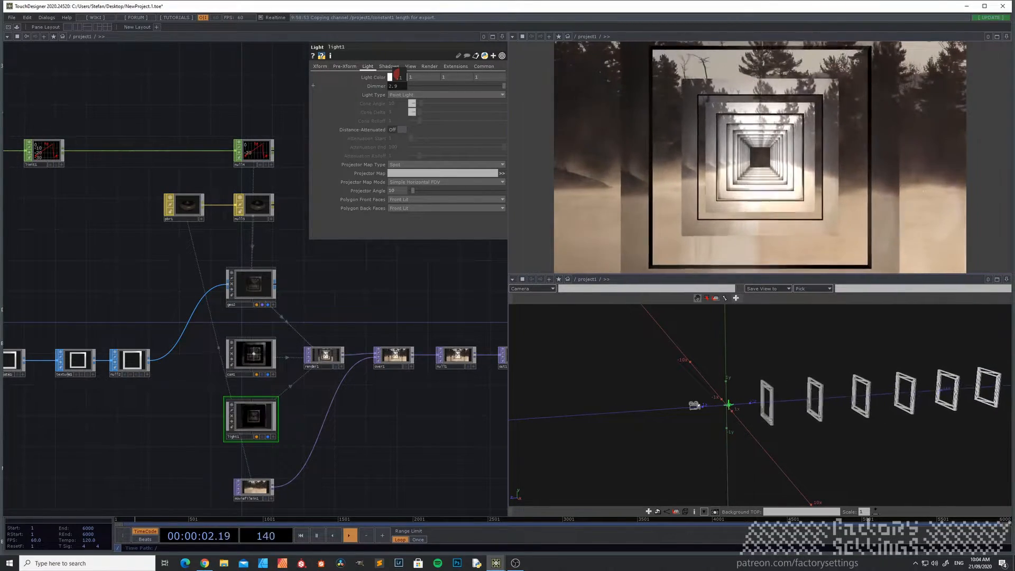
{"action": "left_click", "coordinate": [321, 67]}
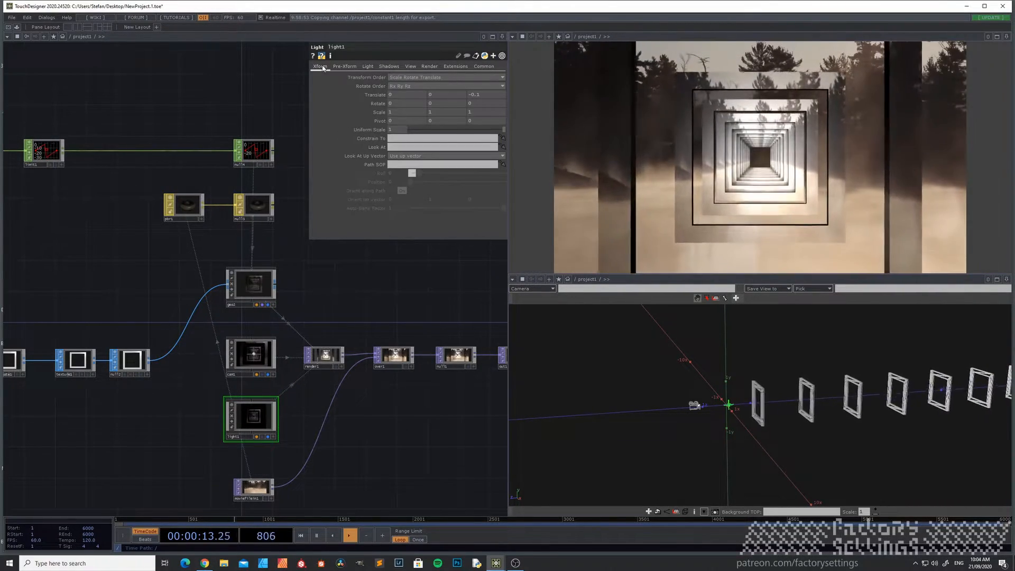
{"action": "middle_click_drag", "start_coordinate": [484, 94], "coordinate": [486, 102]}
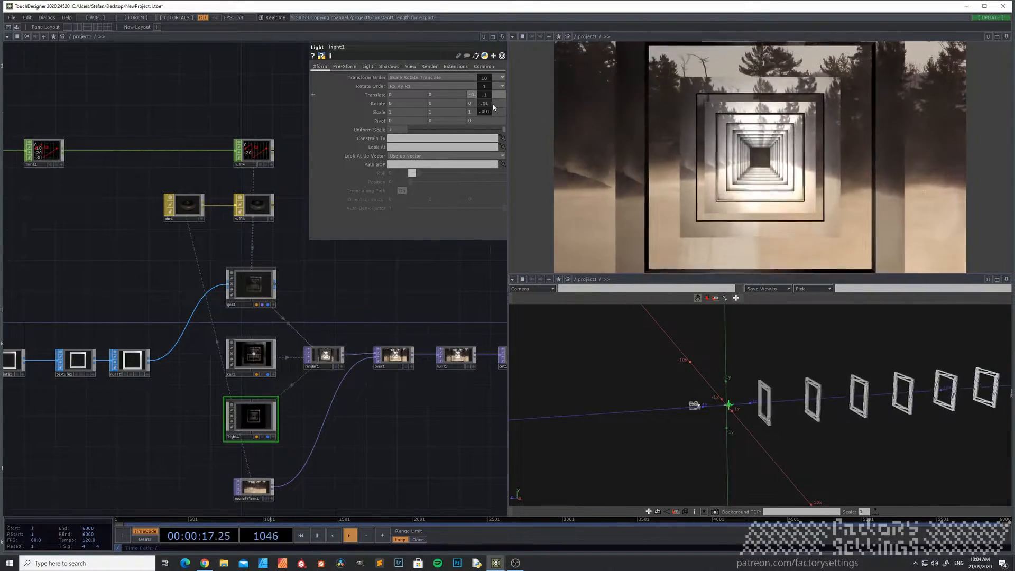
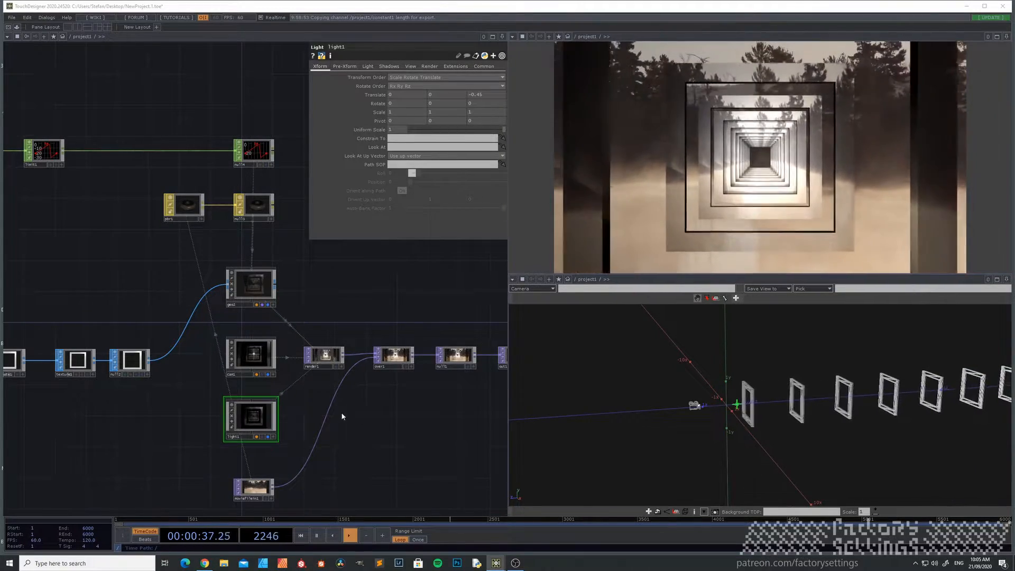
Open the options of the connection running from the background Movie File In TOP to the Over TOP.
{"action": "left_click_drag", "start_coordinate": [352, 424], "coordinate": [304, 391]}
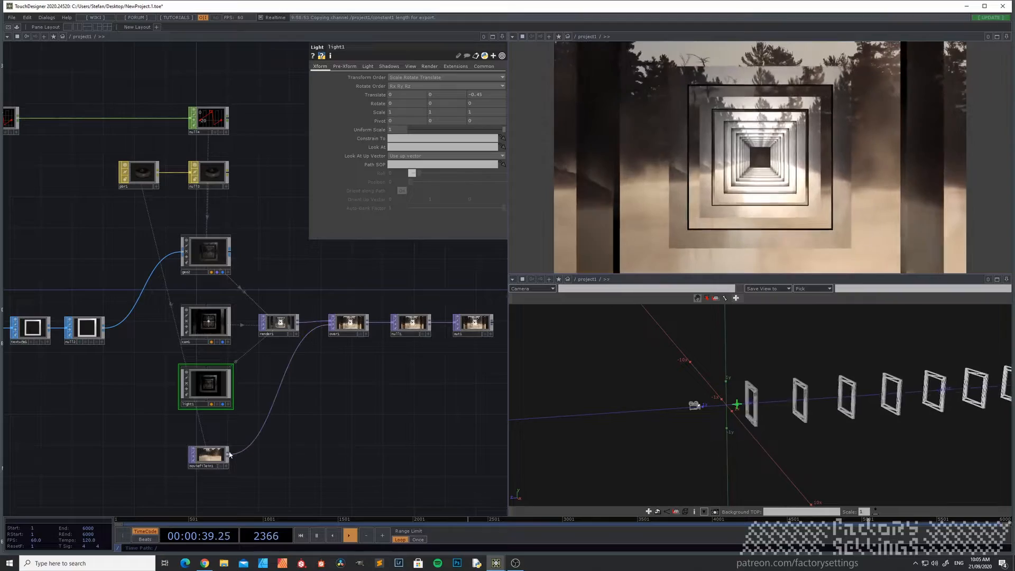
{"action": "right_click", "coordinate": [264, 419]}
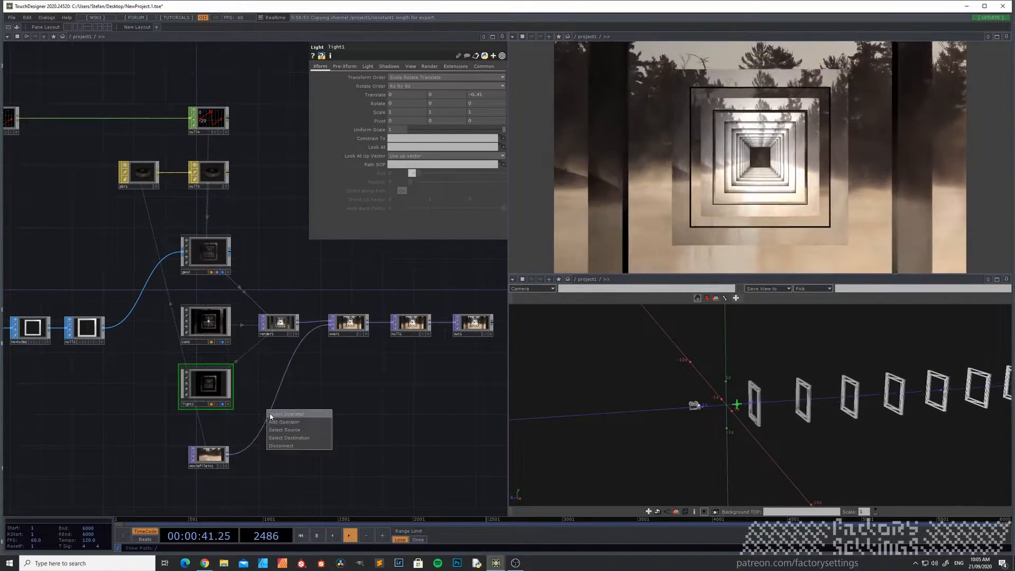
Insert a Blur TOP on the wire between moviefilein1 and over1.
{"action": "left_click", "coordinate": [283, 423]}
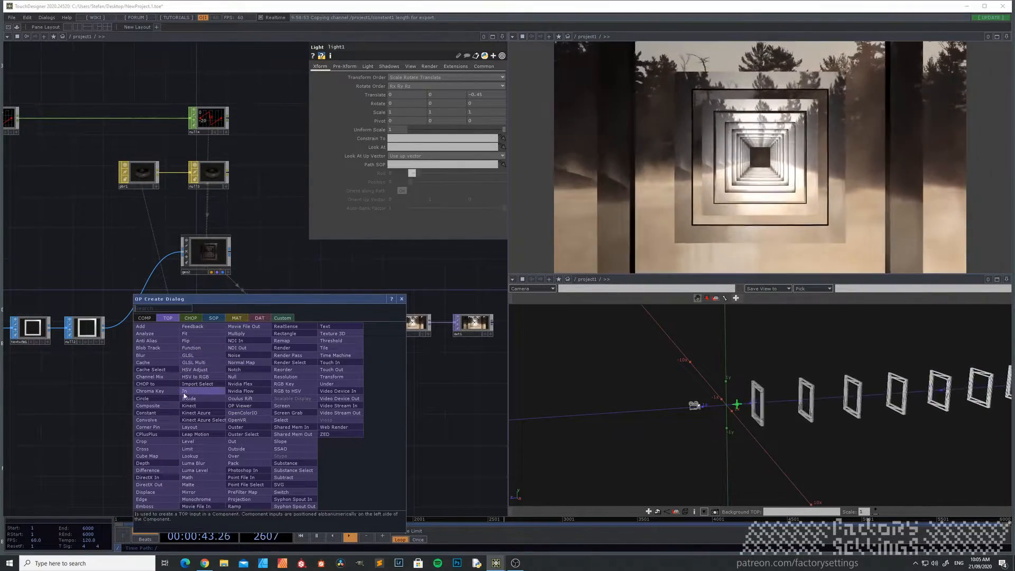
{"action": "left_click", "coordinate": [148, 342]}
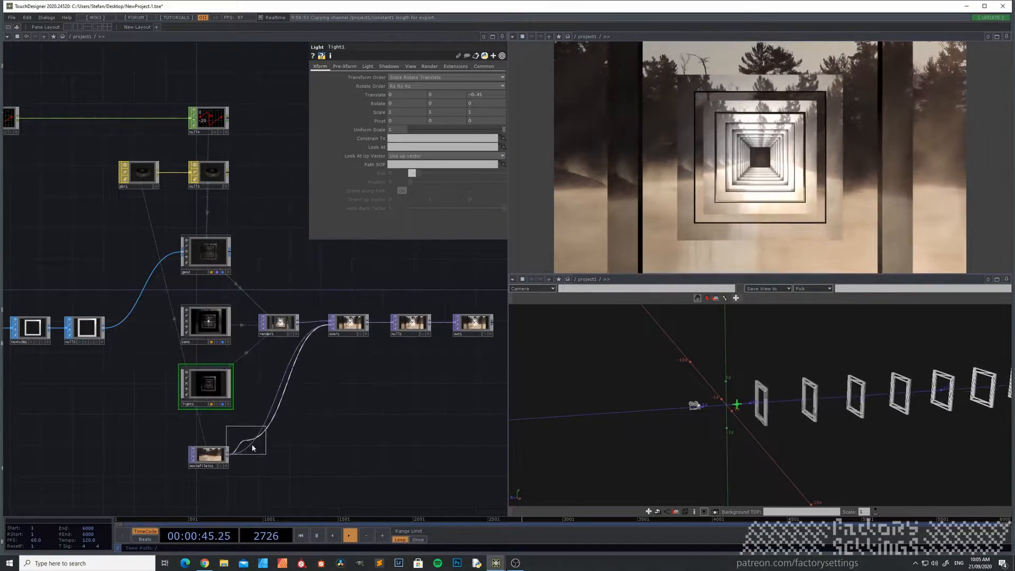
{"action": "left_click", "coordinate": [277, 456]}
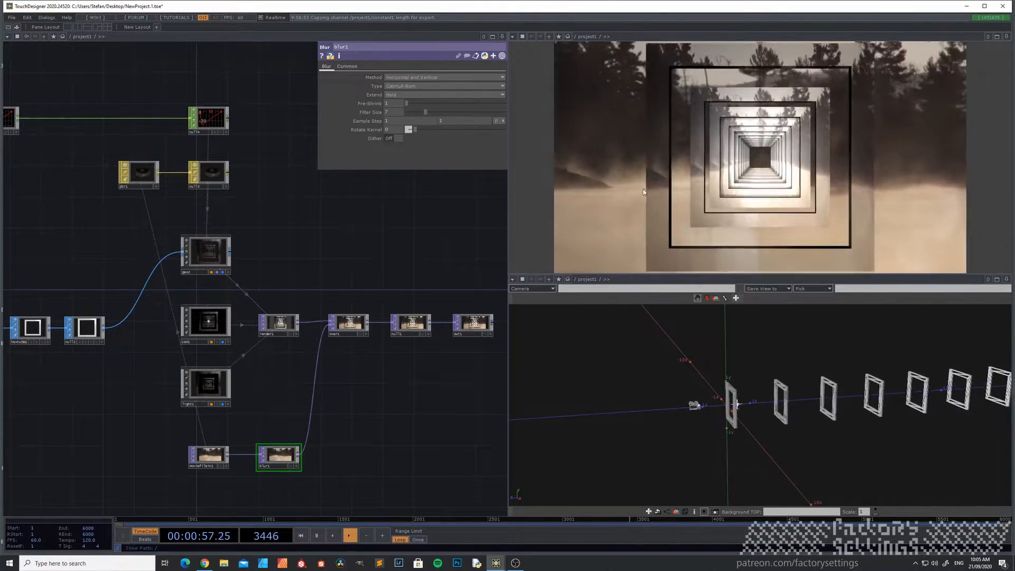
Toggle the bypass of blur1 on and off to compare the background with and without blur.
{"action": "scroll", "coordinate": [256, 459], "scroll_direction": "up", "scroll_amount": 5}
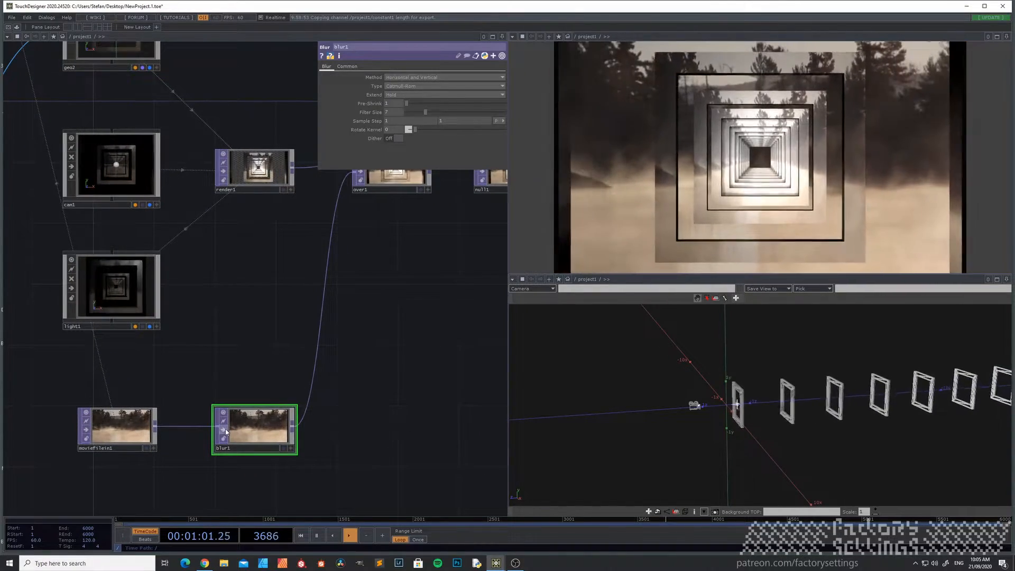
{"action": "left_click", "coordinate": [224, 431]}
{"action": "left_click", "coordinate": [223, 431]}
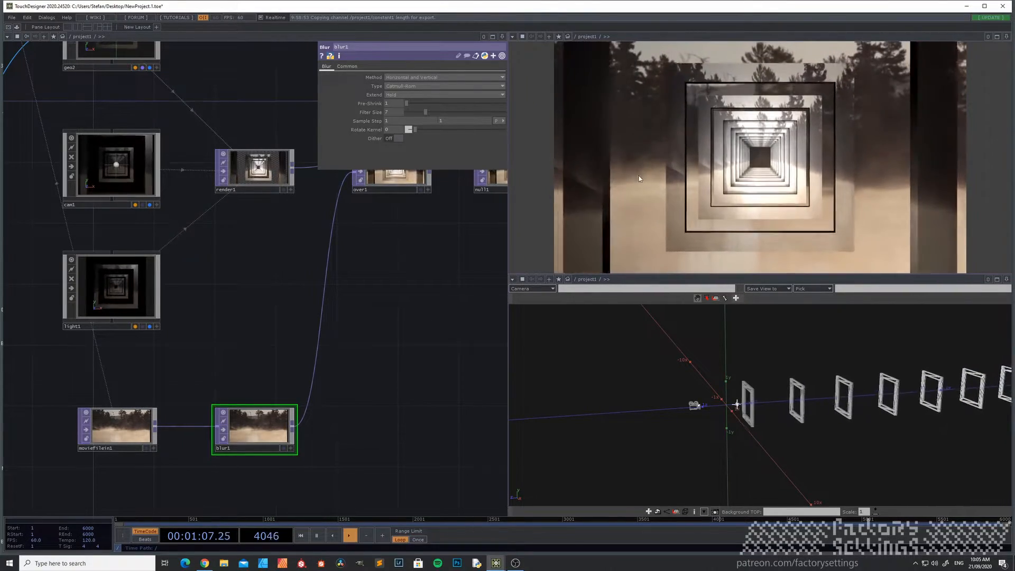
Add a Math CHOP above the limit1 chain and feed it from limit1's output.
{"action": "scroll", "coordinate": [267, 294], "scroll_direction": "down", "scroll_amount": 1}
{"action": "scroll", "coordinate": [267, 294], "scroll_direction": "down", "scroll_amount": 5}
{"action": "left_click_drag", "start_coordinate": [161, 307], "coordinate": [288, 363]}
{"action": "left_click_drag", "start_coordinate": [115, 329], "coordinate": [227, 349]}
{"action": "left_click_drag", "start_coordinate": [256, 313], "coordinate": [248, 313]}
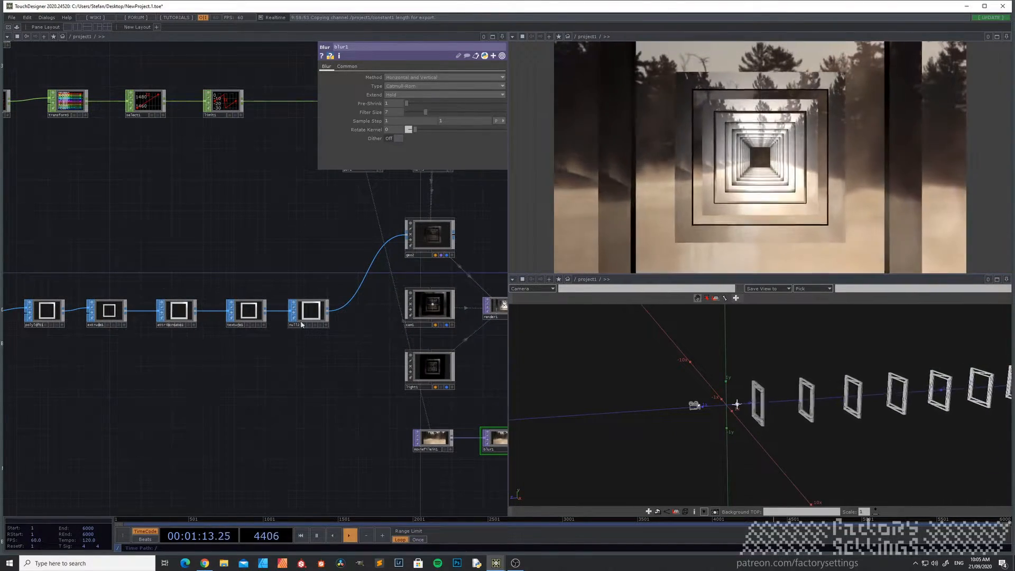
{"action": "scroll", "coordinate": [309, 346], "scroll_direction": "down", "scroll_amount": 3}
{"action": "left_click_drag", "start_coordinate": [267, 211], "coordinate": [237, 307]}
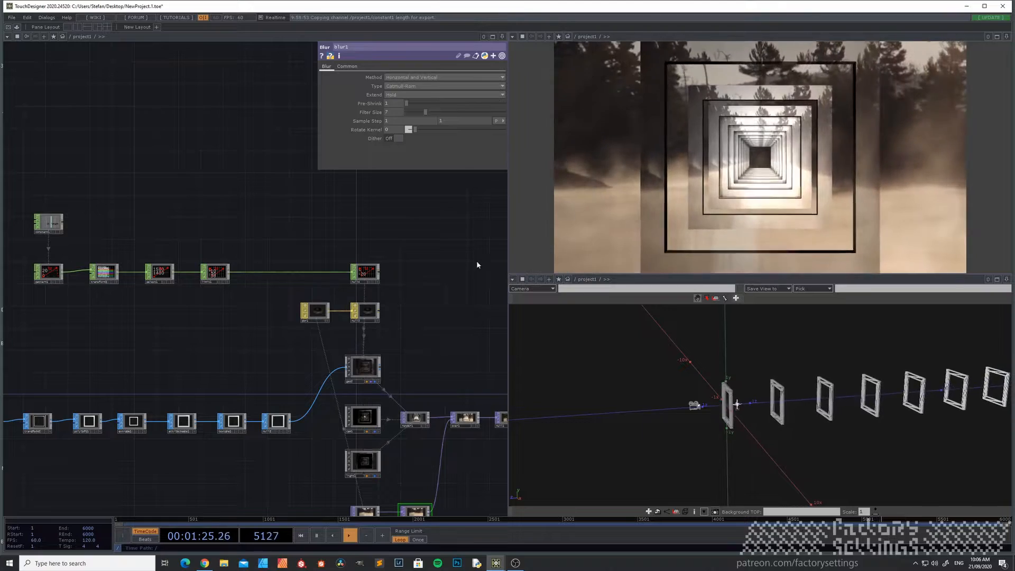
{"action": "left_click_drag", "start_coordinate": [203, 211], "coordinate": [287, 295]}
{"action": "scroll", "coordinate": [364, 283], "scroll_direction": "up", "scroll_amount": 5}
{"action": "key", "text": "Tab"}
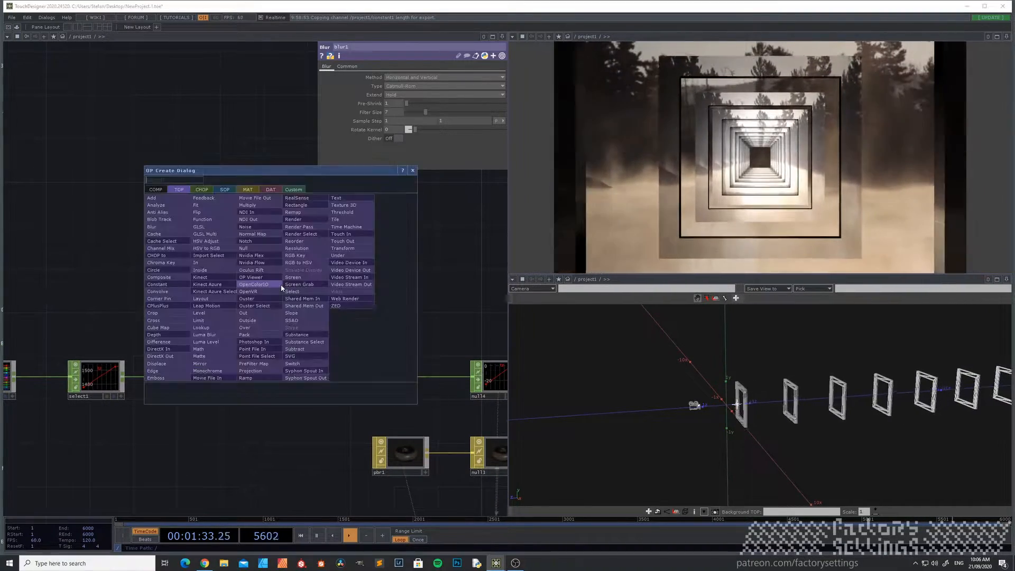
{"action": "left_click", "coordinate": [208, 191]}
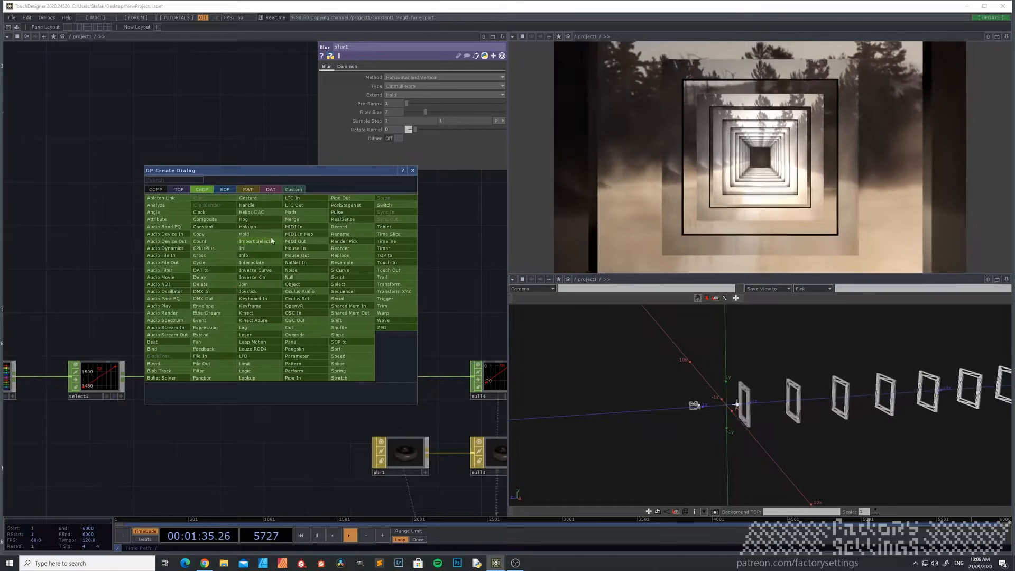
{"action": "left_click", "coordinate": [297, 214]}
{"action": "left_click", "coordinate": [305, 284]}
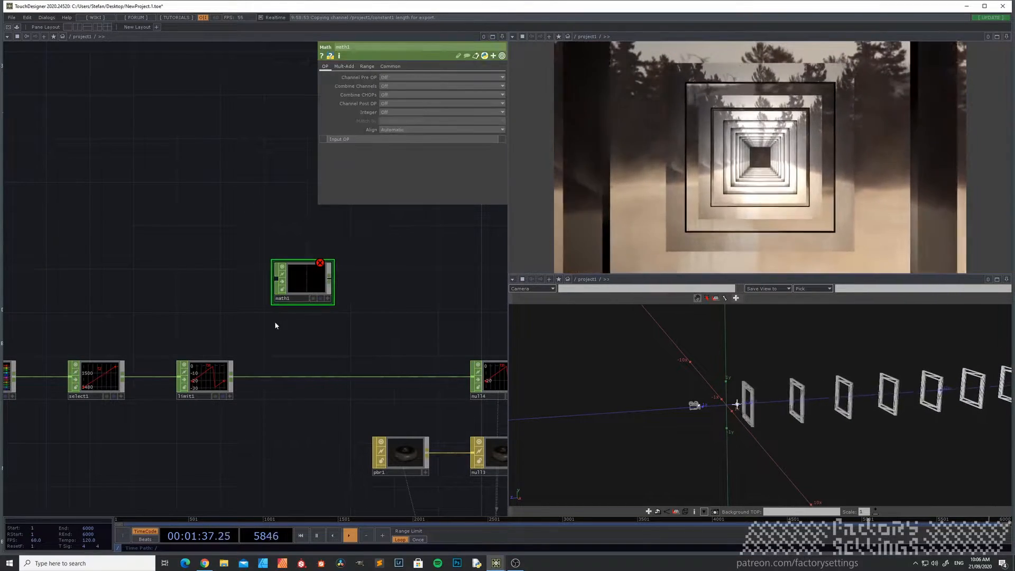
{"action": "left_click_drag", "start_coordinate": [260, 293], "coordinate": [304, 290]}
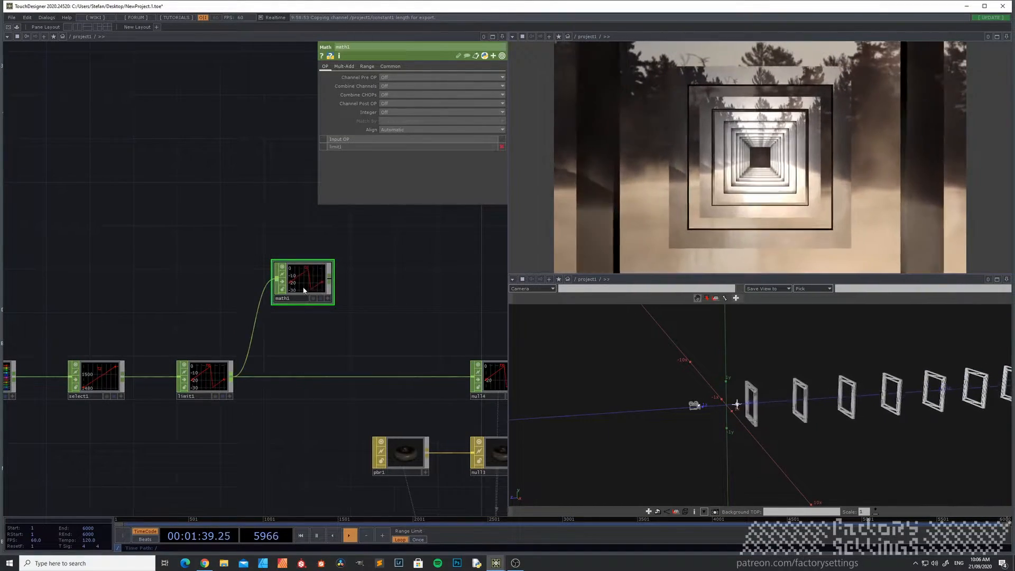
Insert a Select CHOP between limit1 and math1, rename its channel to scale, and space the nodes apart.
{"action": "middle_click_drag", "start_coordinate": [351, 338], "coordinate": [295, 317]}
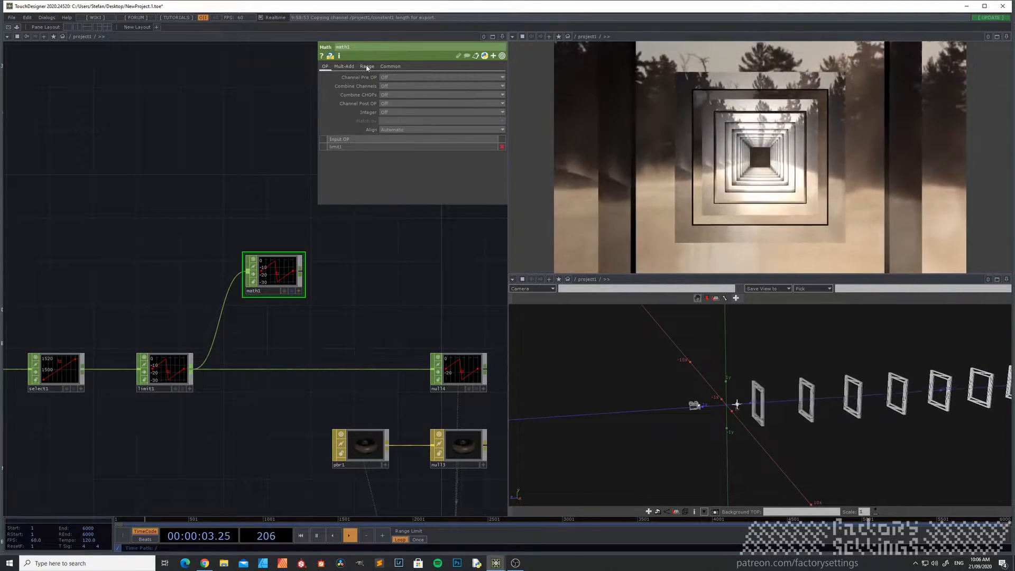
{"action": "left_click_drag", "start_coordinate": [274, 275], "coordinate": [329, 275]}
{"action": "right_click", "coordinate": [248, 316]}
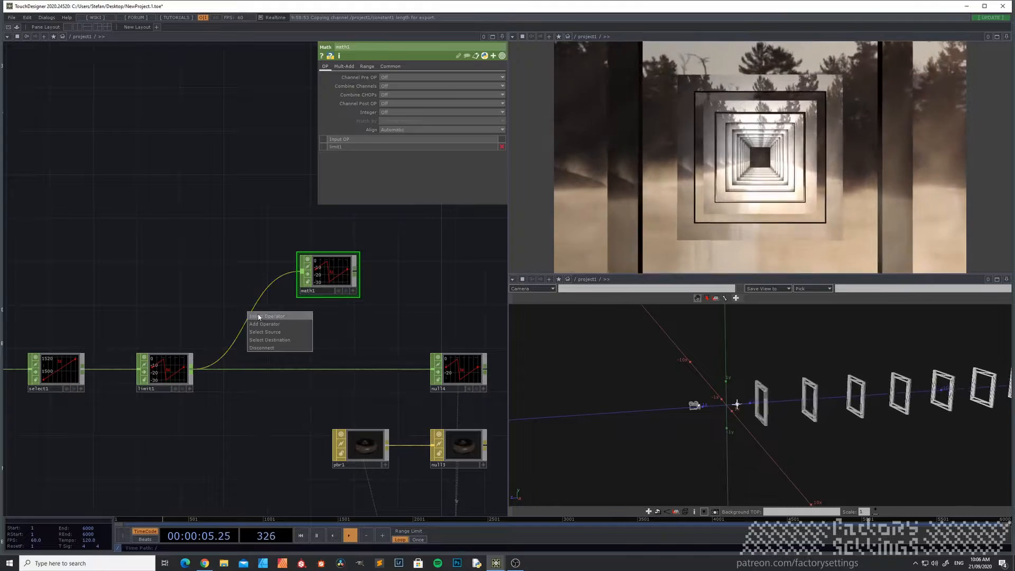
{"action": "left_click", "coordinate": [259, 316]}
{"action": "left_click", "coordinate": [331, 313]}
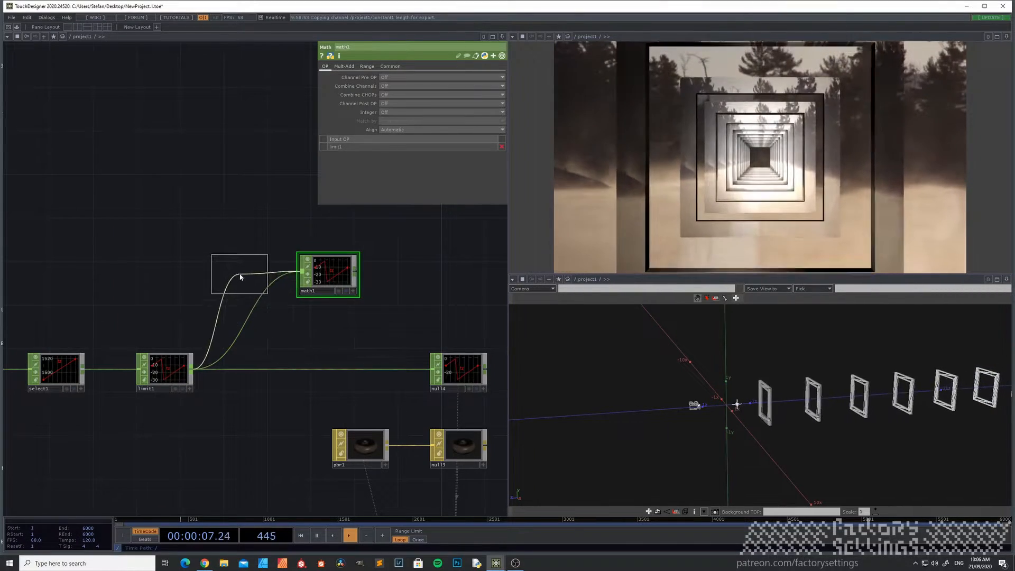
{"action": "left_click", "coordinate": [237, 272]}
{"action": "left_click", "coordinate": [388, 104]}
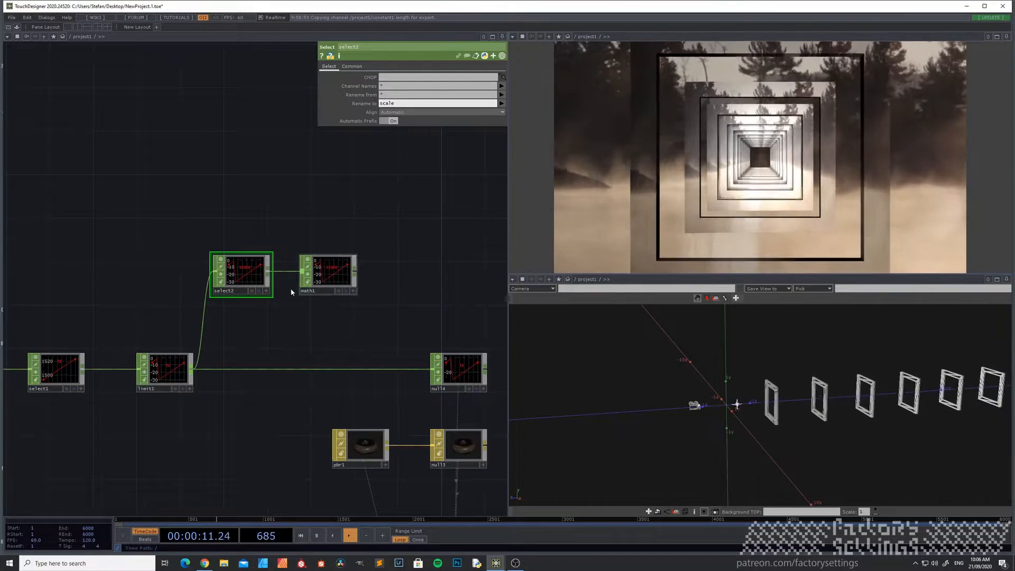
{"action": "left_click_drag", "start_coordinate": [327, 269], "coordinate": [337, 267]}
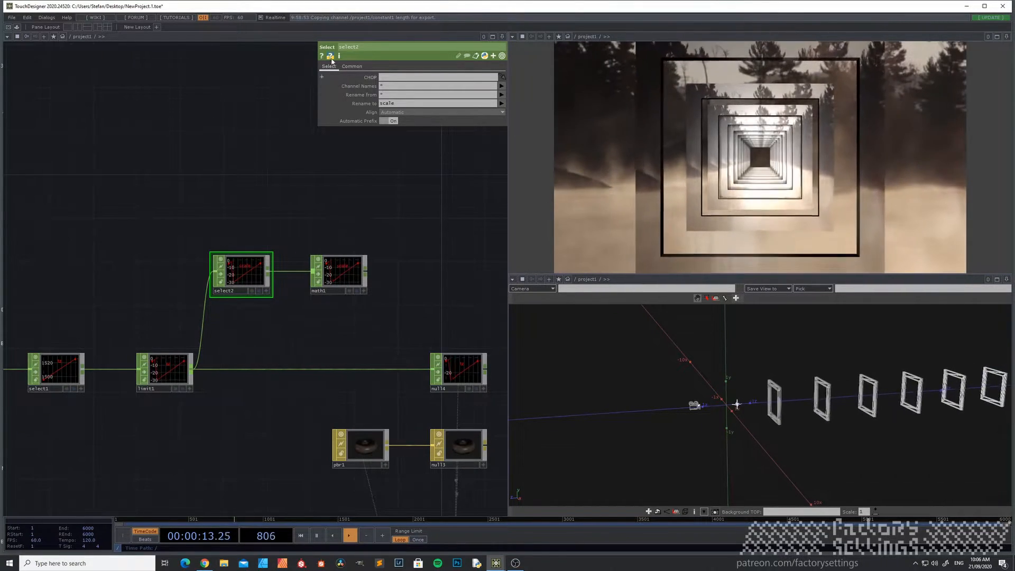
{"action": "left_click", "coordinate": [353, 67]}
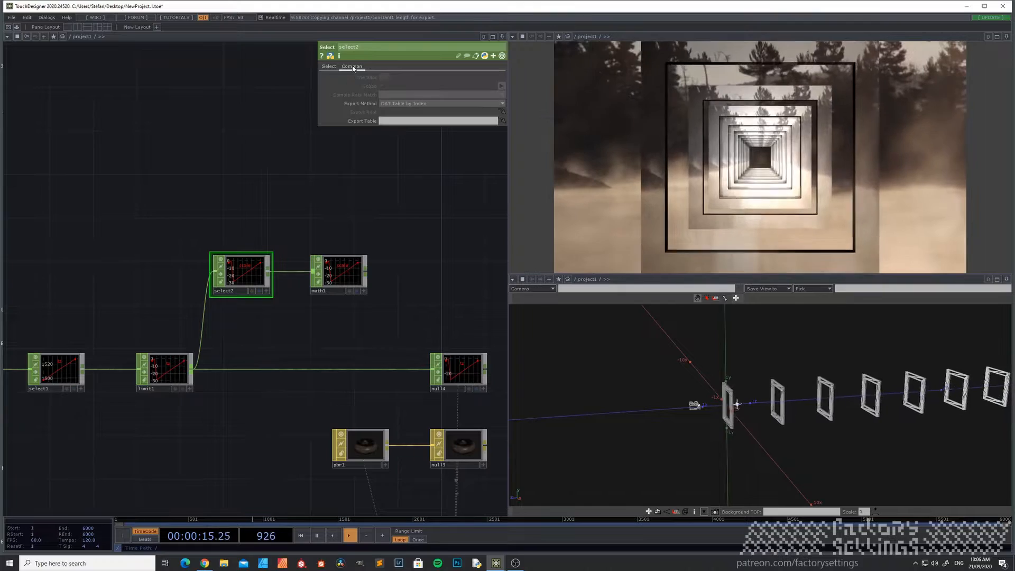
{"action": "left_click", "coordinate": [329, 67]}
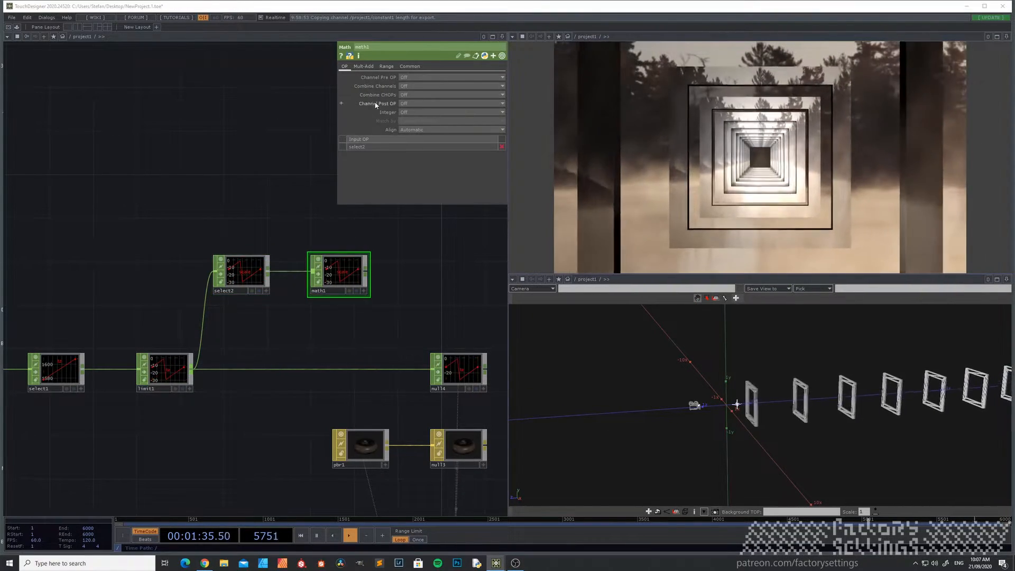
Examine math1's range parameters, limit1's minimum and maximum, and pattern1's length and output range.
{"action": "left_click", "coordinate": [392, 67]}
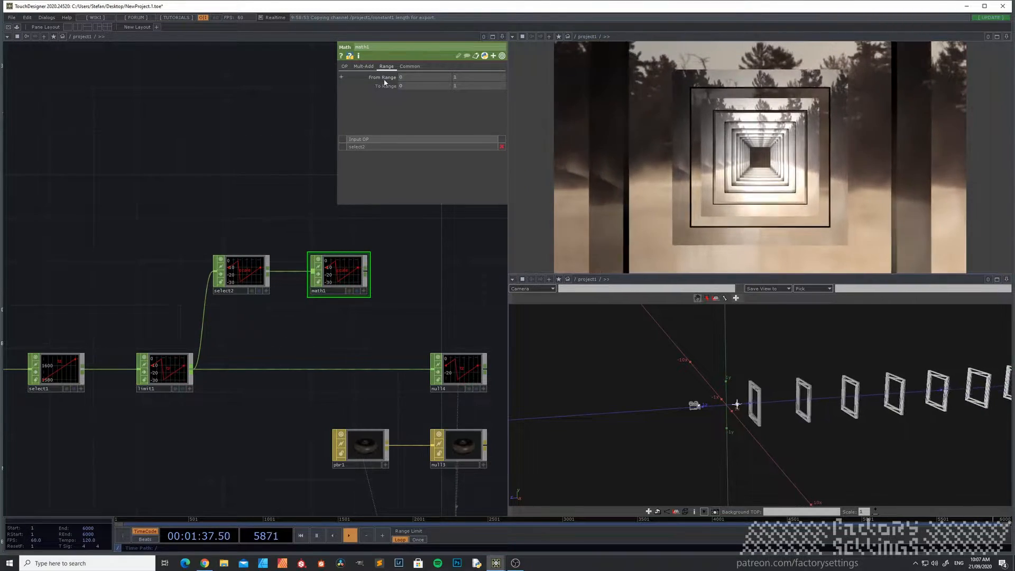
{"action": "scroll", "coordinate": [254, 286], "scroll_direction": "up", "scroll_amount": 3}
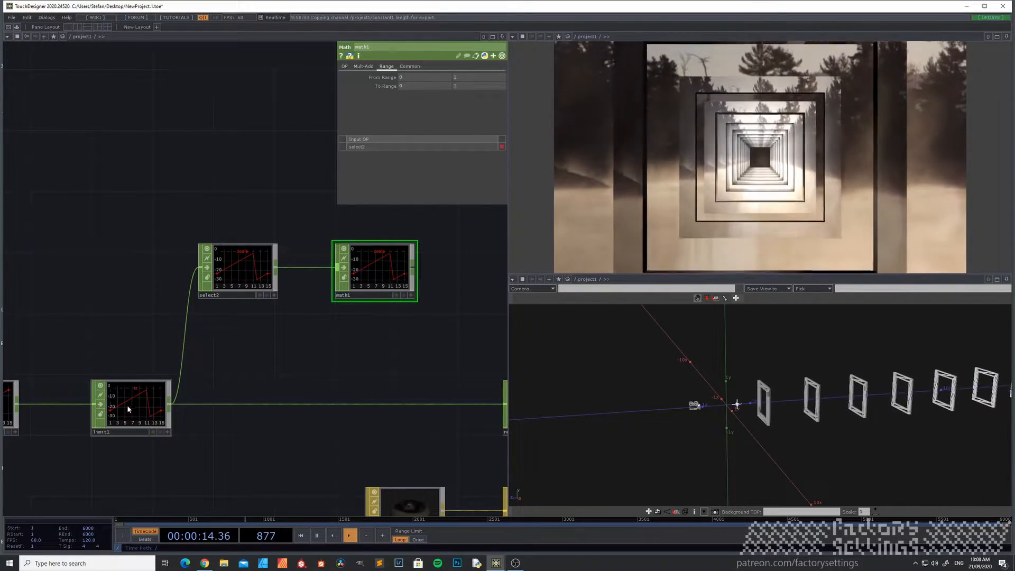
{"action": "scroll", "coordinate": [244, 326], "scroll_direction": "down", "scroll_amount": 3}
{"action": "left_click_drag", "start_coordinate": [288, 392], "coordinate": [388, 380]}
{"action": "left_click_drag", "start_coordinate": [135, 434], "coordinate": [261, 424]}
{"action": "scroll", "coordinate": [269, 424], "scroll_direction": "down", "scroll_amount": 3}
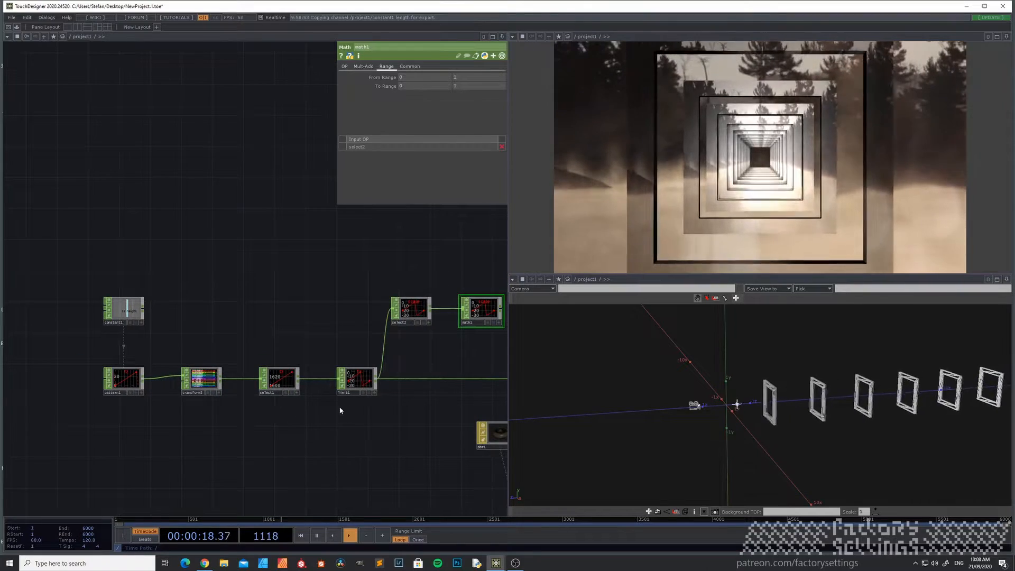
{"action": "left_click", "coordinate": [355, 379]}
{"action": "left_click_drag", "start_coordinate": [246, 279], "coordinate": [126, 303]}
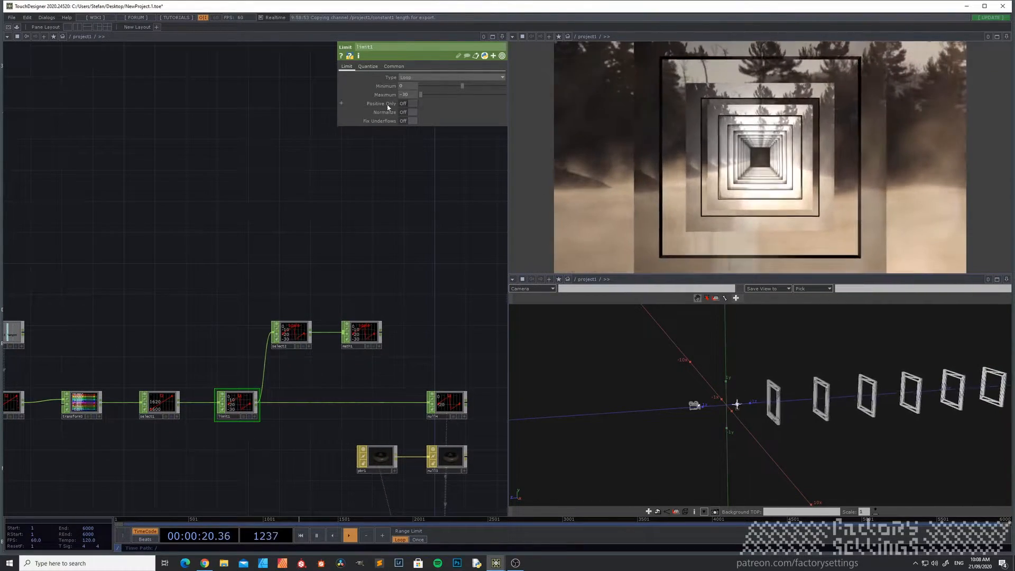
{"action": "left_click_drag", "start_coordinate": [254, 283], "coordinate": [393, 253]}
{"action": "left_click", "coordinate": [141, 373]}
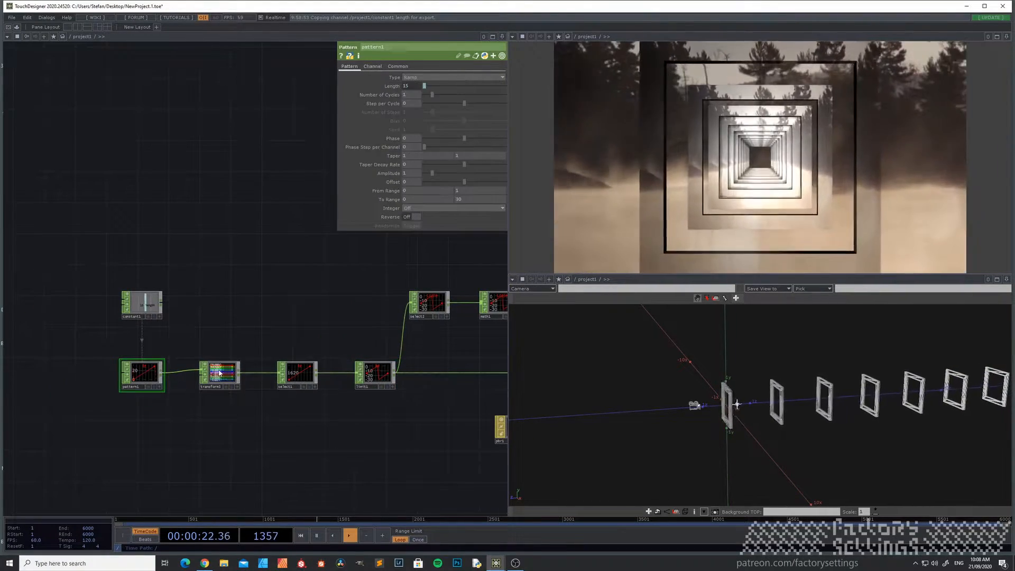
{"action": "left_click_drag", "start_coordinate": [330, 295], "coordinate": [261, 284]}
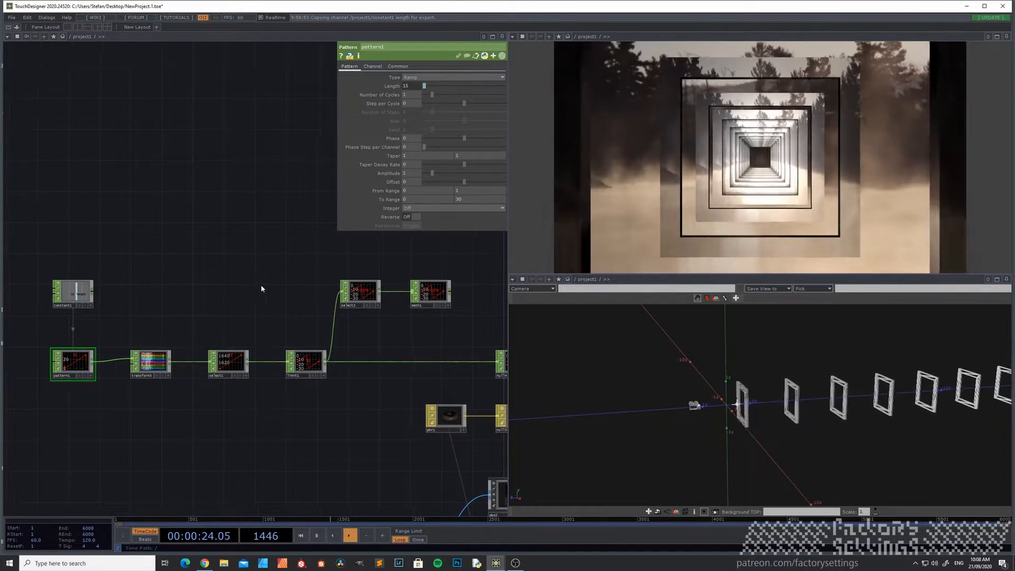
{"action": "left_click", "coordinate": [312, 366]}
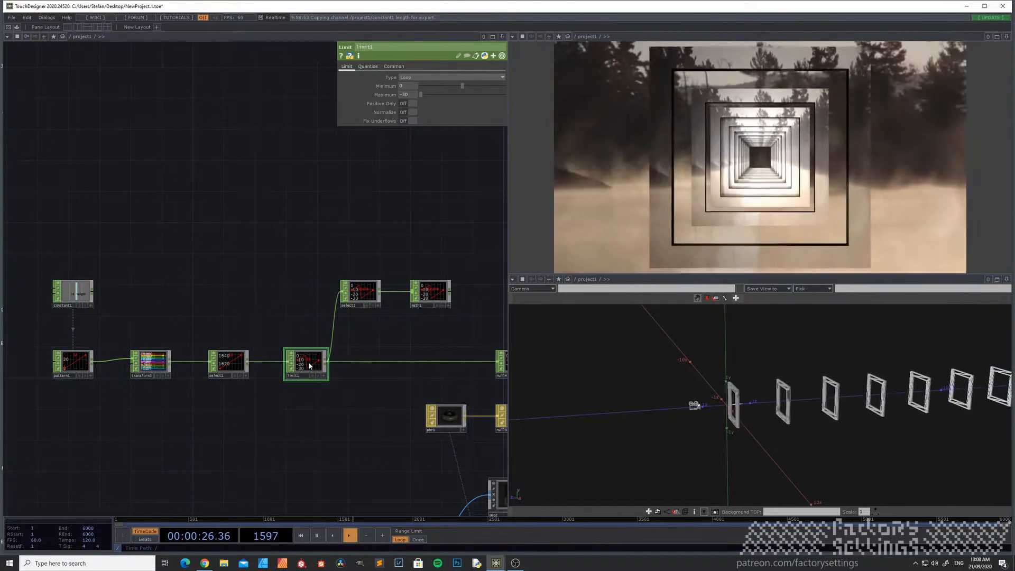
{"action": "left_click", "coordinate": [76, 366]}
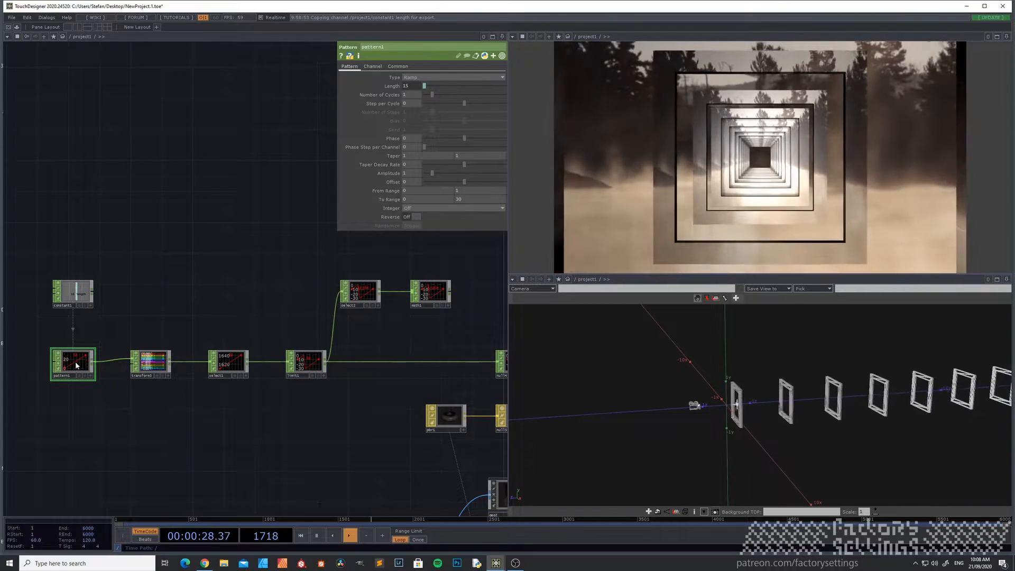
Add a second channel named length to constant1 and rename its first channel to divisions.
{"action": "left_click_drag", "start_coordinate": [131, 277], "coordinate": [160, 269]}
{"action": "left_click", "coordinate": [102, 285]}
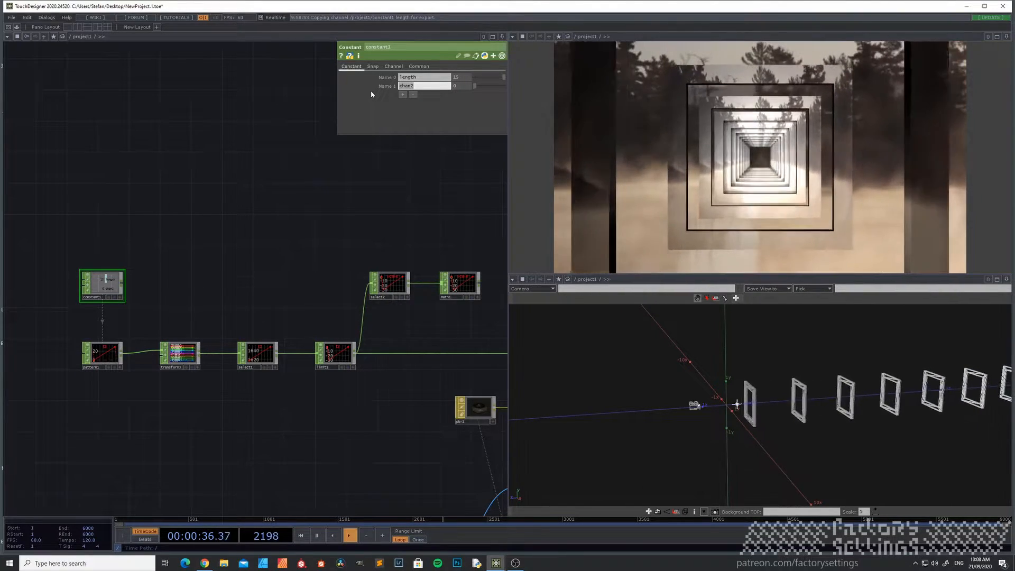
{"action": "type", "text": "length"}
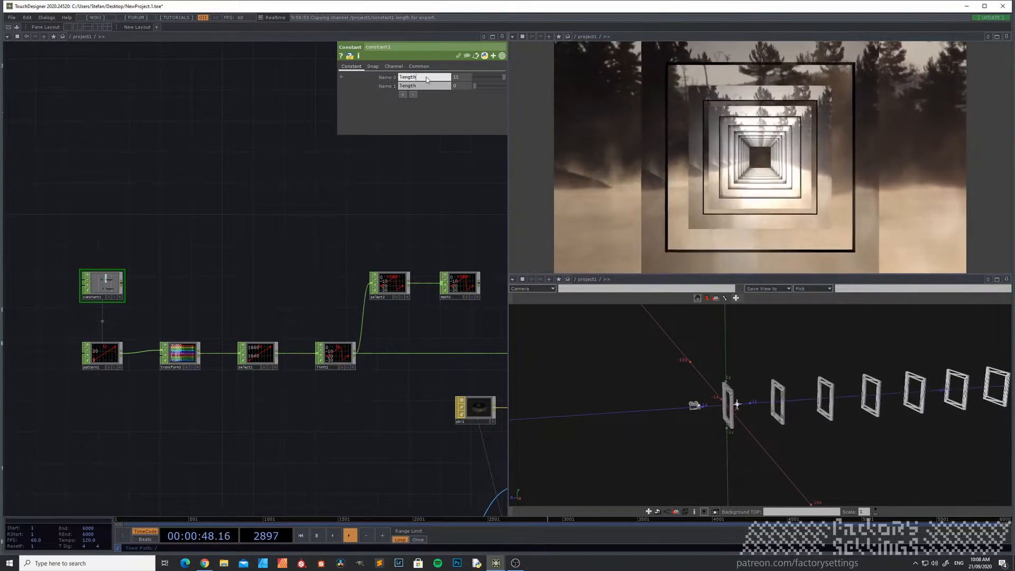
{"action": "type", "text": "divi"}
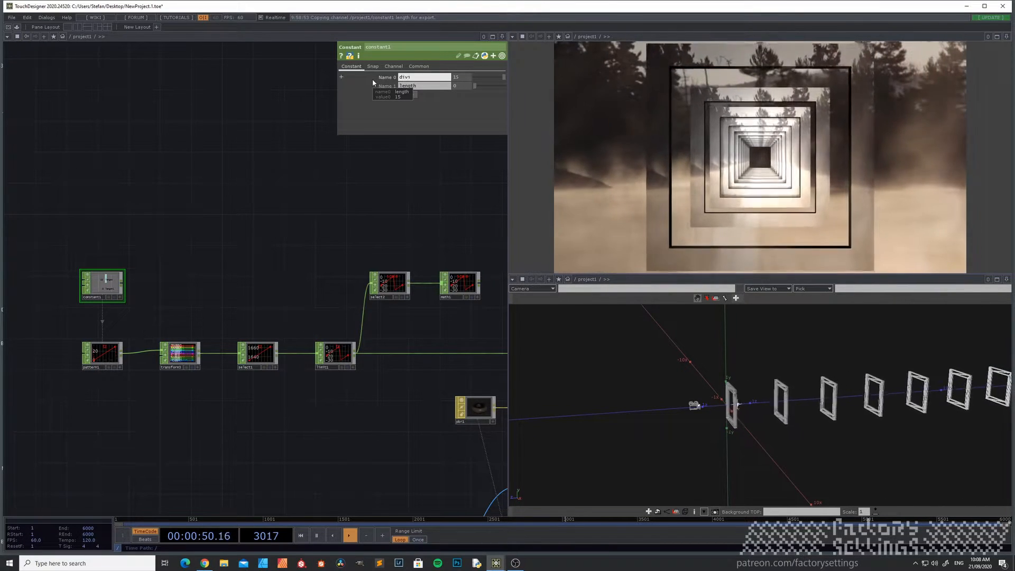
{"action": "type", "text": "sions"}
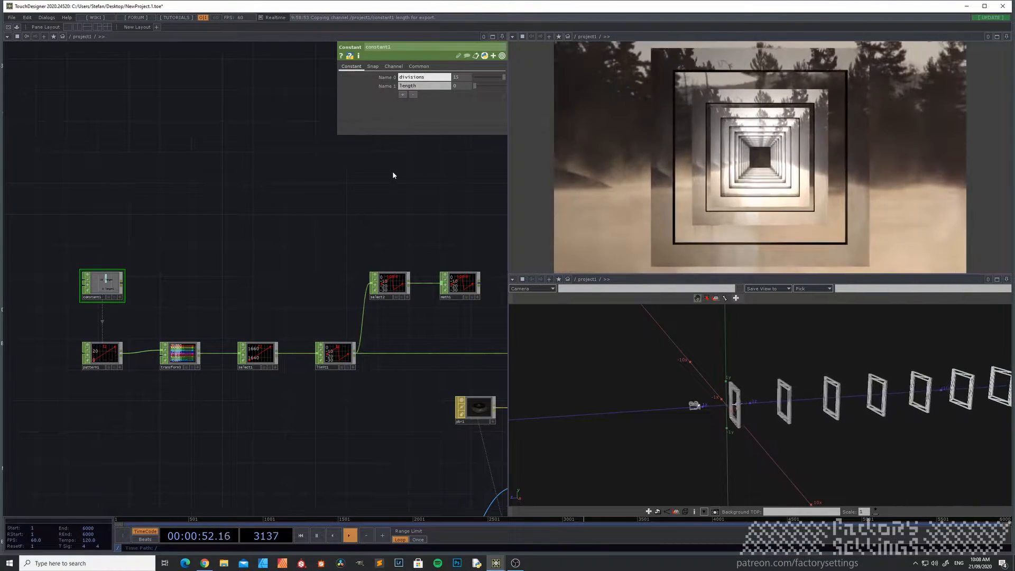
{"action": "key", "text": "Return"}
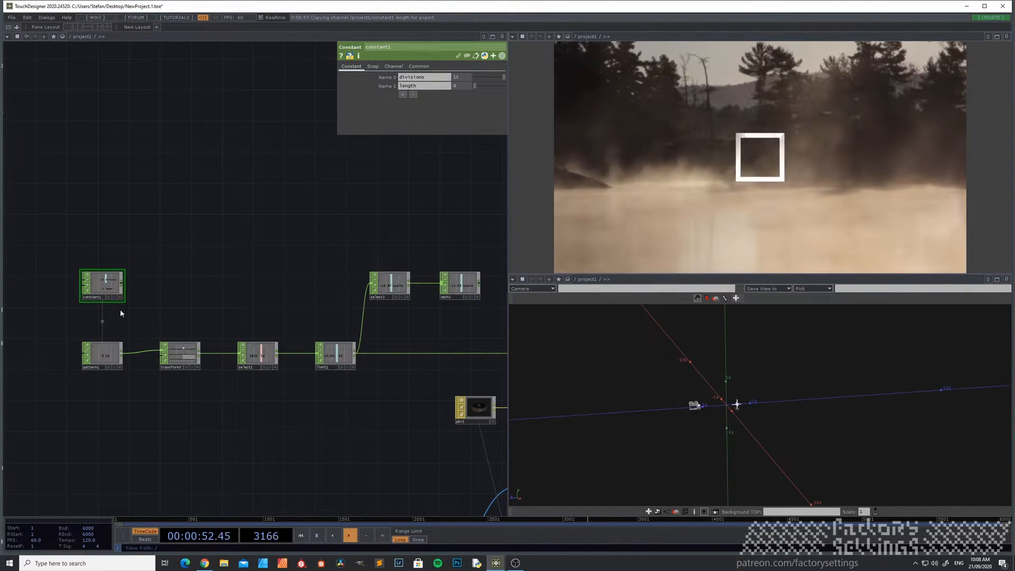
Change pattern1's Length expression to op('constant1')['divisions'].
{"action": "left_click", "coordinate": [101, 357]}
{"action": "left_click", "coordinate": [341, 86]}
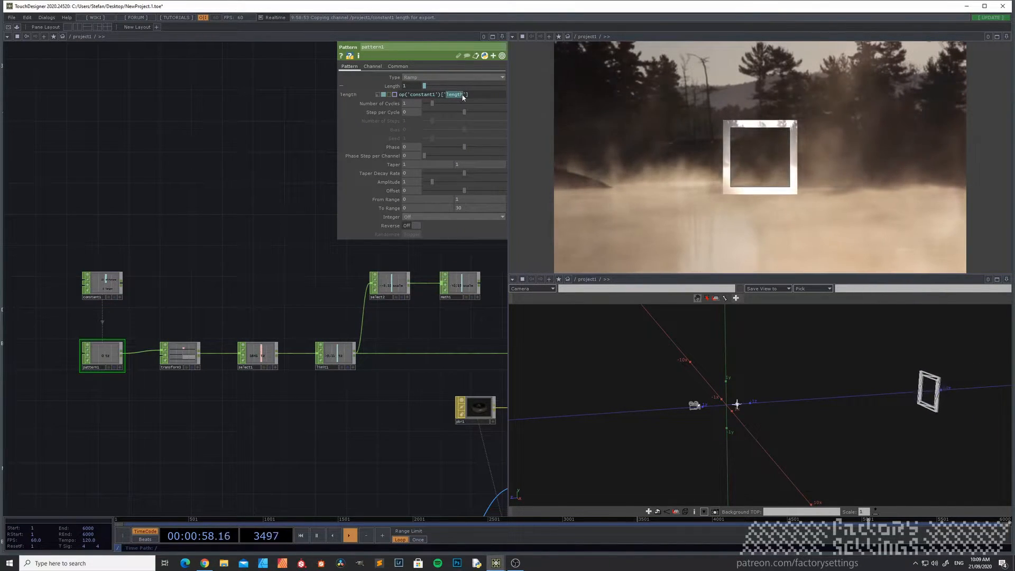
{"action": "type", "text": "ivision"}
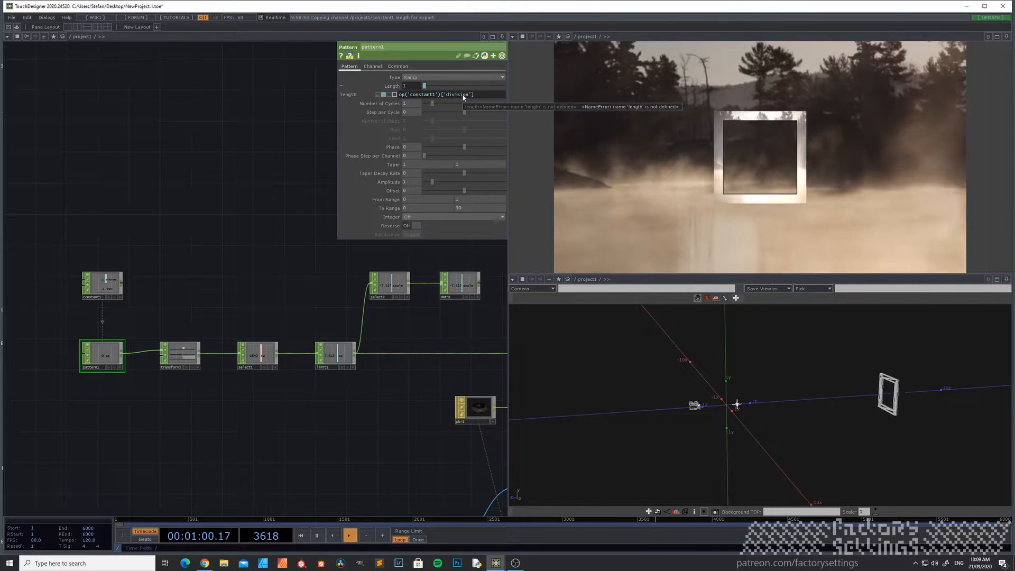
{"action": "type", "text": "s"}
{"action": "key", "text": "Return"}
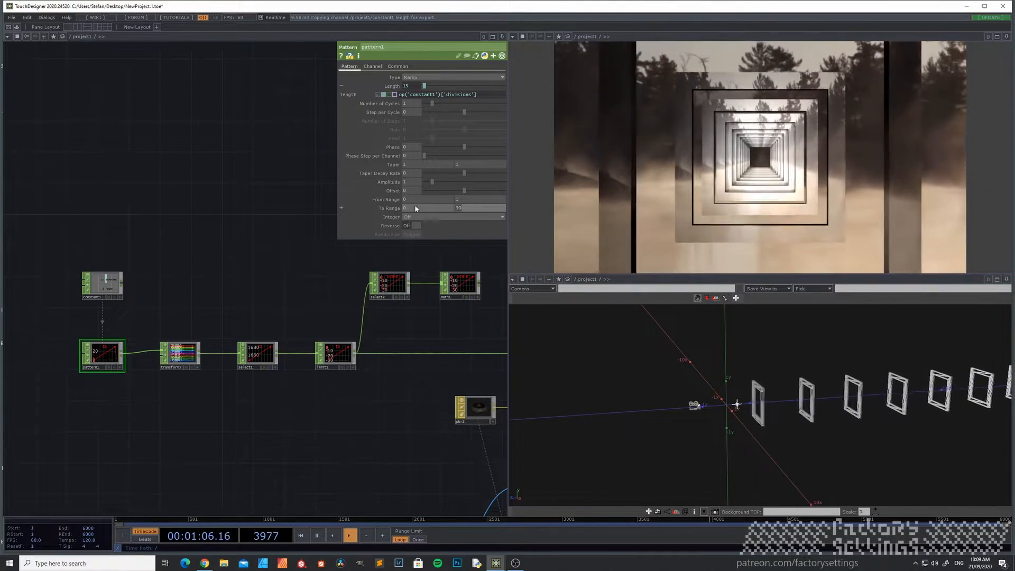
Set the upper To Range value of pattern1 to the expression op('constant1')['length'].
{"action": "type", "text": "op('"}
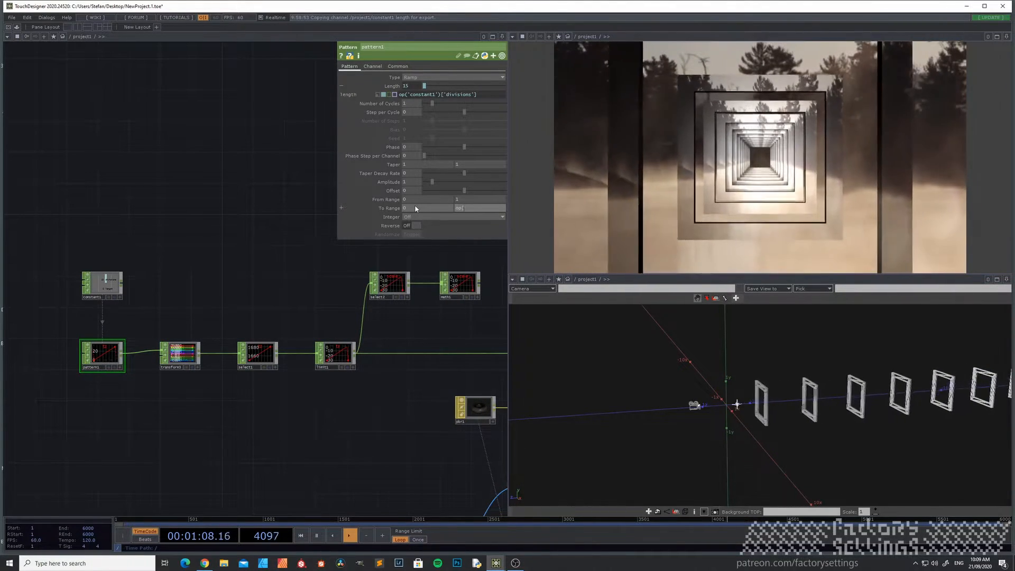
{"action": "type", "text": "cobns"}
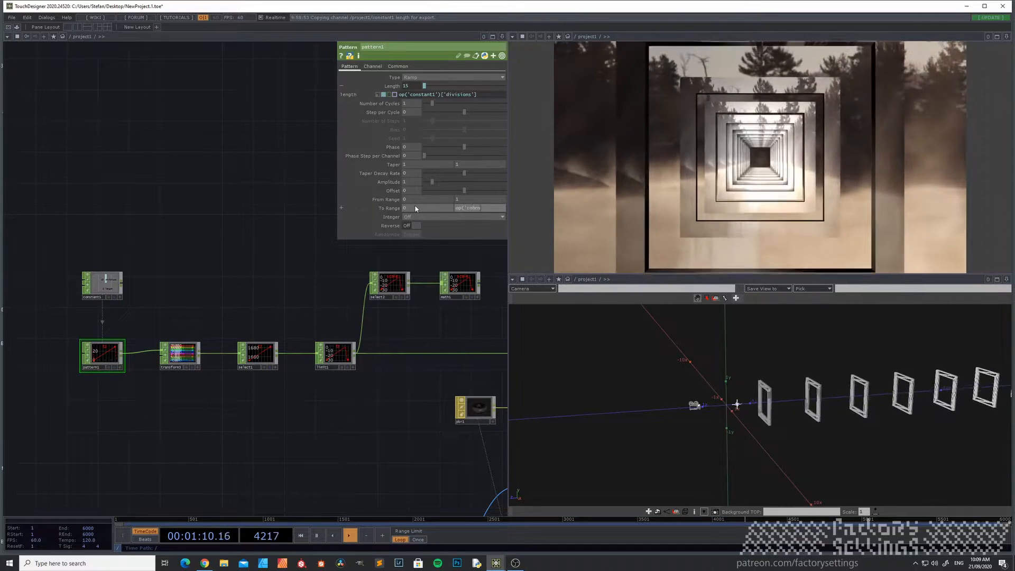
{"action": "key", "text": "BackSpace"}
{"action": "key", "text": "BackSpace"}
{"action": "key", "text": "BackSpace"}
{"action": "type", "text": "nstant"}
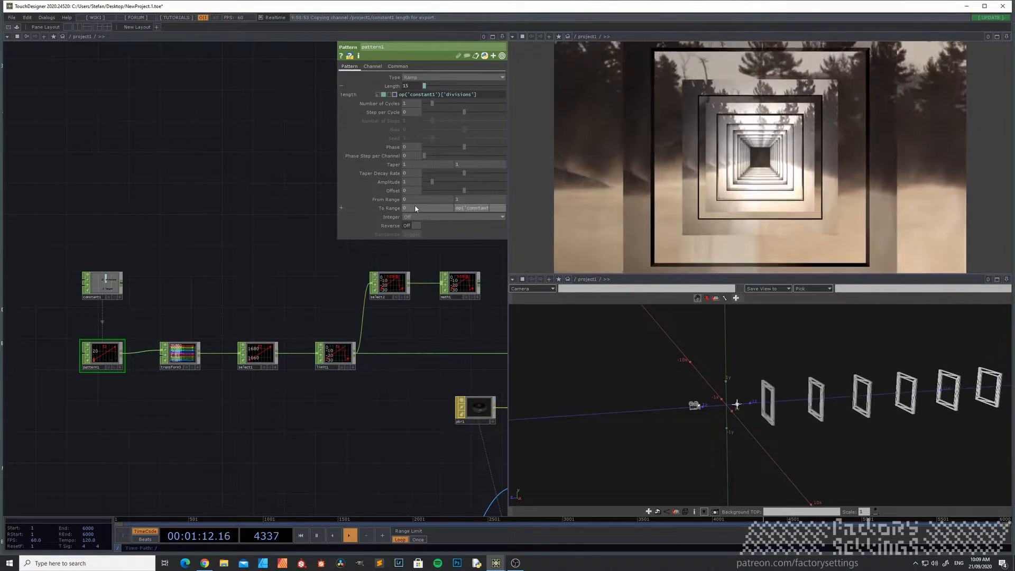
{"action": "type", "text": "1"}
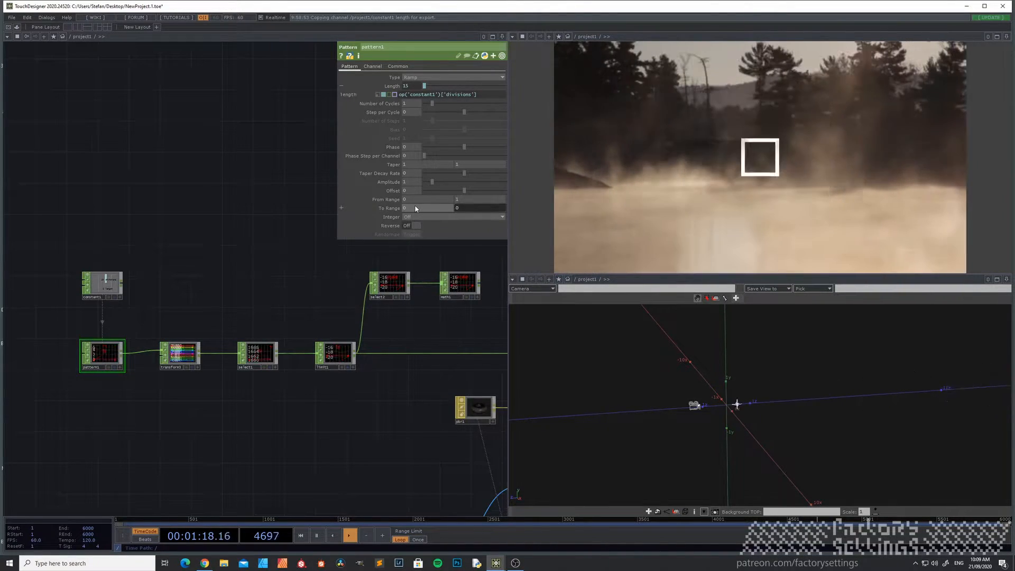
Set the length channel of constant1 to 30.
{"action": "left_click", "coordinate": [108, 287]}
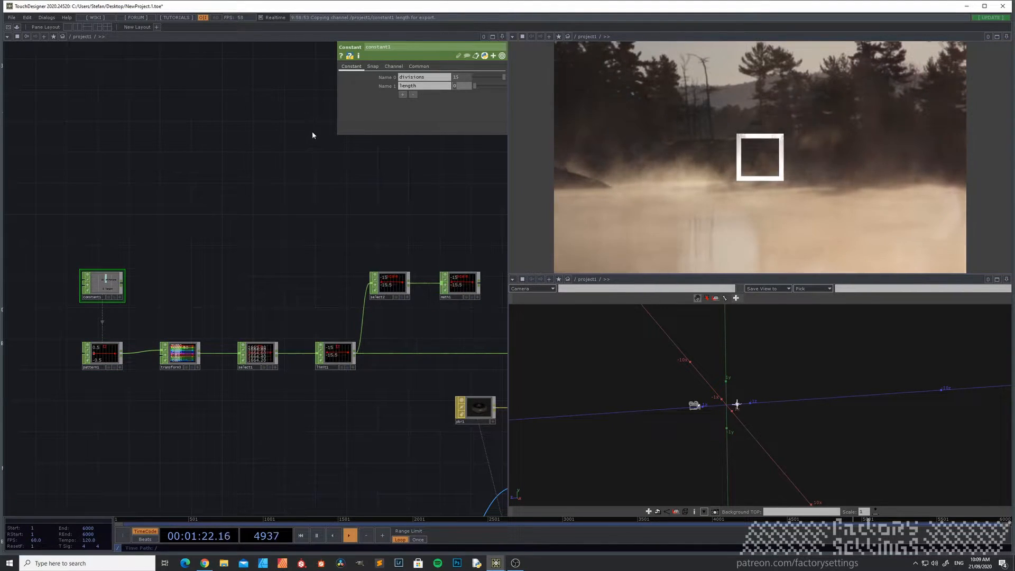
{"action": "type", "text": "30"}
{"action": "key", "text": "Return"}
Drive limit1's Maximum with the negative of constant1's length channel.
{"action": "left_click_drag", "start_coordinate": [427, 299], "coordinate": [282, 290]}
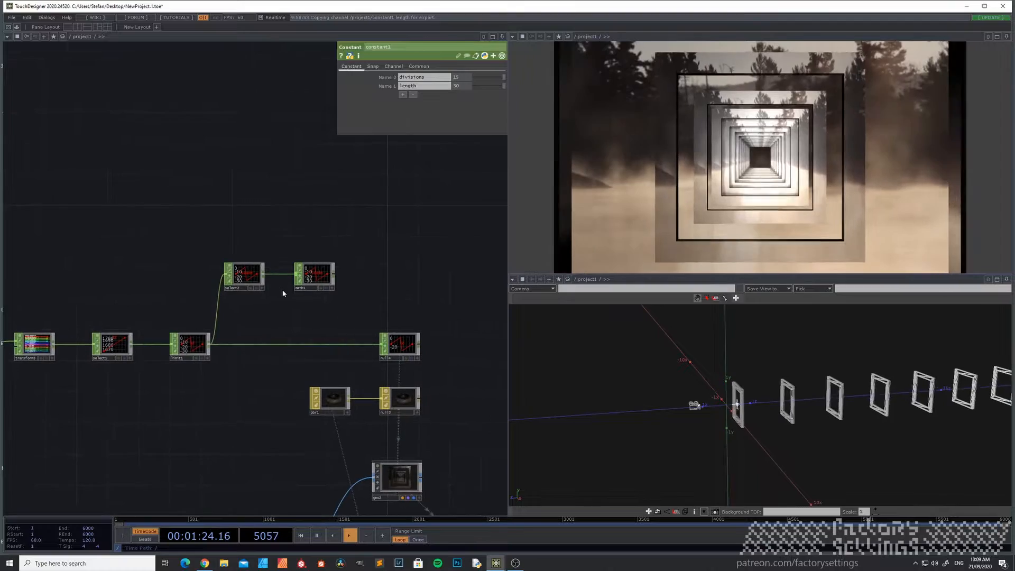
{"action": "left_click", "coordinate": [318, 279]}
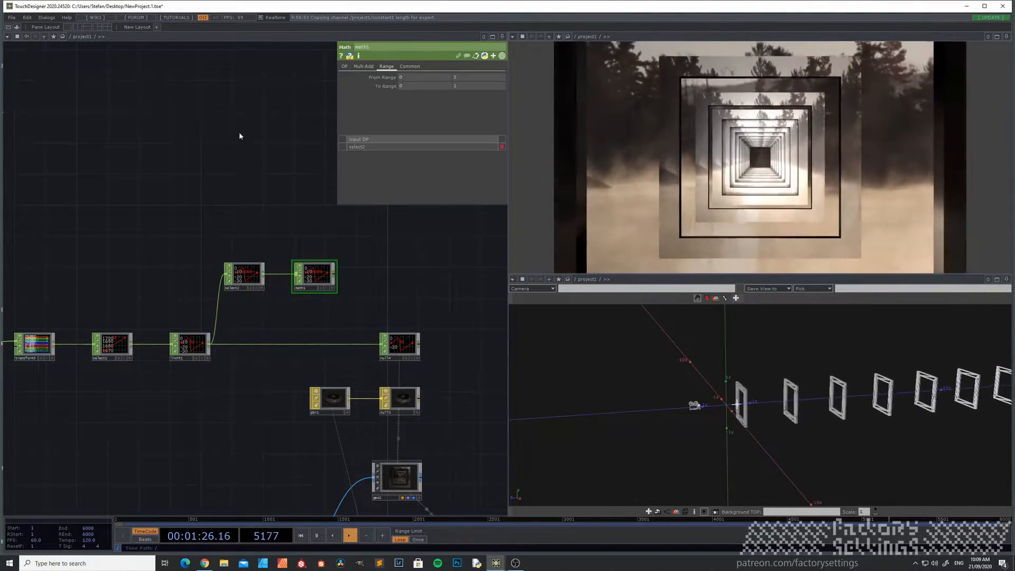
{"action": "left_click_drag", "start_coordinate": [174, 125], "coordinate": [253, 128]}
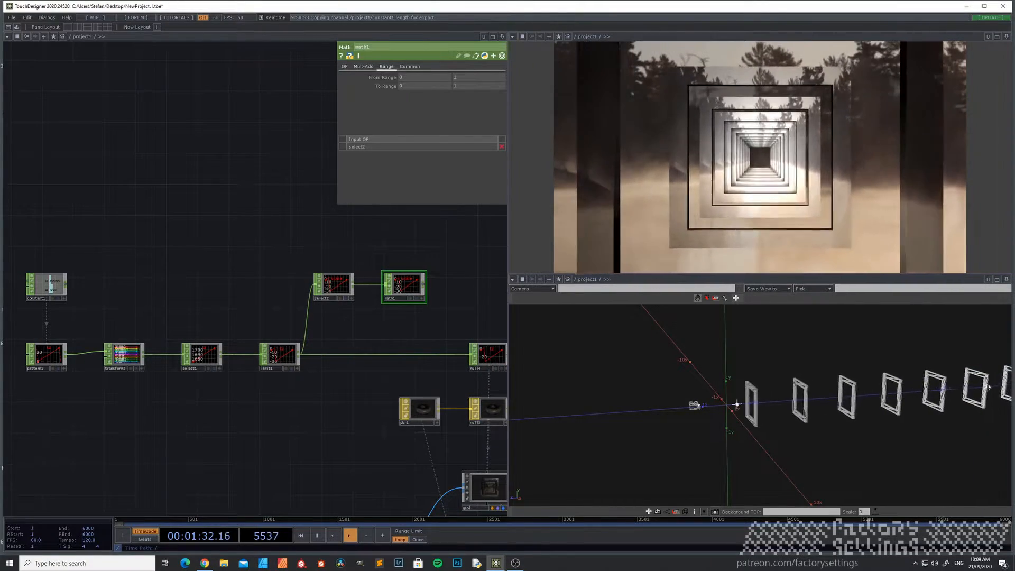
{"action": "scroll", "coordinate": [306, 349], "scroll_direction": "up", "scroll_amount": 5}
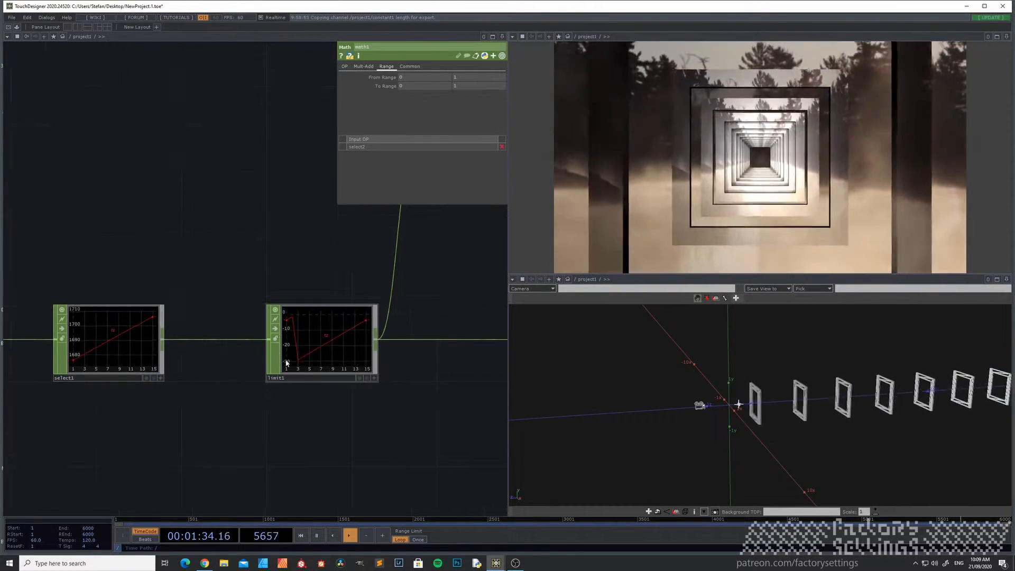
{"action": "left_click", "coordinate": [326, 336]}
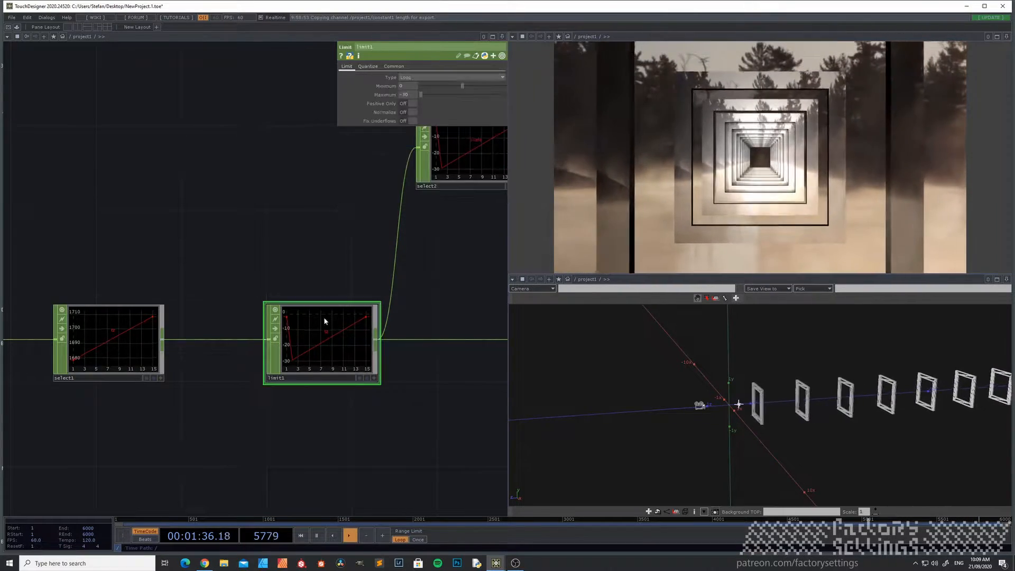
{"action": "scroll", "coordinate": [271, 164], "scroll_direction": "down", "scroll_amount": 4}
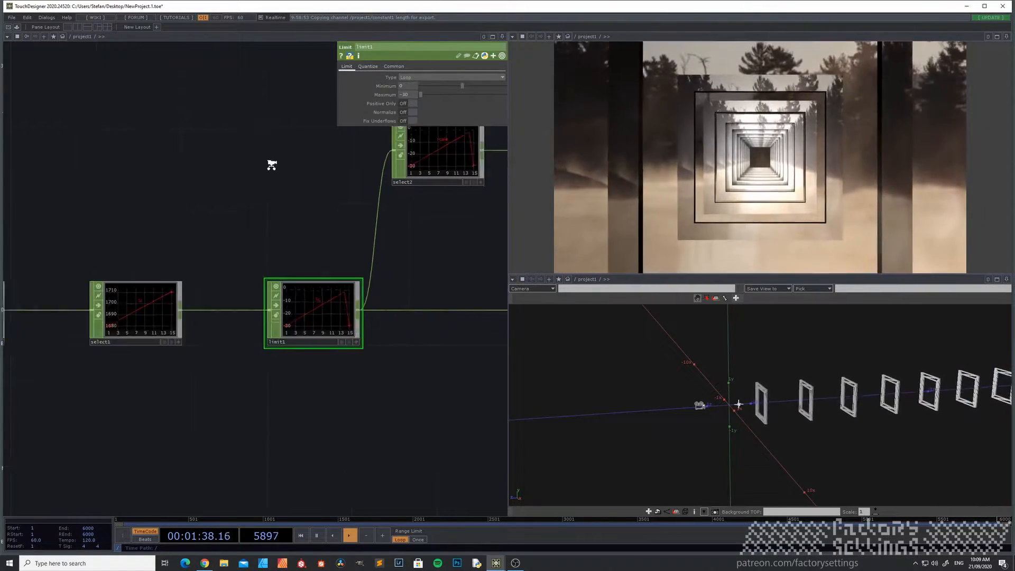
{"action": "left_click_drag", "start_coordinate": [223, 180], "coordinate": [348, 228]}
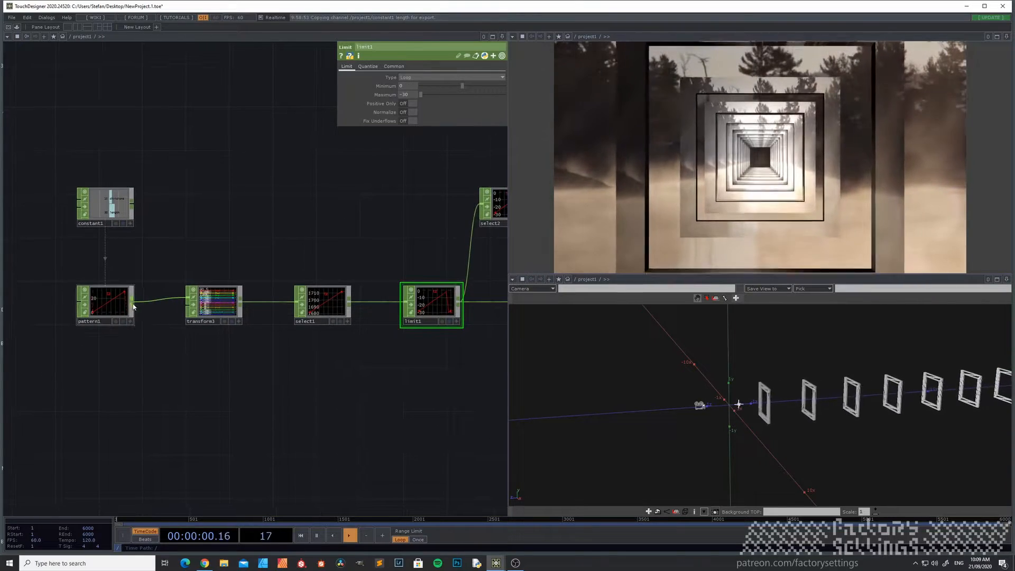
{"action": "left_click", "coordinate": [109, 307]}
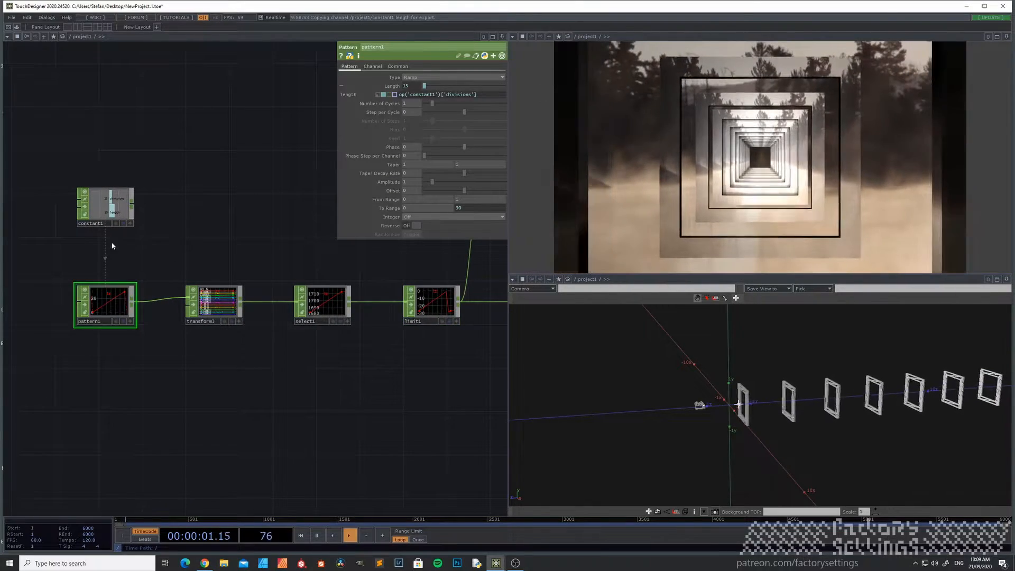
{"action": "left_click", "coordinate": [440, 306]}
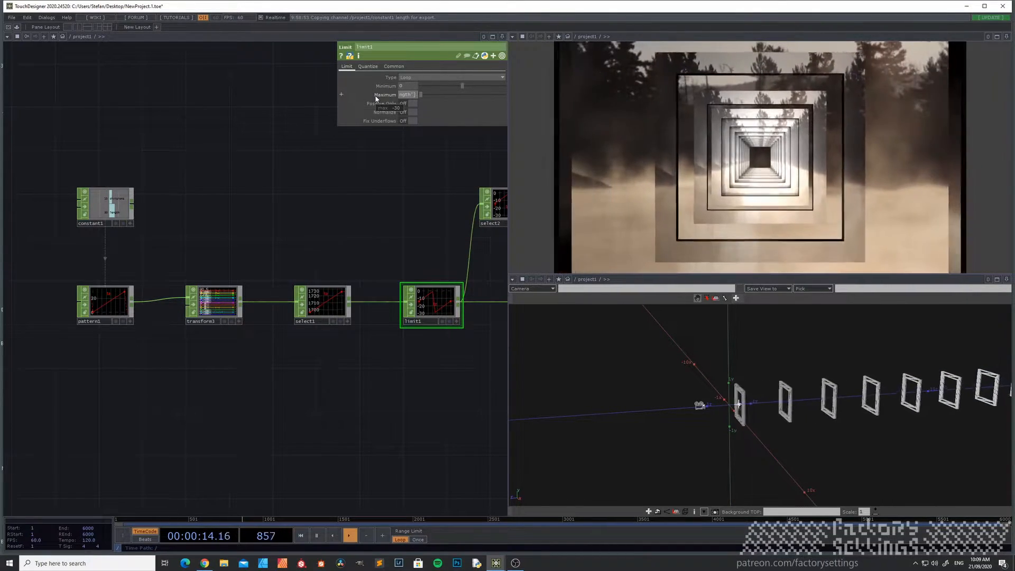
{"action": "key", "text": "Return"}
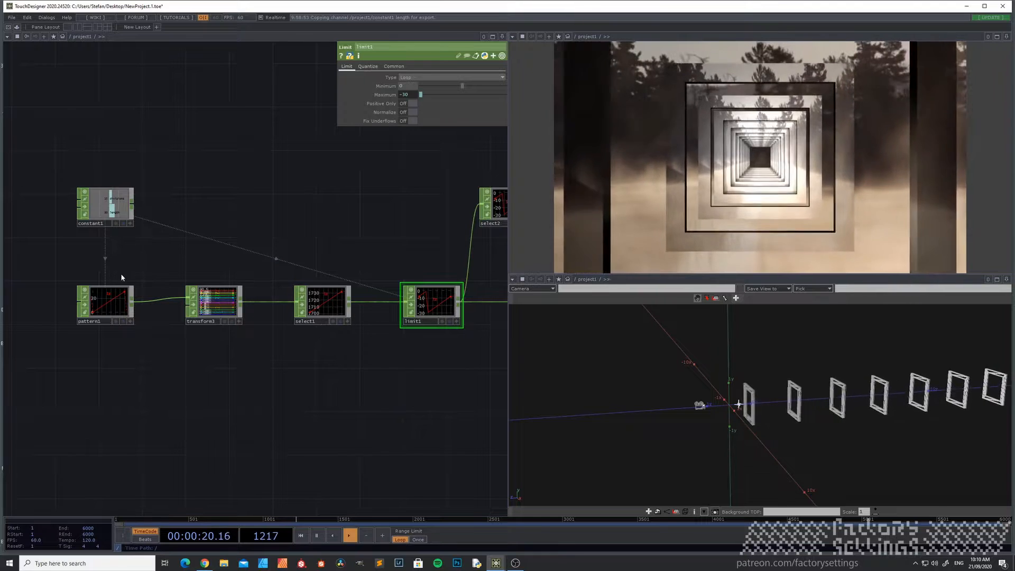
Try out different values for the divisions and length channels of constant1 and check the frames in the 3D view.
{"action": "left_click", "coordinate": [92, 206]}
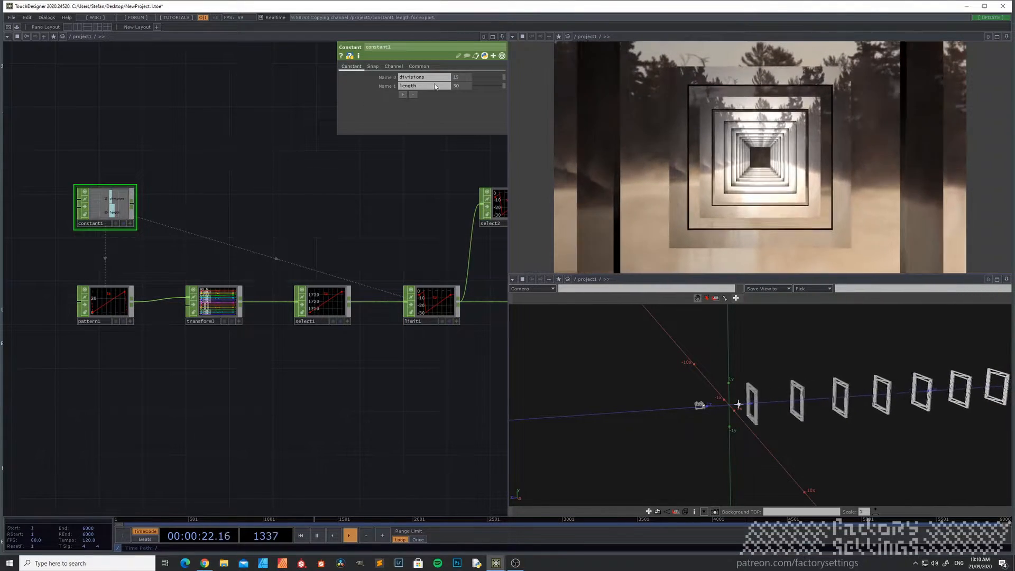
{"action": "left_click", "coordinate": [505, 77]}
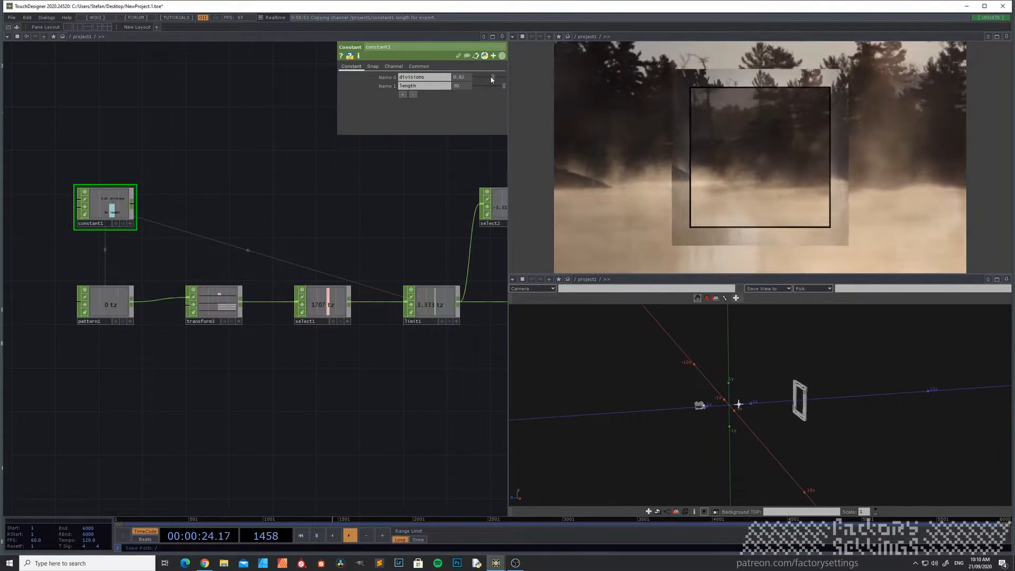
{"action": "middle_click_drag", "start_coordinate": [459, 77], "coordinate": [495, 65]}
{"action": "left_click_drag", "start_coordinate": [355, 185], "coordinate": [243, 188]}
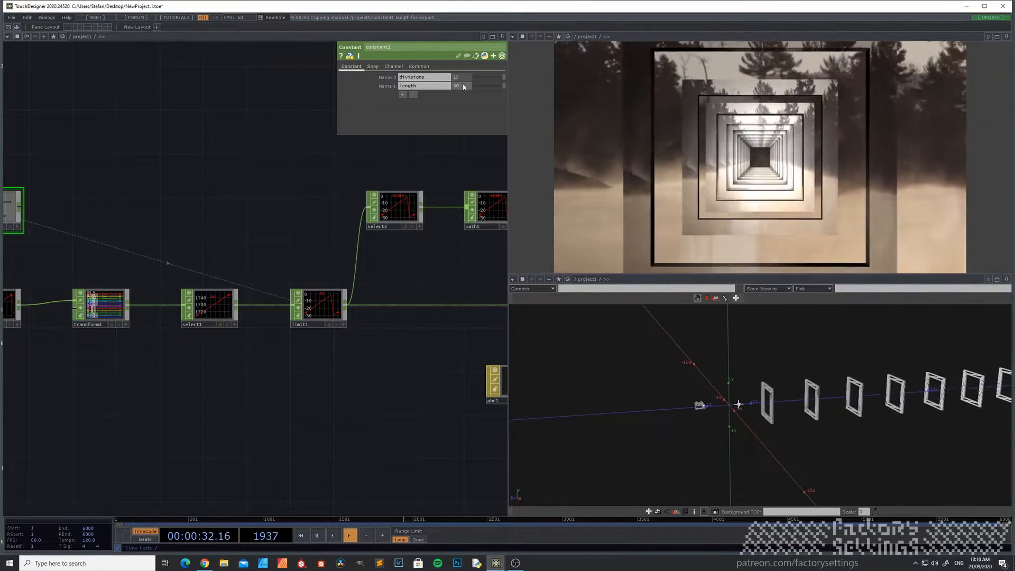
{"action": "right_click_drag", "start_coordinate": [912, 376], "coordinate": [792, 365]}
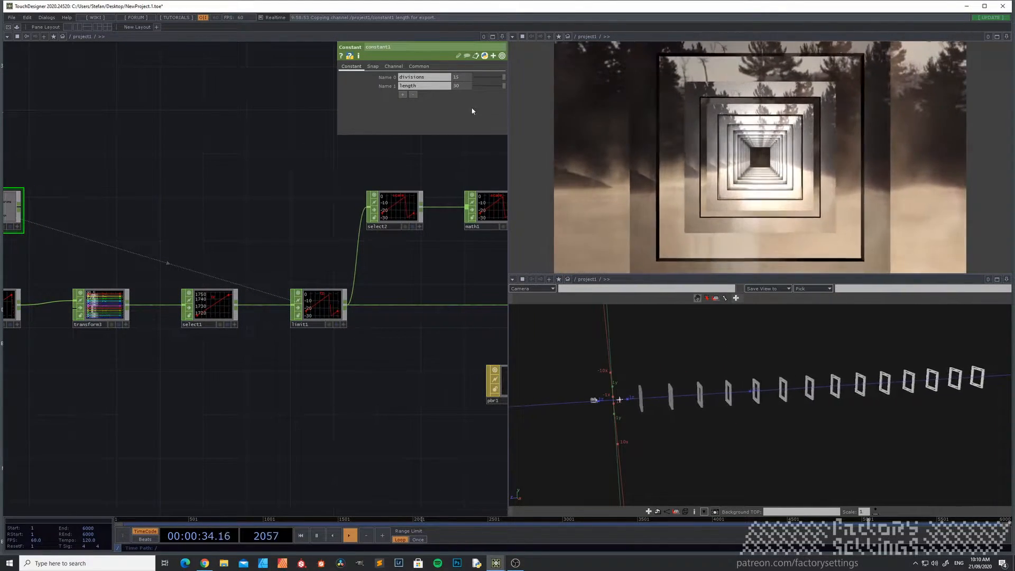
{"action": "mouse_move", "coordinate": [464, 86]}
{"action": "middle_mouse_down"}
{"action": "mouse_move", "coordinate": [449, 75]}
{"action": "mouse_move", "coordinate": [462, 75]}
{"action": "middle_mouse_up"}
Set the upper From Range value of math1 to the expression op('constant1')['length']*-1.
{"action": "left_click_drag", "start_coordinate": [271, 200], "coordinate": [188, 198]}
{"action": "left_click_drag", "start_coordinate": [318, 295], "coordinate": [235, 329]}
{"action": "left_click", "coordinate": [323, 243]}
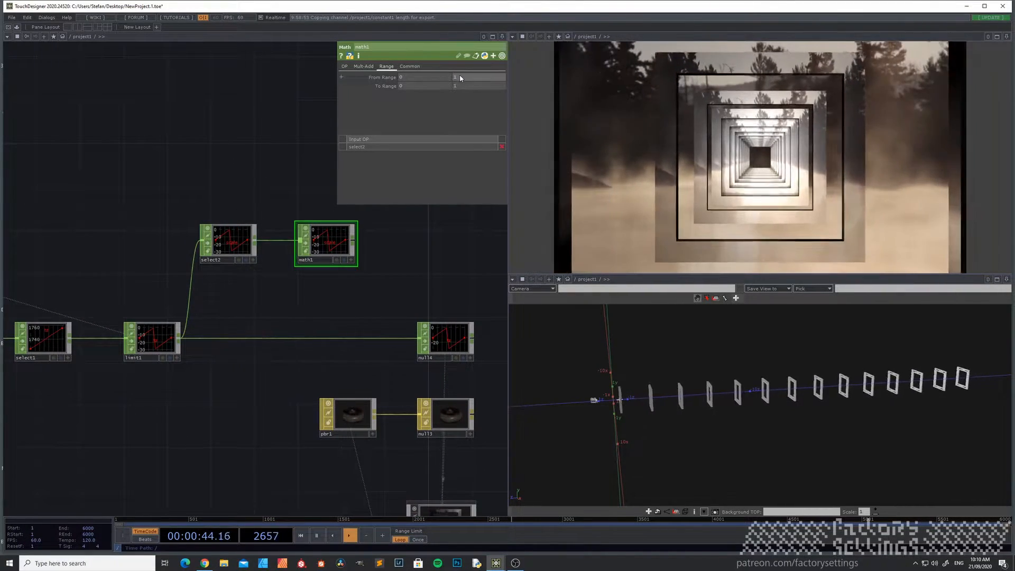
{"action": "type", "text": "op("}
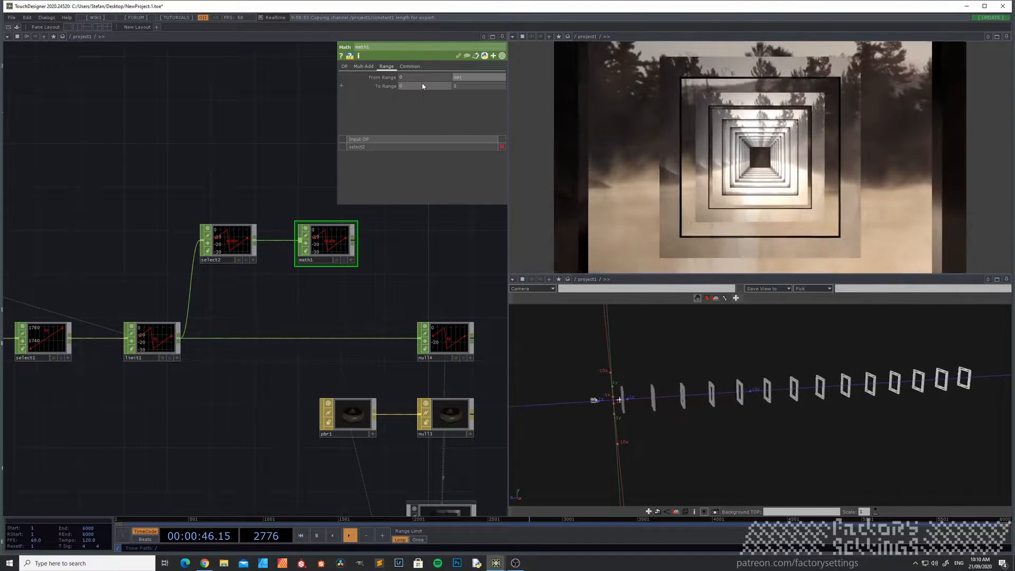
{"action": "type", "text": "'constant"}
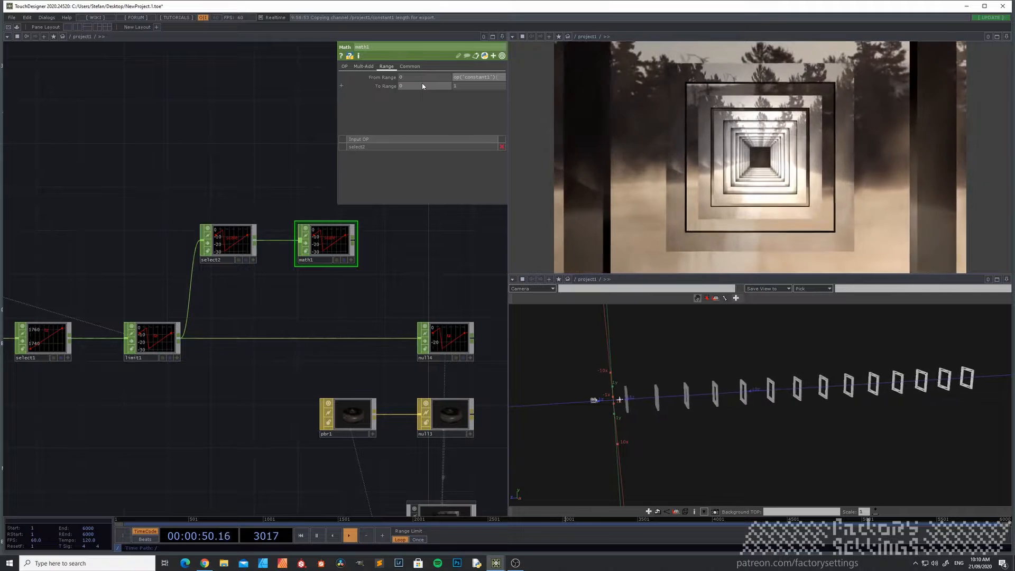
{"action": "type", "text": "1')['length"}
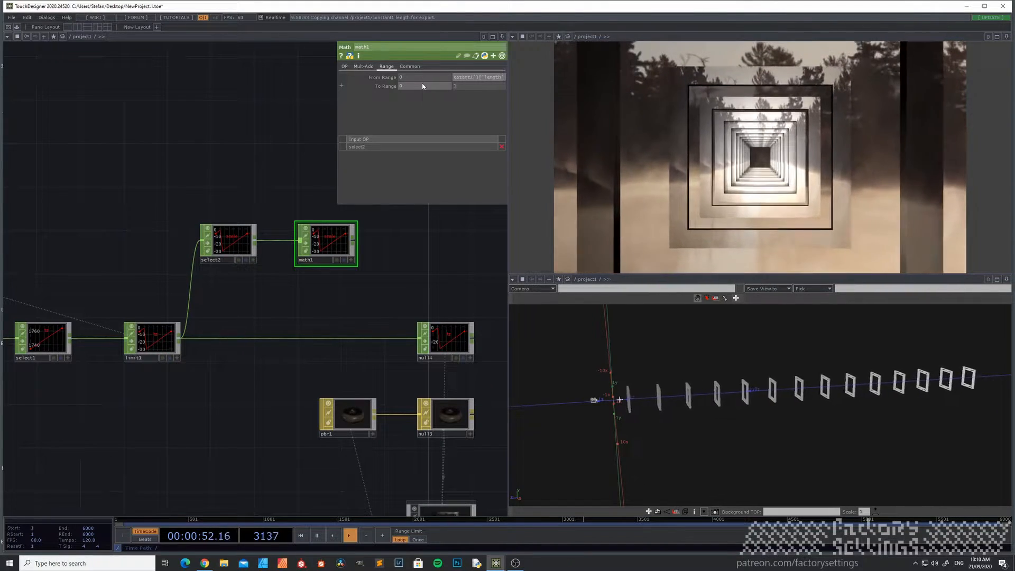
{"action": "key", "text": "Return"}
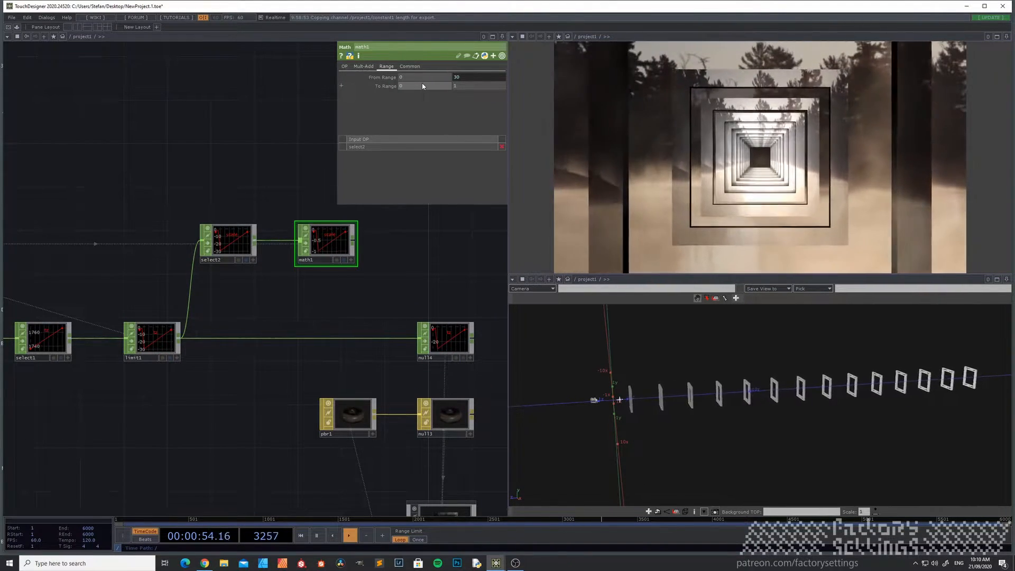
{"action": "left_click", "coordinate": [342, 78]}
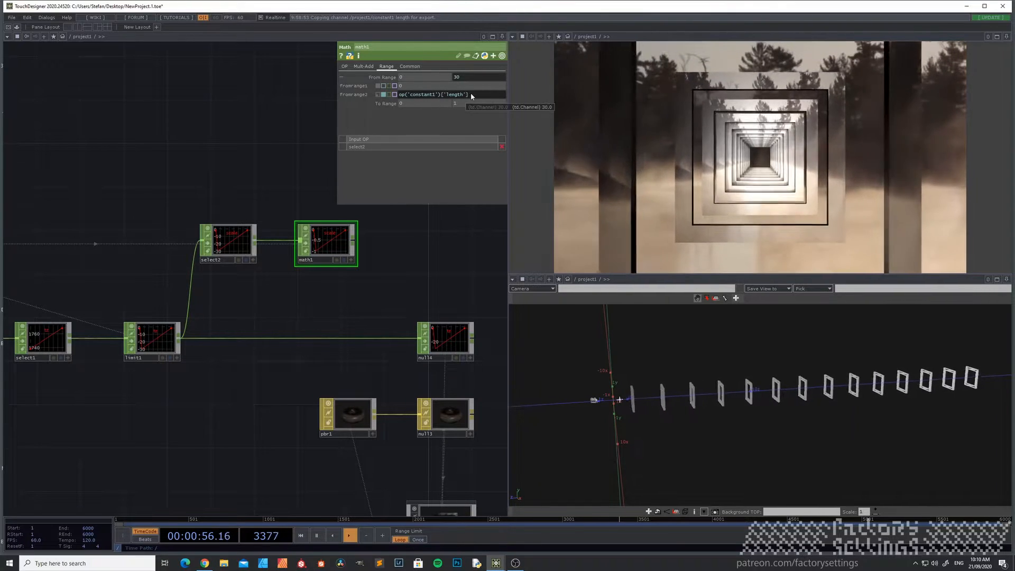
{"action": "type", "text": "*"}
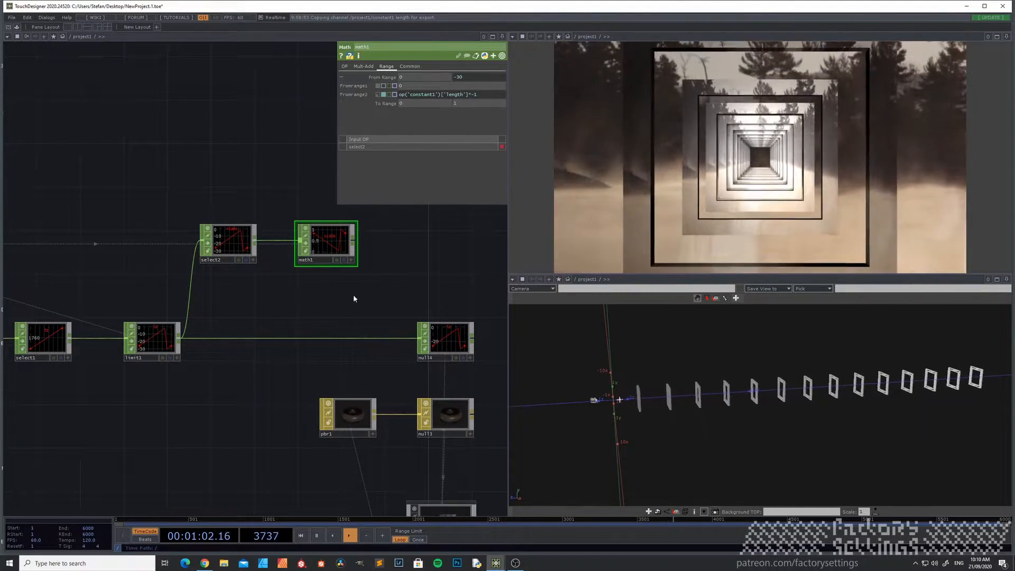
Append a Null CHOP to math1's output, above null4.
{"action": "left_click_drag", "start_coordinate": [353, 294], "coordinate": [208, 286]}
{"action": "right_click", "coordinate": [209, 235]}
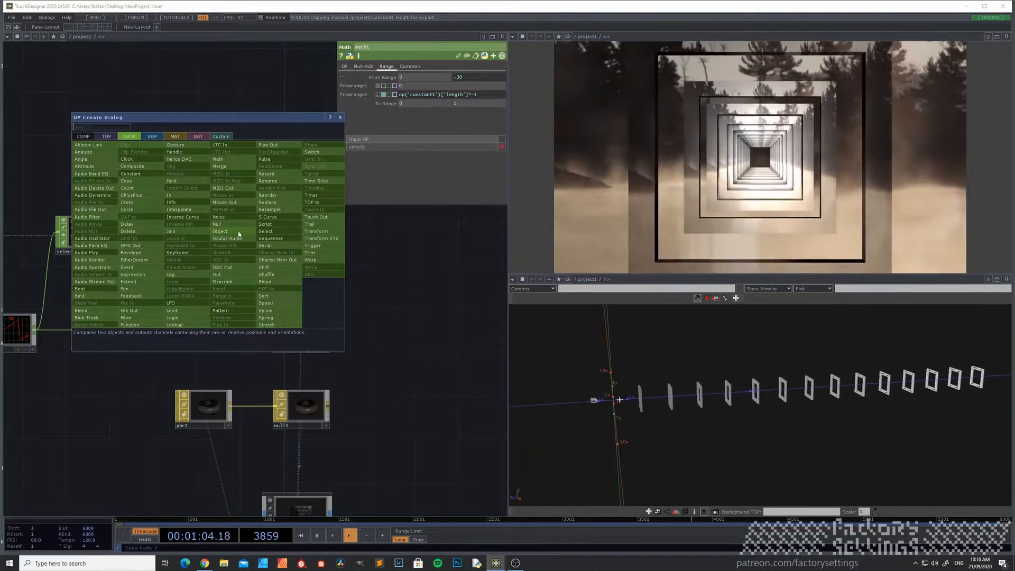
{"action": "left_click", "coordinate": [231, 229]}
{"action": "left_click", "coordinate": [301, 238]}
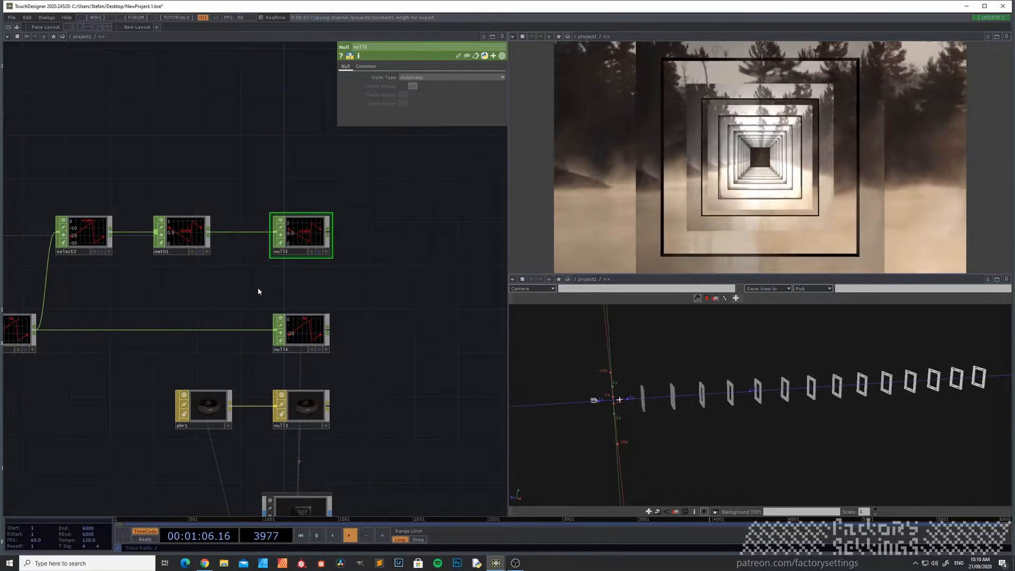
Set geo2's instancing Scale OP to null5.
{"action": "left_click", "coordinate": [267, 463]}
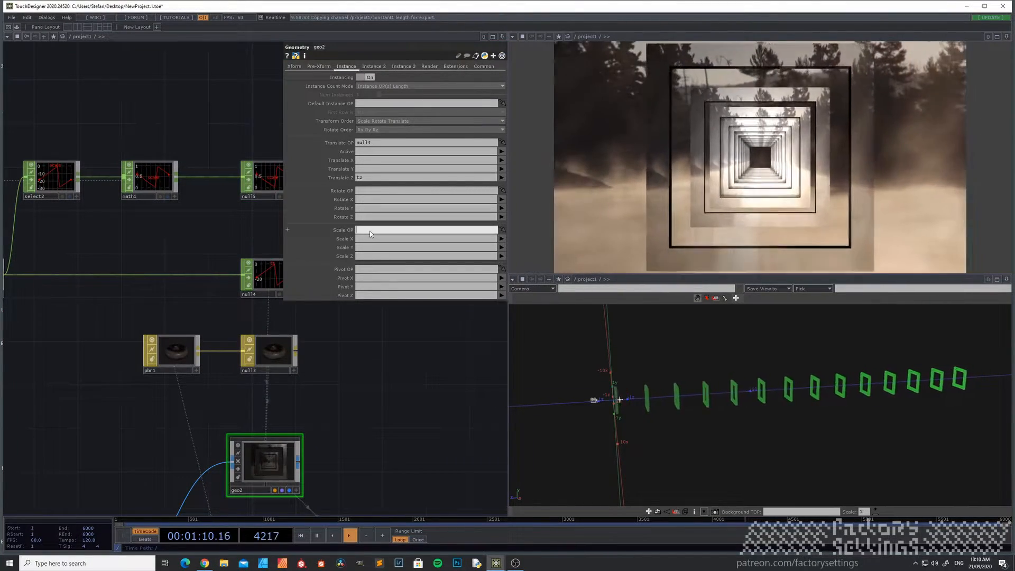
{"action": "left_click", "coordinate": [371, 235]}
{"action": "type", "text": "null5"}
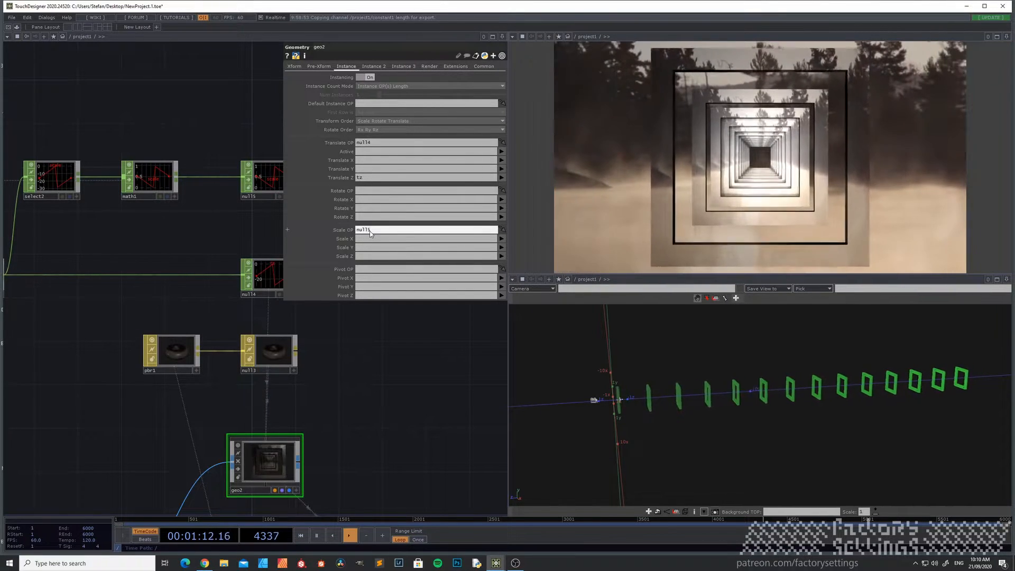
{"action": "left_click_drag", "start_coordinate": [179, 236], "coordinate": [98, 244]}
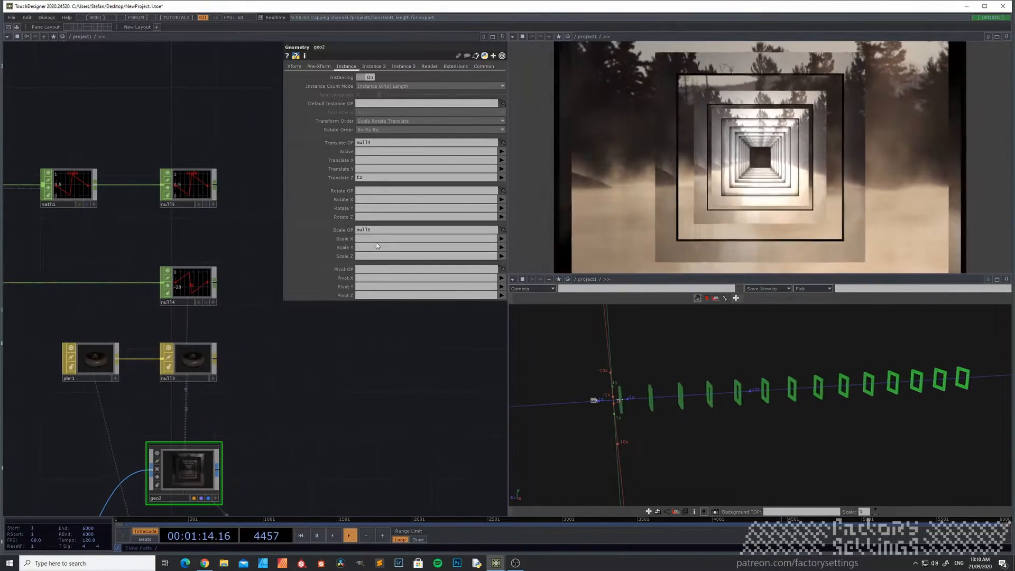
Assign the scale channel to geo2's instance Scale X, Scale Y and Scale Z.
{"action": "left_click", "coordinate": [375, 240]}
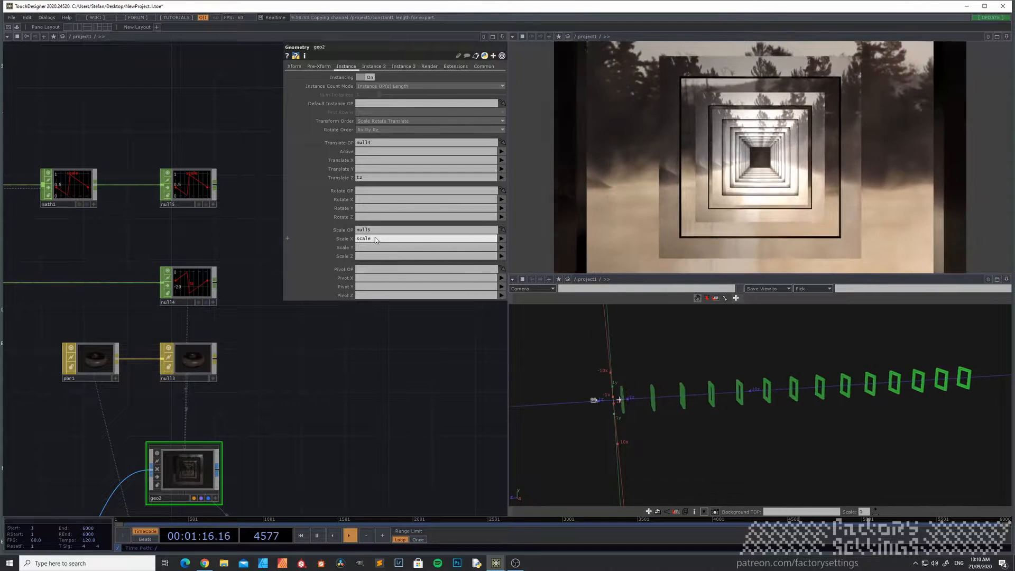
{"action": "type", "text": "scale"}
{"action": "key", "text": "Tab"}
{"action": "type", "text": "scale"}
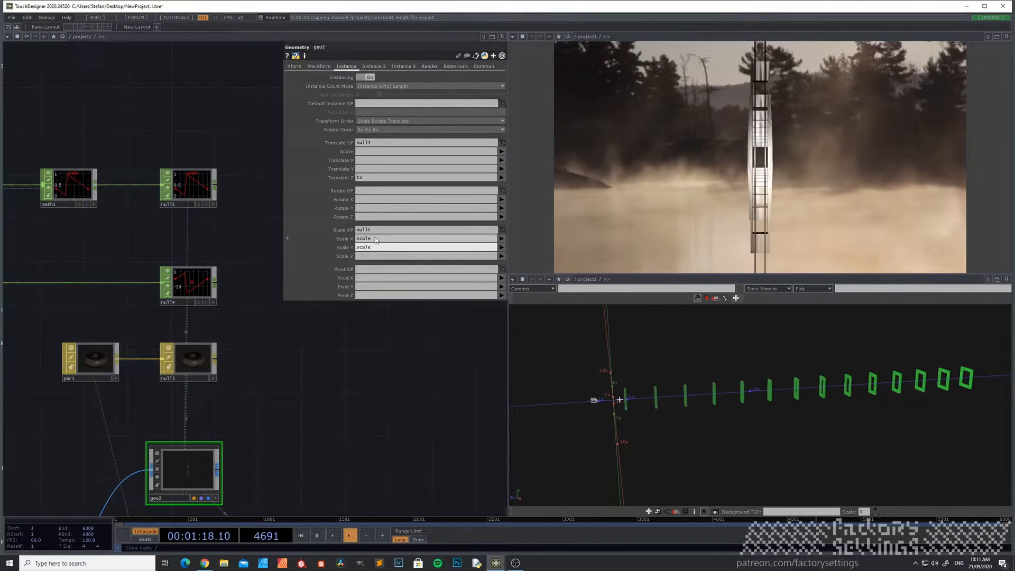
{"action": "key", "text": "Tab"}
{"action": "type", "text": "scale"}
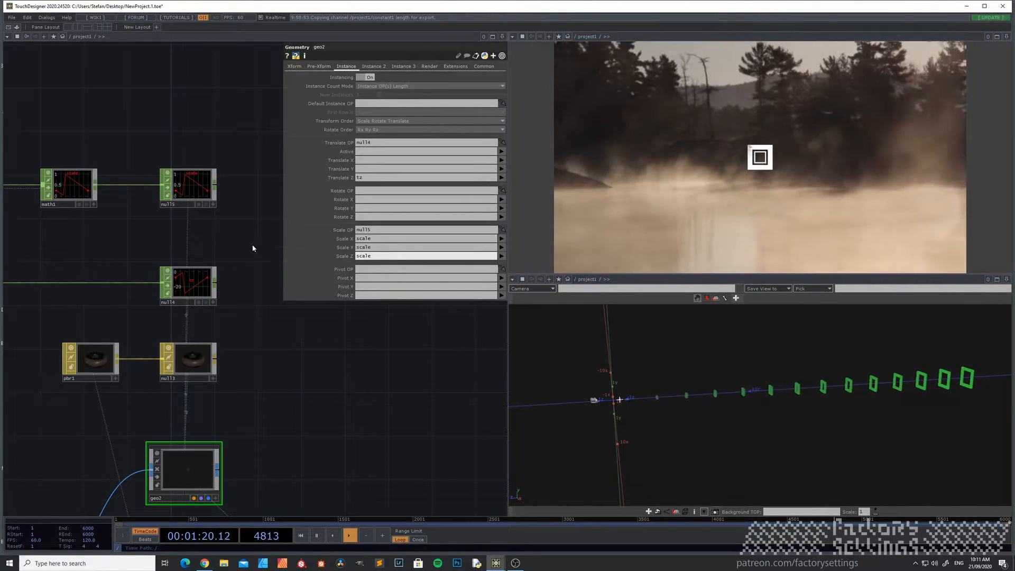
{"action": "key", "text": "Return"}
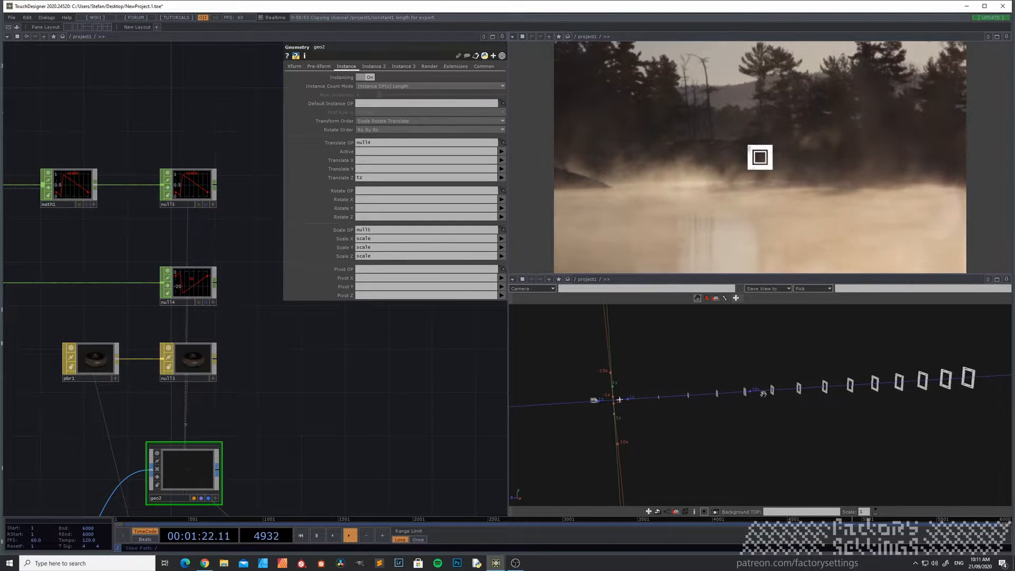
Set math1's To Range values to 1 and 0 to reverse the depth scaling.
{"action": "left_click_drag", "start_coordinate": [757, 394], "coordinate": [783, 391]}
{"action": "left_click_drag", "start_coordinate": [66, 260], "coordinate": [197, 329]}
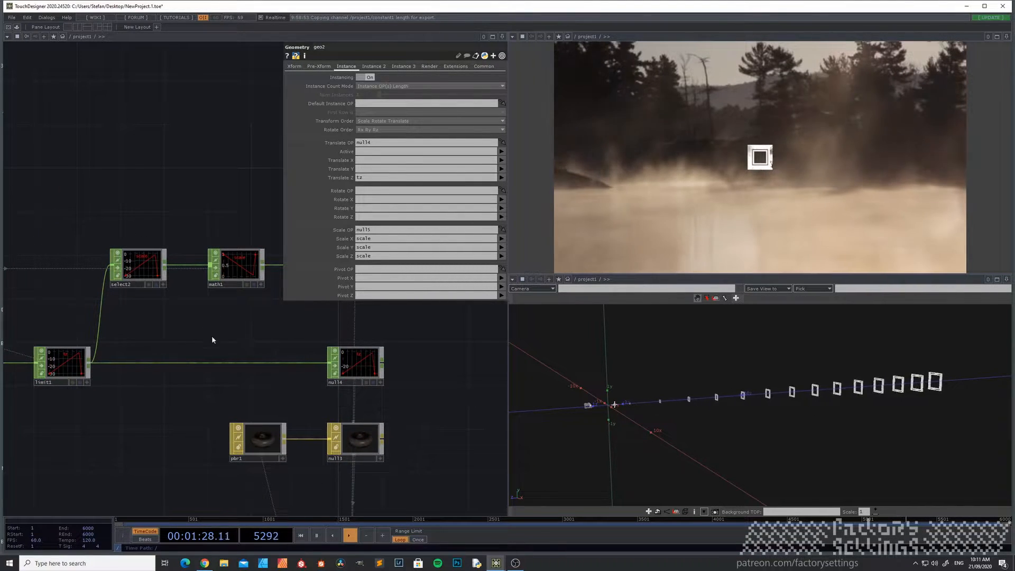
{"action": "left_click", "coordinate": [238, 266]}
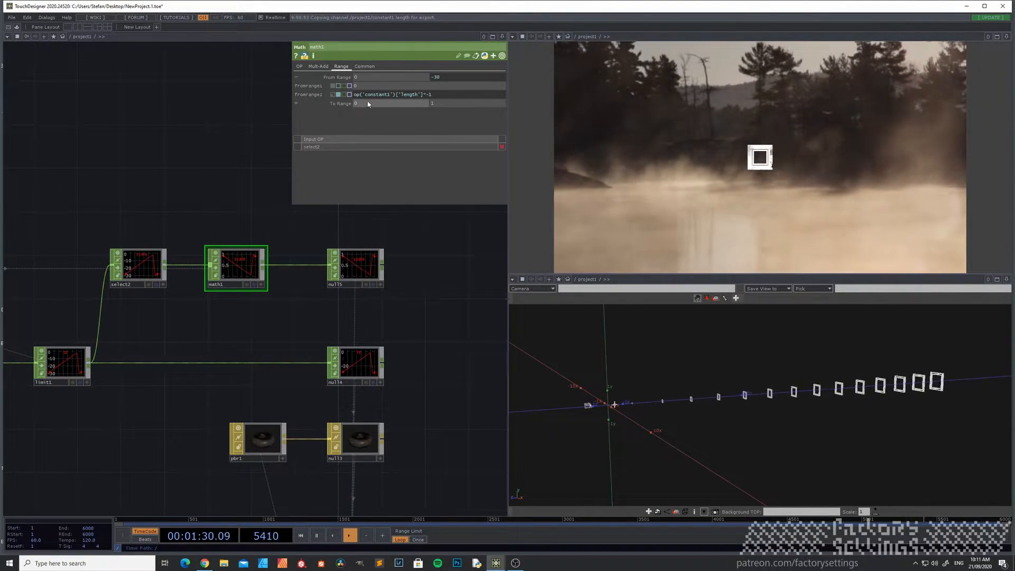
{"action": "key", "text": "Tab"}
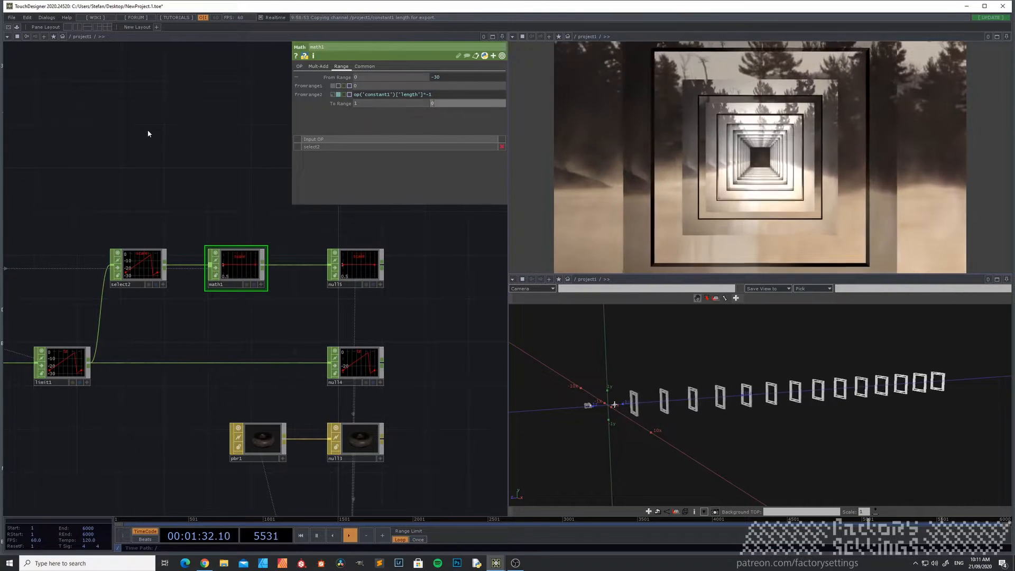
{"action": "type", "text": "0"}
{"action": "key", "text": "Return"}
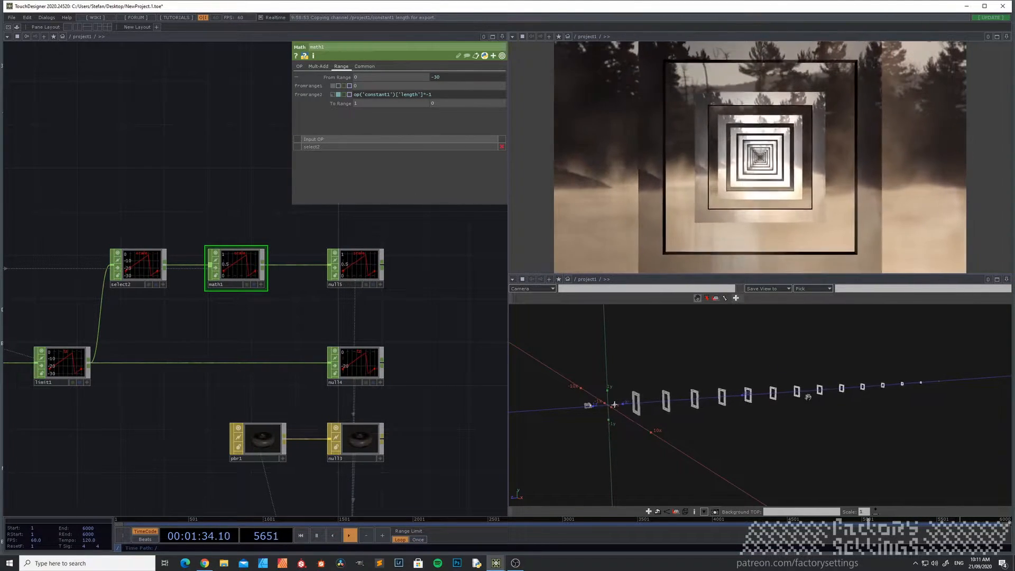
Raise math1's upper To Range value to 0.4.
{"action": "left_click_drag", "start_coordinate": [735, 418], "coordinate": [709, 402]}
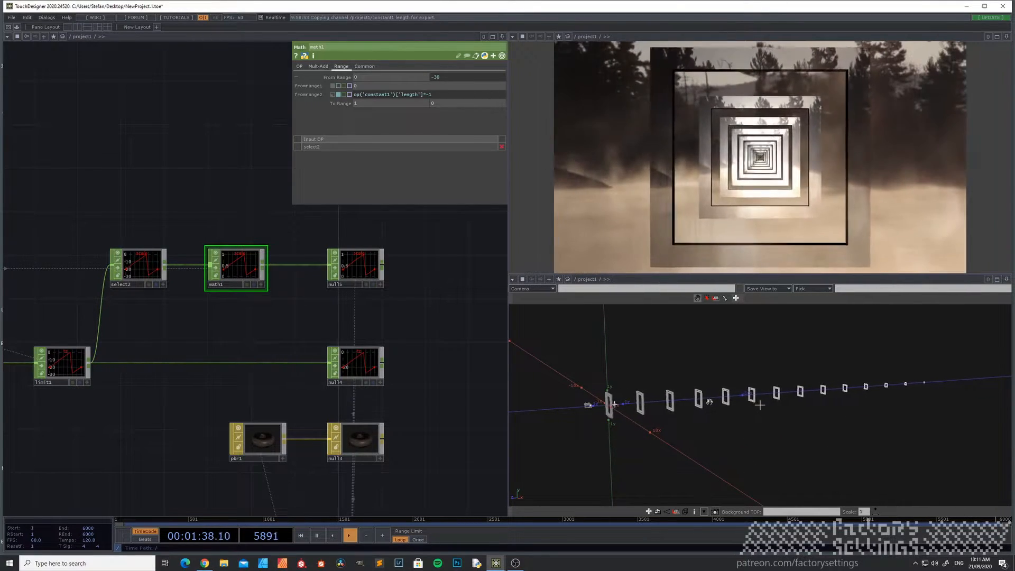
{"action": "left_click_drag", "start_coordinate": [210, 154], "coordinate": [169, 160]}
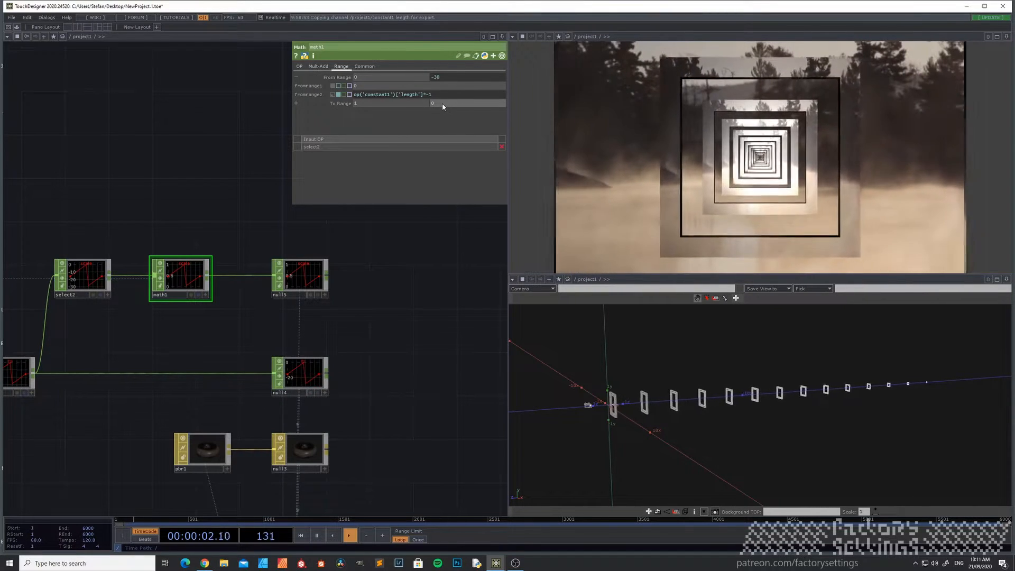
{"action": "middle_click_drag", "start_coordinate": [442, 107], "coordinate": [460, 104]}
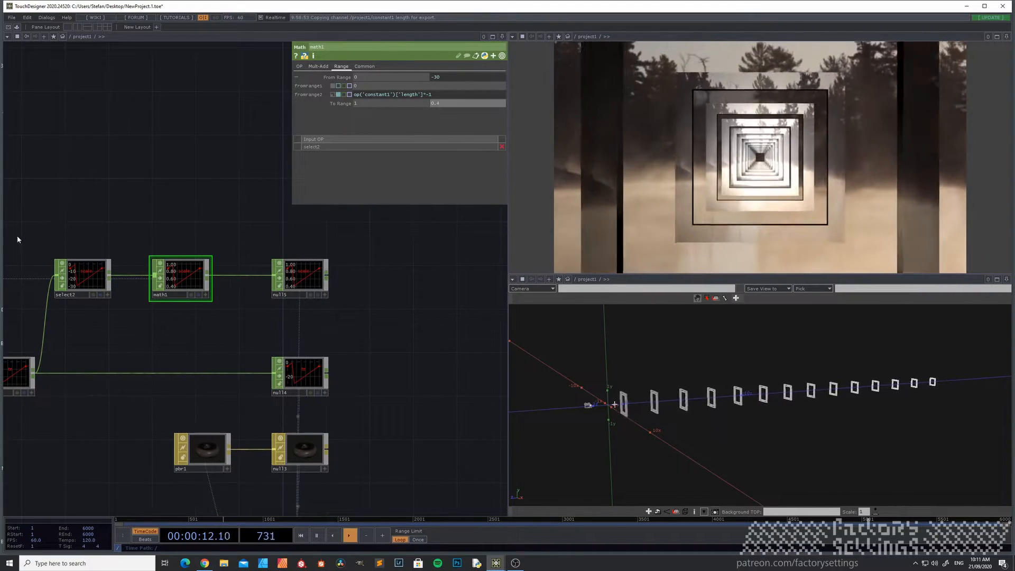
Load Movie.2.mp4 from the Nature samples folder as the file of moviefilein1.
{"action": "left_click_drag", "start_coordinate": [118, 338], "coordinate": [134, 298]}
{"action": "scroll", "coordinate": [135, 299], "scroll_direction": "down", "scroll_amount": 3}
{"action": "left_click_drag", "start_coordinate": [137, 400], "coordinate": [167, 345]}
{"action": "mouse_move", "coordinate": [152, 380]}
{"action": "left_mouse_down"}
{"action": "mouse_move", "coordinate": [175, 344]}
{"action": "mouse_move", "coordinate": [159, 301]}
{"action": "left_mouse_up"}
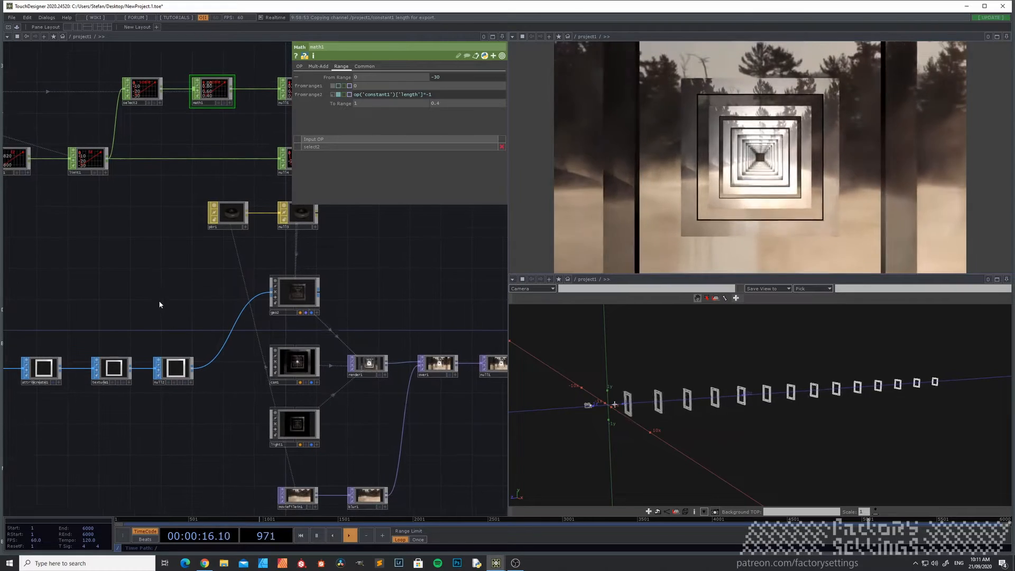
{"action": "left_click_drag", "start_coordinate": [207, 442], "coordinate": [174, 339]}
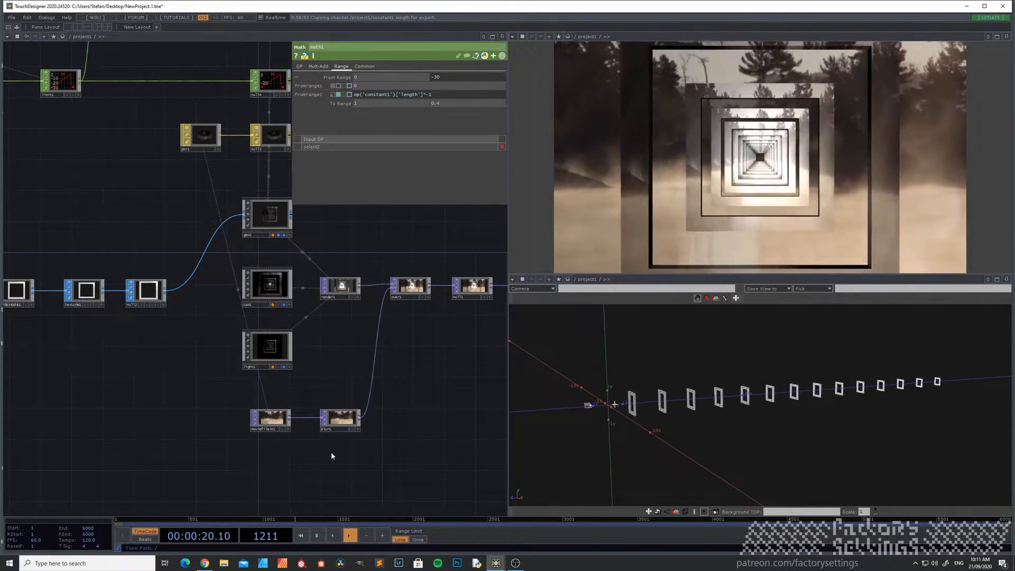
{"action": "left_click", "coordinate": [271, 418]}
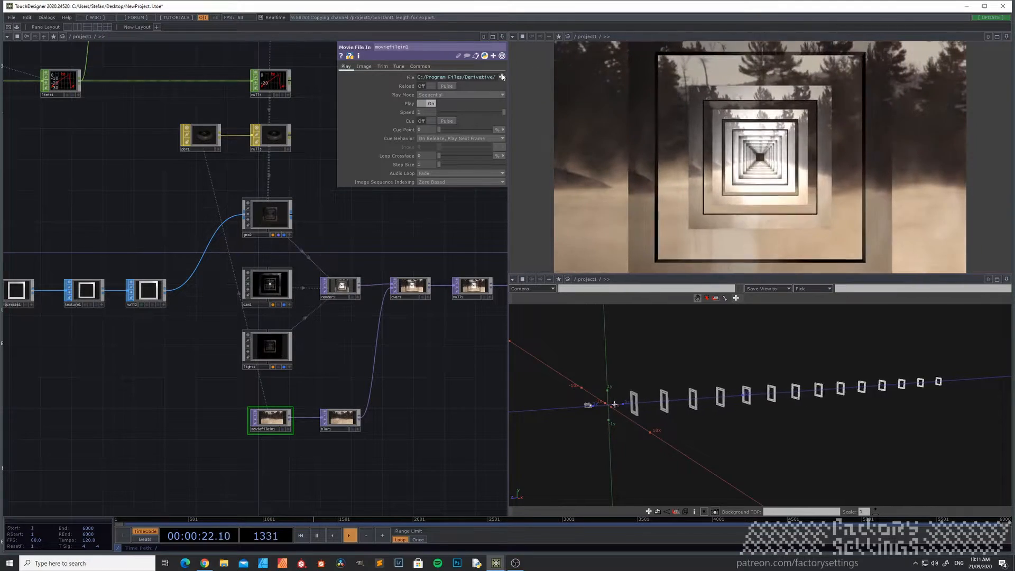
{"action": "left_click", "coordinate": [502, 77]}
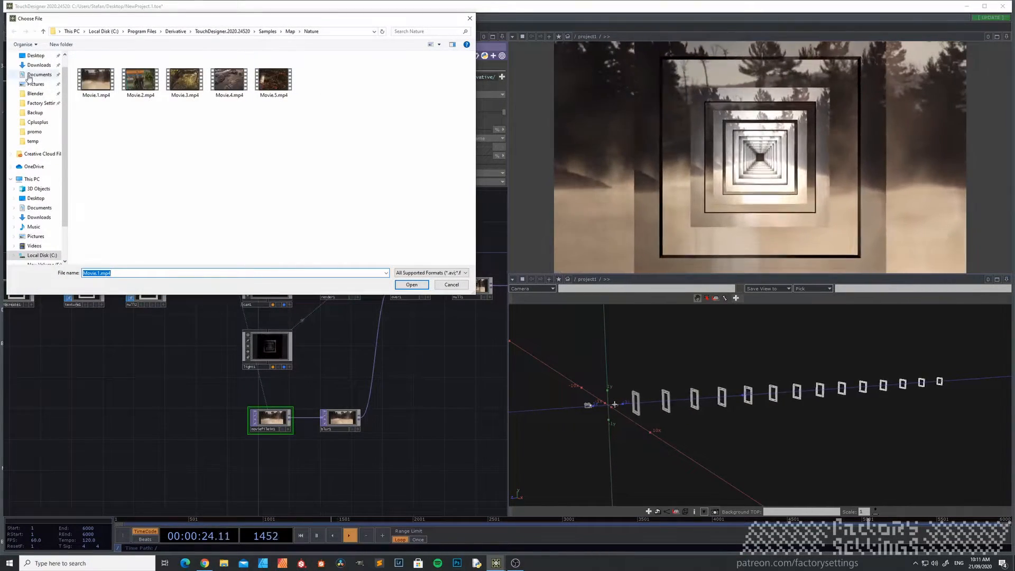
{"action": "left_click", "coordinate": [140, 81]}
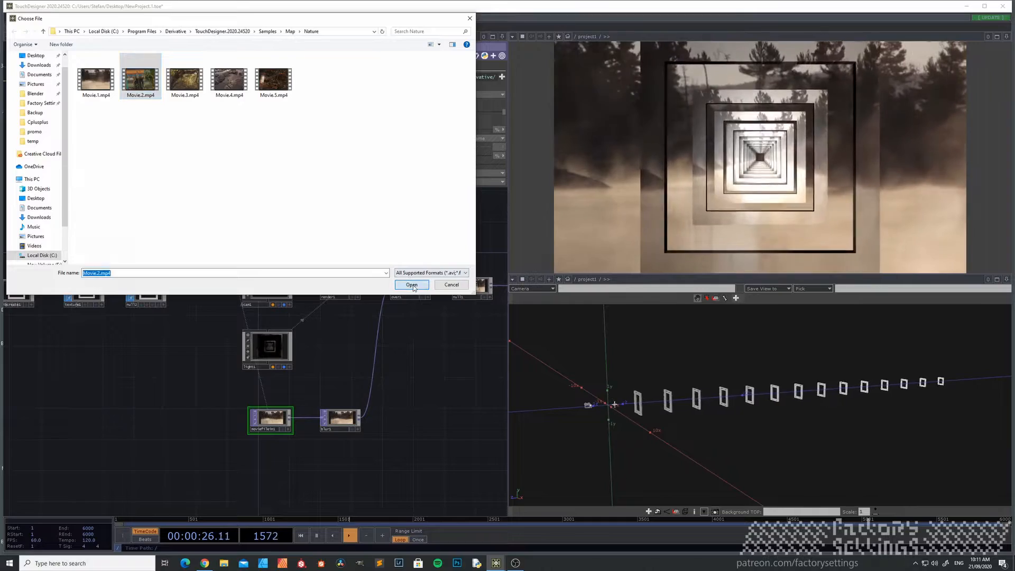
{"action": "left_click", "coordinate": [412, 285]}
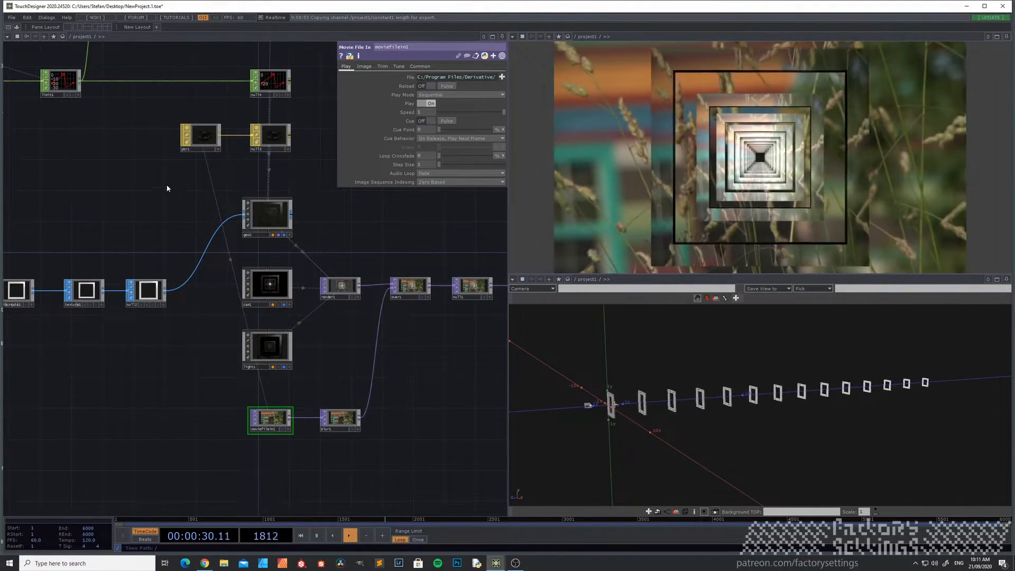
Raise the Roughness of the pbr1 material to about 0.48.
{"action": "left_click_drag", "start_coordinate": [165, 188], "coordinate": [194, 265]}
{"action": "left_click", "coordinate": [230, 208]}
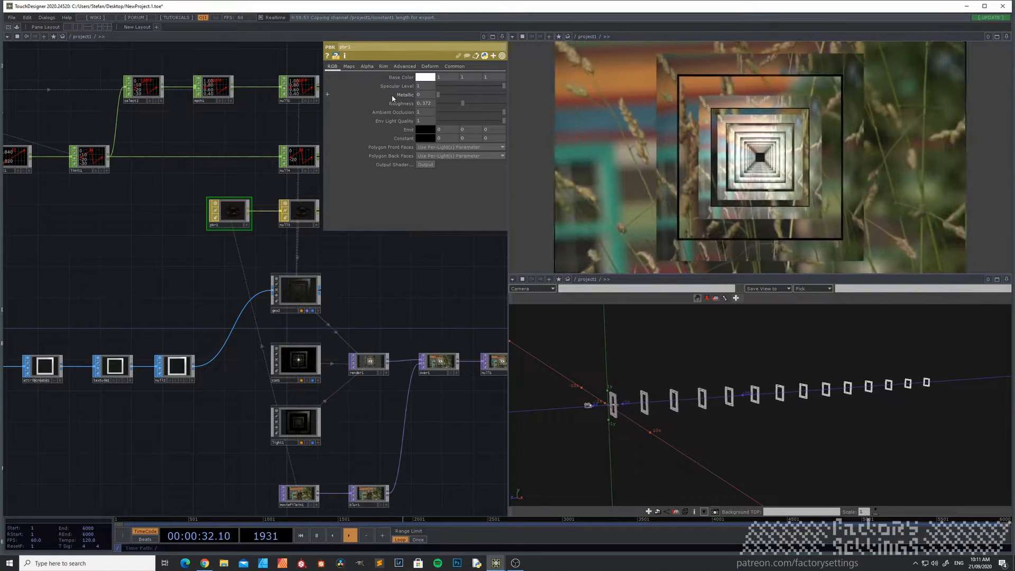
{"action": "left_click_drag", "start_coordinate": [463, 104], "coordinate": [468, 104]}
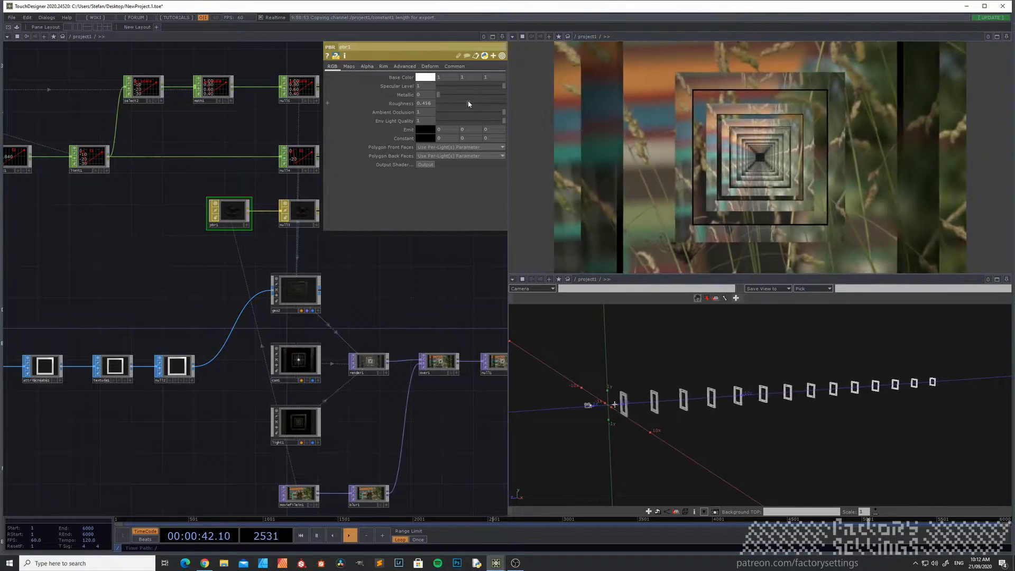
Increase light1's Dimmer to brighten the tunnel frames.
{"action": "left_click_drag", "start_coordinate": [209, 286], "coordinate": [162, 271]}
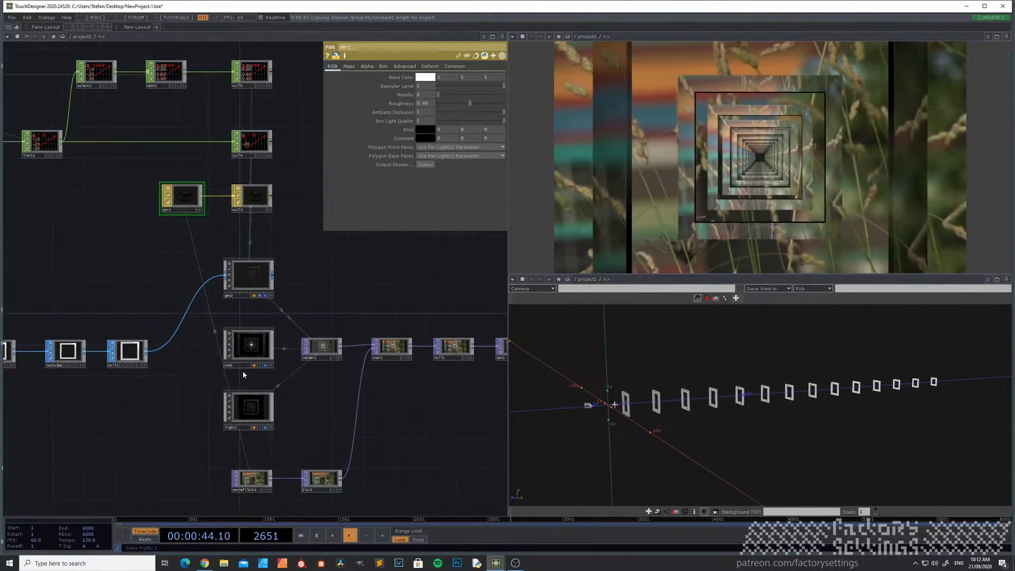
{"action": "left_click", "coordinate": [250, 421]}
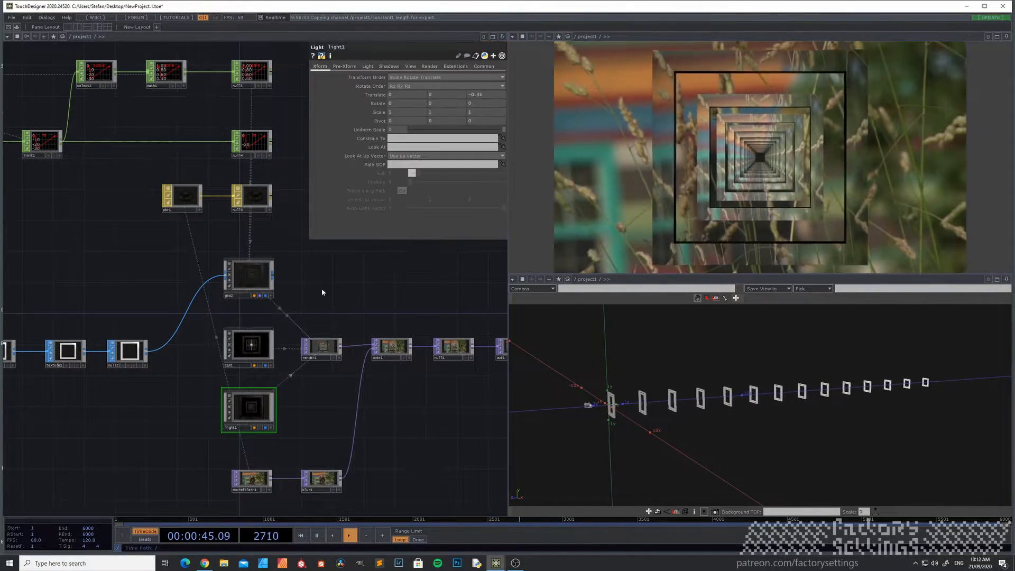
{"action": "left_click", "coordinate": [370, 67]}
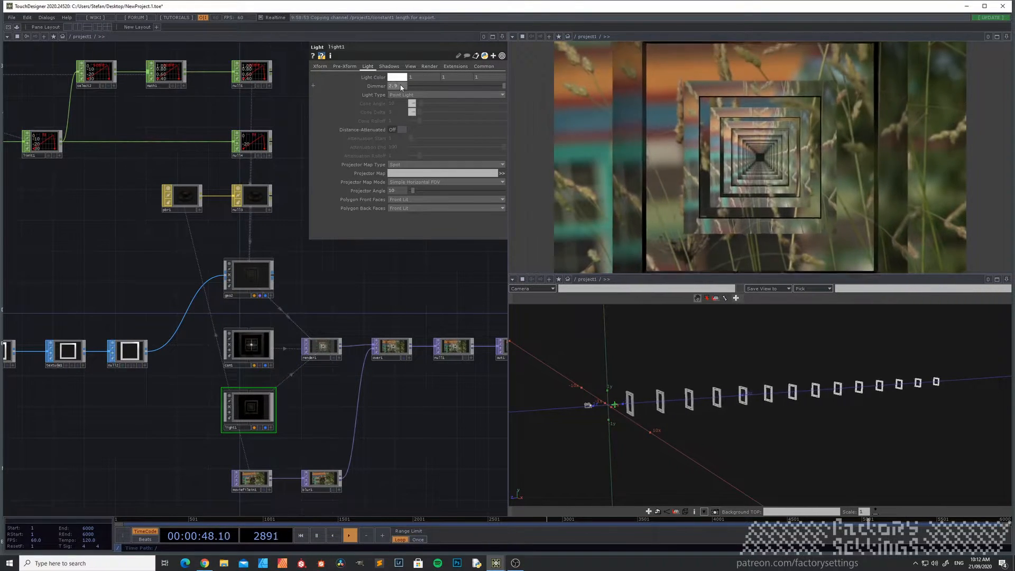
{"action": "middle_click_drag", "start_coordinate": [401, 88], "coordinate": [401, 70]}
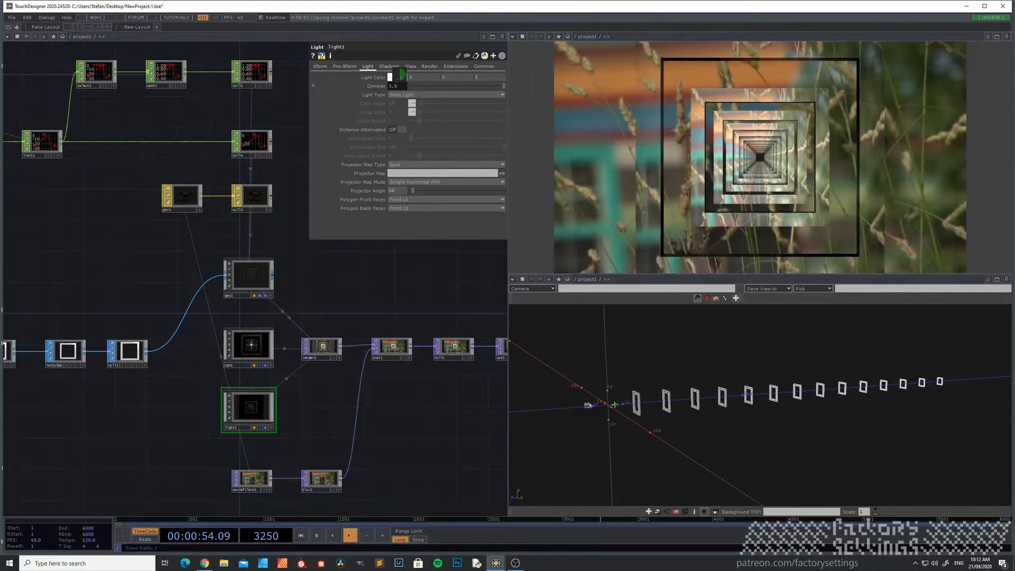
{"action": "middle_click_drag", "start_coordinate": [401, 75], "coordinate": [400, 85]}
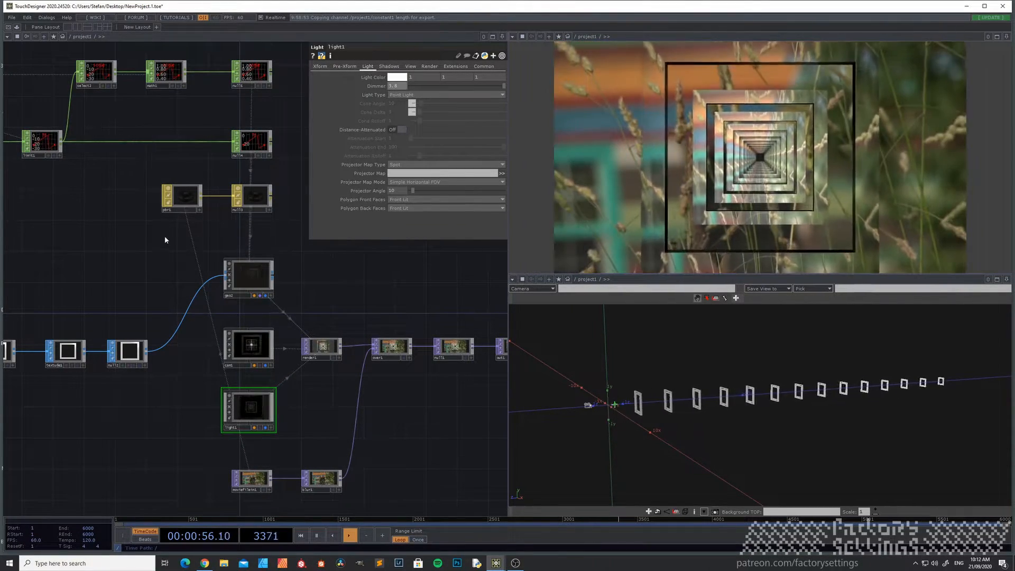
Set the Roughness of the pbr1 material to about 0.547.
{"action": "left_click", "coordinate": [186, 198]}
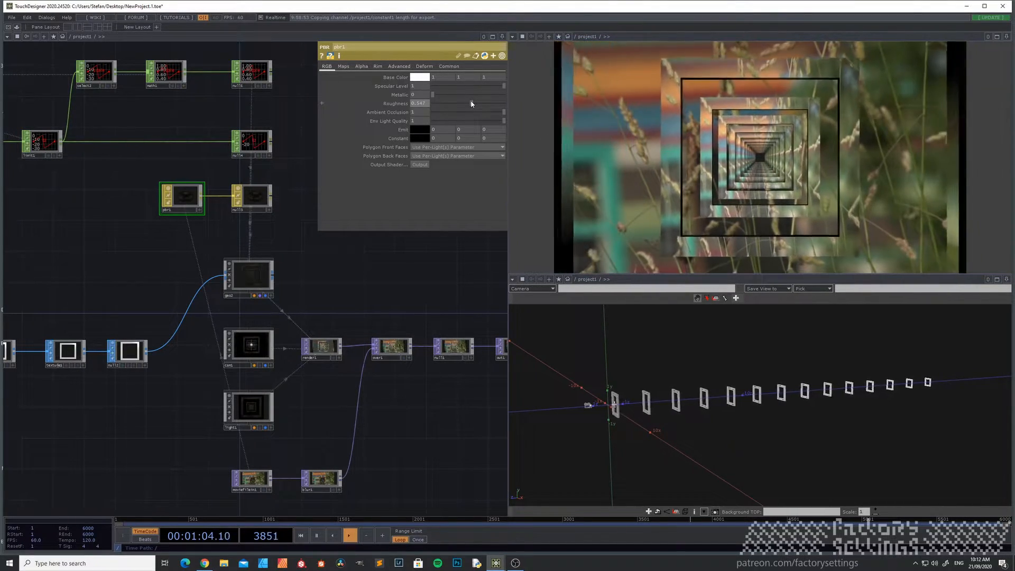
{"action": "left_click_drag", "start_coordinate": [350, 296], "coordinate": [383, 303]}
{"action": "left_click_drag", "start_coordinate": [135, 446], "coordinate": [158, 423]}
{"action": "scroll", "coordinate": [175, 400], "scroll_direction": "down", "scroll_amount": 3}
{"action": "left_click_drag", "start_coordinate": [165, 309], "coordinate": [224, 364]}
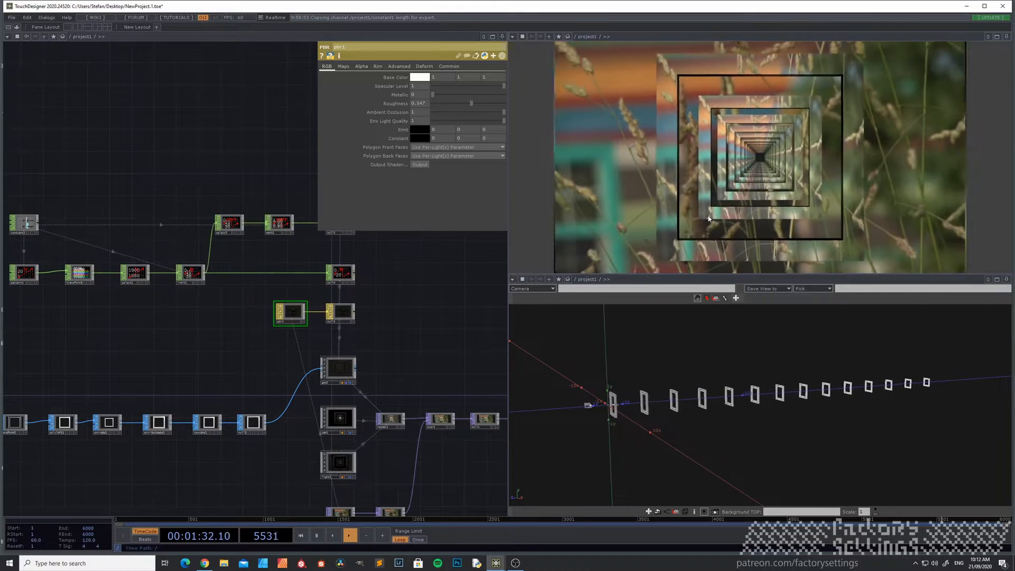
{"action": "left_click_drag", "start_coordinate": [211, 344], "coordinate": [211, 290]}
{"action": "left_click_drag", "start_coordinate": [254, 385], "coordinate": [239, 411]}
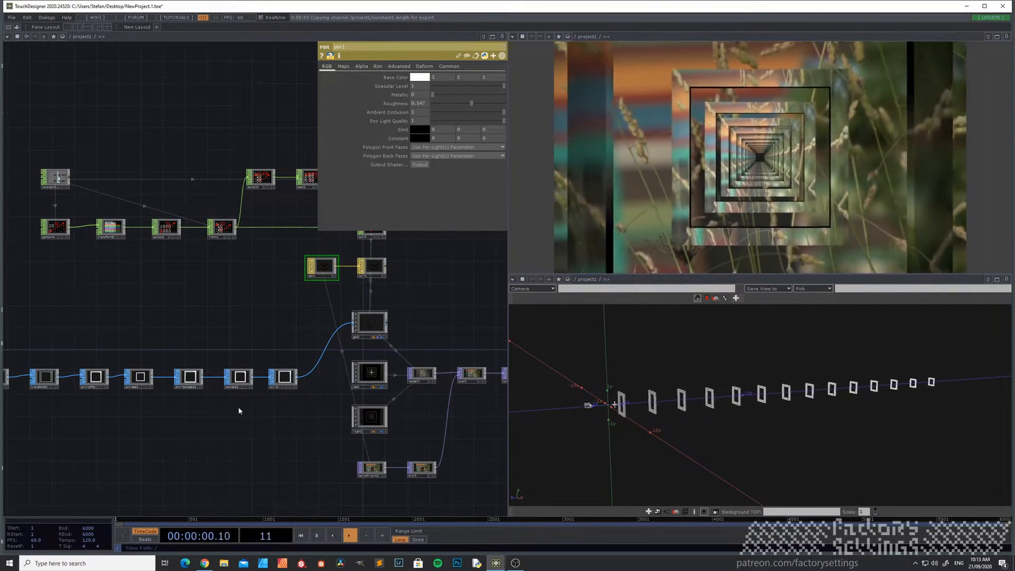
Duplicate select2 and place the copy below the null4 branch, fed by limit1.
{"action": "left_click_drag", "start_coordinate": [155, 294], "coordinate": [210, 327]}
{"action": "scroll", "coordinate": [281, 307], "scroll_direction": "up", "scroll_amount": 4}
{"action": "left_click_drag", "start_coordinate": [265, 309], "coordinate": [176, 329]}
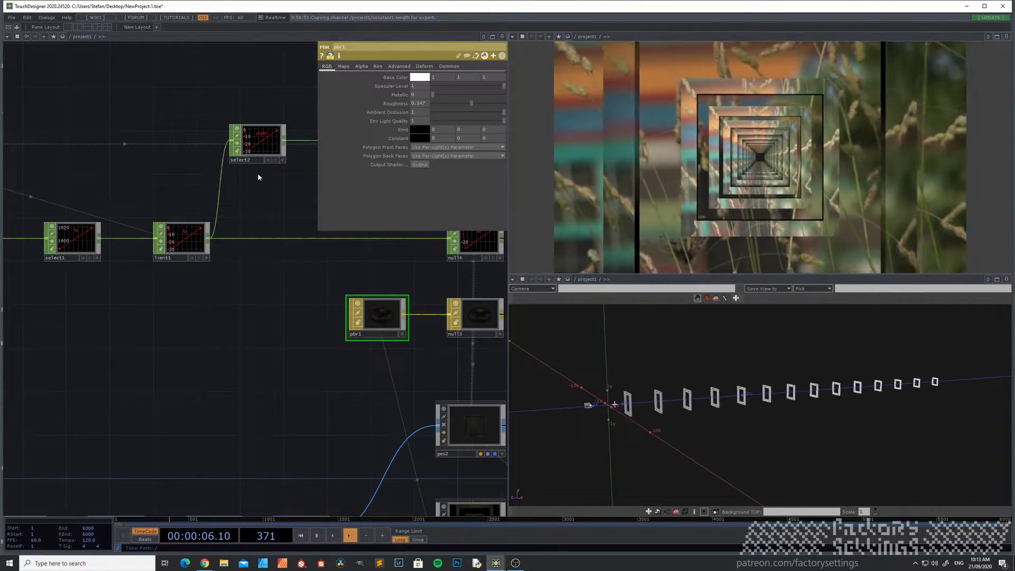
{"action": "left_click", "coordinate": [256, 142]}
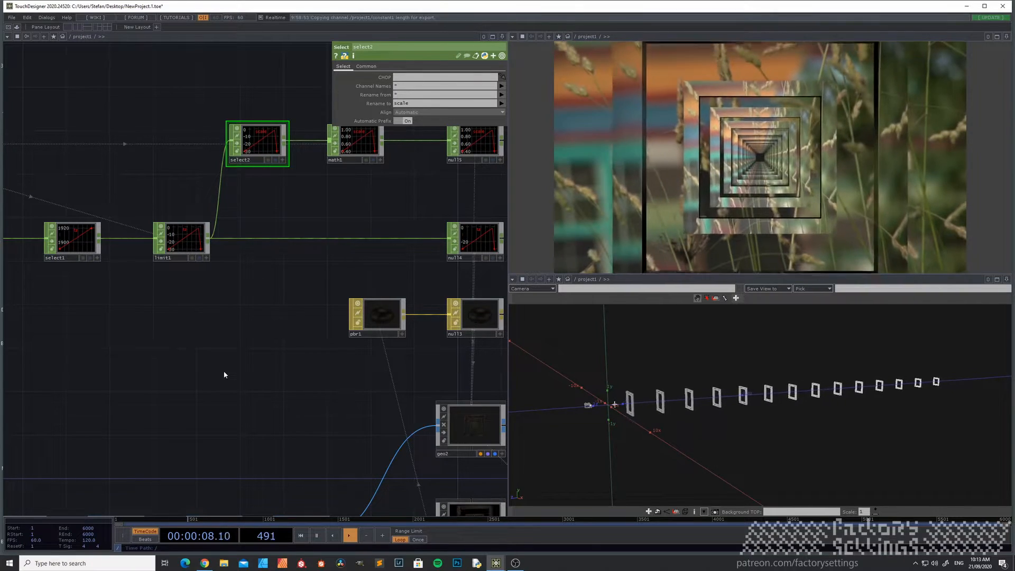
{"action": "key", "text": "ctrl+v"}
{"action": "left_click_drag", "start_coordinate": [254, 198], "coordinate": [247, 367]}
{"action": "left_click_drag", "start_coordinate": [357, 202], "coordinate": [318, 215]}
{"action": "left_click_drag", "start_coordinate": [218, 391], "coordinate": [218, 413]}
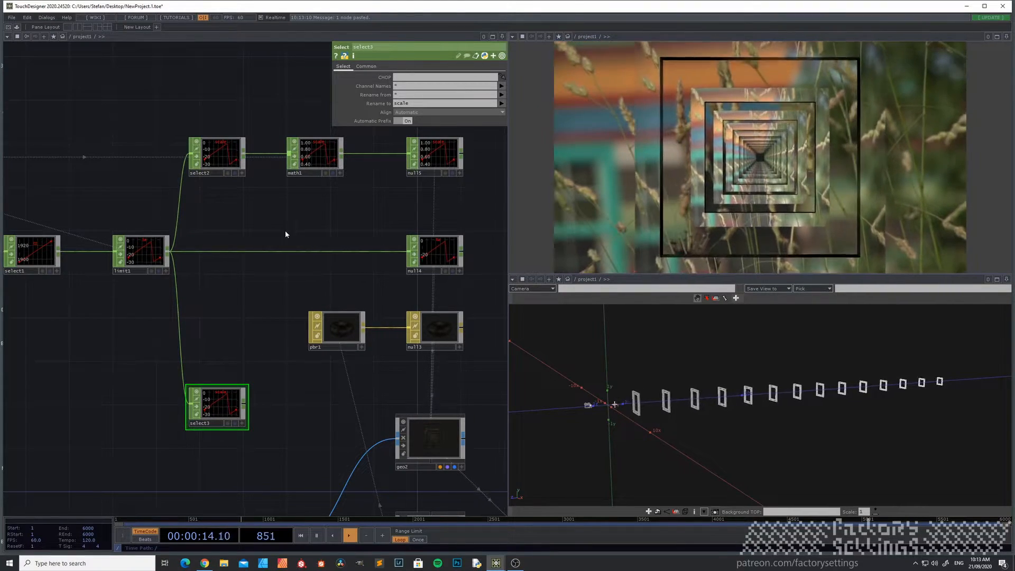
{"action": "right_click", "coordinate": [244, 407]}
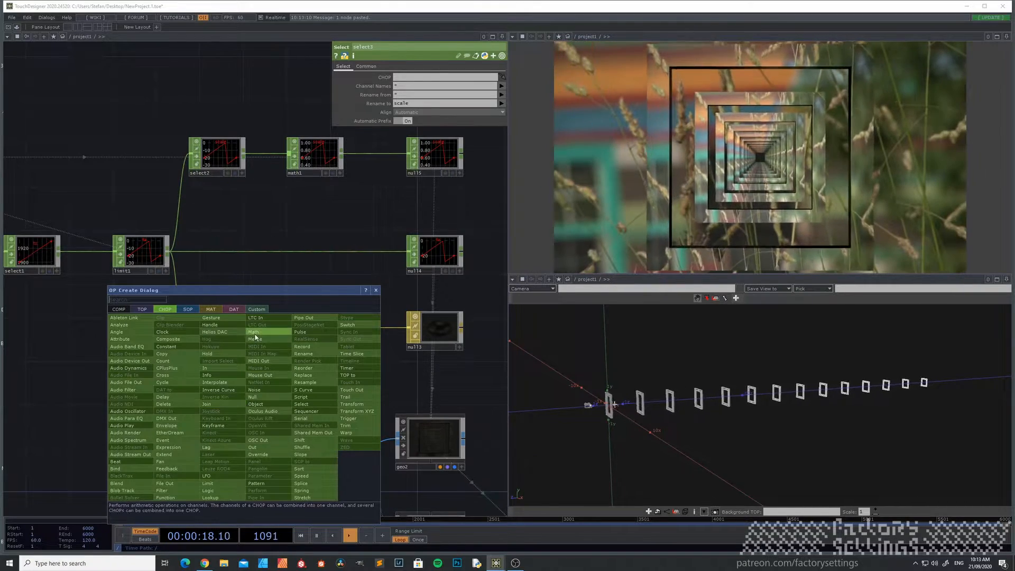
{"action": "left_click", "coordinate": [244, 404]}
{"action": "left_click", "coordinate": [320, 408]}
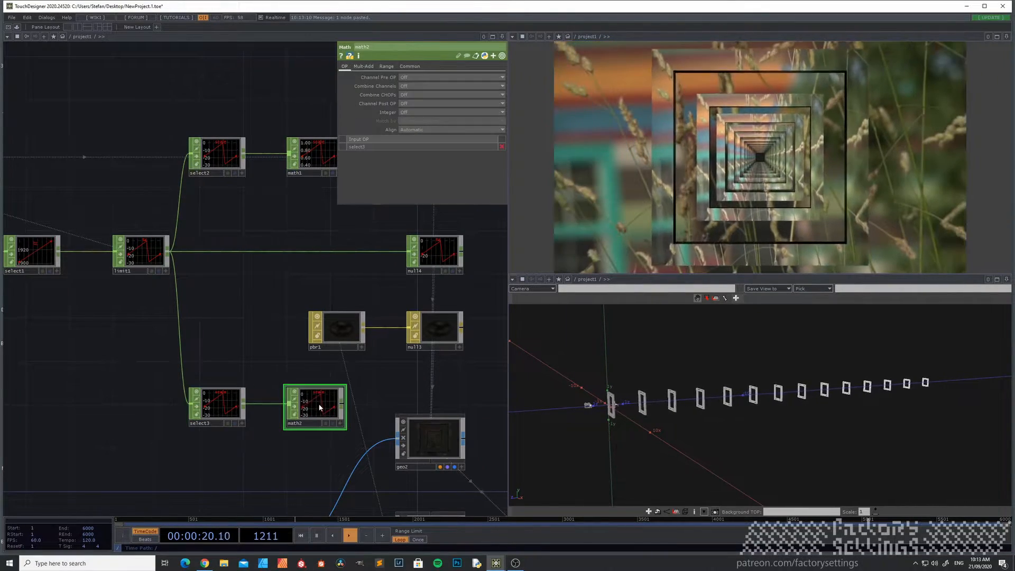
{"action": "key", "text": "Delete"}
Place a copy of math1 after select3, fed only by select3, removing its connection from select2.
{"action": "left_click", "coordinate": [316, 161]}
{"action": "key", "text": "ctrl+c"}
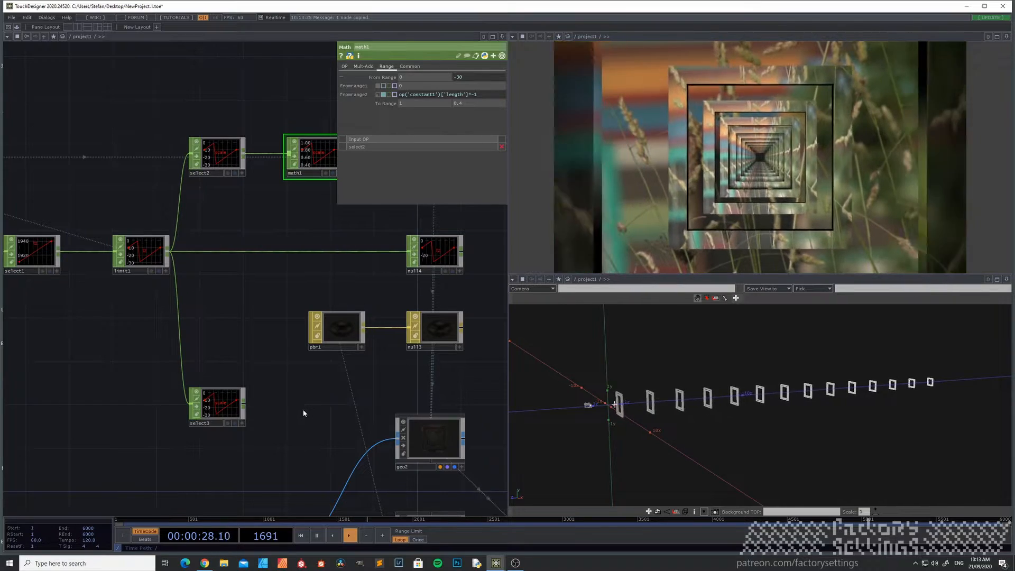
{"action": "key", "text": "ctrl+v"}
{"action": "left_click_drag", "start_coordinate": [327, 394], "coordinate": [310, 405]}
{"action": "right_click", "coordinate": [294, 358]}
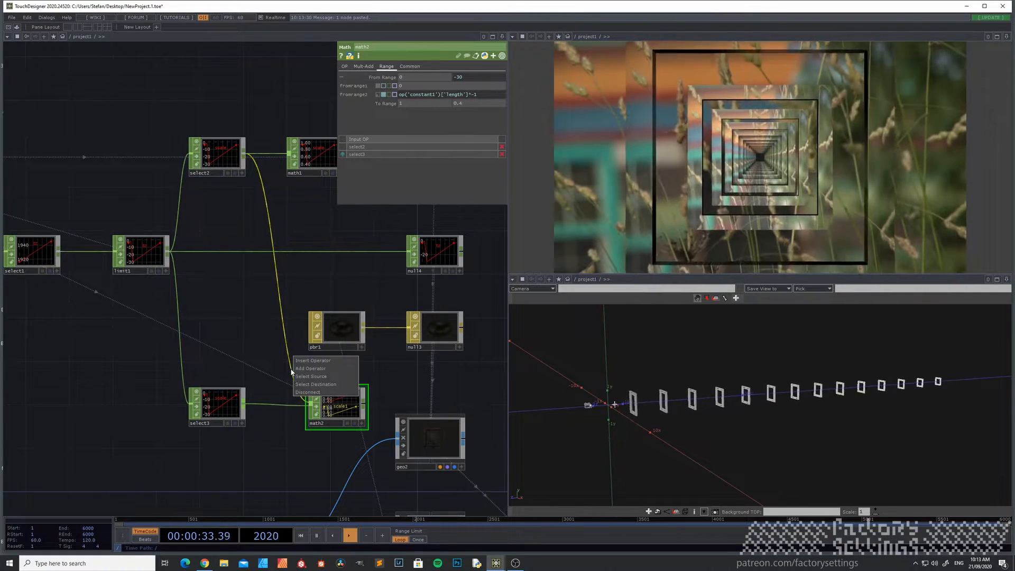
{"action": "left_click", "coordinate": [307, 392]}
Set select3's Rename To value to a.
{"action": "left_click", "coordinate": [227, 403]}
{"action": "left_click", "coordinate": [418, 103]}
{"action": "type", "text": "a"}
{"action": "key", "text": "Return"}
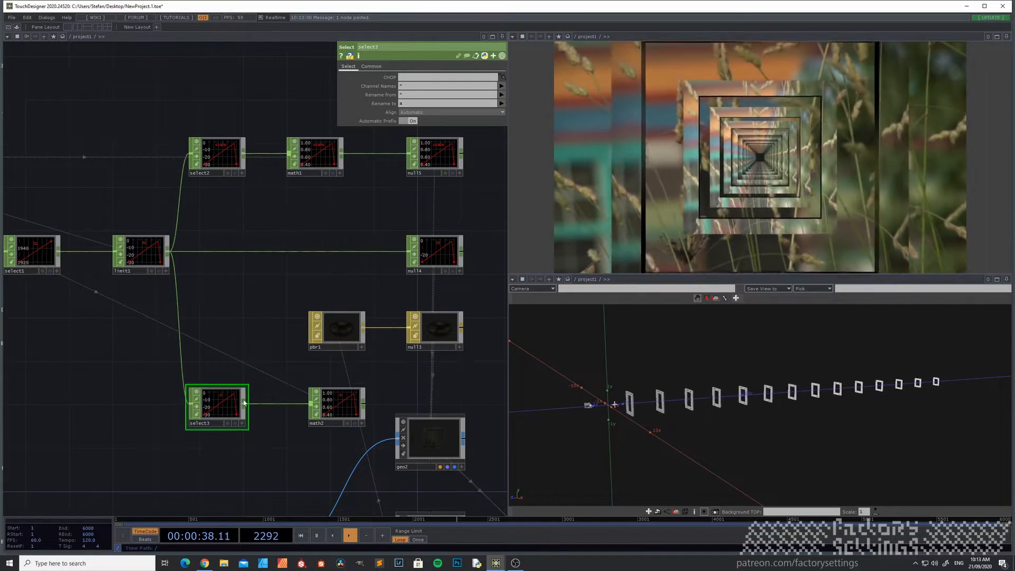
Move math2 to the left of select3 in the network.
{"action": "scroll", "coordinate": [271, 453], "scroll_direction": "down", "scroll_amount": 3}
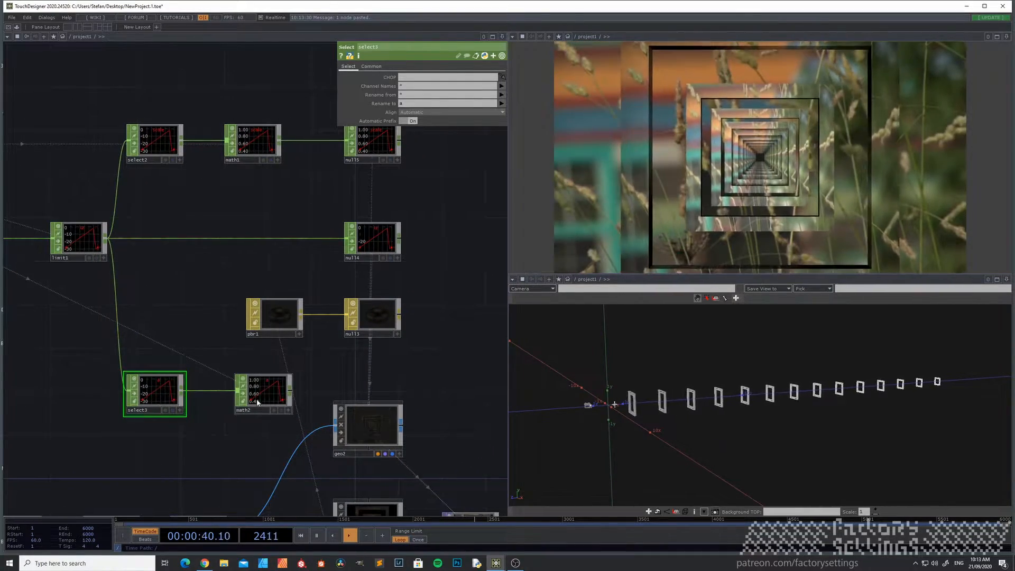
{"action": "scroll", "coordinate": [239, 443], "scroll_direction": "down", "scroll_amount": 2}
{"action": "left_click_drag", "start_coordinate": [229, 428], "coordinate": [82, 353]}
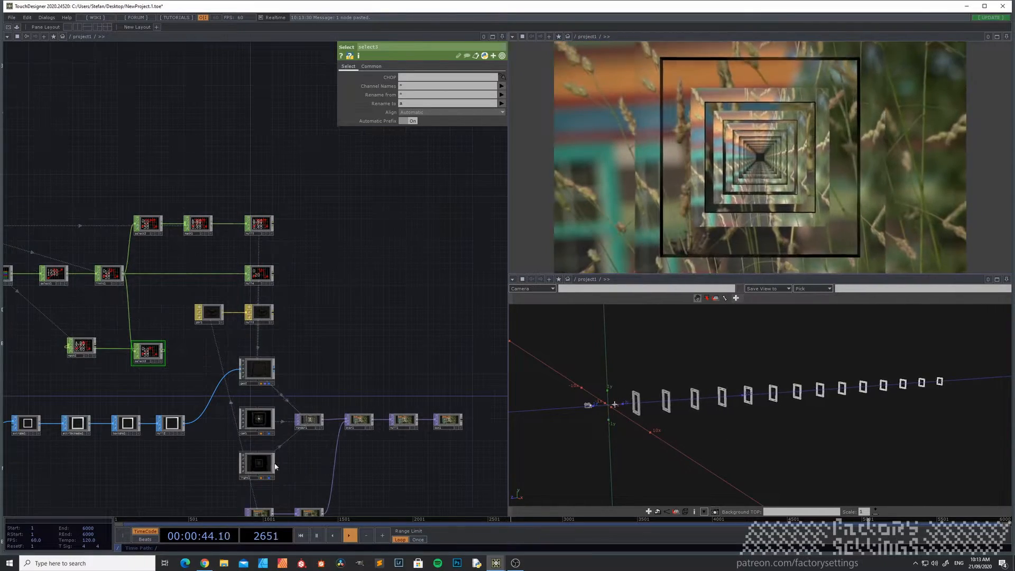
Shift the material, geometry, camera, light, render and movie nodes, plus null4 and null5, further right to make room.
{"action": "scroll", "coordinate": [195, 378], "scroll_direction": "down", "scroll_amount": 3}
{"action": "right_click_drag", "start_coordinate": [399, 463], "coordinate": [172, 293]}
{"action": "left_click_drag", "start_coordinate": [187, 300], "coordinate": [290, 300]}
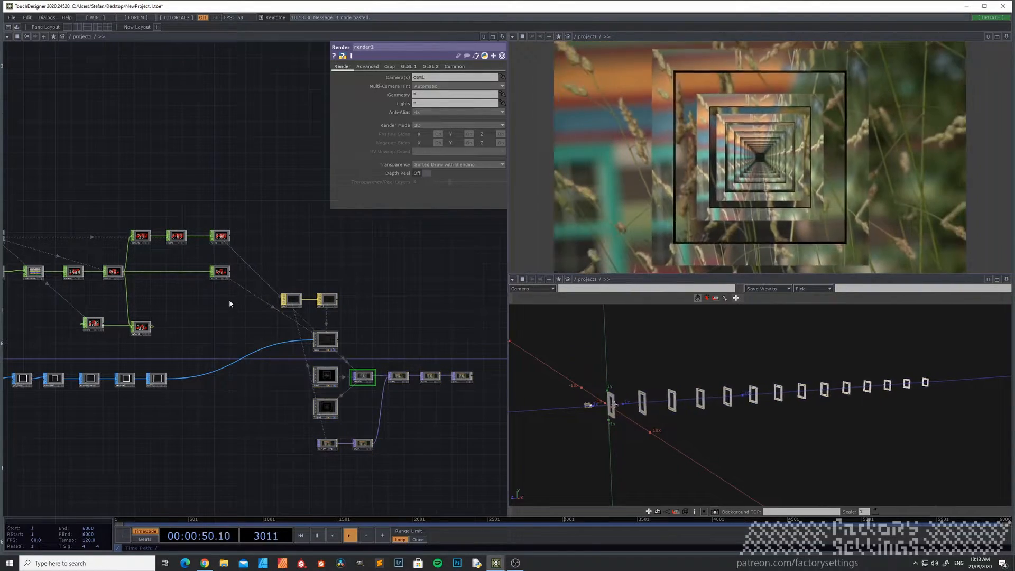
{"action": "scroll", "coordinate": [224, 298], "scroll_direction": "up", "scroll_amount": 2}
{"action": "right_click_drag", "start_coordinate": [253, 304], "coordinate": [209, 229]}
{"action": "left_click_drag", "start_coordinate": [217, 206], "coordinate": [372, 208]}
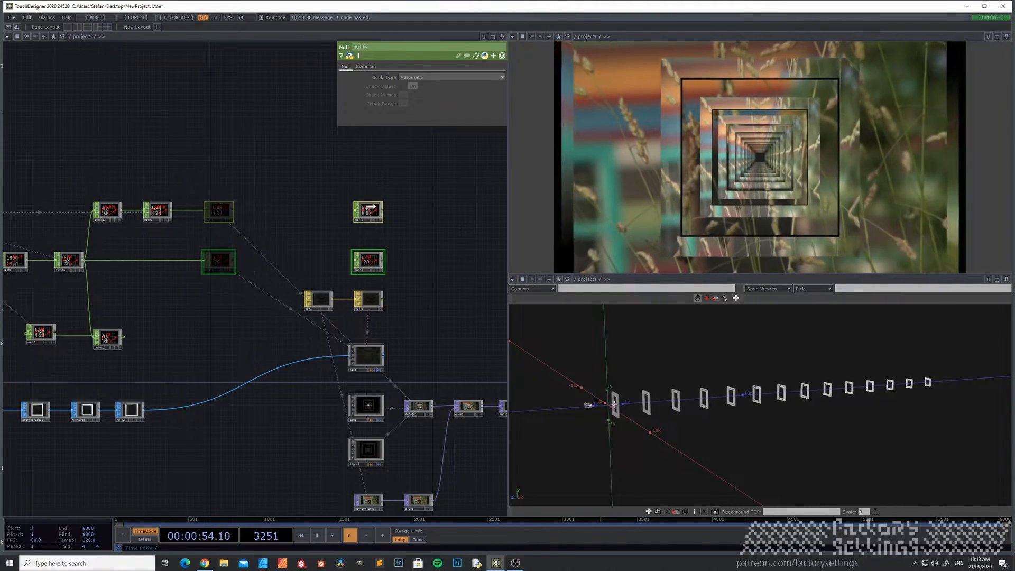
Move math2 back into line to the right of select3 in the network.
{"action": "left_click", "coordinate": [110, 339]}
{"action": "left_click_drag", "start_coordinate": [43, 334], "coordinate": [154, 336]}
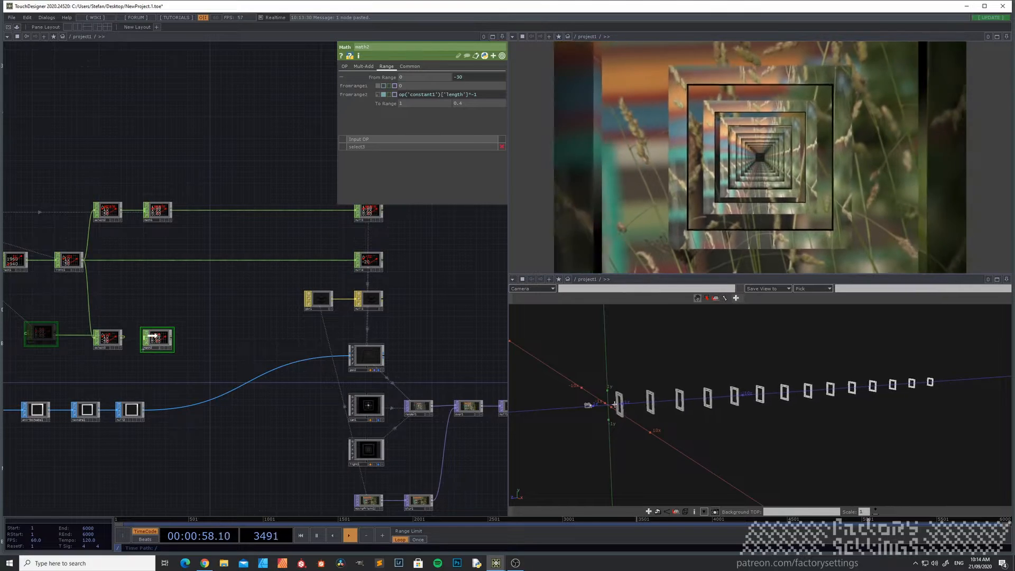
Append a Null CHOP to math2's output and set the upper To Range value of math2 to 0.
{"action": "scroll", "coordinate": [227, 325], "scroll_direction": "up", "scroll_amount": 5}
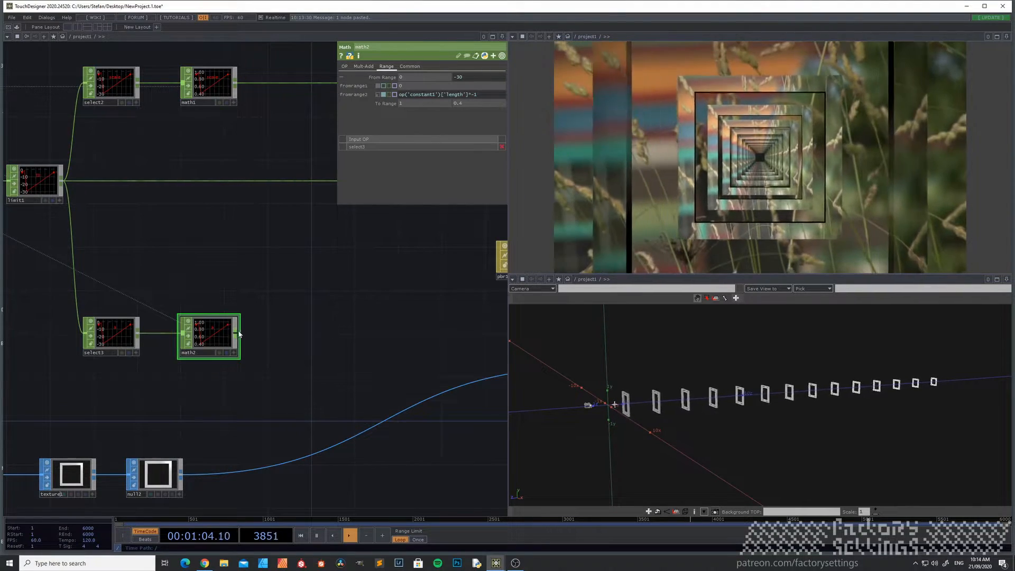
{"action": "right_click", "coordinate": [239, 334]}
{"action": "left_click", "coordinate": [238, 329]}
{"action": "left_click", "coordinate": [333, 337]}
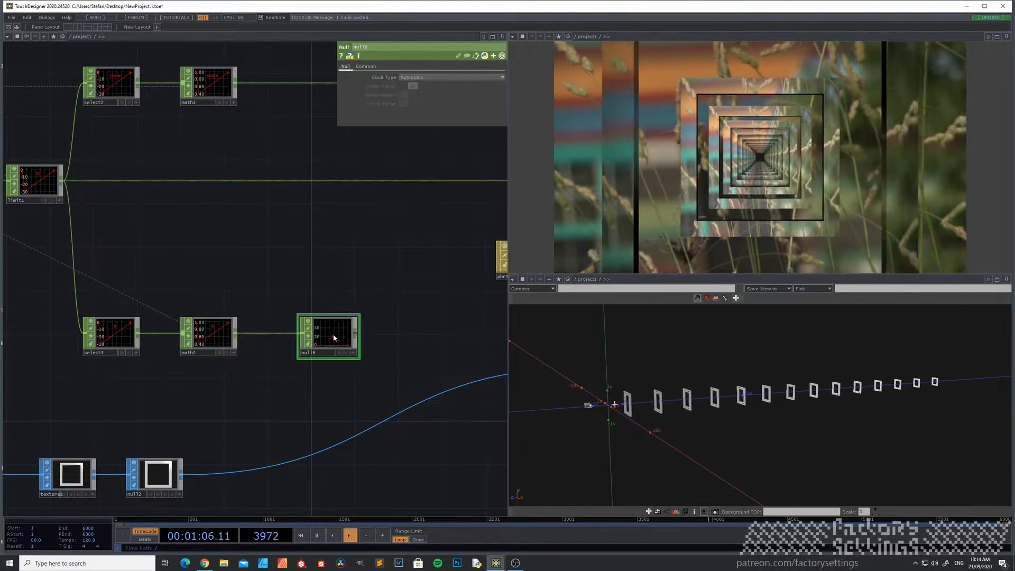
{"action": "left_click", "coordinate": [215, 337]}
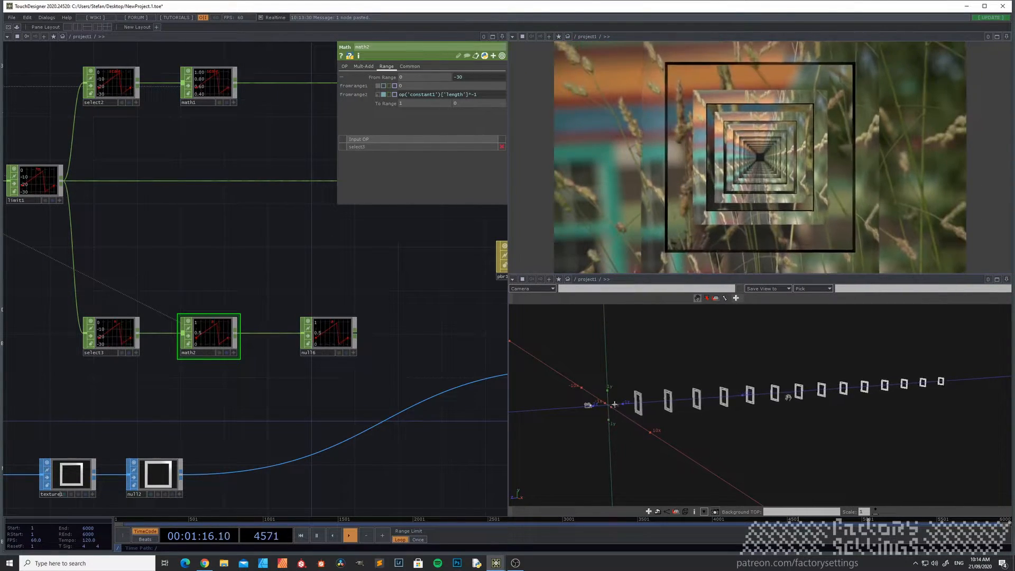
Set geo2's instance Color OP to null6 and assign channel a to the color's A component.
{"action": "left_click_drag", "start_coordinate": [371, 380], "coordinate": [277, 390]}
{"action": "scroll", "coordinate": [242, 345], "scroll_direction": "down", "scroll_amount": 3}
{"action": "left_click_drag", "start_coordinate": [314, 321], "coordinate": [252, 324]}
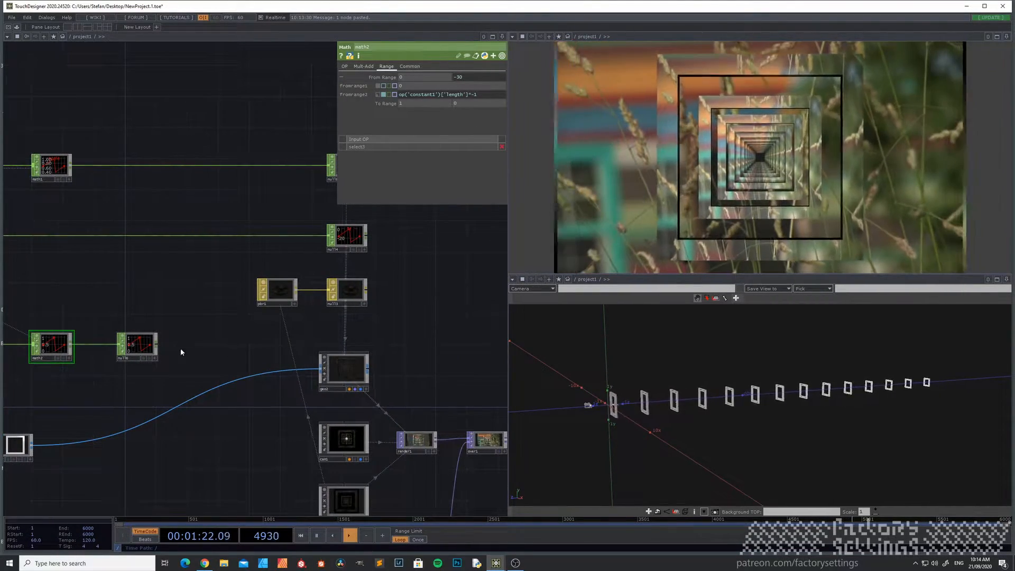
{"action": "left_click", "coordinate": [344, 368]}
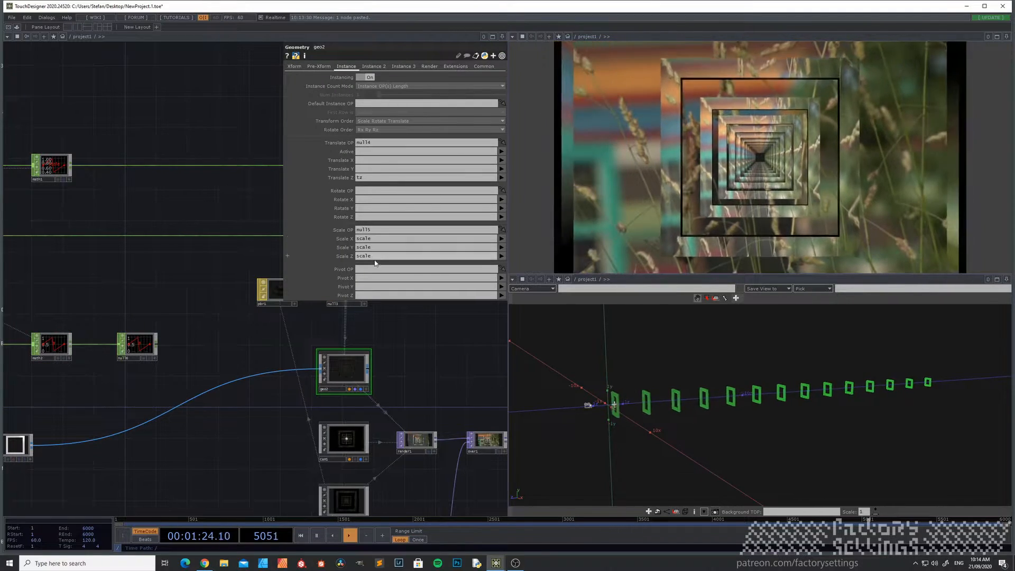
{"action": "left_click", "coordinate": [375, 67]}
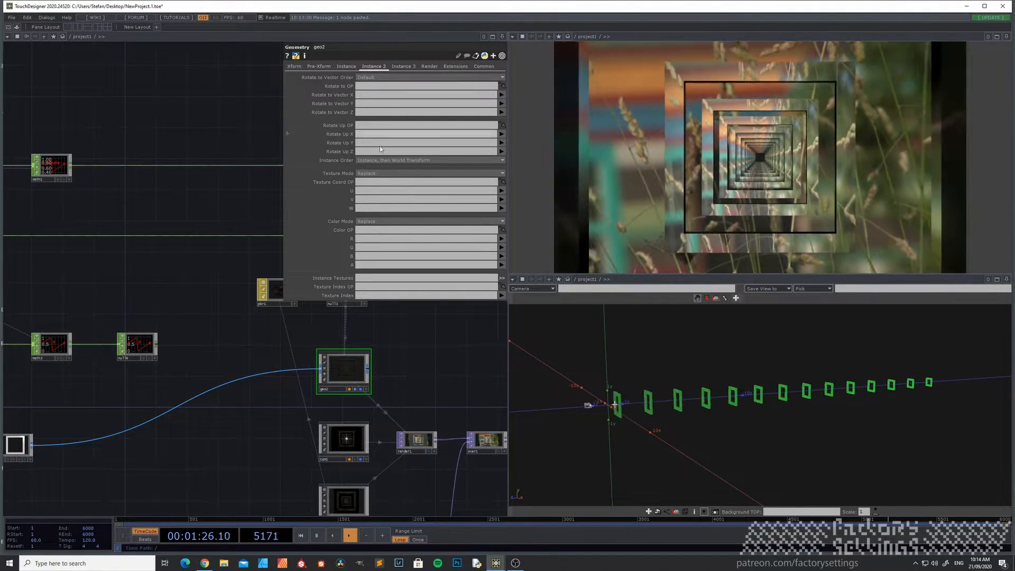
{"action": "left_click", "coordinate": [369, 230]}
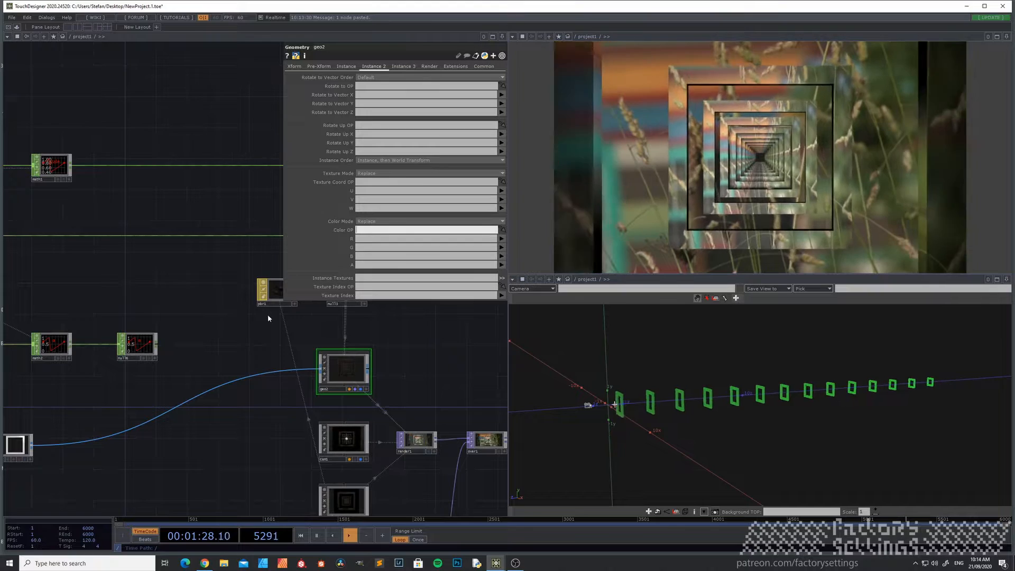
{"action": "type", "text": "null6"}
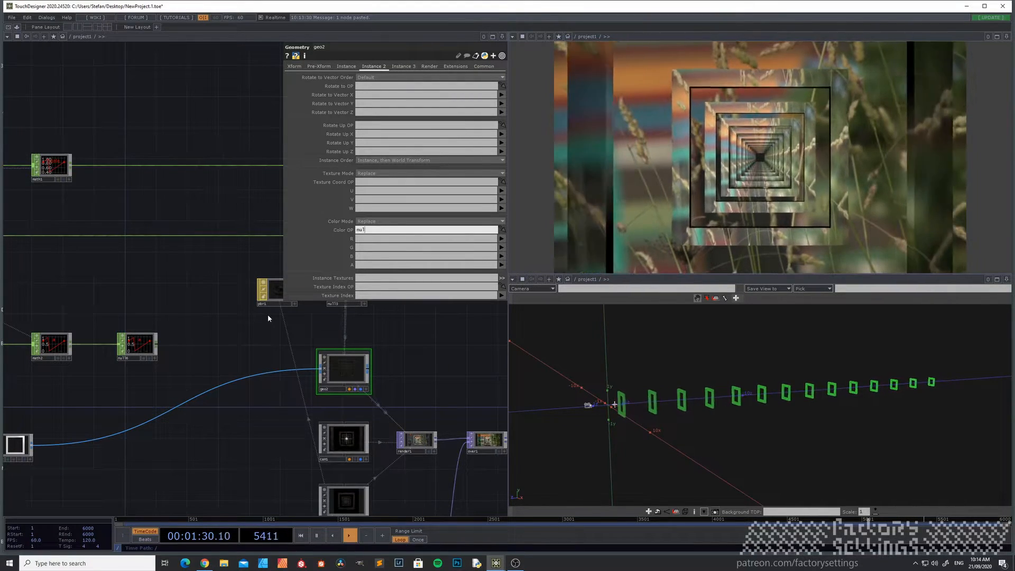
{"action": "left_click", "coordinate": [361, 266]}
{"action": "type", "text": "a"}
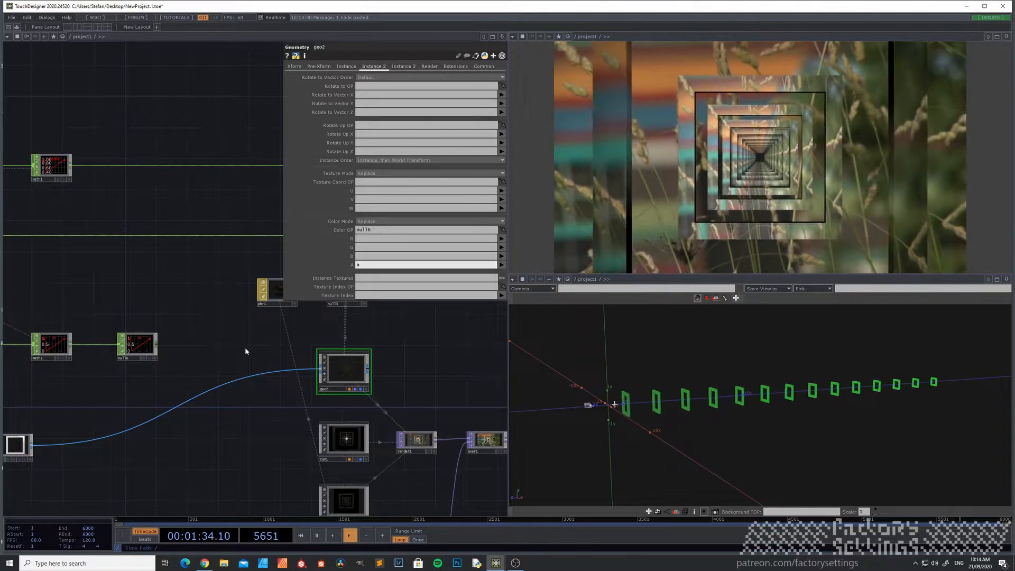
{"action": "key", "text": "Return"}
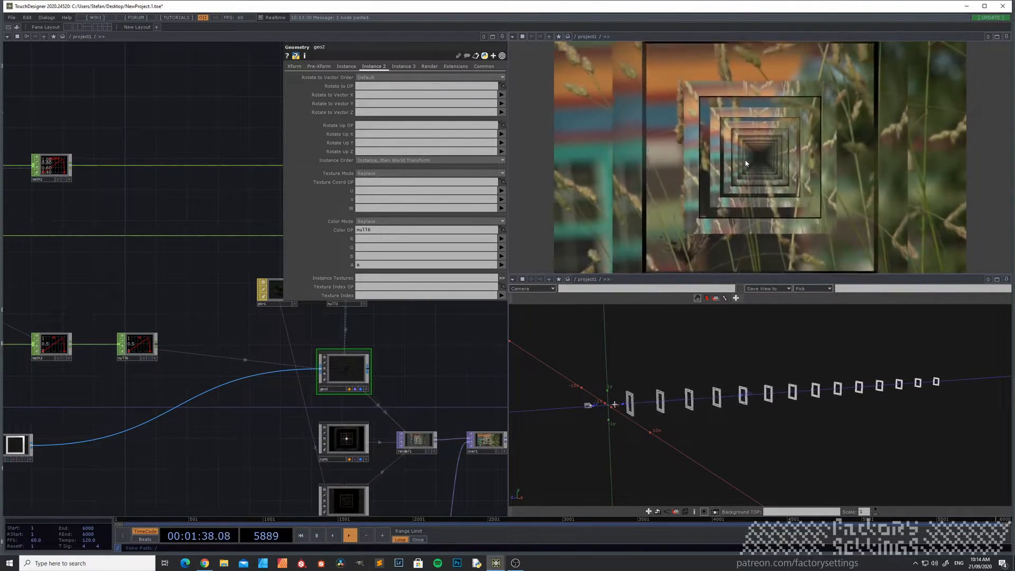
Shift math2 slightly and null6 further right to make room between the two nodes.
{"action": "left_click_drag", "start_coordinate": [127, 385], "coordinate": [325, 386]}
{"action": "scroll", "coordinate": [298, 349], "scroll_direction": "up", "scroll_amount": 3}
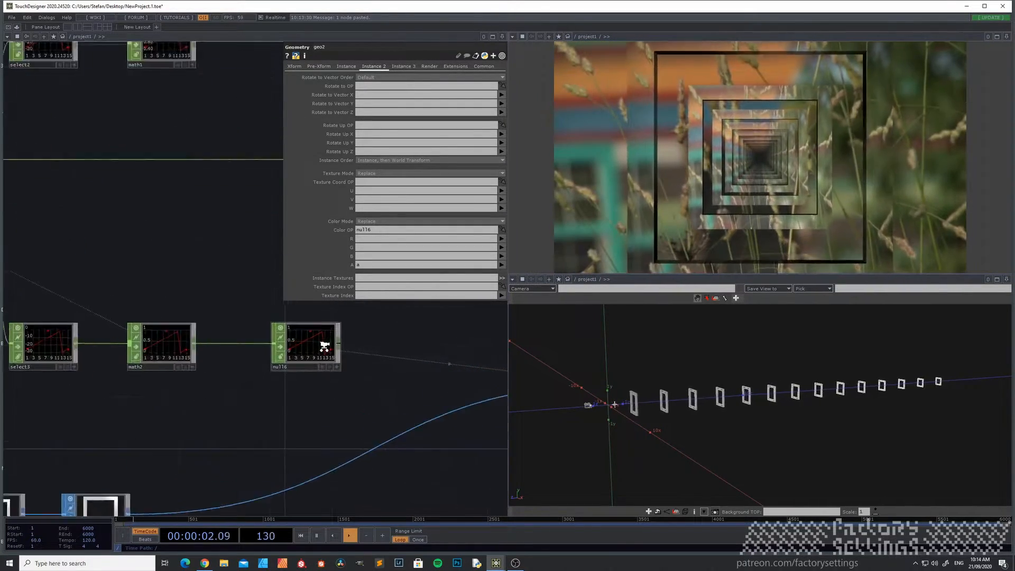
{"action": "scroll", "coordinate": [211, 410], "scroll_direction": "up", "scroll_amount": 2}
{"action": "left_click_drag", "start_coordinate": [211, 410], "coordinate": [232, 406]}
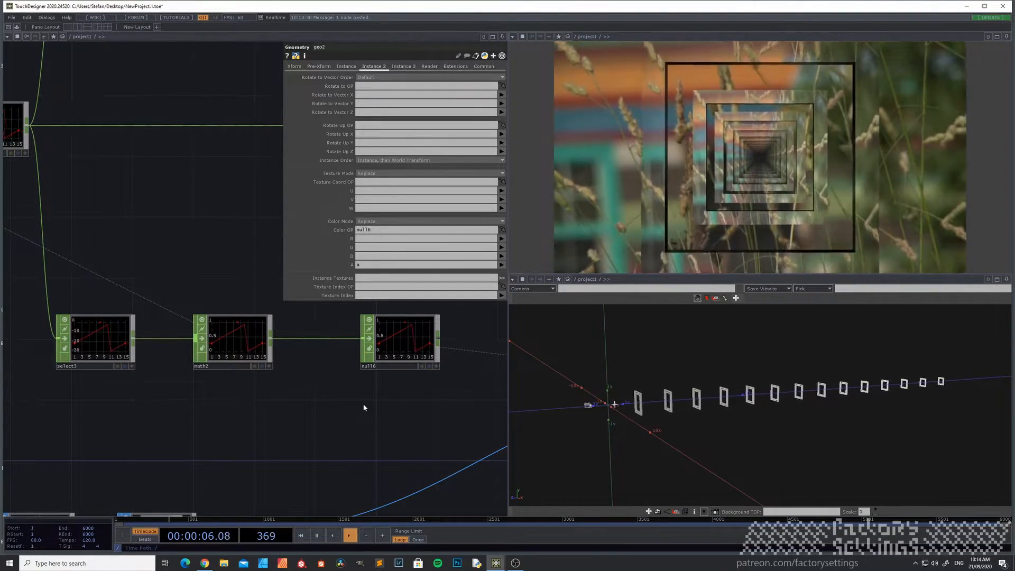
{"action": "mouse_move", "coordinate": [243, 351]}
{"action": "left_mouse_down"}
{"action": "mouse_move", "coordinate": [272, 351]}
{"action": "mouse_move", "coordinate": [258, 353]}
{"action": "left_mouse_up"}
{"action": "scroll", "coordinate": [258, 353], "scroll_direction": "down", "scroll_amount": 2}
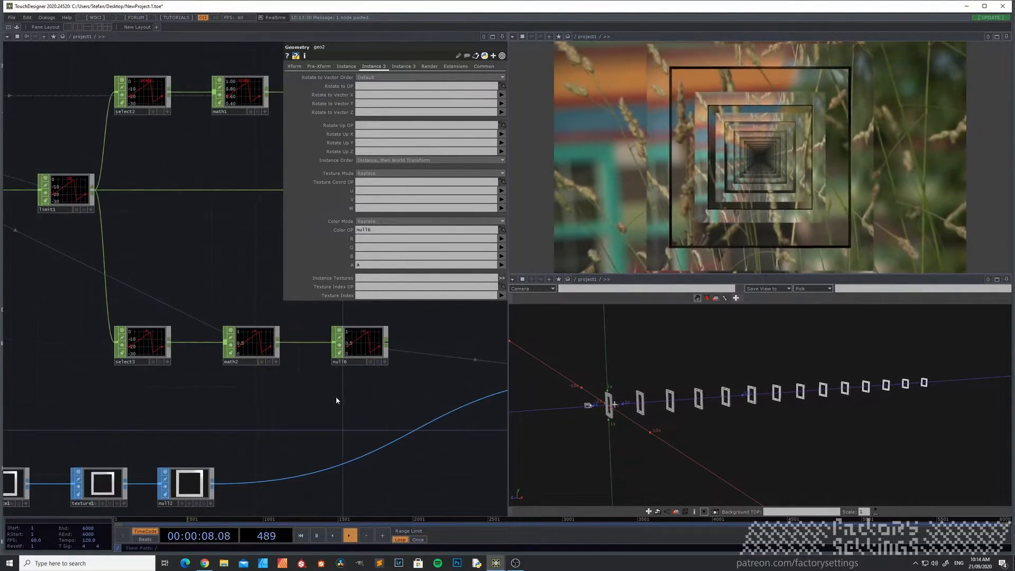
{"action": "left_click_drag", "start_coordinate": [335, 396], "coordinate": [316, 352]}
{"action": "left_click_drag", "start_coordinate": [240, 383], "coordinate": [361, 356]}
Insert a Switch CHOP on the wire between math2 and null6.
{"action": "right_click", "coordinate": [342, 321]}
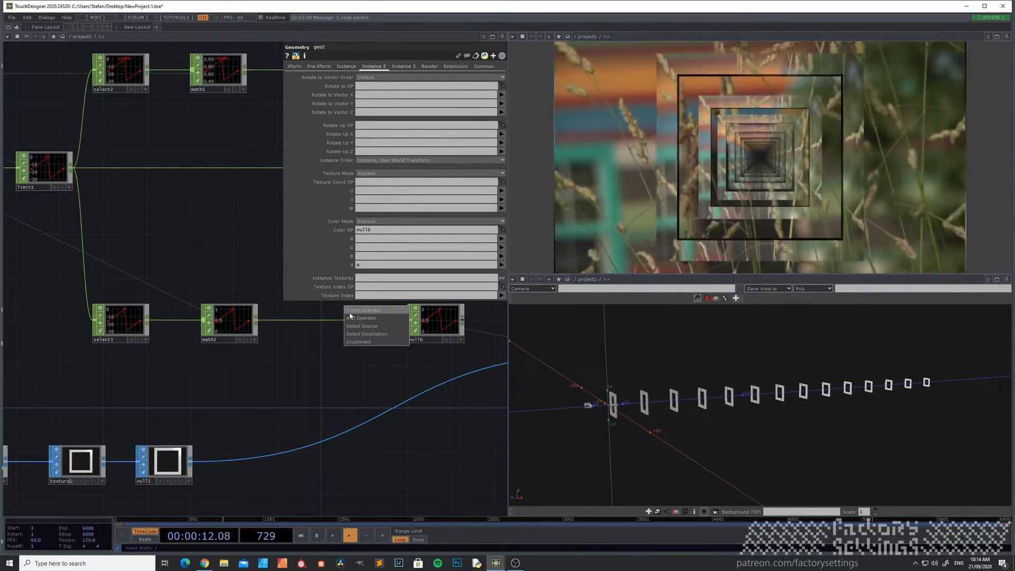
{"action": "left_click", "coordinate": [360, 311]}
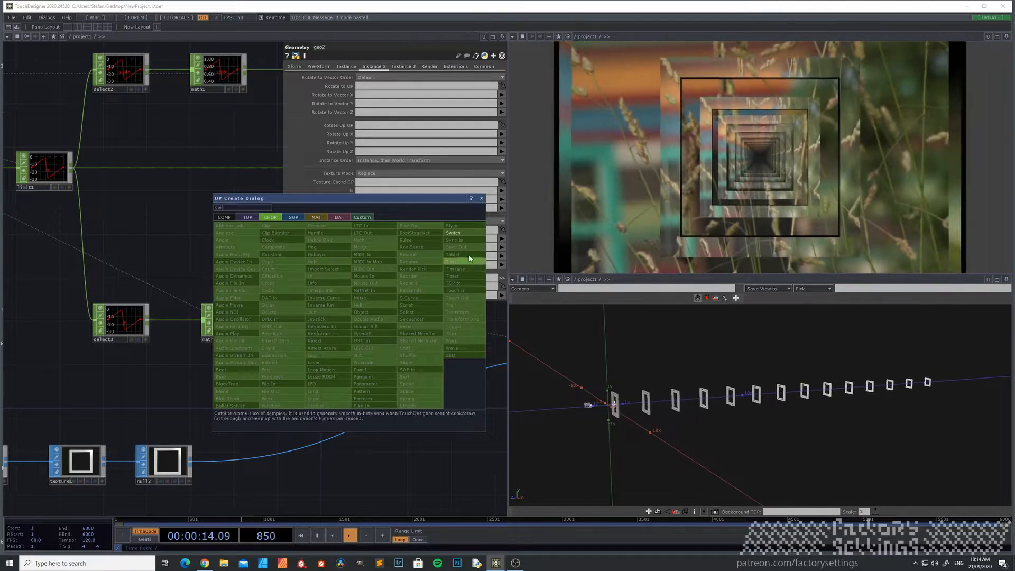
{"action": "left_click", "coordinate": [468, 233]}
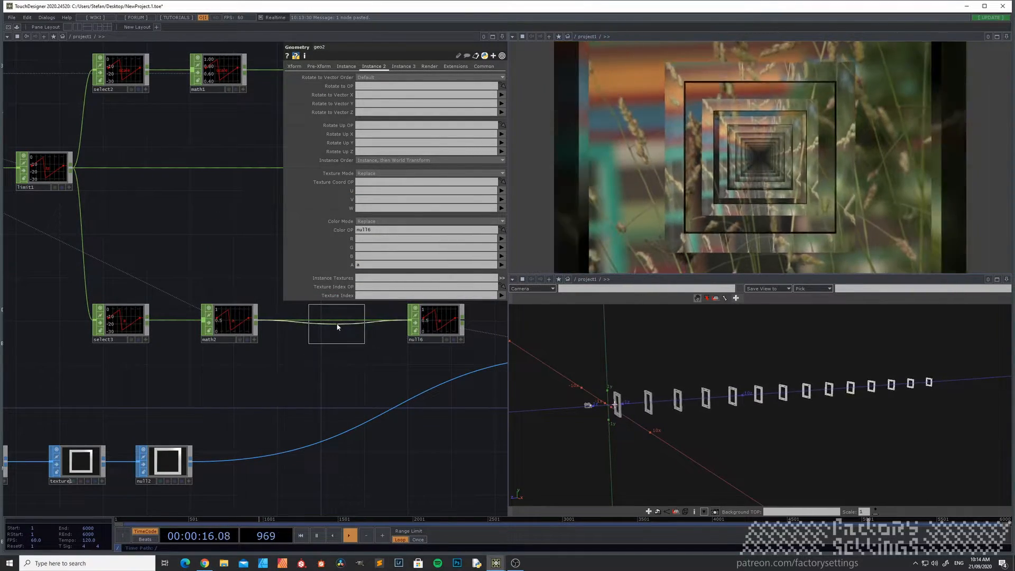
{"action": "left_click", "coordinate": [336, 324]}
{"action": "left_click_drag", "start_coordinate": [326, 322], "coordinate": [316, 322]}
Place a new Pattern CHOP below math2 and set its type to Constant.
{"action": "left_click_drag", "start_coordinate": [293, 395], "coordinate": [332, 388]}
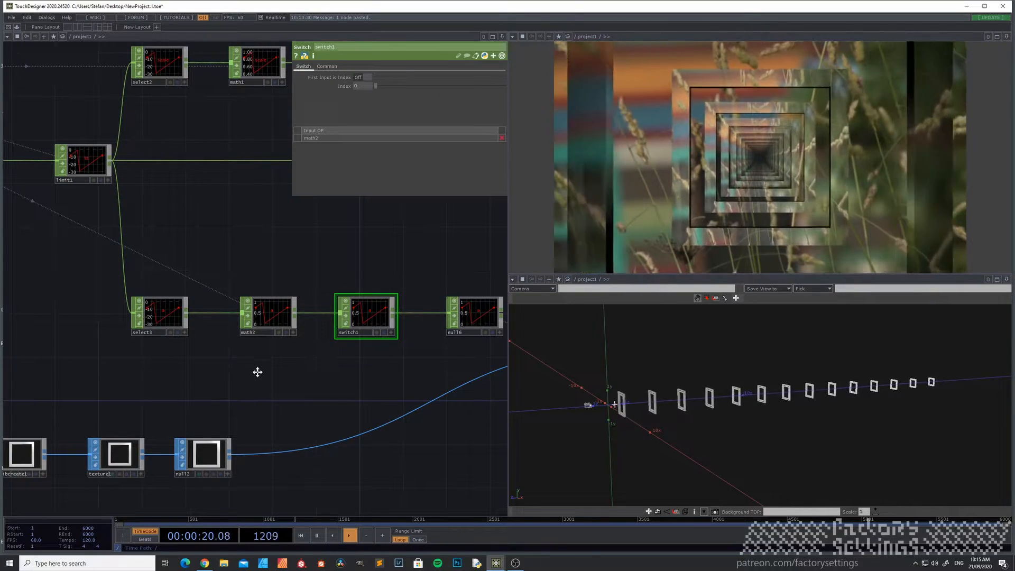
{"action": "left_click_drag", "start_coordinate": [258, 373], "coordinate": [255, 369]}
{"action": "key", "text": "Tab"}
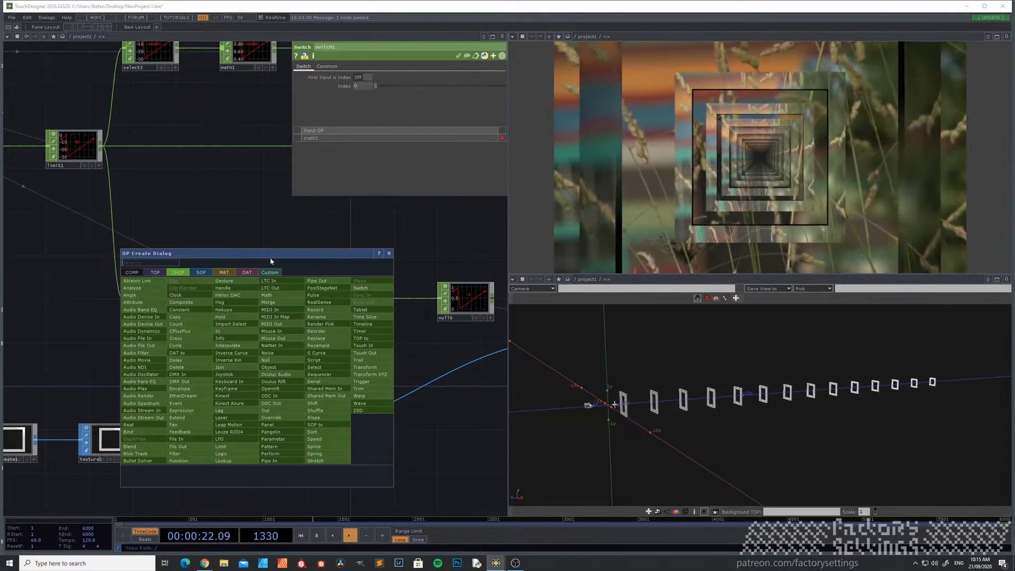
{"action": "left_click", "coordinate": [276, 449]}
{"action": "left_click", "coordinate": [259, 369]}
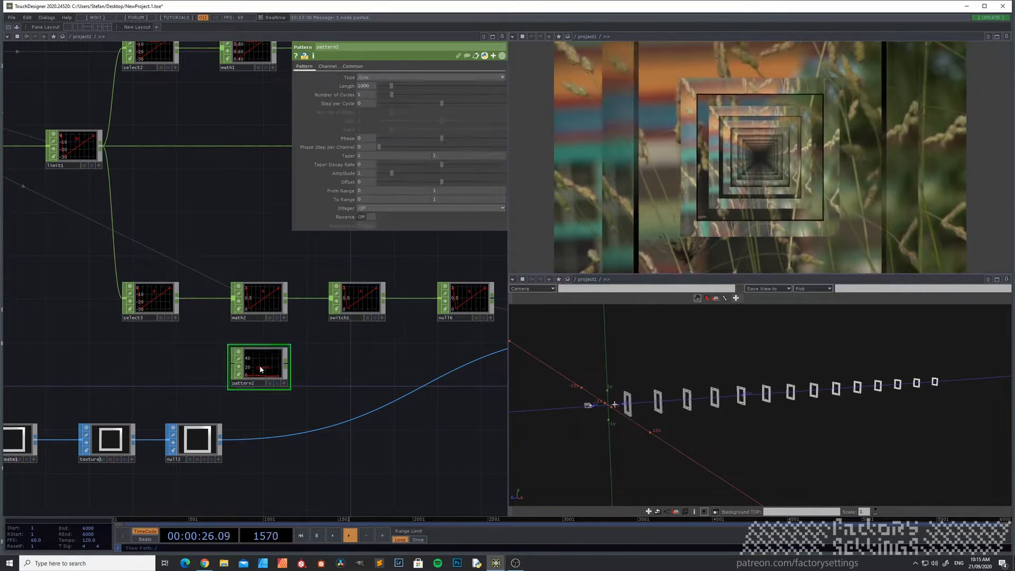
{"action": "left_click", "coordinate": [385, 78]}
{"action": "left_click", "coordinate": [373, 102]}
Link pattern2's Length to the divisions channel of constant1.
{"action": "scroll", "coordinate": [138, 355], "scroll_direction": "down", "scroll_amount": 4}
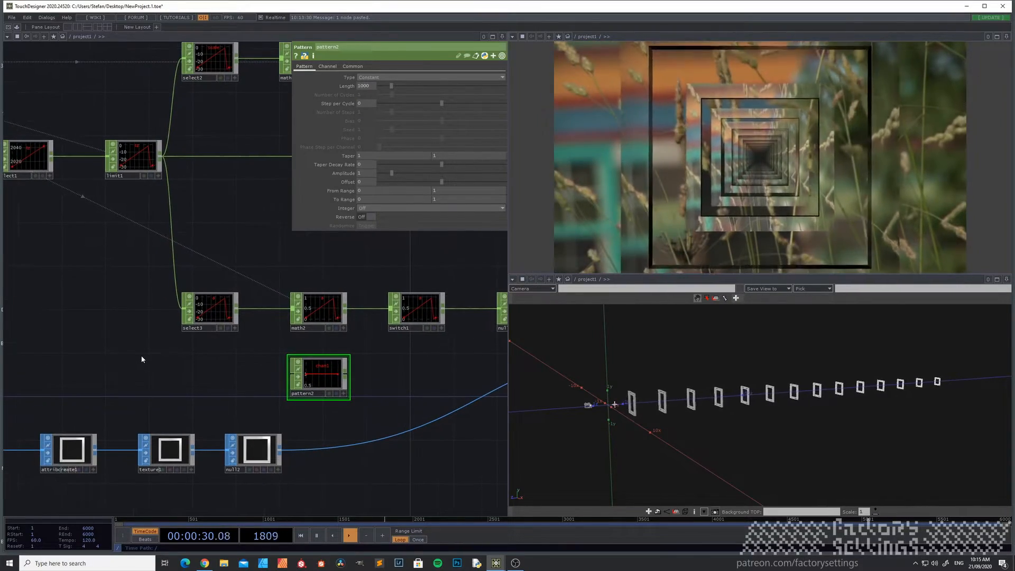
{"action": "left_click_drag", "start_coordinate": [144, 307], "coordinate": [281, 291]}
{"action": "scroll", "coordinate": [139, 198], "scroll_direction": "up", "scroll_amount": 4}
{"action": "left_click_drag", "start_coordinate": [172, 171], "coordinate": [229, 209]}
{"action": "scroll", "coordinate": [201, 229], "scroll_direction": "up", "scroll_amount": 2}
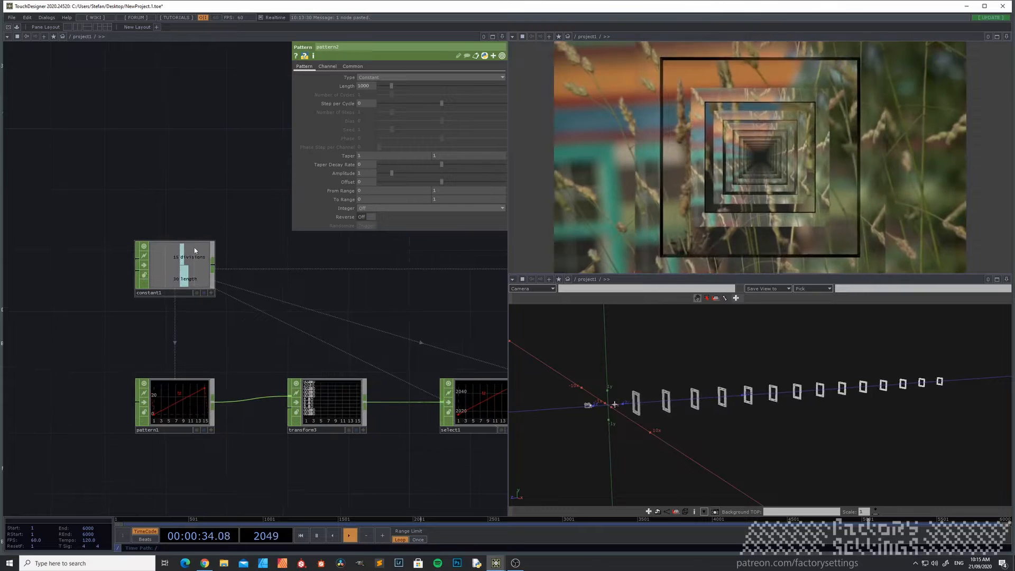
{"action": "left_click", "coordinate": [211, 294]}
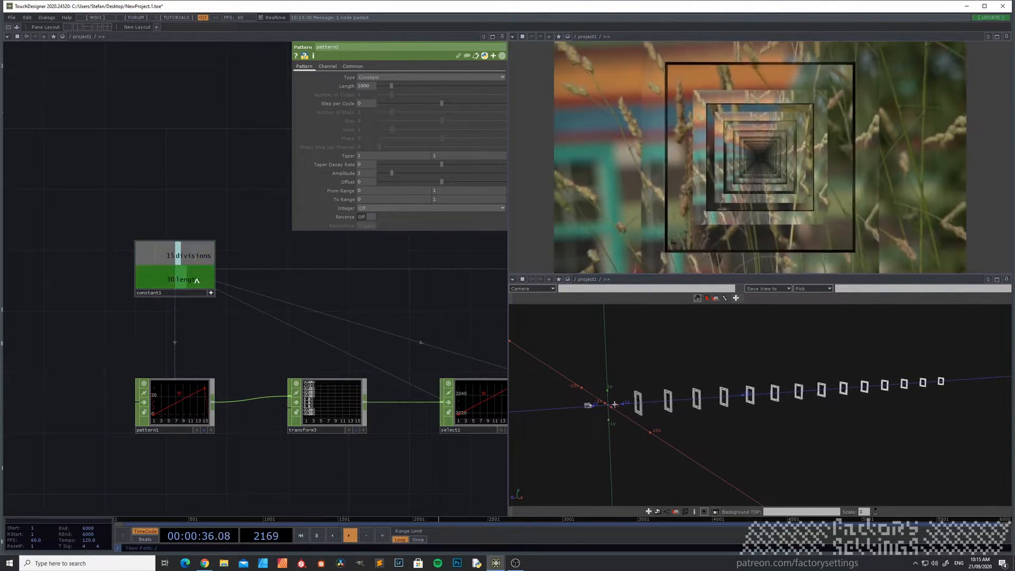
{"action": "left_click_drag", "start_coordinate": [195, 254], "coordinate": [378, 86]}
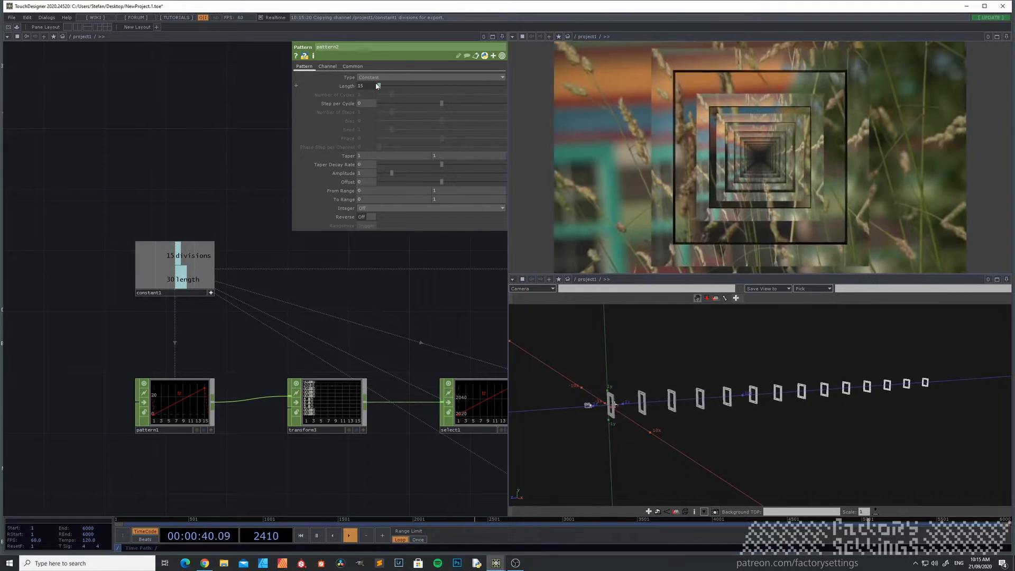
Link the upper To Range value of pattern2 to the length channel of constant1.
{"action": "left_click_drag", "start_coordinate": [193, 280], "coordinate": [387, 220]}
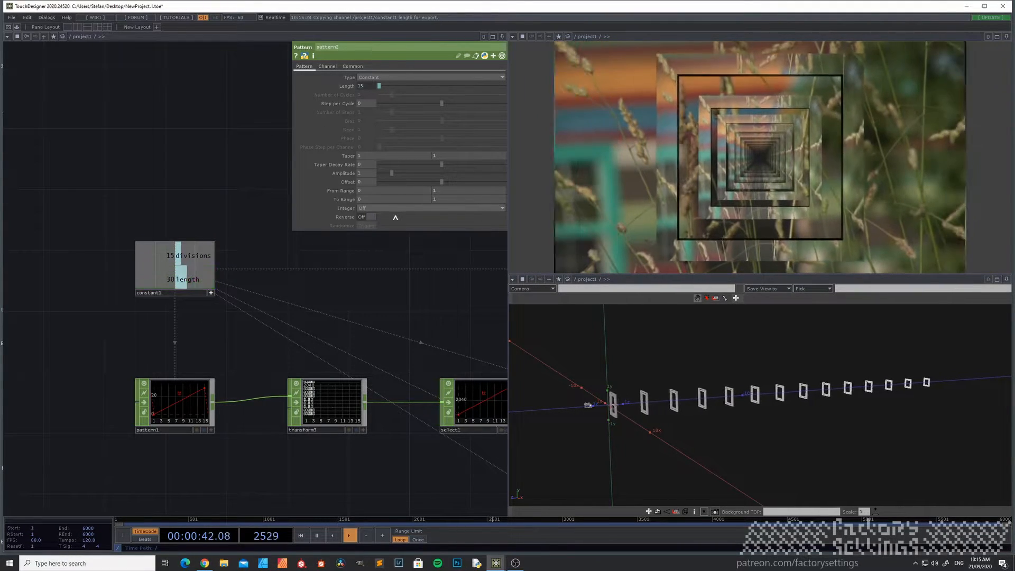
{"action": "left_click_drag", "start_coordinate": [441, 199], "coordinate": [441, 200]}
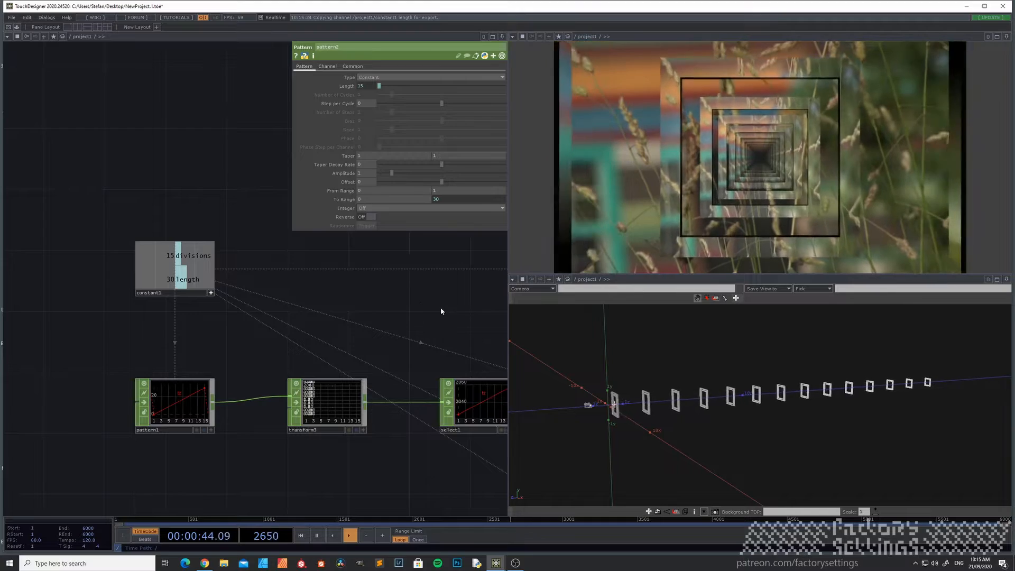
Return pattern2's upper To Range value from the length expression to a constant value of 1.
{"action": "left_click_drag", "start_coordinate": [440, 307], "coordinate": [148, 212]}
{"action": "scroll", "coordinate": [148, 213], "scroll_direction": "down", "scroll_amount": 5}
{"action": "left_click_drag", "start_coordinate": [269, 413], "coordinate": [157, 353]}
{"action": "scroll", "coordinate": [272, 370], "scroll_direction": "up", "scroll_amount": 6}
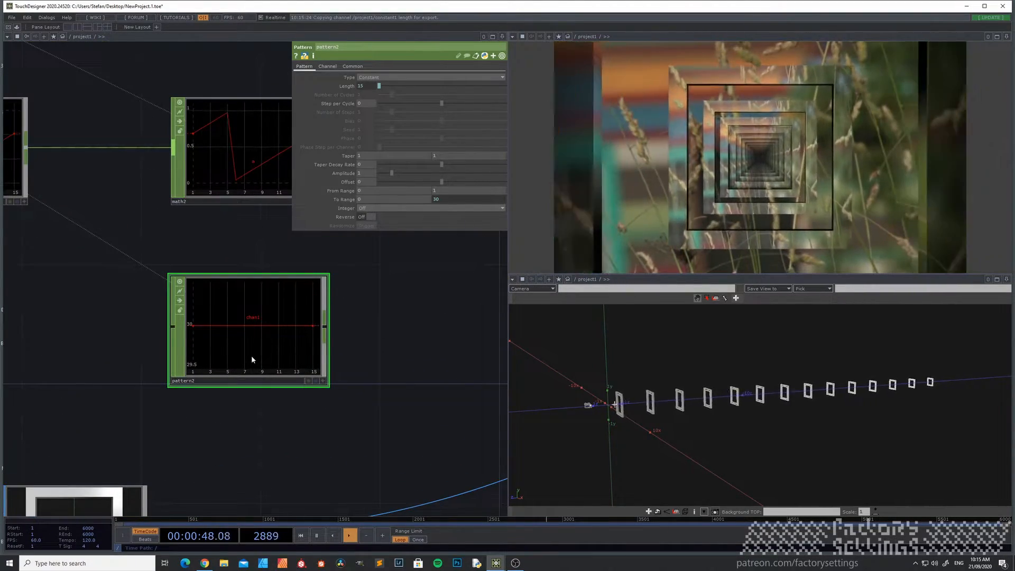
{"action": "scroll", "coordinate": [252, 358], "scroll_direction": "down", "scroll_amount": 2}
{"action": "scroll", "coordinate": [252, 355], "scroll_direction": "down", "scroll_amount": 2}
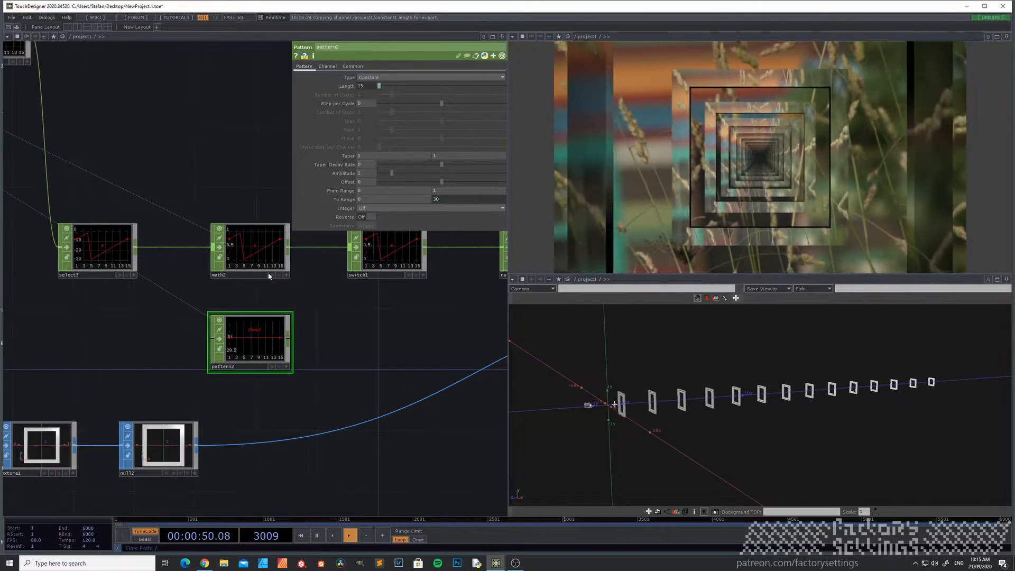
{"action": "left_click", "coordinate": [314, 200]}
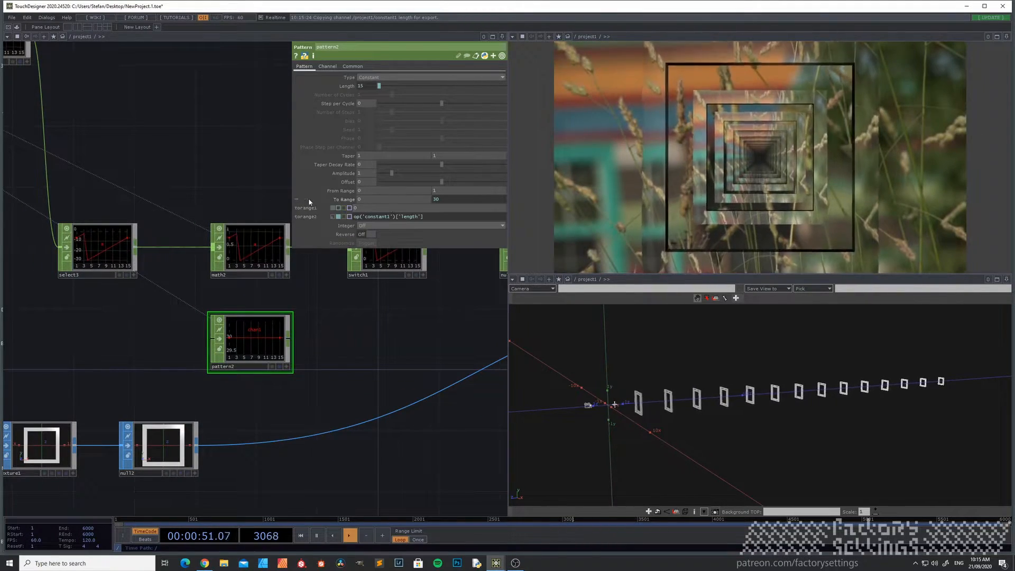
{"action": "left_click", "coordinate": [332, 216]}
Check the sample info of pattern2 and math2, and connect pattern2 as the second input of switch1.
{"action": "left_click_drag", "start_coordinate": [334, 347], "coordinate": [204, 376]}
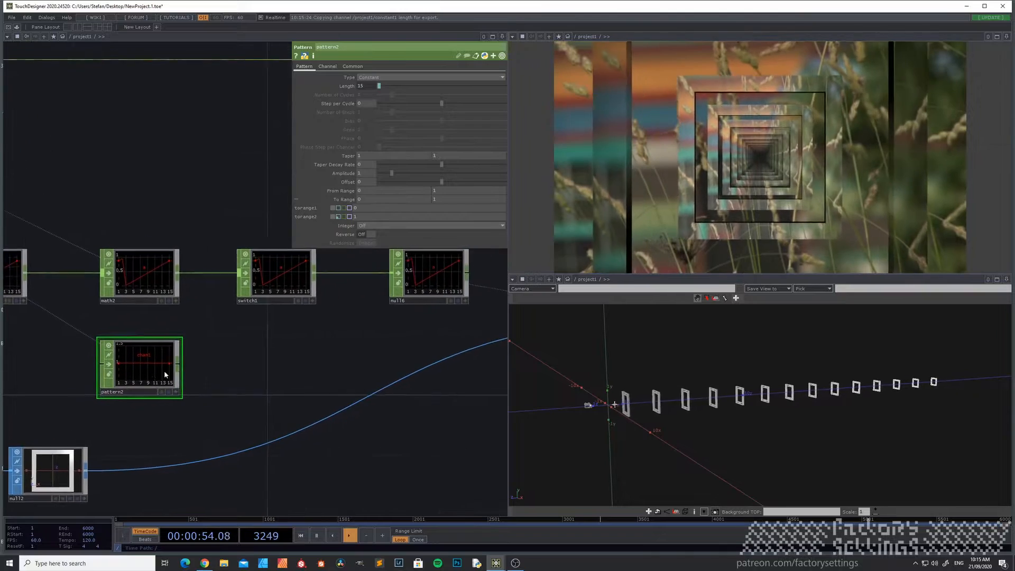
{"action": "middle_click", "coordinate": [115, 373]}
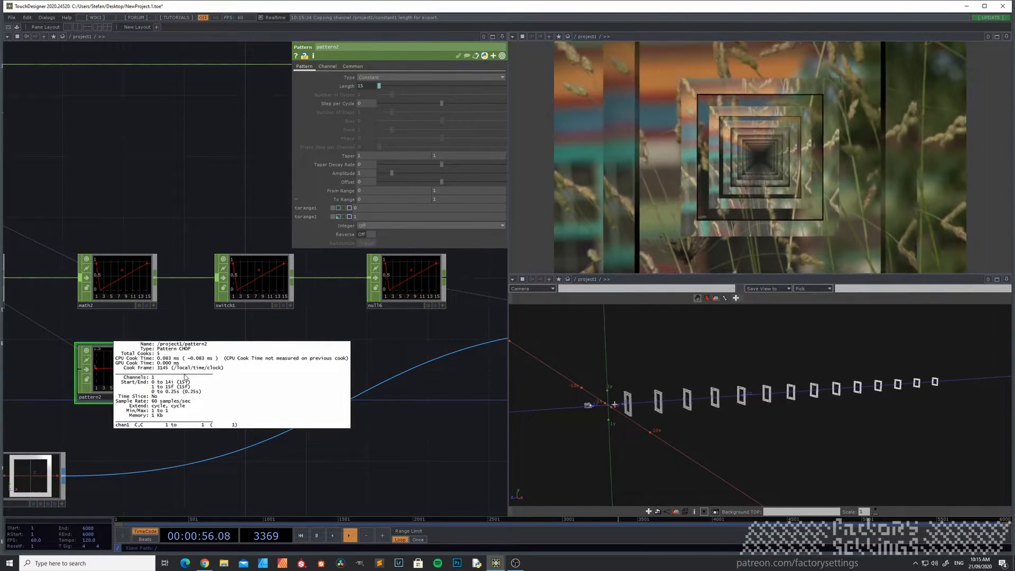
{"action": "middle_click", "coordinate": [137, 287]}
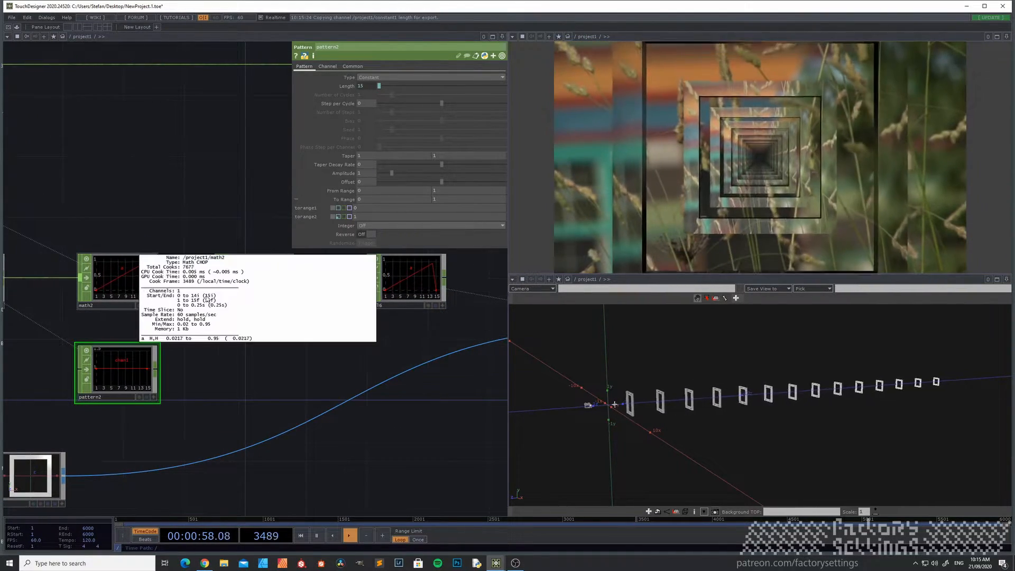
{"action": "left_click", "coordinate": [156, 368]}
{"action": "left_click", "coordinate": [269, 306]}
Set the channel name of pattern2 to a.
{"action": "left_click_drag", "start_coordinate": [300, 345], "coordinate": [250, 358]}
{"action": "left_click", "coordinate": [85, 388]}
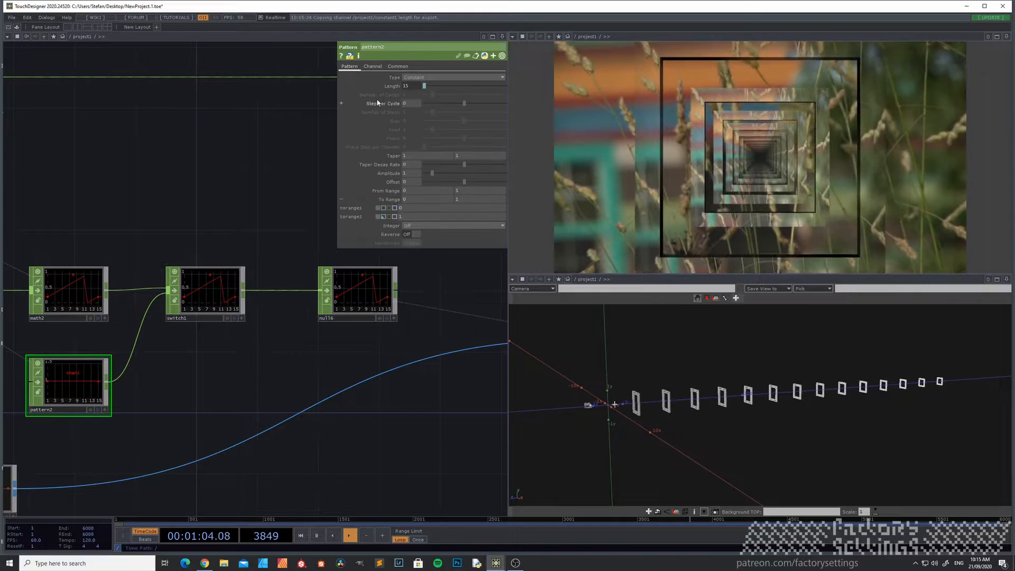
{"action": "left_click", "coordinate": [379, 69]}
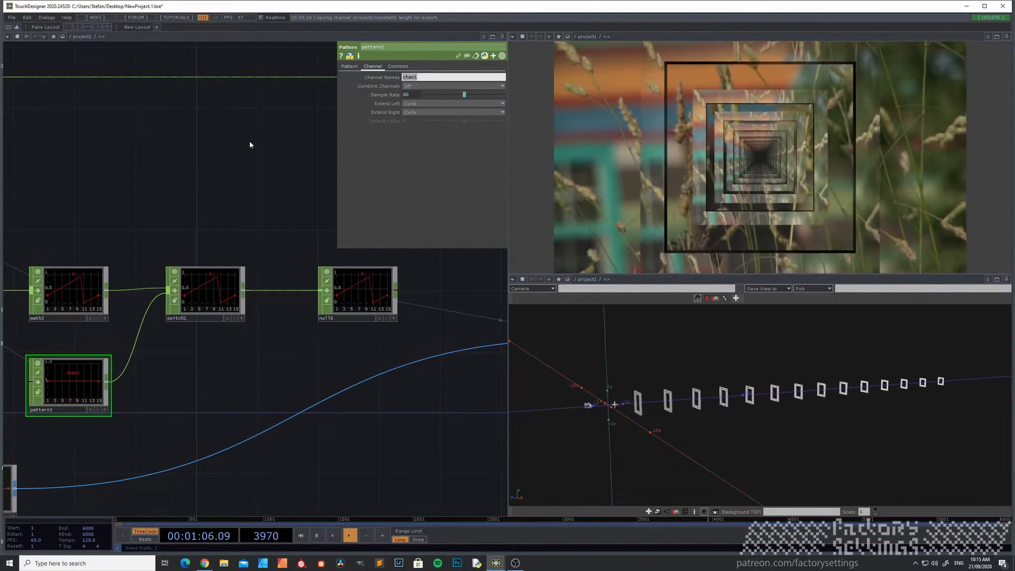
Test the constant alpha by varying the index of switch1, and return the index to 0.
{"action": "left_click", "coordinate": [217, 278]}
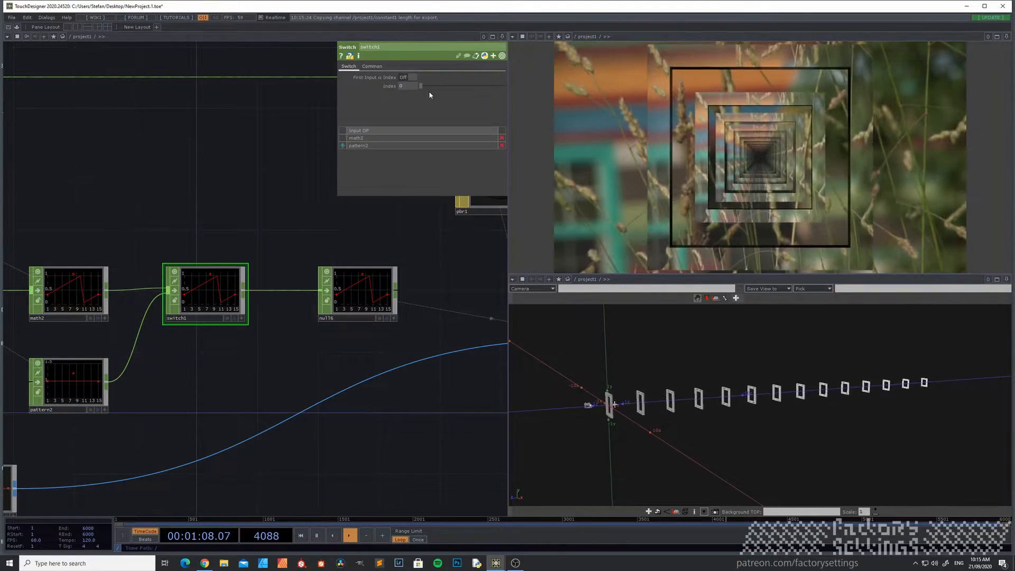
{"action": "mouse_move", "coordinate": [418, 89]}
{"action": "left_mouse_down"}
{"action": "mouse_move", "coordinate": [445, 90]}
{"action": "mouse_move", "coordinate": [400, 94]}
{"action": "left_mouse_up"}
Add a Constant TOP to the network and place it below blur1.
{"action": "middle_click_drag", "start_coordinate": [189, 231], "coordinate": [262, 366]}
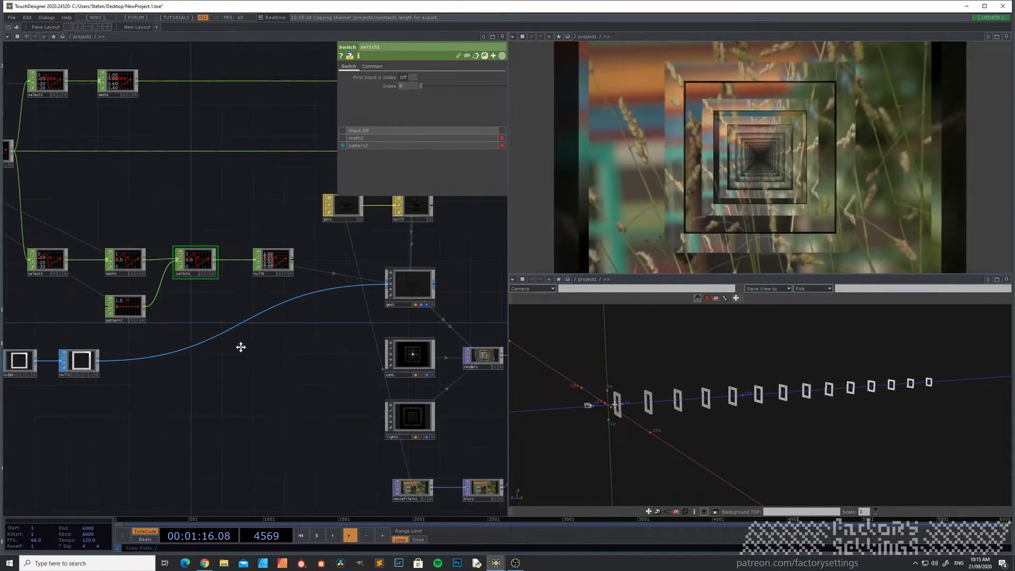
{"action": "left_click_drag", "start_coordinate": [262, 366], "coordinate": [95, 231]}
{"action": "left_click_drag", "start_coordinate": [312, 321], "coordinate": [295, 278]}
{"action": "scroll", "coordinate": [309, 327], "scroll_direction": "up", "scroll_amount": 3}
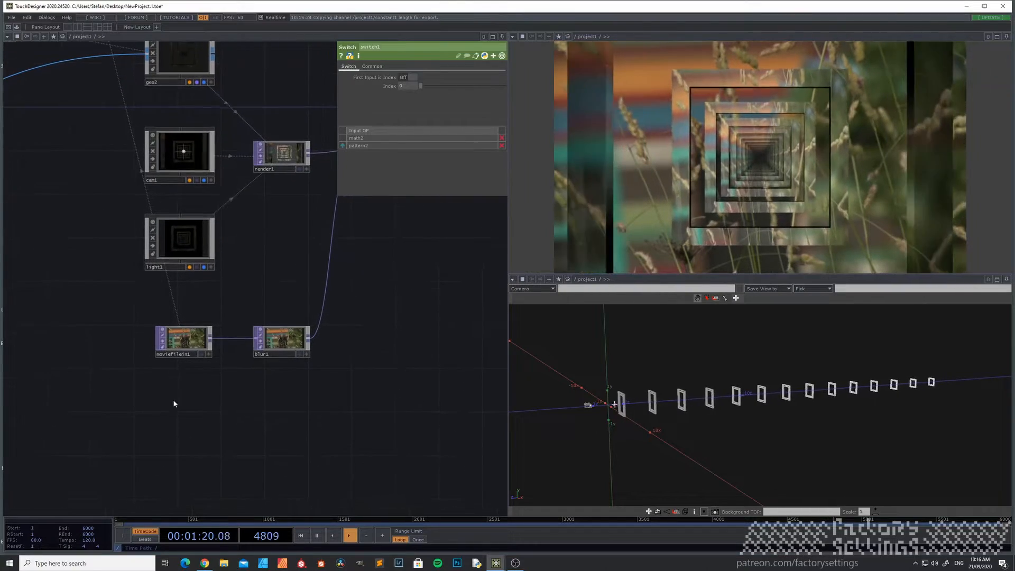
{"action": "key", "text": "Tab"}
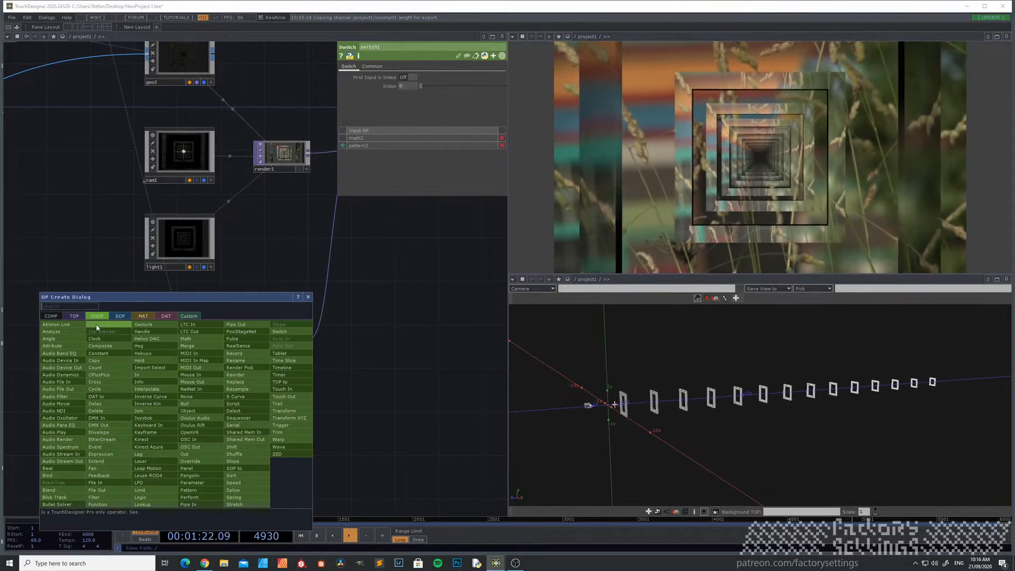
{"action": "left_click", "coordinate": [74, 316]}
{"action": "left_click", "coordinate": [61, 408]}
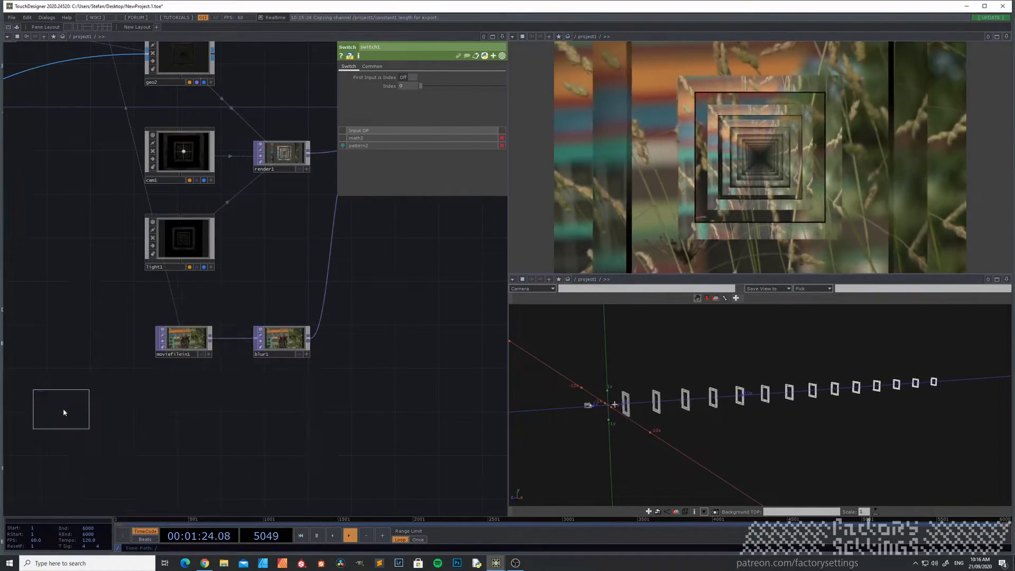
{"action": "left_click", "coordinate": [179, 409]}
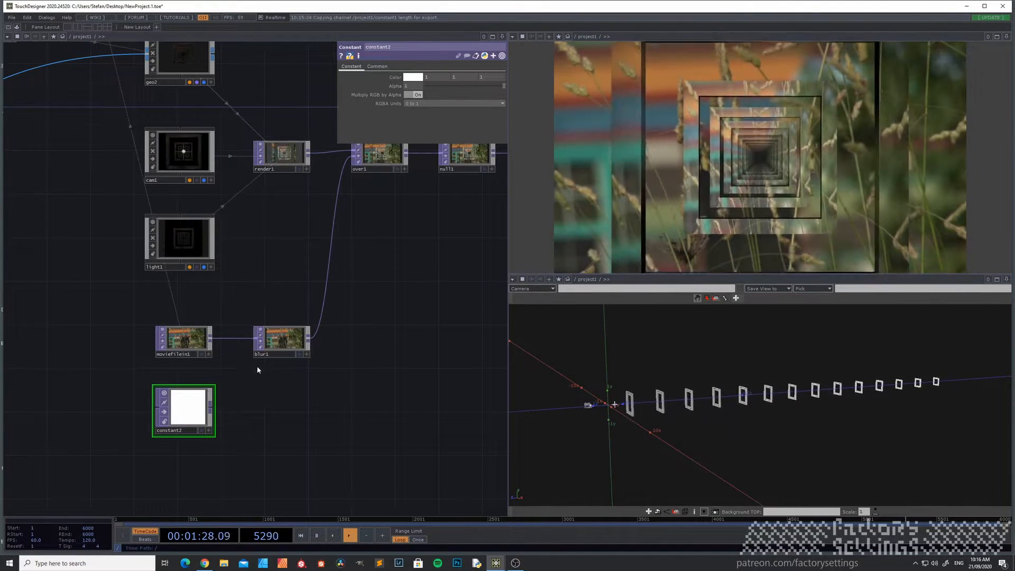
{"action": "left_click_drag", "start_coordinate": [179, 410], "coordinate": [277, 399]}
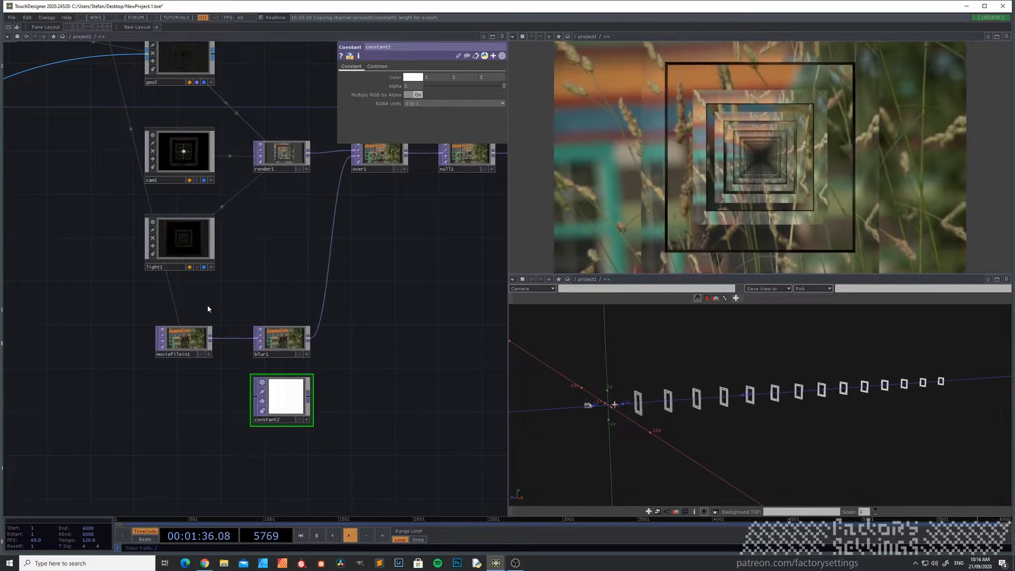
Insert a Null TOP between moviefilein1 and blur1, and move constant2 beneath the new null.
{"action": "left_click_drag", "start_coordinate": [186, 340], "coordinate": [109, 336]}
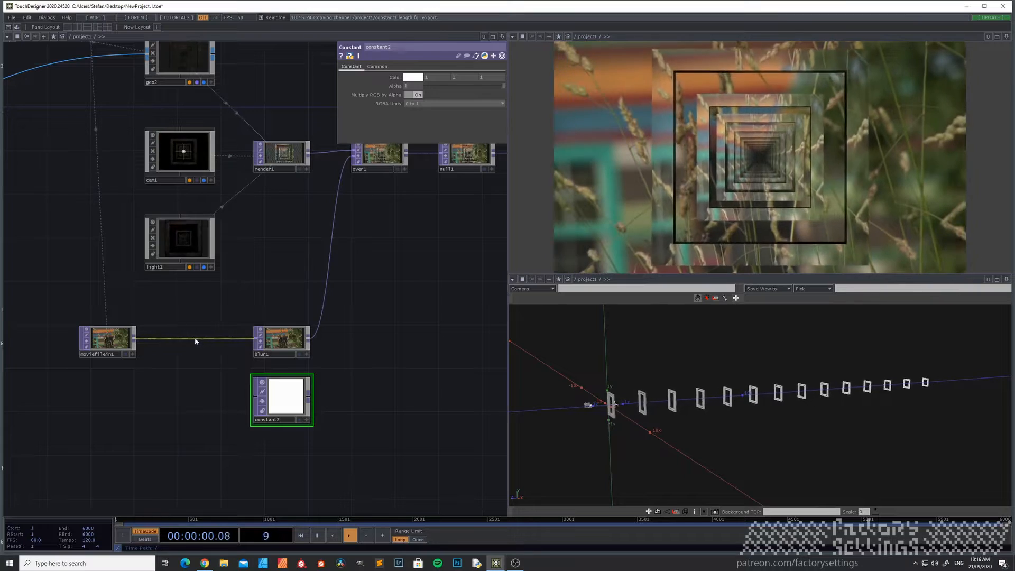
{"action": "right_click", "coordinate": [195, 339]}
{"action": "left_click", "coordinate": [201, 329]}
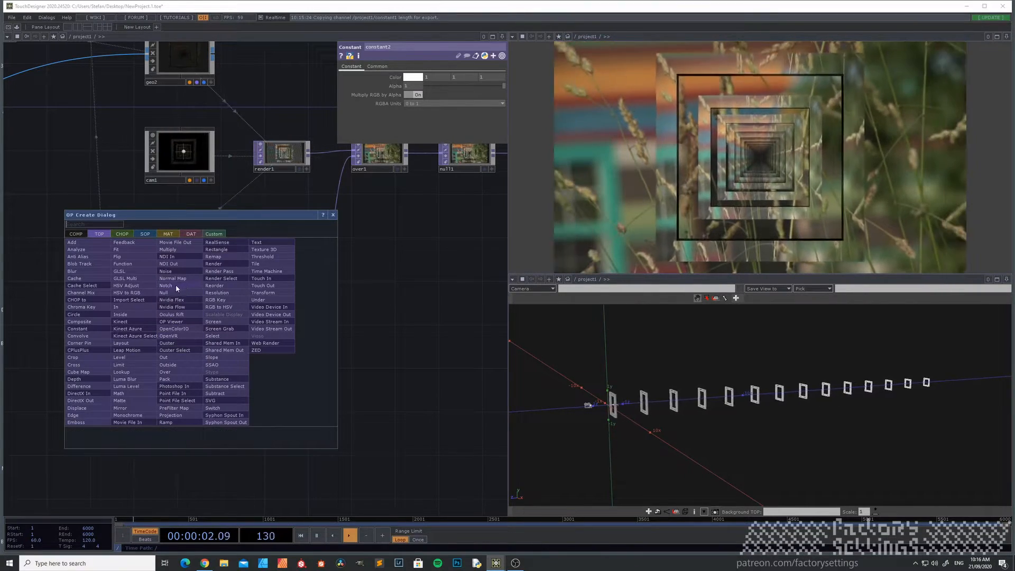
{"action": "left_click", "coordinate": [179, 294]}
{"action": "left_click", "coordinate": [192, 337]}
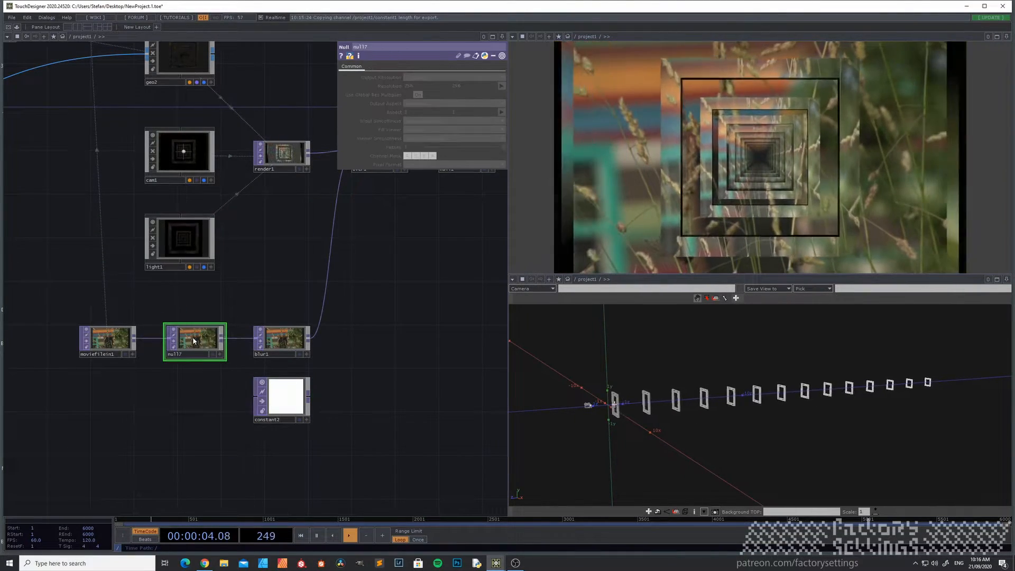
{"action": "left_click_drag", "start_coordinate": [286, 397], "coordinate": [198, 407]}
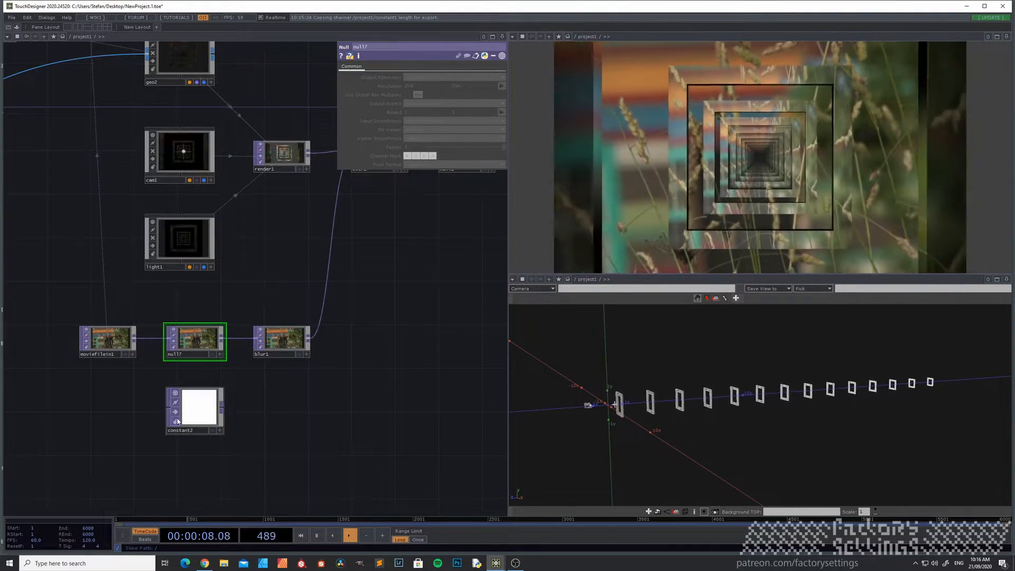
Set the resolution of constant2 to the expressions op('null7').width and op('null7').height.
{"action": "left_click", "coordinate": [198, 408]}
{"action": "left_click", "coordinate": [378, 67]}
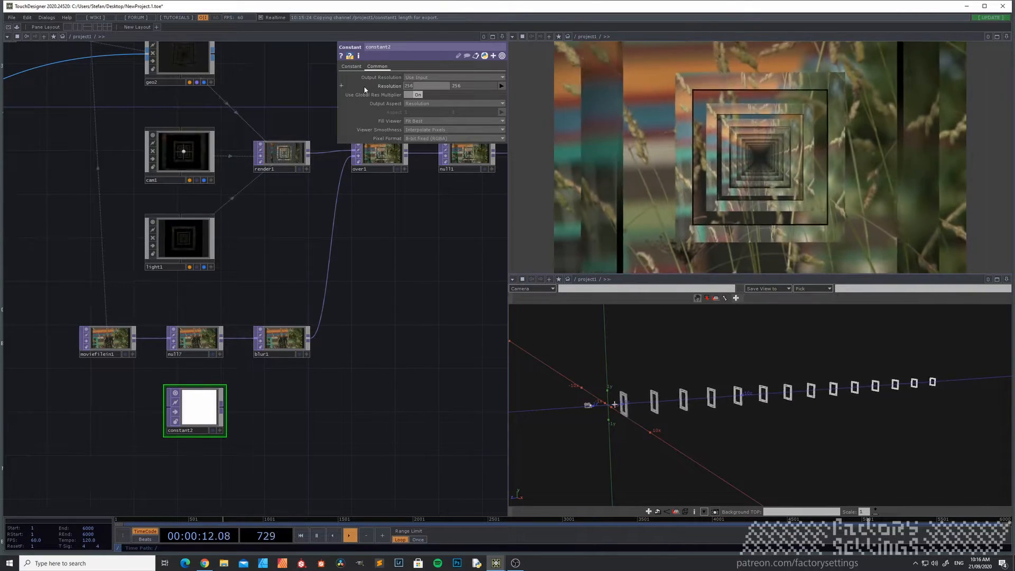
{"action": "type", "text": "'null7').width"}
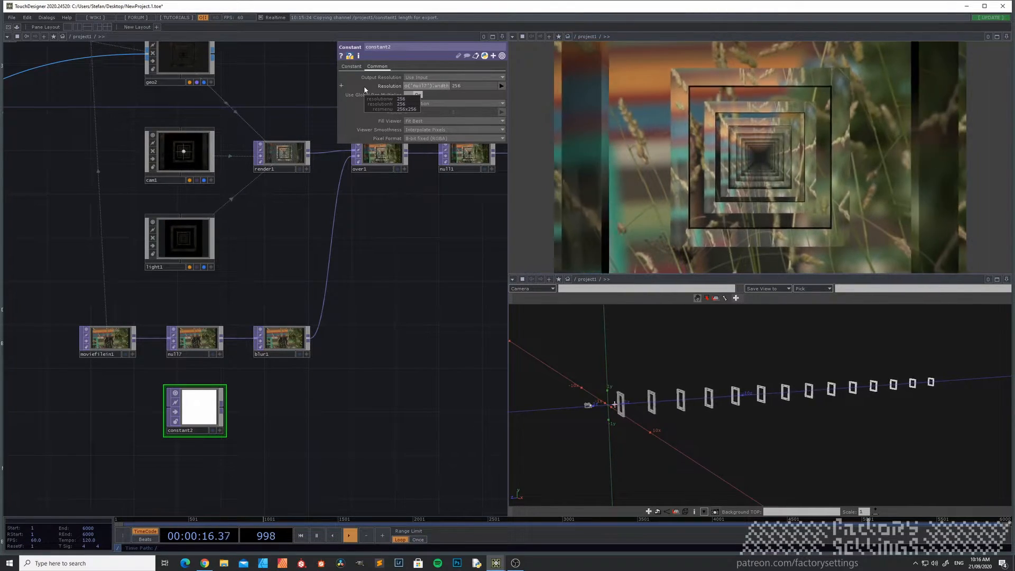
{"action": "key", "text": "Return"}
{"action": "left_click", "coordinate": [364, 86]}
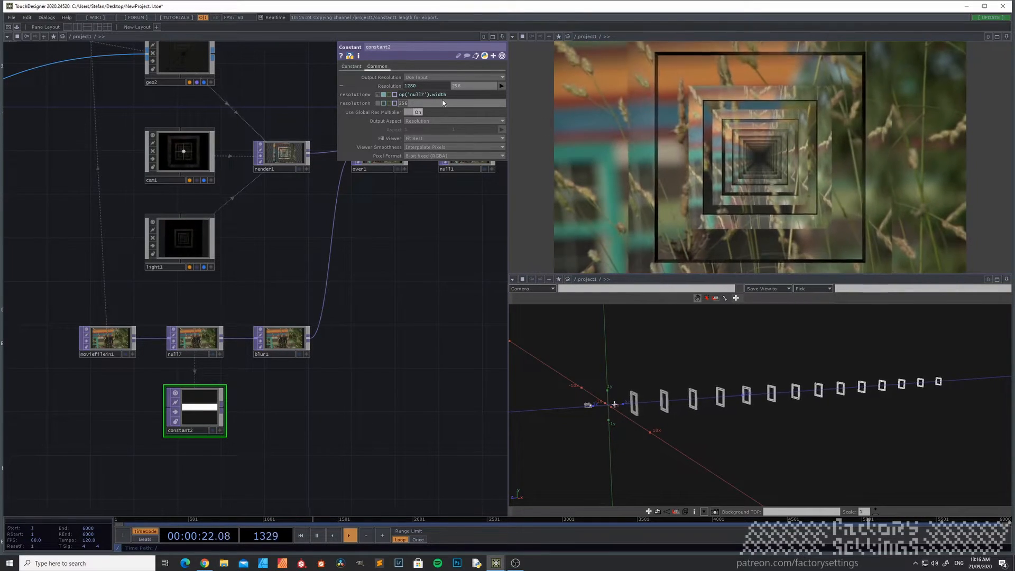
{"action": "key", "text": "BackSpace"}
{"action": "key", "text": "BackSpace"}
{"action": "type", "text": "height"}
{"action": "key", "text": "Return"}
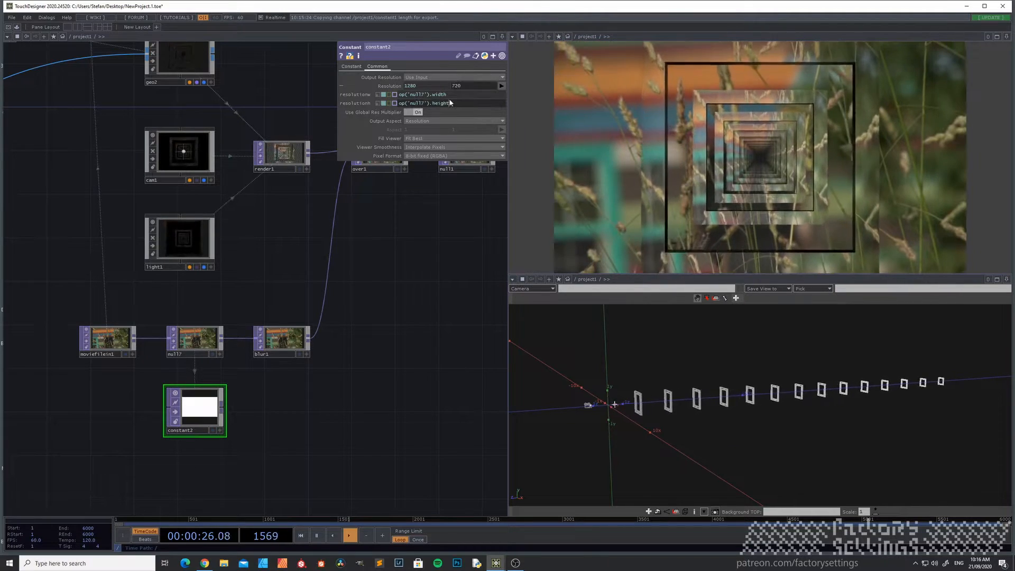
Set the alpha of constant2 to 0 and append a Null TOP to its output.
{"action": "left_click", "coordinate": [351, 66]}
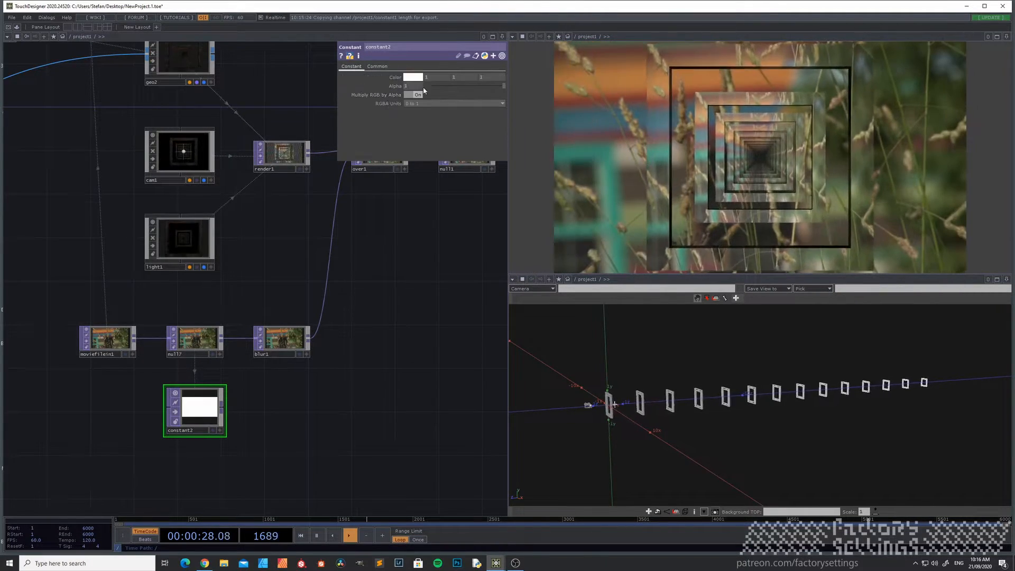
{"action": "left_click_drag", "start_coordinate": [501, 86], "coordinate": [307, 122]}
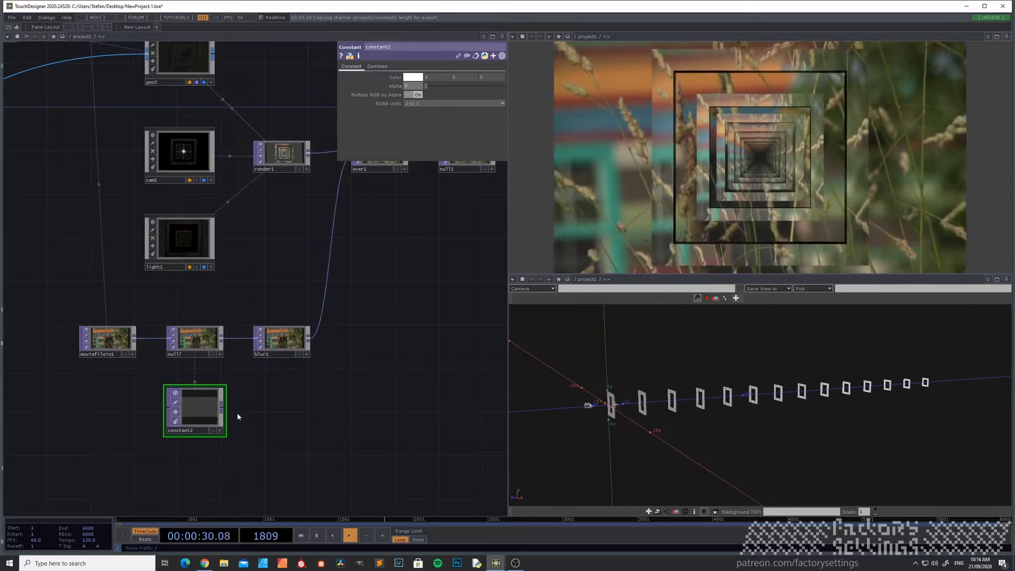
{"action": "left_click_drag", "start_coordinate": [242, 405], "coordinate": [185, 407]}
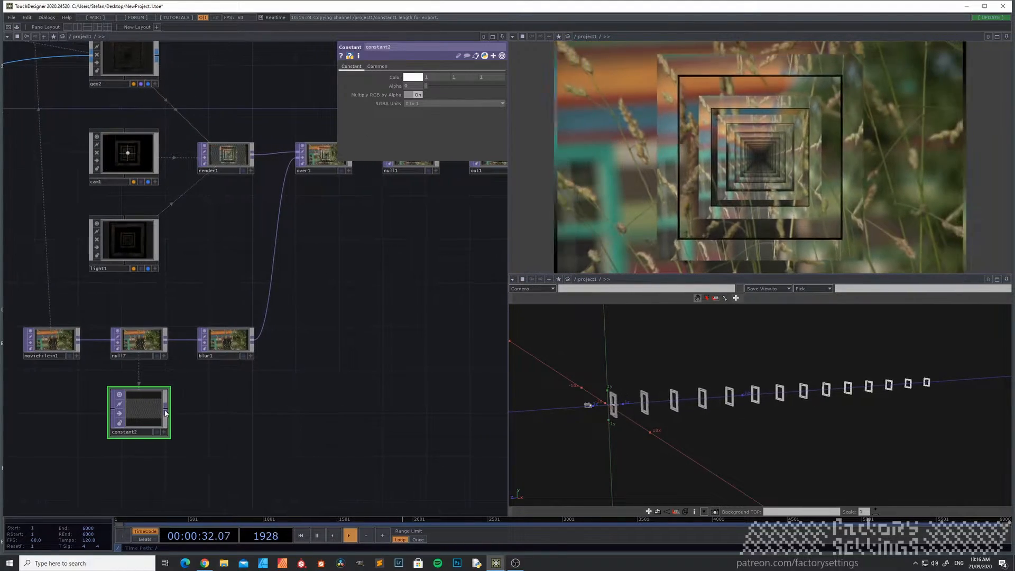
{"action": "key", "text": "Tab"}
{"action": "left_click", "coordinate": [131, 375]}
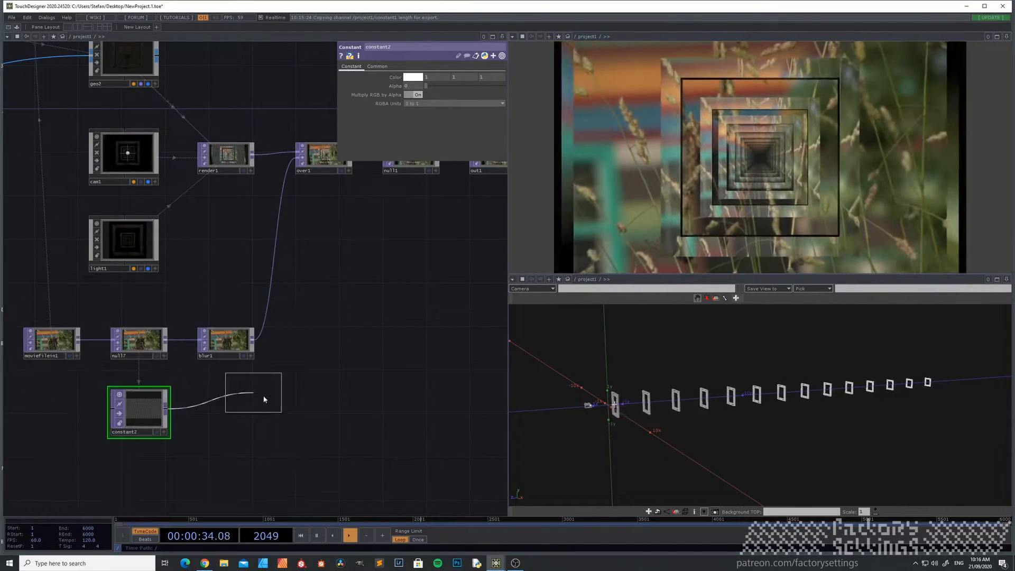
{"action": "left_click", "coordinate": [284, 411]}
Make room by moving over1 and its downstream nodes away, and insert a Switch TOP between blur1 and over1.
{"action": "left_click_drag", "start_coordinate": [401, 260], "coordinate": [324, 288]}
{"action": "right_click_drag", "start_coordinate": [439, 256], "coordinate": [203, 179]}
{"action": "left_click_drag", "start_coordinate": [208, 192], "coordinate": [361, 193]}
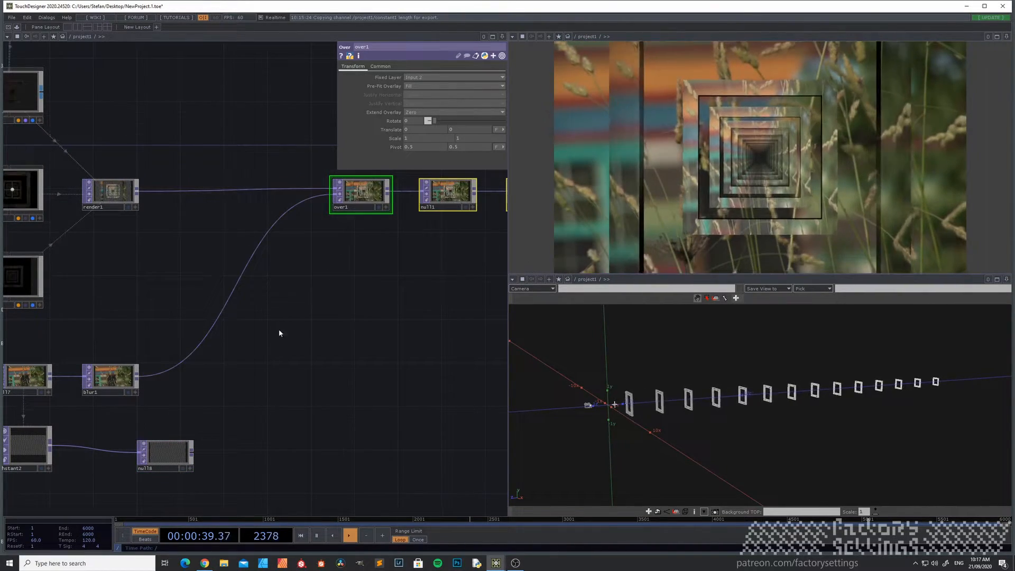
{"action": "right_click", "coordinate": [229, 305]}
{"action": "left_click", "coordinate": [241, 295]}
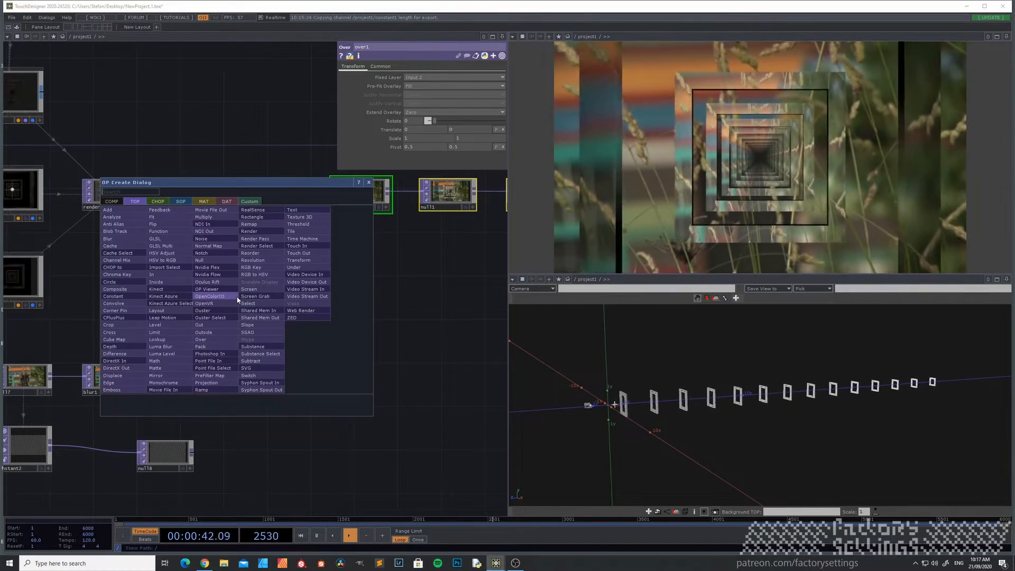
{"action": "left_click", "coordinate": [248, 375]}
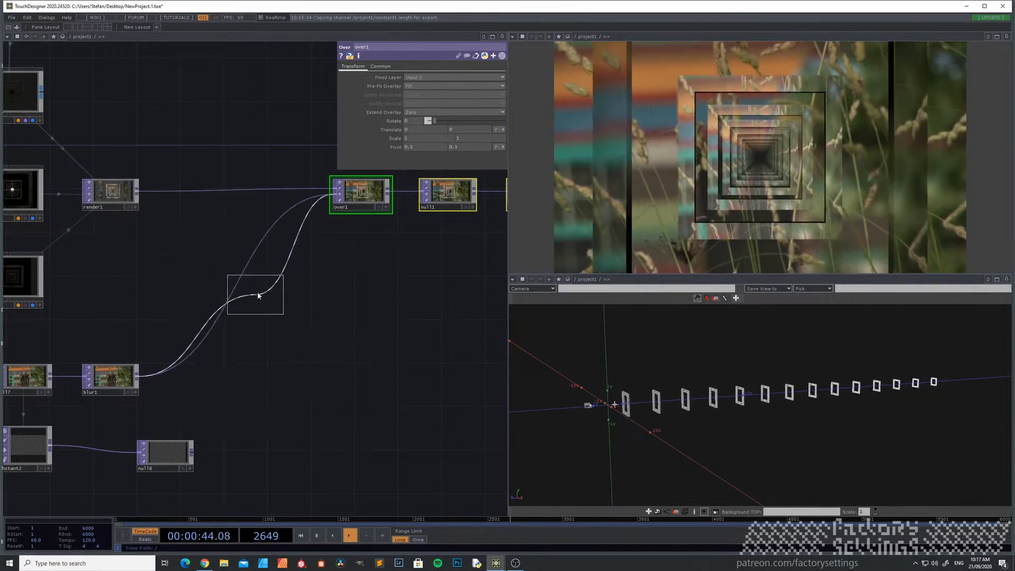
{"action": "left_click", "coordinate": [274, 292]}
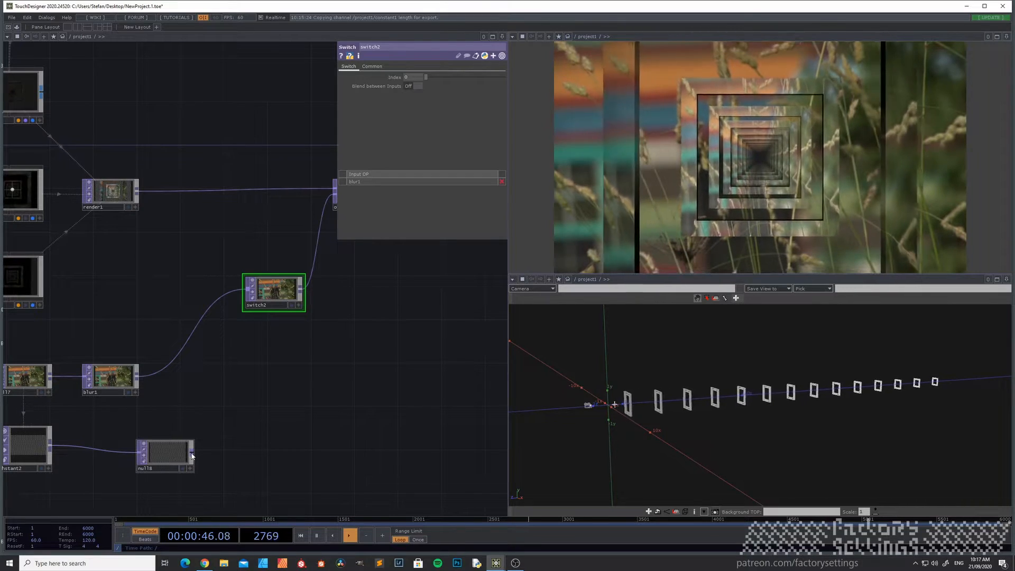
Connect null8 as the second input of switch2 and raise the switch index to about 1.52.
{"action": "left_click_drag", "start_coordinate": [221, 325], "coordinate": [247, 293]}
{"action": "left_click_drag", "start_coordinate": [296, 334], "coordinate": [258, 387]}
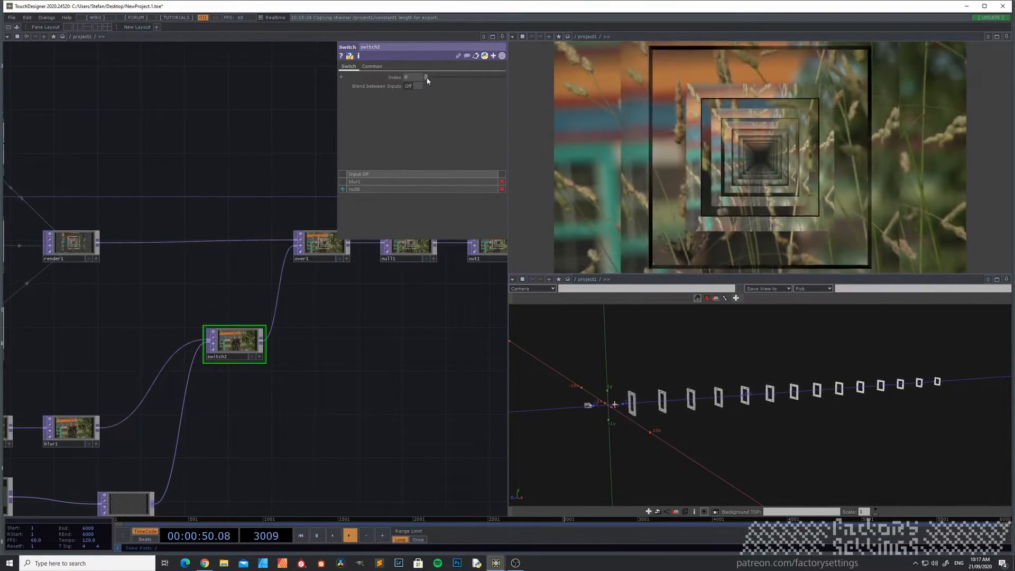
{"action": "left_click_drag", "start_coordinate": [435, 78], "coordinate": [439, 76]}
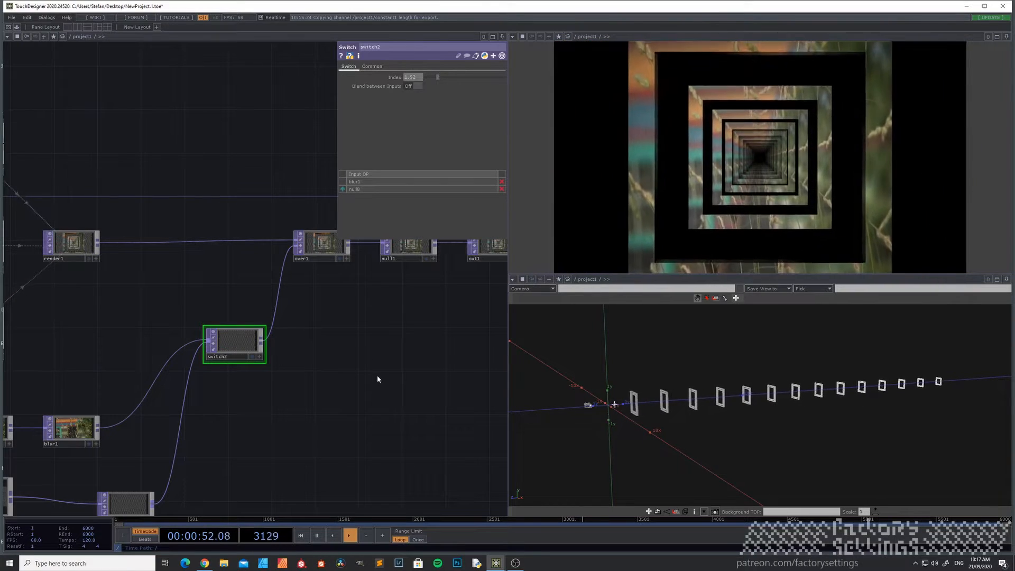
Try the alpha options over the transparent background by varying the index of switch1, and return it to 0.
{"action": "scroll", "coordinate": [378, 378], "scroll_direction": "down", "scroll_amount": 3}
{"action": "left_click_drag", "start_coordinate": [191, 331], "coordinate": [339, 359]}
{"action": "left_click_drag", "start_coordinate": [121, 303], "coordinate": [242, 347]}
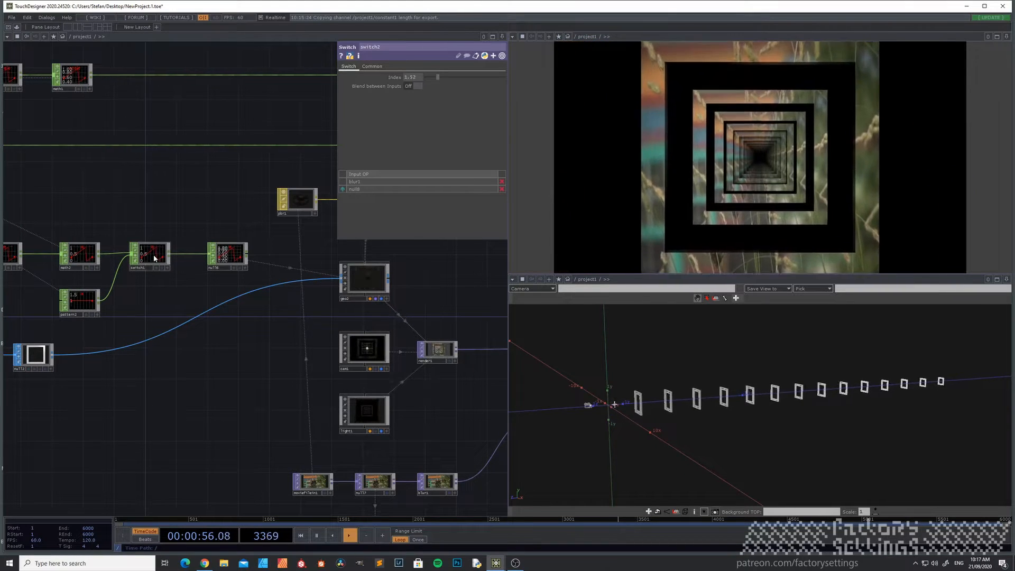
{"action": "left_click", "coordinate": [155, 258]}
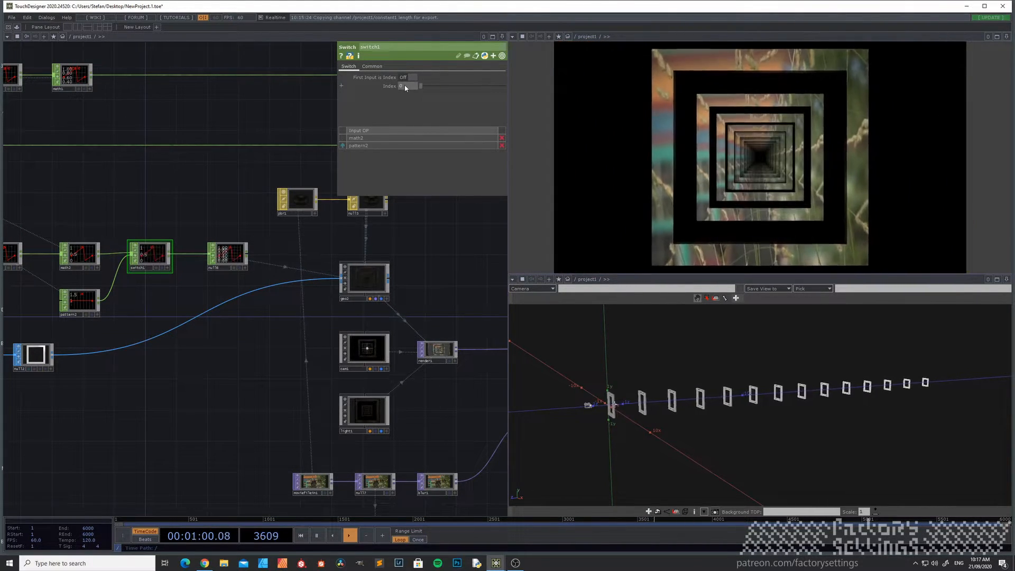
{"action": "left_click_drag", "start_coordinate": [407, 87], "coordinate": [377, 96]}
{"action": "left_click_drag", "start_coordinate": [197, 375], "coordinate": [78, 265]}
{"action": "scroll", "coordinate": [301, 440], "scroll_direction": "up", "scroll_amount": 3}
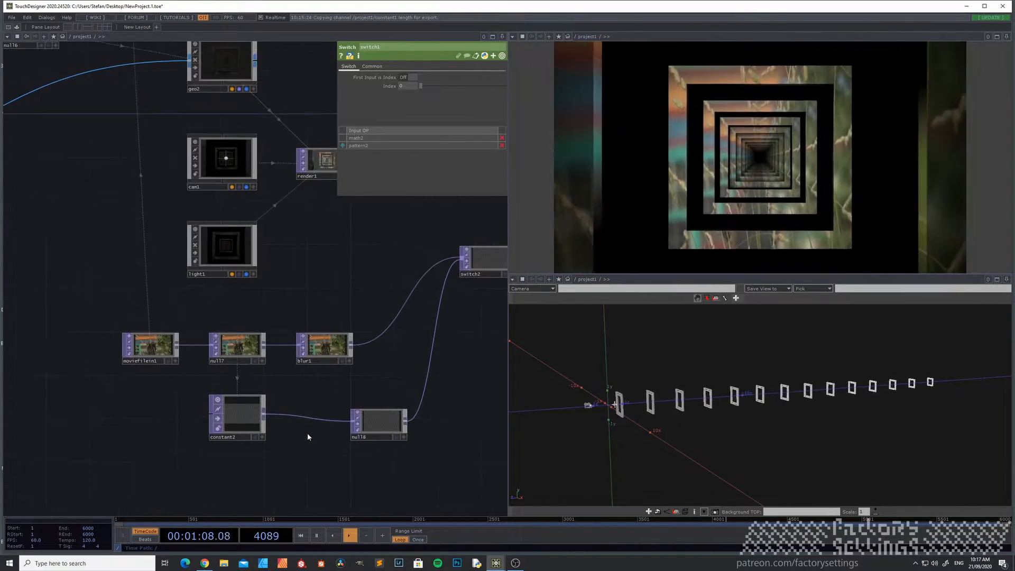
Set the index of switch2 to 0 so the blurred movie is the background.
{"action": "left_click_drag", "start_coordinate": [330, 389], "coordinate": [287, 392]}
{"action": "left_click_drag", "start_coordinate": [398, 343], "coordinate": [269, 373]}
{"action": "left_click", "coordinate": [317, 293]}
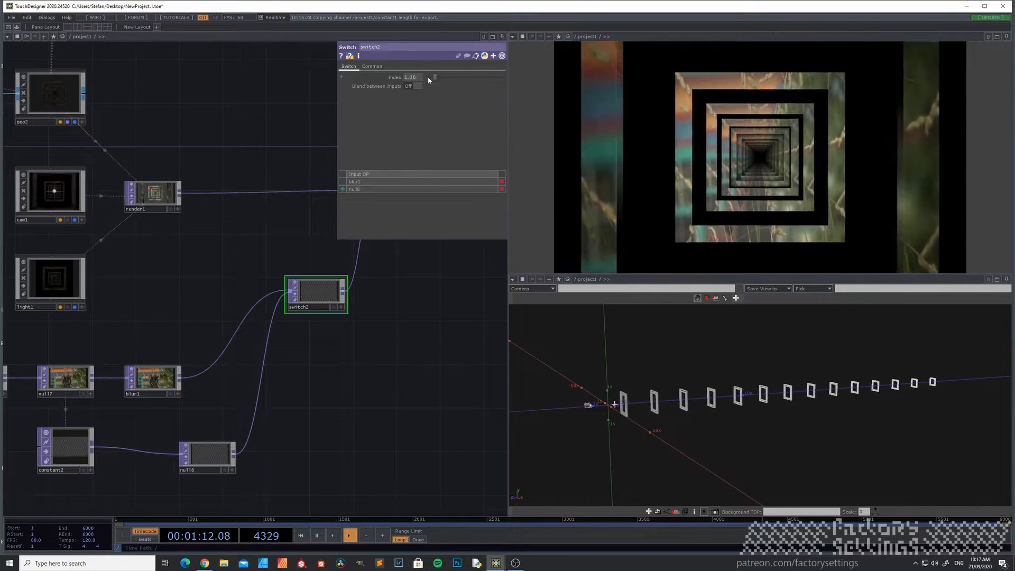
{"action": "left_click_drag", "start_coordinate": [432, 77], "coordinate": [386, 91]}
Duplicate select2 and math1, place the copies above the originals, and open the range settings of the copied Math node.
{"action": "scroll", "coordinate": [249, 240], "scroll_direction": "down", "scroll_amount": 3}
{"action": "left_click_drag", "start_coordinate": [220, 273], "coordinate": [317, 332]}
{"action": "left_click_drag", "start_coordinate": [109, 275], "coordinate": [150, 324]}
{"action": "left_click_drag", "start_coordinate": [122, 181], "coordinate": [263, 278]}
{"action": "scroll", "coordinate": [210, 259], "scroll_direction": "down", "scroll_amount": 3}
{"action": "left_click_drag", "start_coordinate": [170, 244], "coordinate": [222, 272]}
{"action": "left_click_drag", "start_coordinate": [256, 231], "coordinate": [206, 283]}
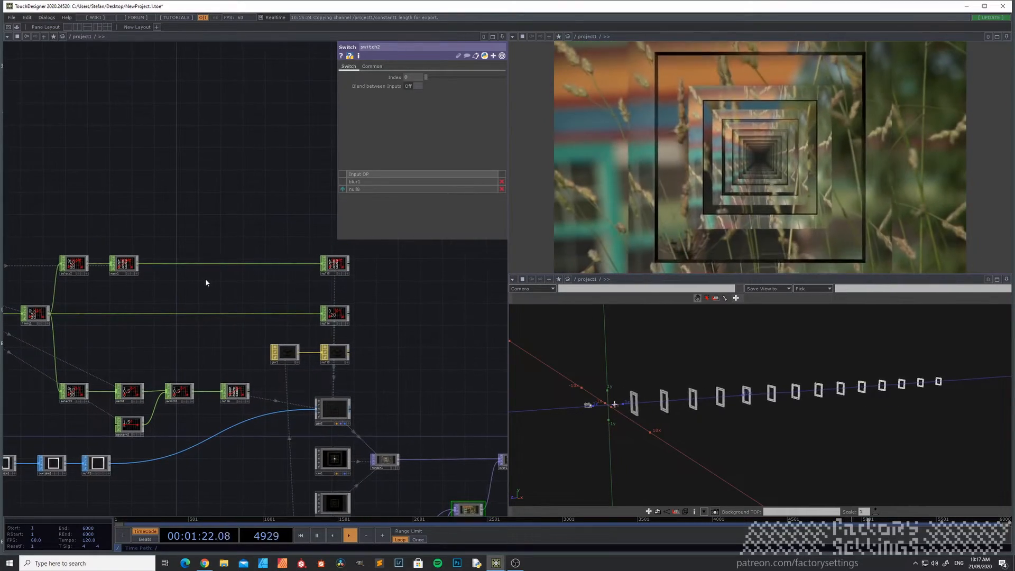
{"action": "scroll", "coordinate": [190, 236], "scroll_direction": "up", "scroll_amount": 3}
{"action": "left_click_drag", "start_coordinate": [188, 231], "coordinate": [251, 204]}
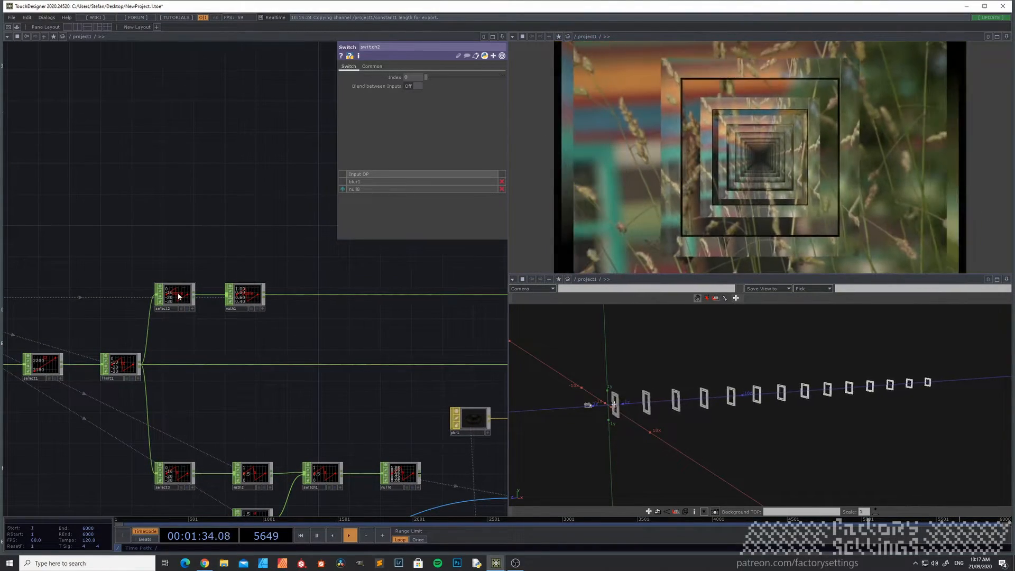
{"action": "left_click", "coordinate": [178, 297]}
{"action": "left_click_drag", "start_coordinate": [139, 259], "coordinate": [140, 260]}
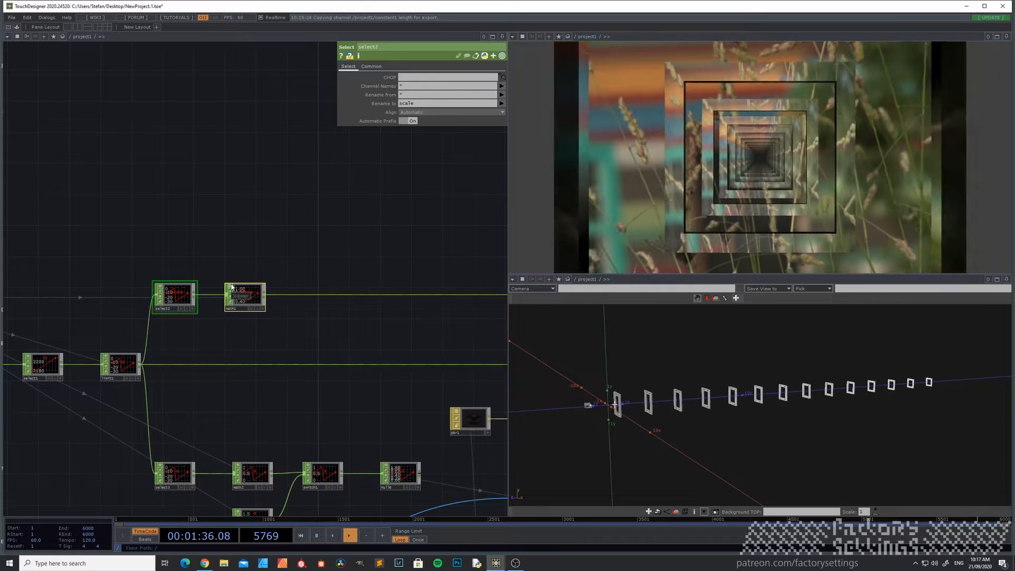
{"action": "key", "text": "ctrl+v"}
{"action": "left_click_drag", "start_coordinate": [180, 340], "coordinate": [181, 231]}
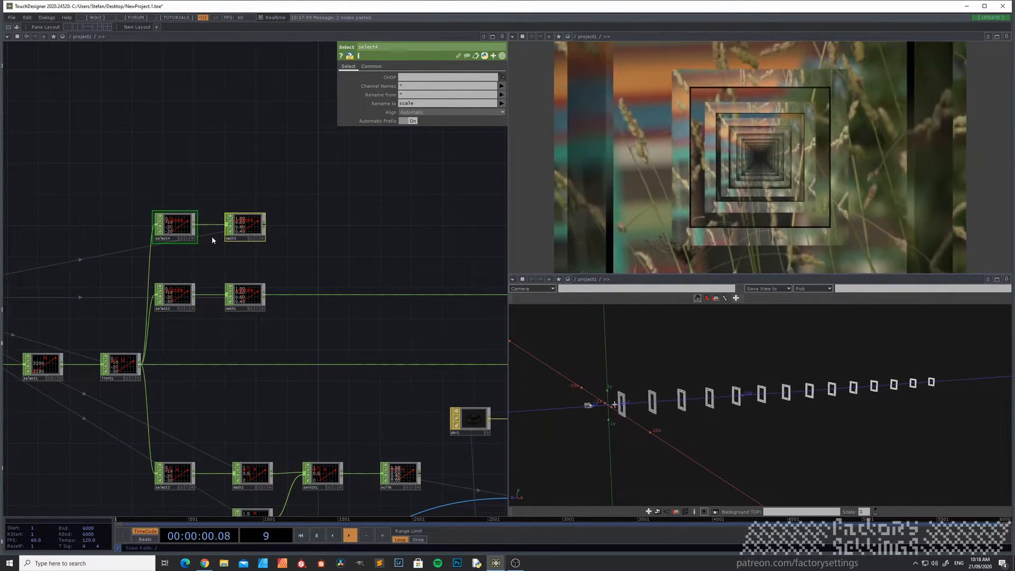
{"action": "left_click", "coordinate": [253, 229]}
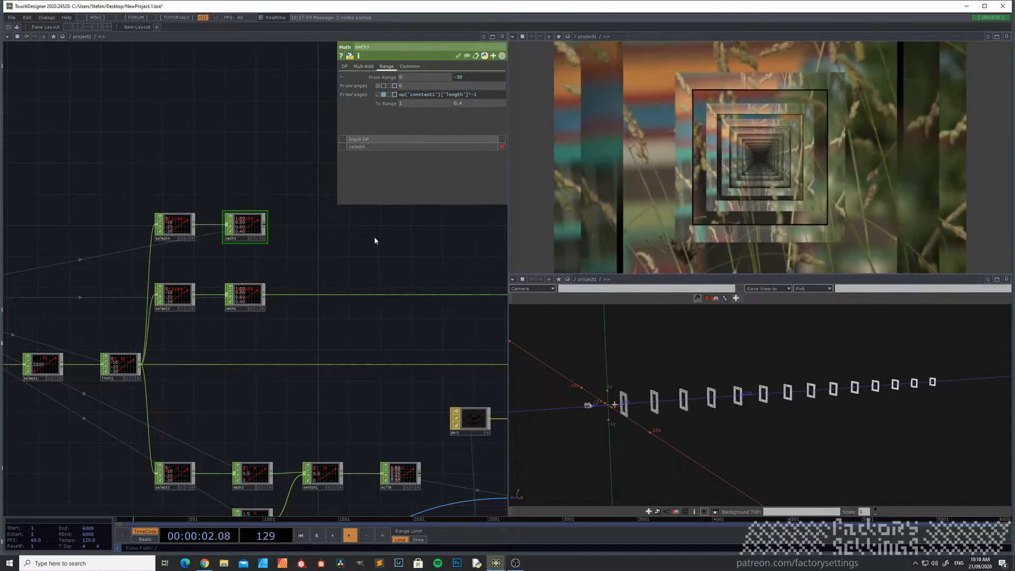
{"action": "left_click_drag", "start_coordinate": [372, 240], "coordinate": [311, 313]}
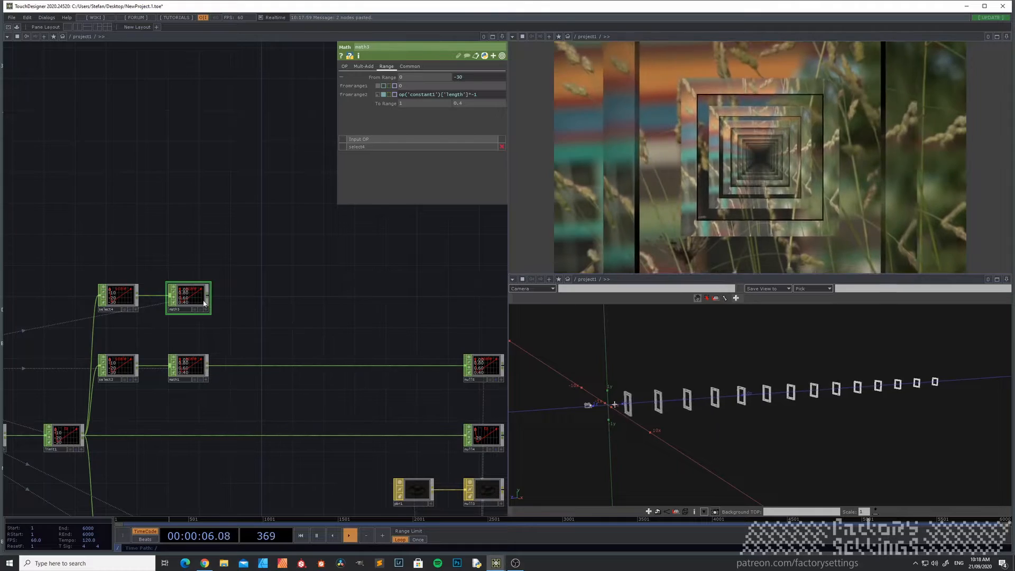
Add a Slider component in the empty network space above the copied select4 and math3 nodes.
{"action": "scroll", "coordinate": [136, 192], "scroll_direction": "down", "scroll_amount": 3}
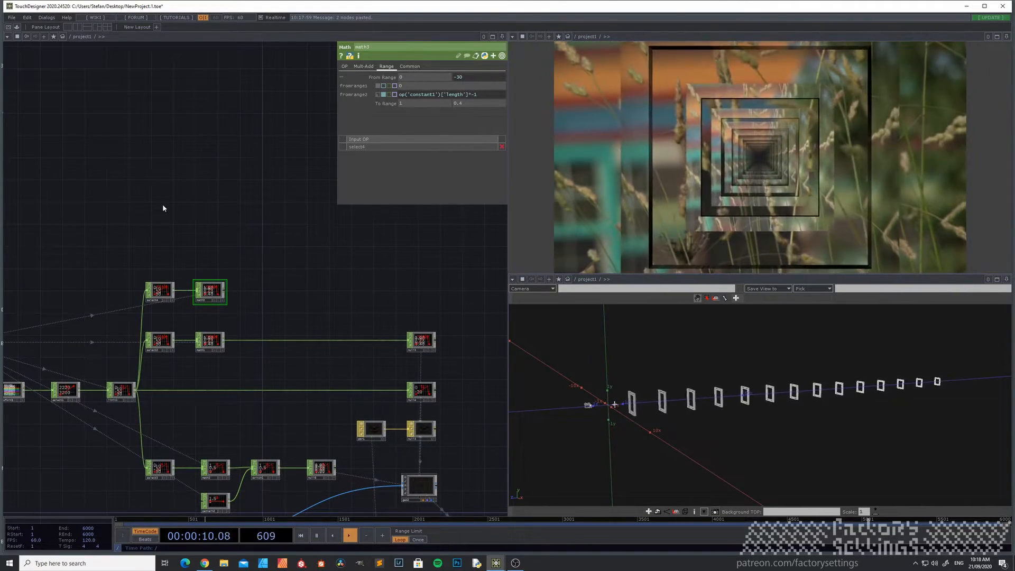
{"action": "key", "text": "Tab"}
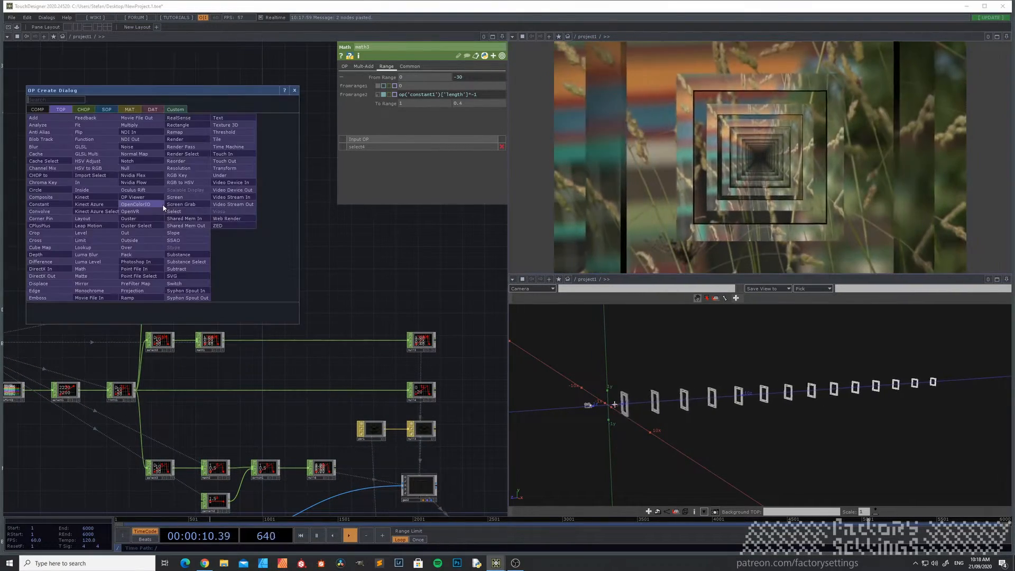
{"action": "left_click", "coordinate": [295, 90]}
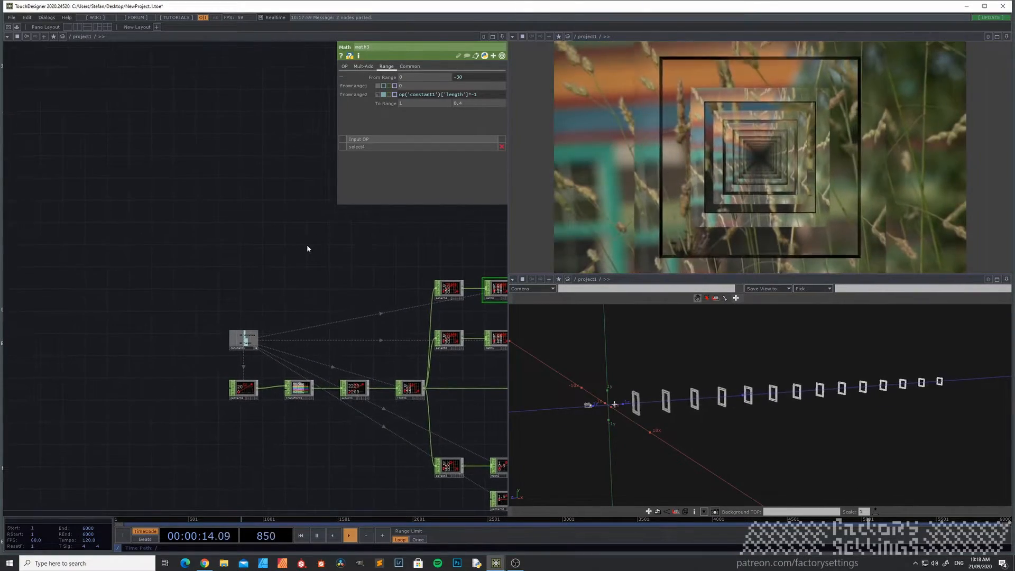
{"action": "mouse_move", "coordinate": [284, 247]}
{"action": "left_mouse_down"}
{"action": "mouse_move", "coordinate": [145, 261]}
{"action": "mouse_move", "coordinate": [188, 251]}
{"action": "left_mouse_up"}
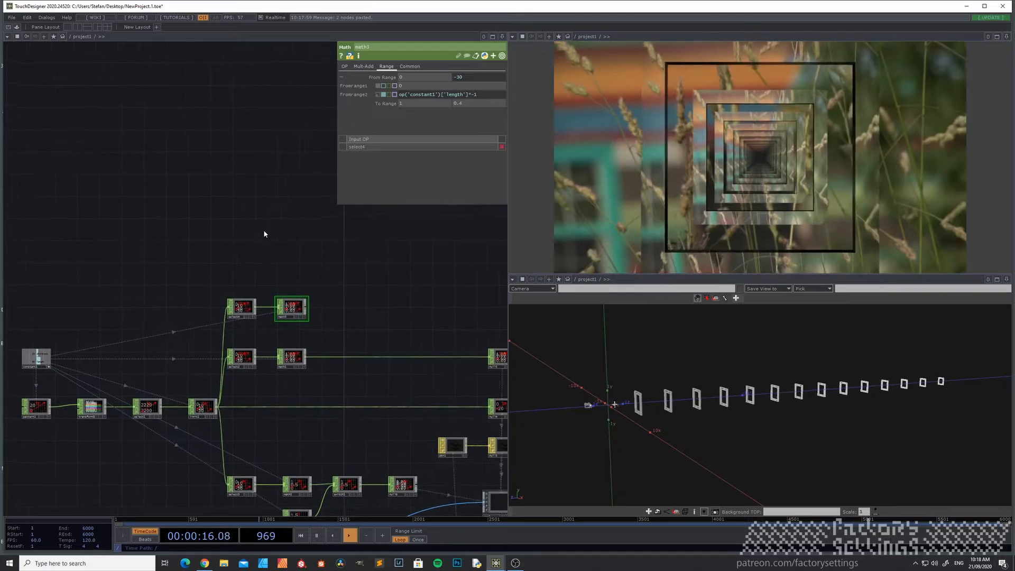
{"action": "key", "text": "Tab"}
{"action": "left_click", "coordinate": [132, 128]}
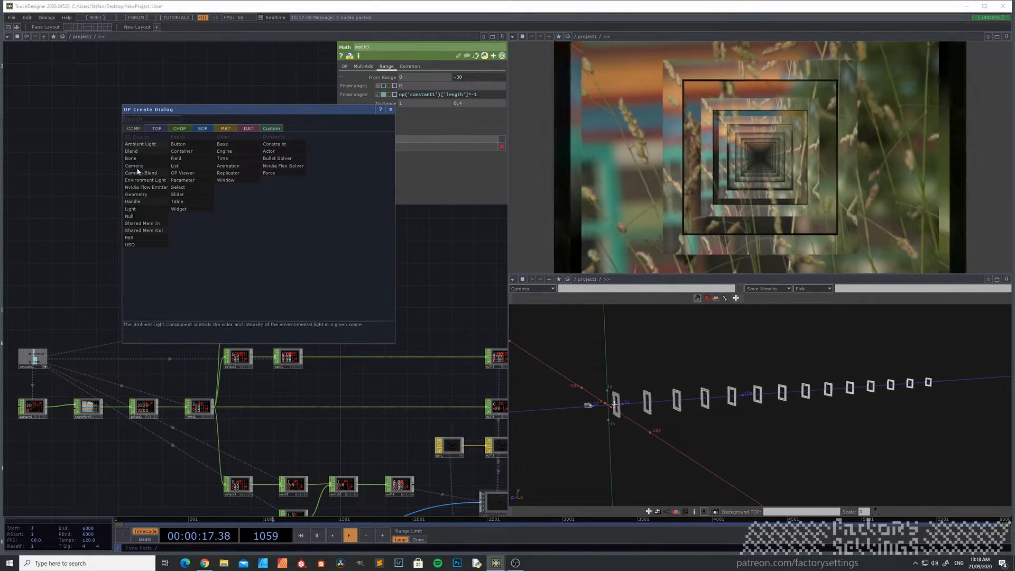
{"action": "left_click", "coordinate": [197, 195]}
{"action": "left_click", "coordinate": [236, 233]}
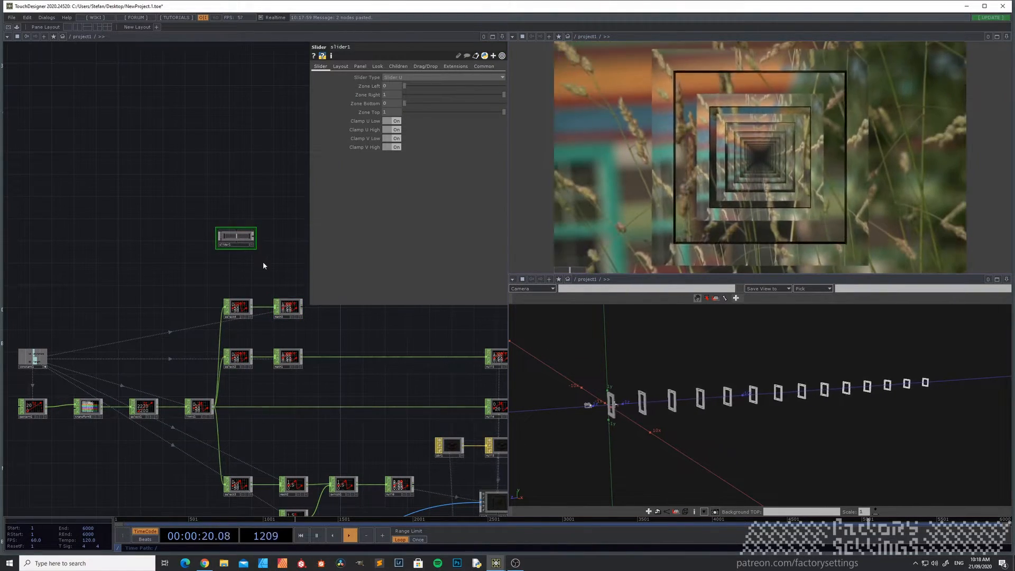
Connect a new Math node to the output of slider1 and set the upper end of its output range to 360.
{"action": "left_click_drag", "start_coordinate": [254, 265], "coordinate": [102, 256]}
{"action": "scroll", "coordinate": [102, 243], "scroll_direction": "up", "scroll_amount": 4}
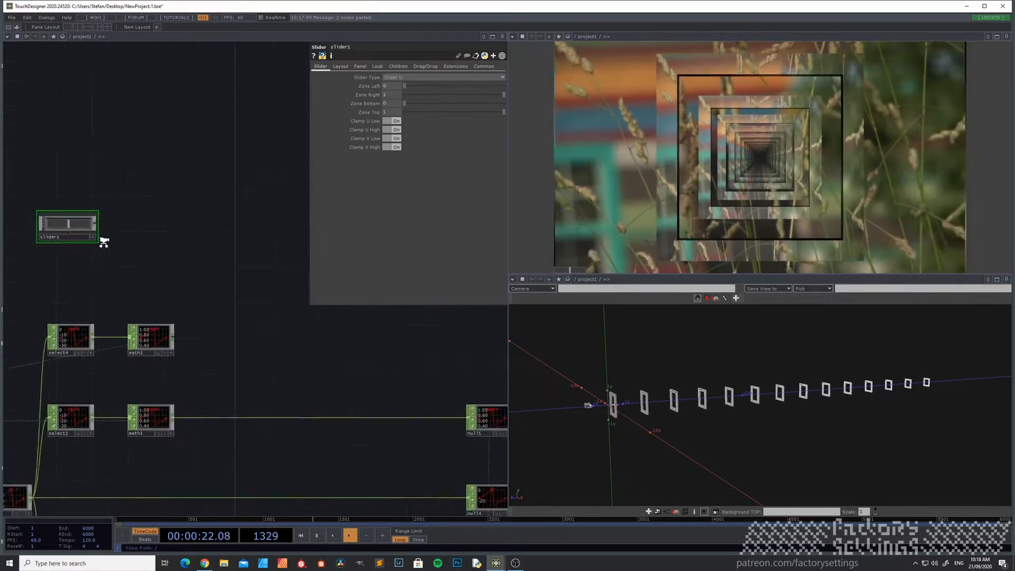
{"action": "right_click", "coordinate": [95, 221]}
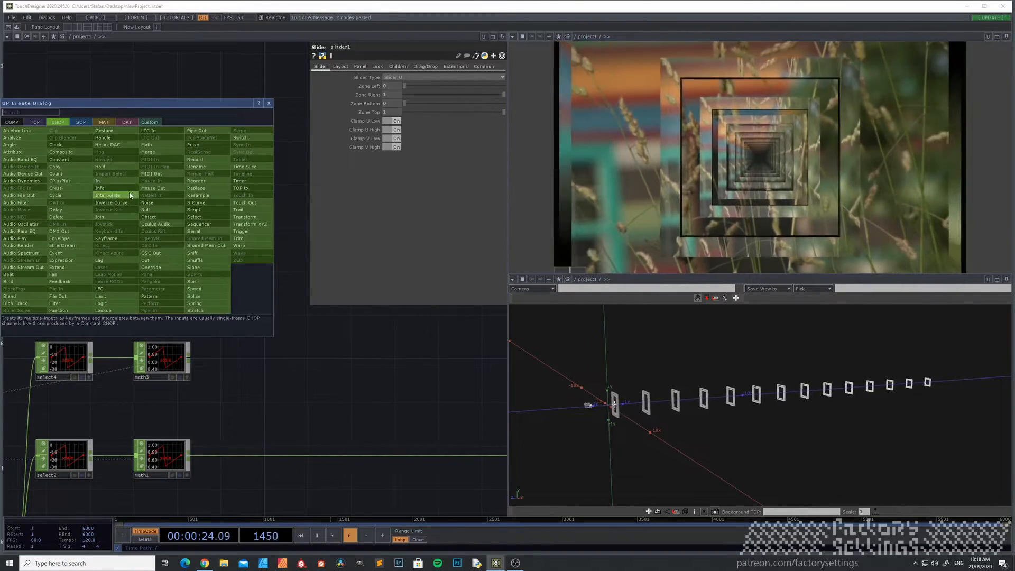
{"action": "left_click", "coordinate": [159, 146]}
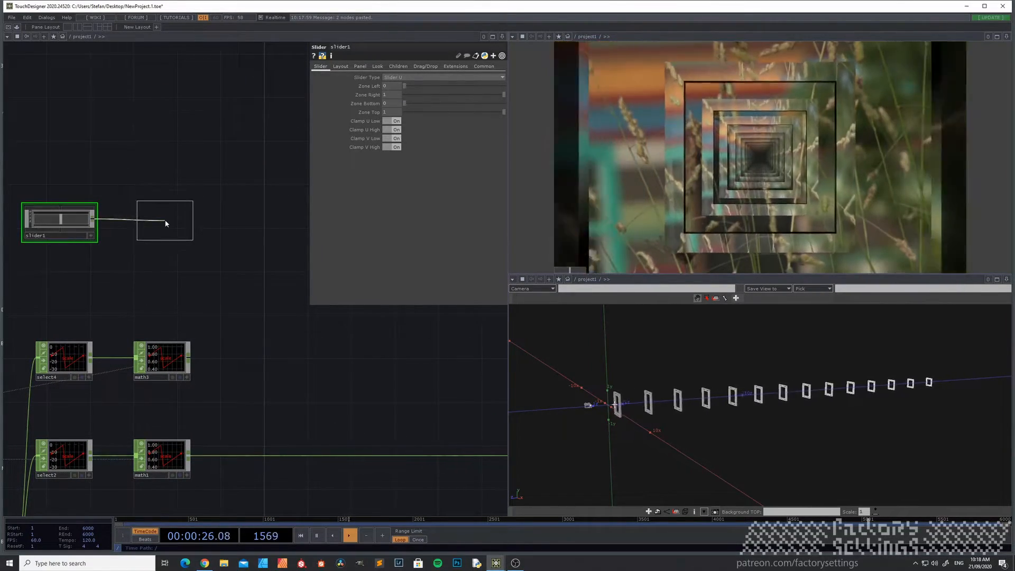
{"action": "left_click", "coordinate": [165, 224]}
{"action": "left_click", "coordinate": [387, 67]}
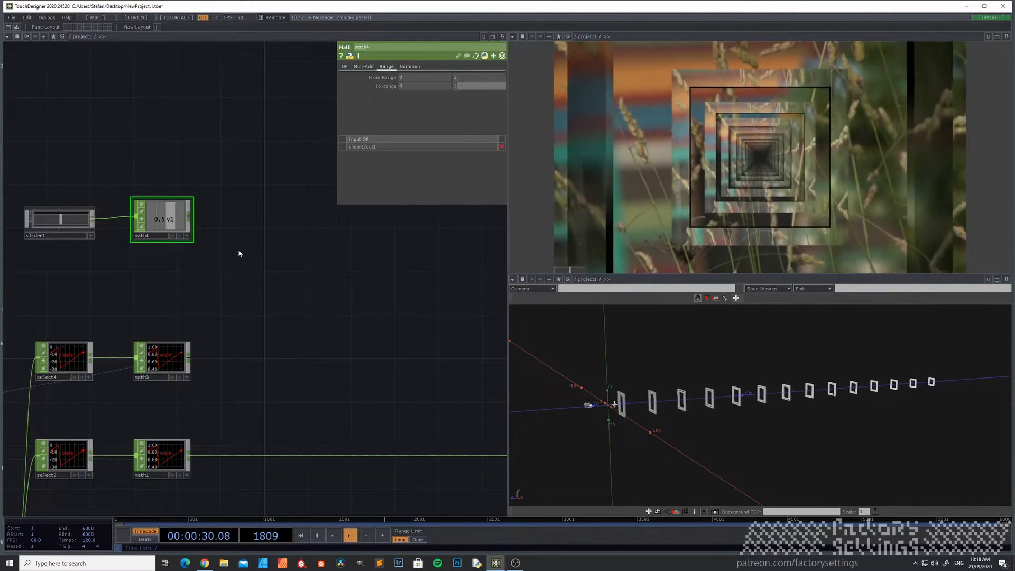
{"action": "type", "text": "360"}
{"action": "key", "text": "Return"}
Set the lower end of math3's output range to 0.
{"action": "left_click_drag", "start_coordinate": [177, 282], "coordinate": [245, 235]}
{"action": "left_click_drag", "start_coordinate": [301, 317], "coordinate": [306, 289]}
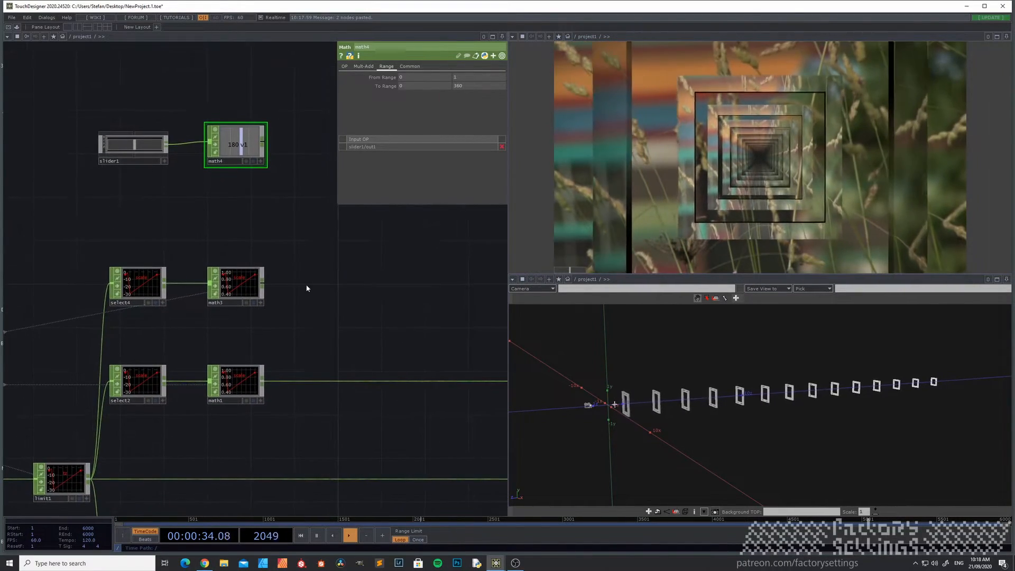
{"action": "scroll", "coordinate": [307, 288], "scroll_direction": "down", "scroll_amount": 3}
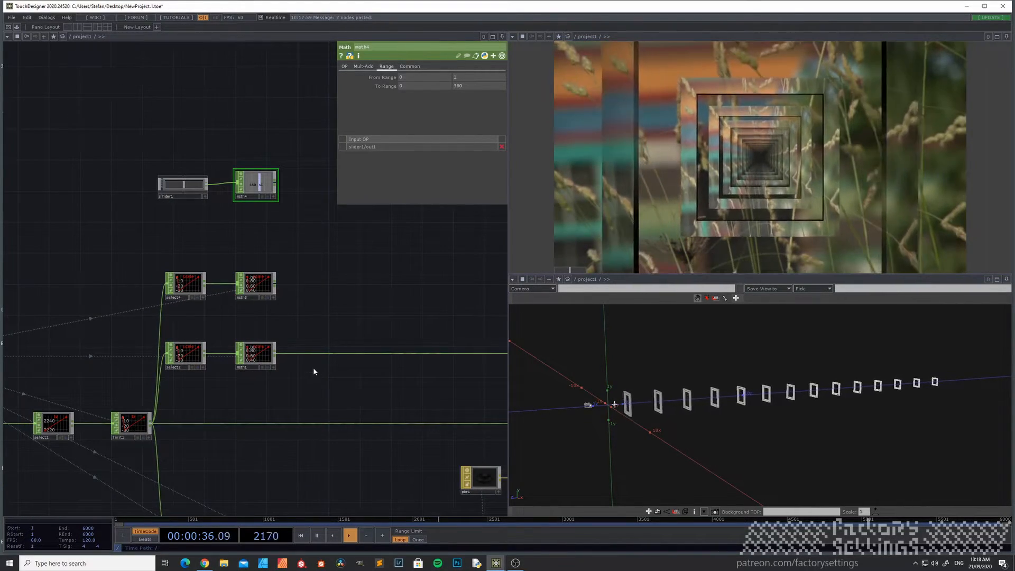
{"action": "left_click", "coordinate": [263, 288]}
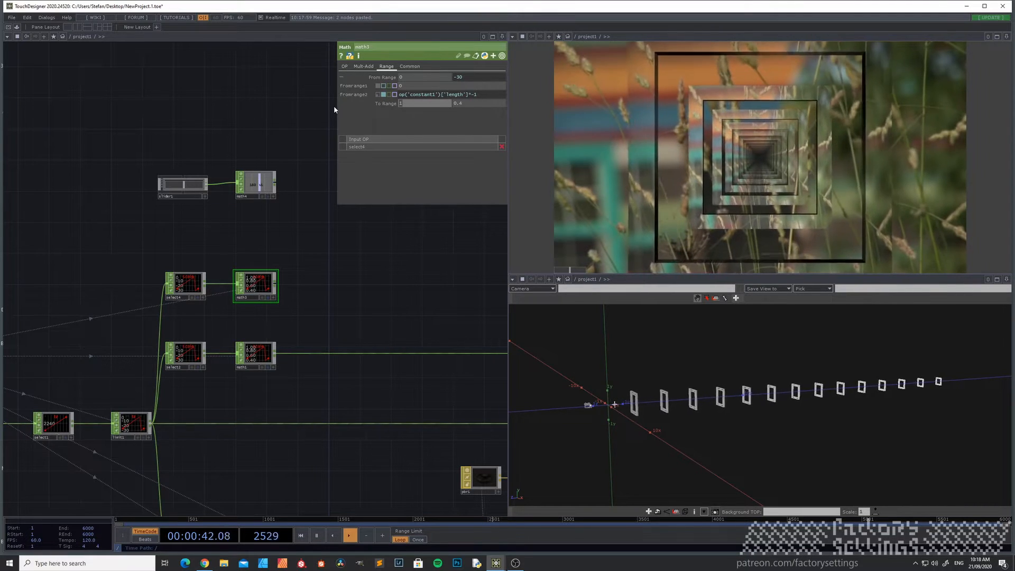
{"action": "type", "text": "0"}
{"action": "key", "text": "Return"}
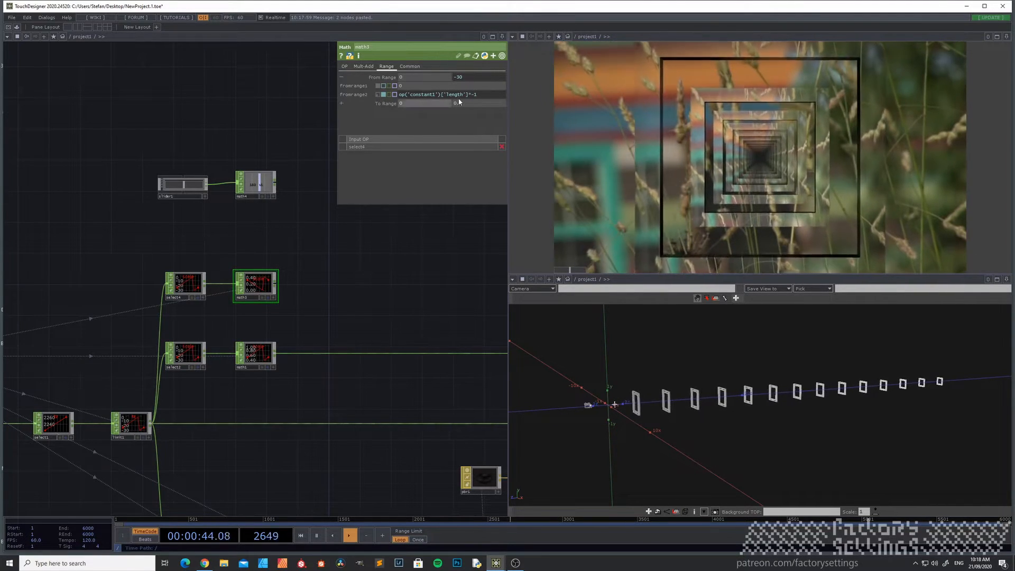
Link the upper end of math3's output range to the v1 channel of math4 with a CHOP reference.
{"action": "left_click", "coordinate": [259, 185]}
{"action": "left_click", "coordinate": [274, 197]}
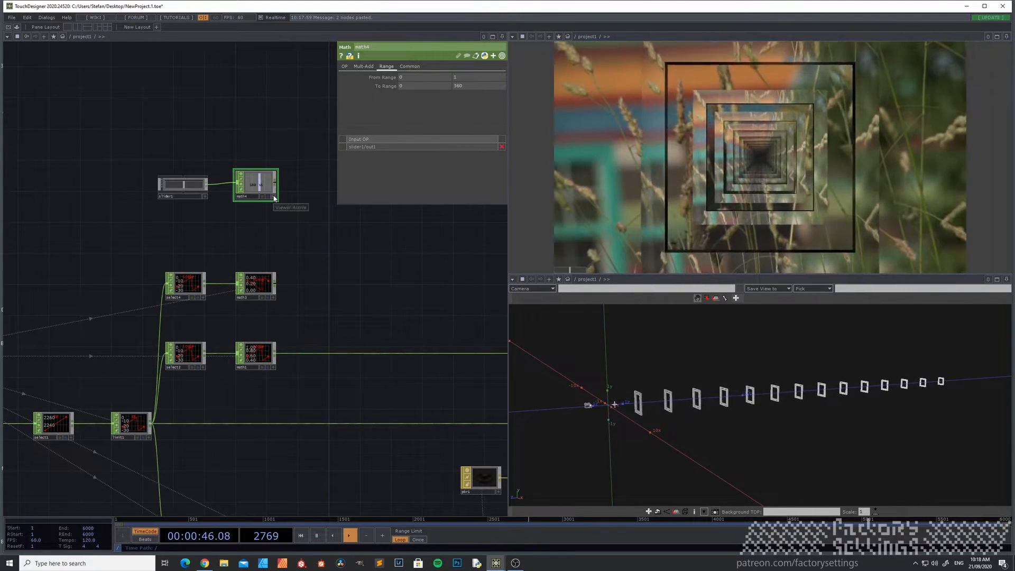
{"action": "left_click", "coordinate": [257, 287]}
{"action": "left_click_drag", "start_coordinate": [263, 183], "coordinate": [468, 104]}
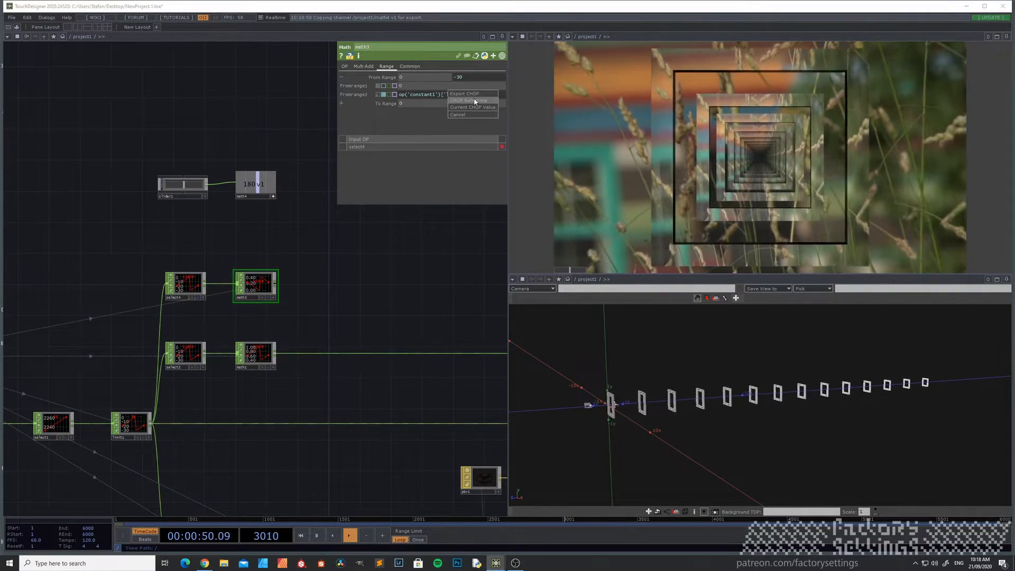
{"action": "left_click", "coordinate": [274, 197]}
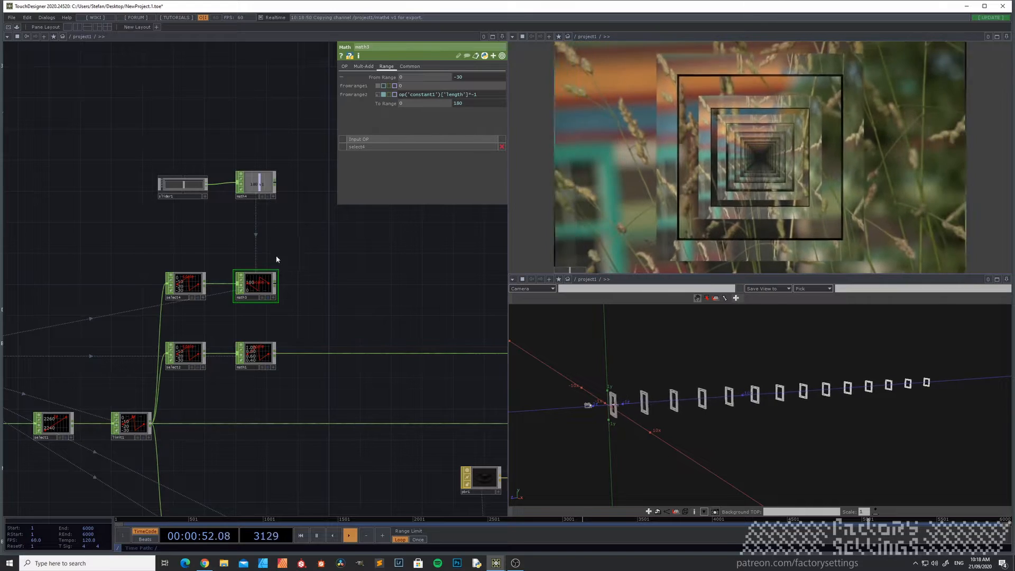
Add a Null node connected to the output of math3.
{"action": "right_click", "coordinate": [275, 288]}
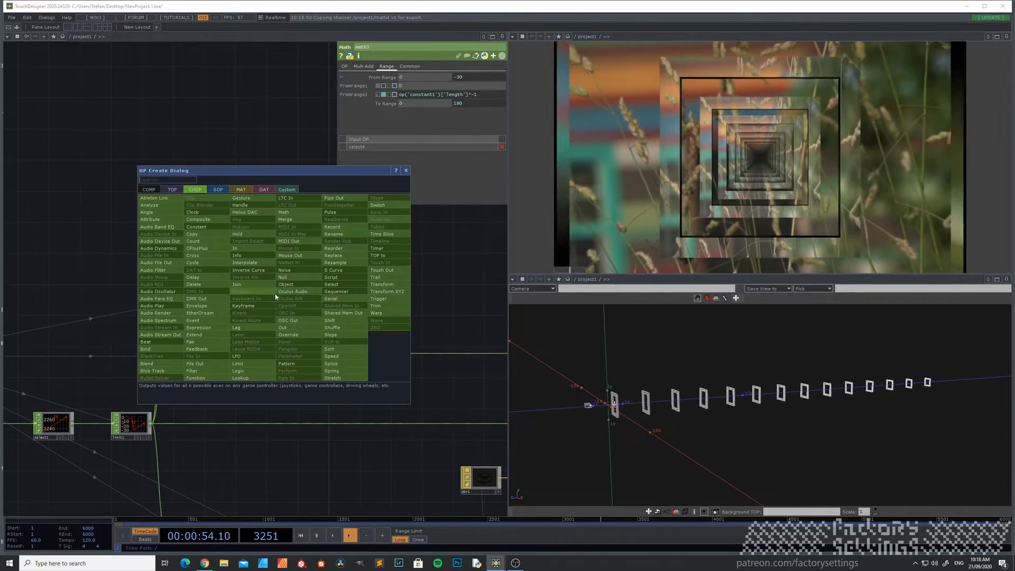
{"action": "left_click", "coordinate": [288, 276]}
{"action": "left_click", "coordinate": [362, 288]}
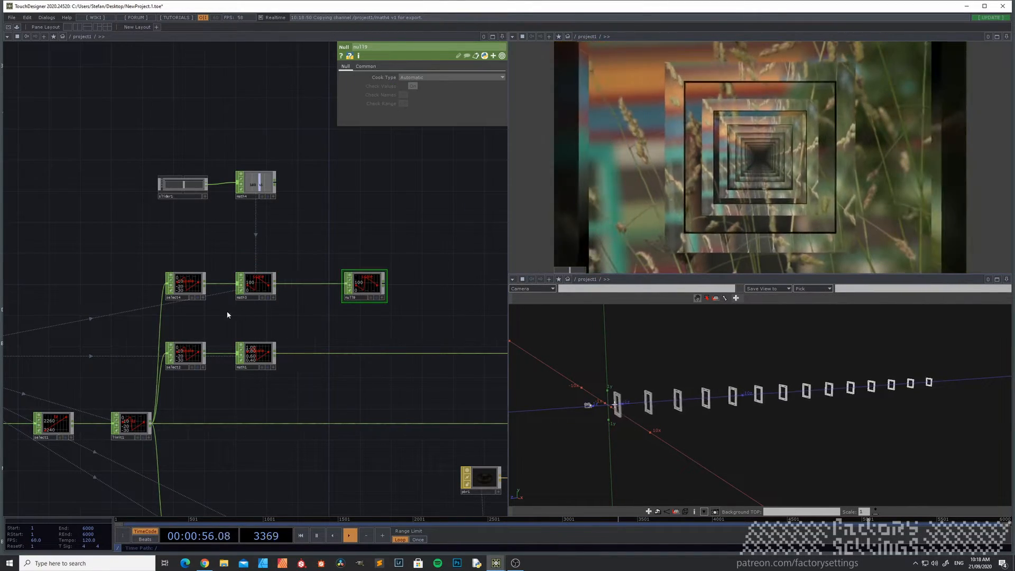
Rename the channel in select4 to rz and align the new Null with the Null nodes of the rows below.
{"action": "left_click", "coordinate": [185, 286]}
{"action": "left_click", "coordinate": [410, 104]}
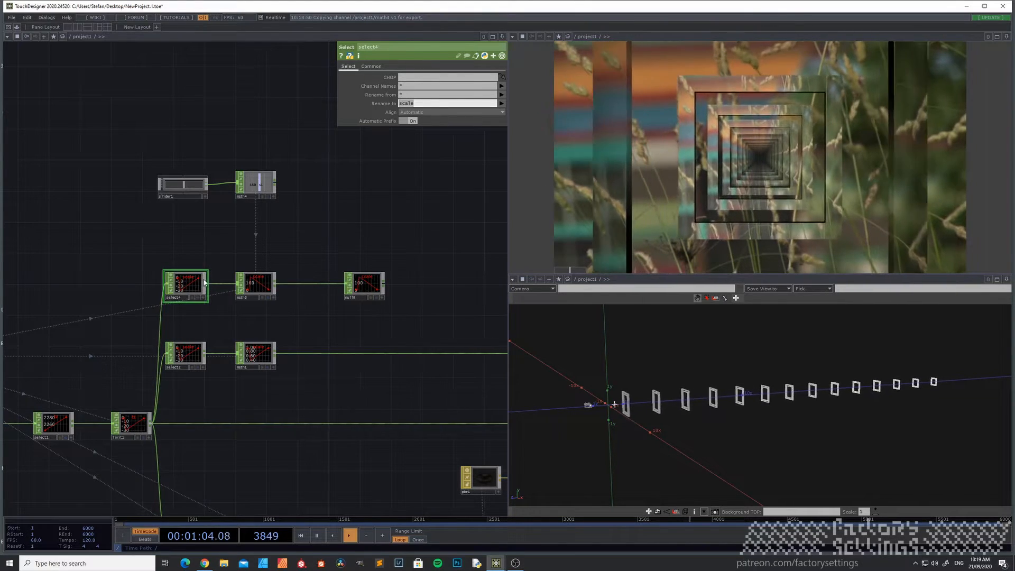
{"action": "type", "text": "rz"}
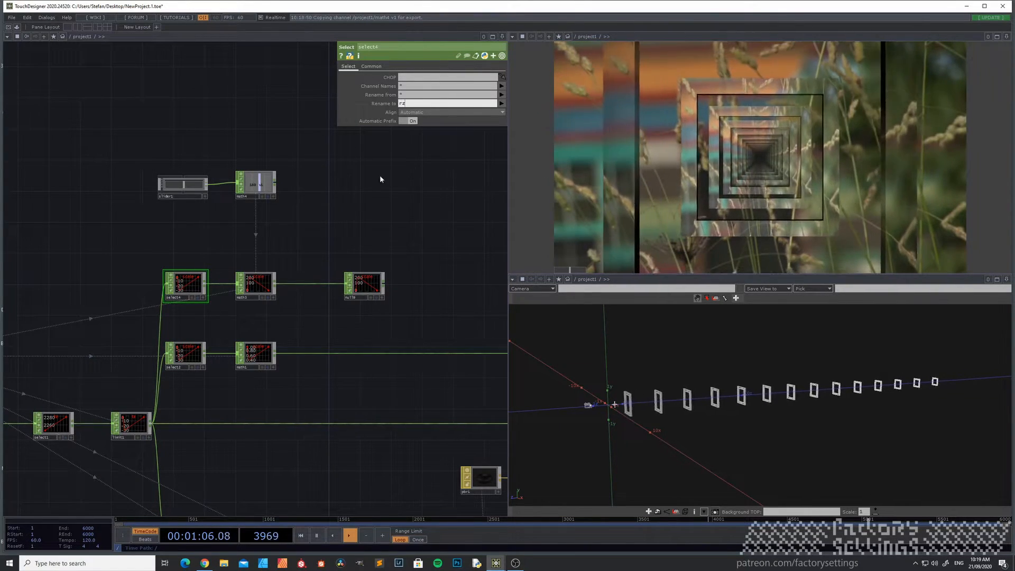
{"action": "key", "text": "Return"}
{"action": "left_click_drag", "start_coordinate": [351, 327], "coordinate": [116, 322]}
{"action": "left_click_drag", "start_coordinate": [124, 280], "coordinate": [311, 281]}
Set the instance Rotate OP of geo2 to null9 and its Rotate Z channel to rz.
{"action": "left_click_drag", "start_coordinate": [242, 303], "coordinate": [185, 255]}
{"action": "left_click_drag", "start_coordinate": [210, 336], "coordinate": [202, 272]}
{"action": "left_click", "coordinate": [265, 438]}
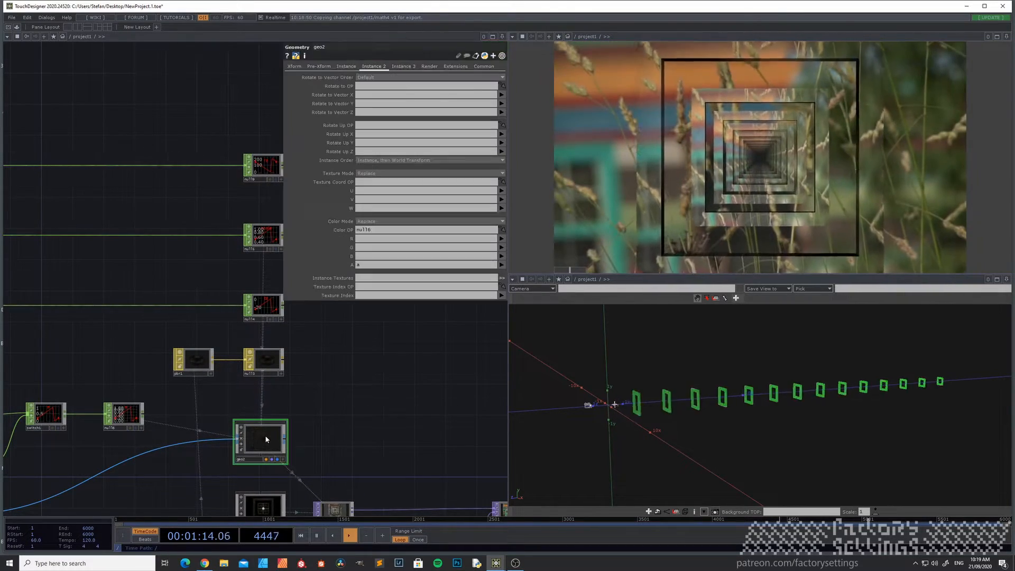
{"action": "left_click", "coordinate": [342, 67]}
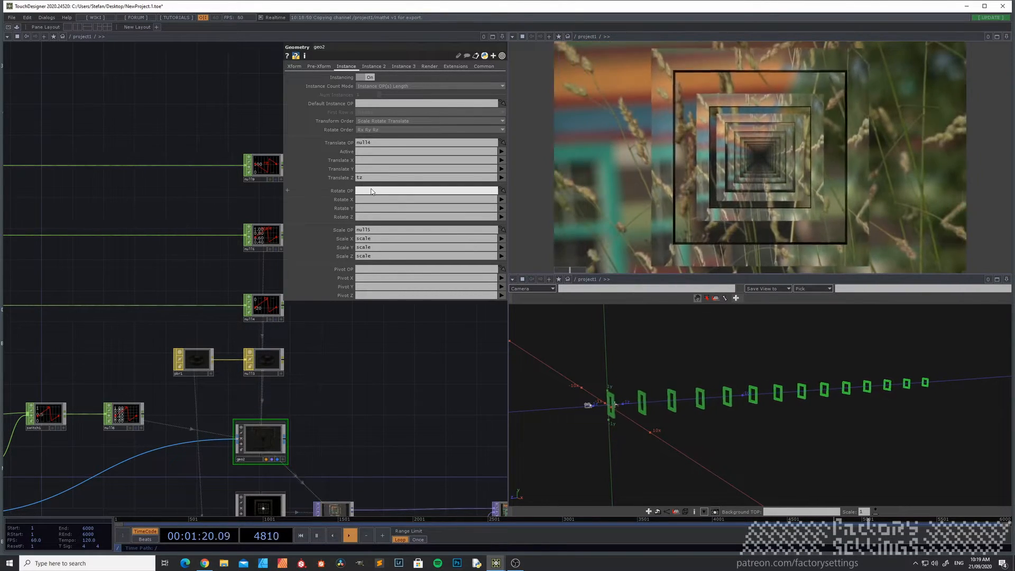
{"action": "type", "text": "null9"}
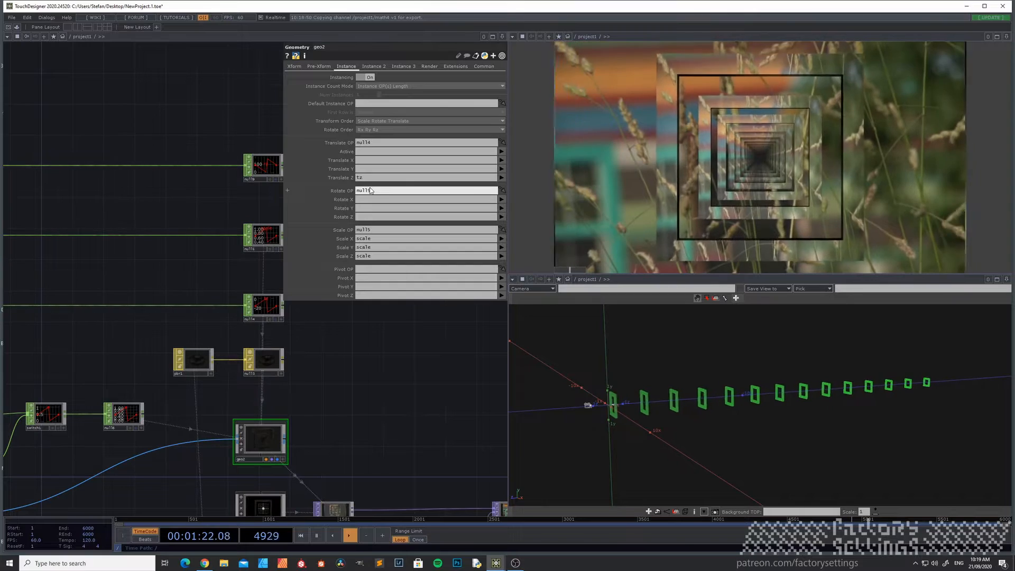
{"action": "left_click", "coordinate": [373, 218]}
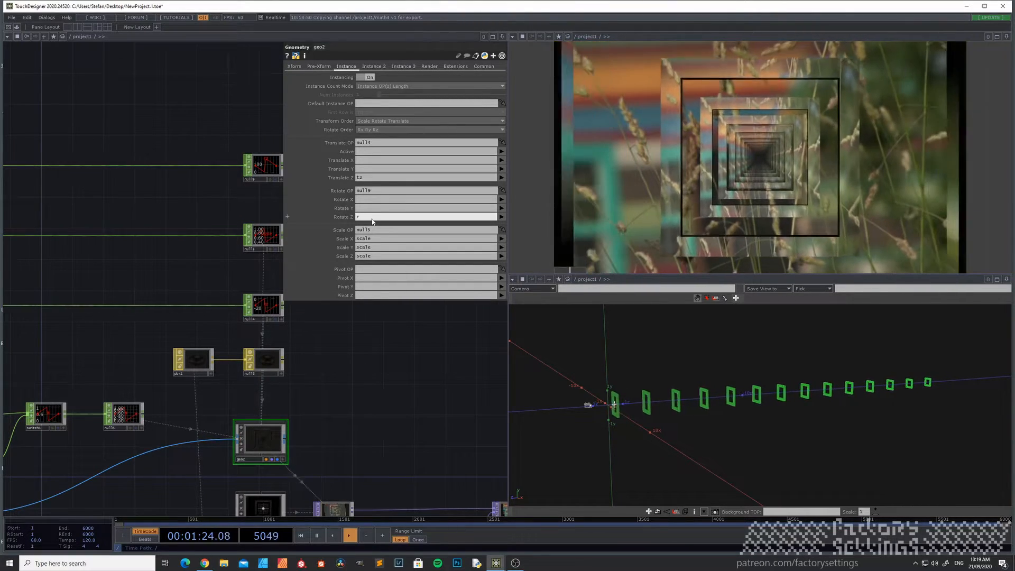
{"action": "key", "text": "Return"}
Make slider1 interactive and lower it to about a fifth of its travel to soften the tunnel's twist.
{"action": "left_click_drag", "start_coordinate": [200, 252], "coordinate": [422, 410]}
{"action": "left_click_drag", "start_coordinate": [183, 254], "coordinate": [169, 266]}
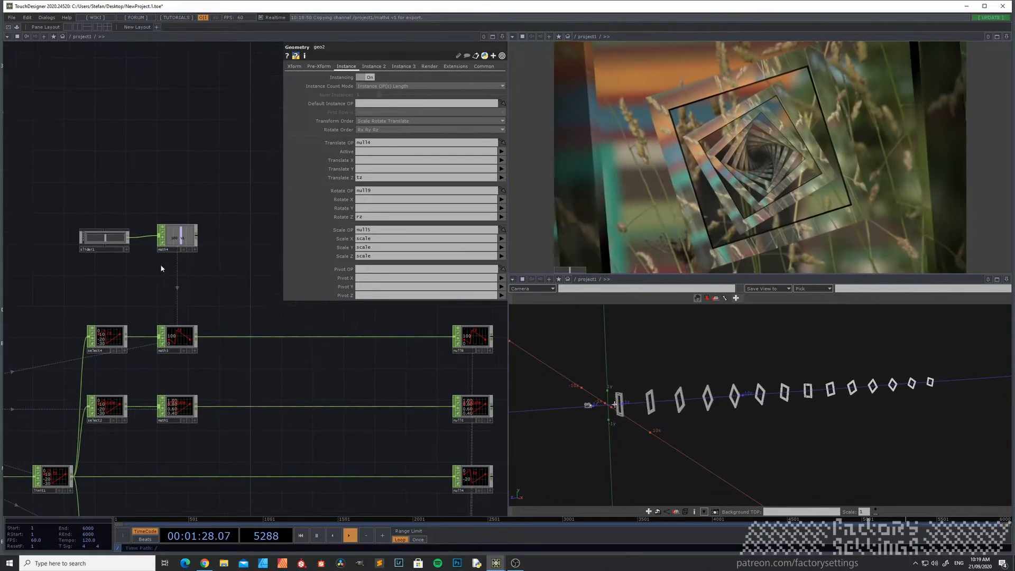
{"action": "left_click", "coordinate": [126, 249]}
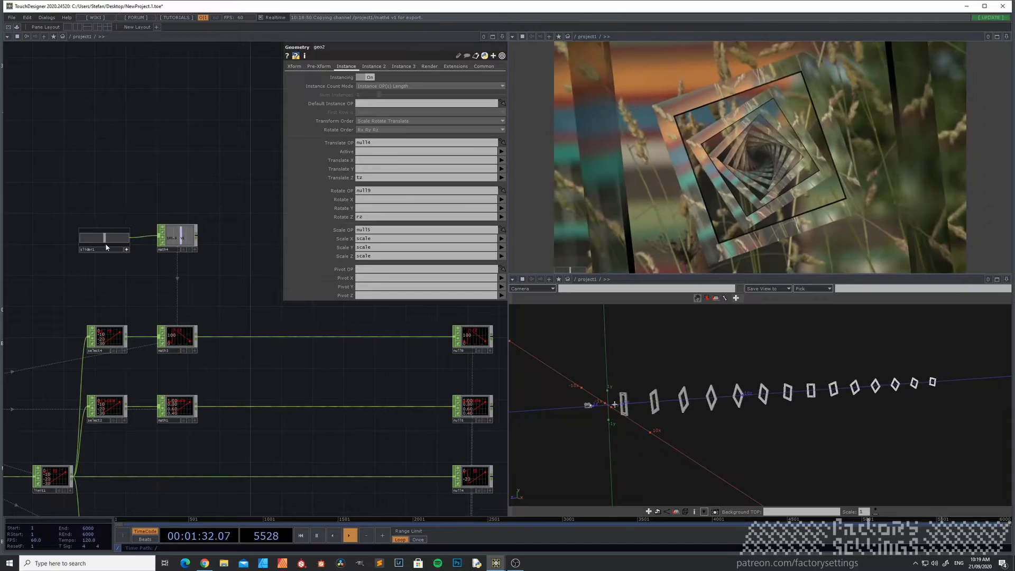
{"action": "mouse_move", "coordinate": [82, 250]}
{"action": "left_mouse_down"}
{"action": "mouse_move", "coordinate": [121, 251]}
{"action": "mouse_move", "coordinate": [90, 252]}
{"action": "left_mouse_up"}
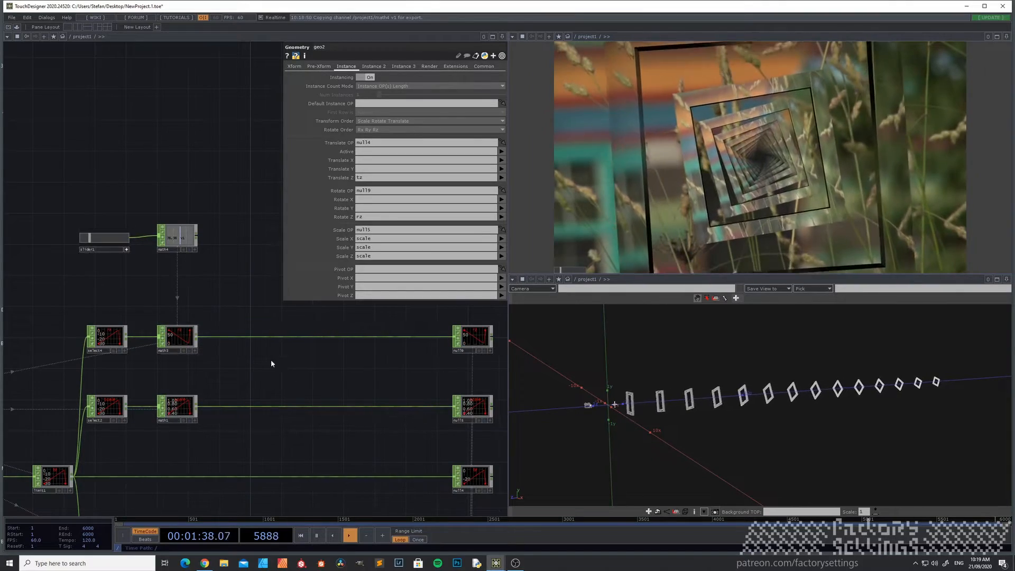
Raise the index of switch2 to about 1.13 to use the transparent background.
{"action": "left_click_drag", "start_coordinate": [338, 414], "coordinate": [200, 297]}
{"action": "mouse_move", "coordinate": [379, 436]}
{"action": "left_mouse_down"}
{"action": "mouse_move", "coordinate": [352, 357]}
{"action": "mouse_move", "coordinate": [305, 325]}
{"action": "left_mouse_up"}
{"action": "left_click_drag", "start_coordinate": [279, 391], "coordinate": [247, 313]}
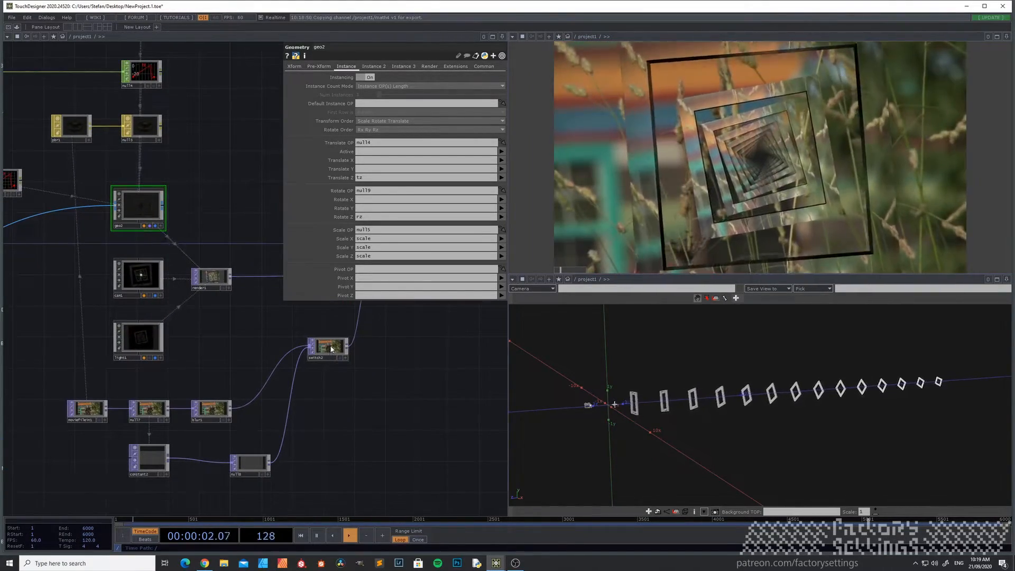
{"action": "left_click", "coordinate": [332, 350]}
{"action": "left_click_drag", "start_coordinate": [379, 77], "coordinate": [395, 78]}
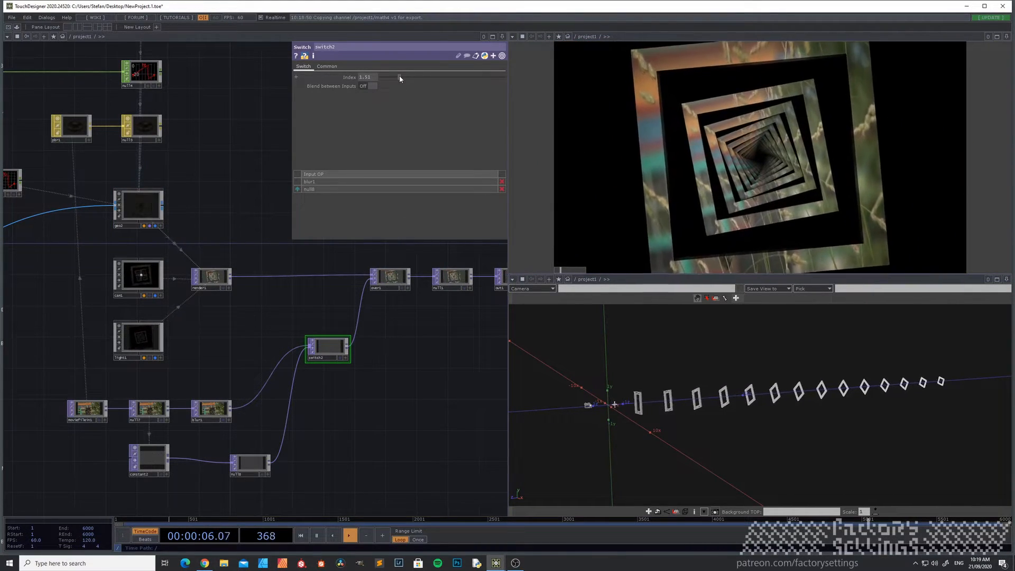
{"action": "left_click_drag", "start_coordinate": [384, 79], "coordinate": [394, 78]}
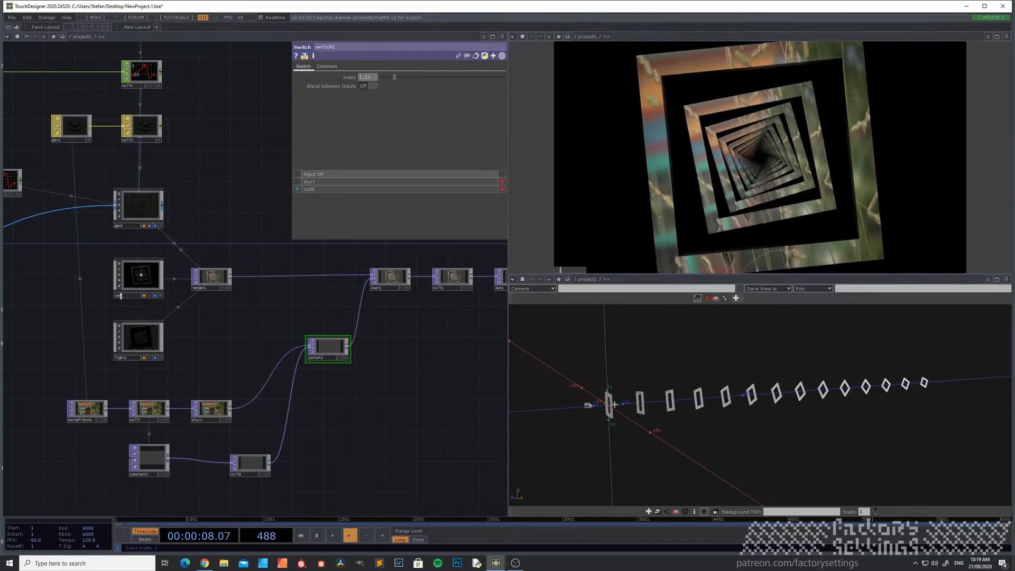
Open the copy1 node in the frame geometry chain and examine its copy and scale settings.
{"action": "left_click_drag", "start_coordinate": [135, 306], "coordinate": [343, 357]}
{"action": "left_click_drag", "start_coordinate": [159, 370], "coordinate": [323, 391]}
{"action": "mouse_move", "coordinate": [205, 417]}
{"action": "left_mouse_down"}
{"action": "mouse_move", "coordinate": [429, 426]}
{"action": "mouse_move", "coordinate": [302, 426]}
{"action": "mouse_move", "coordinate": [387, 429]}
{"action": "left_mouse_up"}
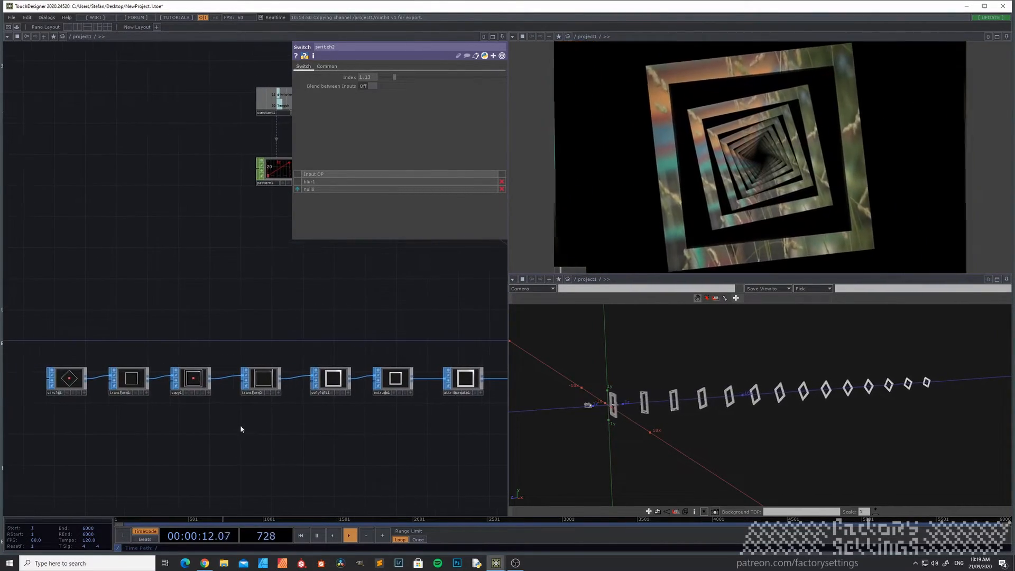
{"action": "scroll", "coordinate": [127, 409], "scroll_direction": "up", "scroll_amount": 2}
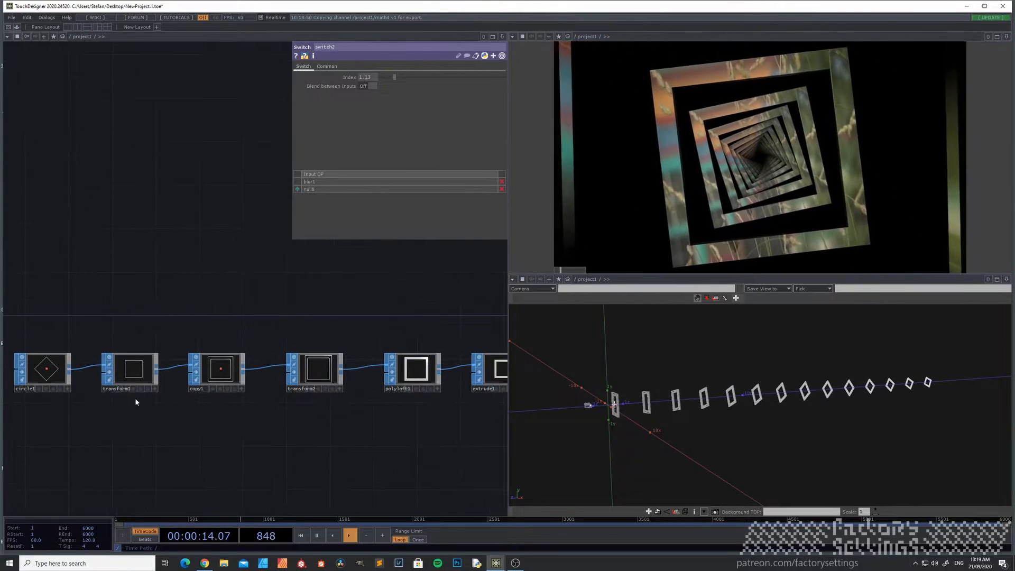
{"action": "left_click", "coordinate": [220, 366]}
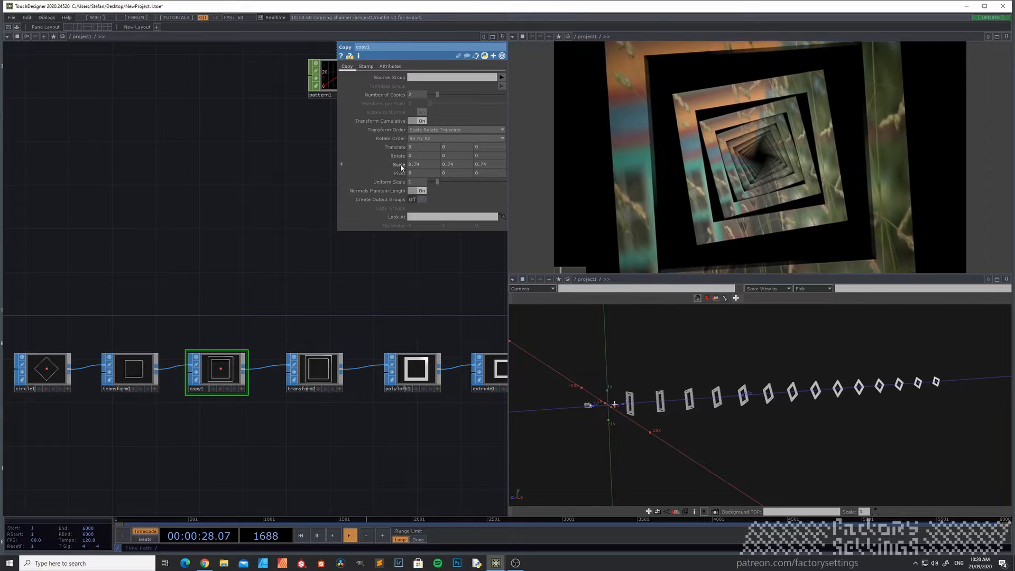
{"action": "left_click_drag", "start_coordinate": [399, 286], "coordinate": [353, 281]}
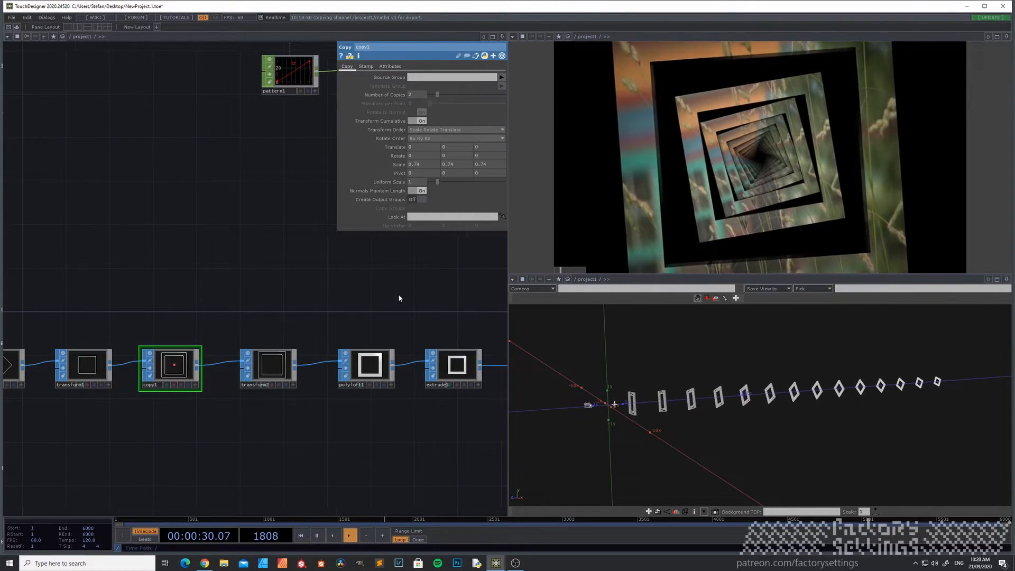
Look over the frame geometry chain from circle1 through copy1 to extrude1.
{"action": "scroll", "coordinate": [401, 294], "scroll_direction": "down", "scroll_amount": 4}
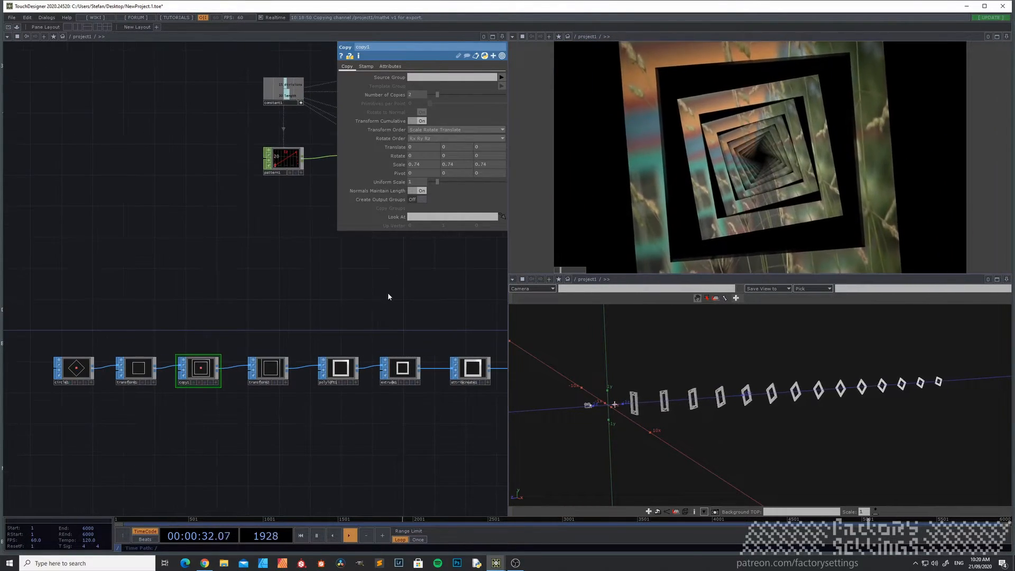
{"action": "left_click_drag", "start_coordinate": [355, 416], "coordinate": [254, 432]}
{"action": "left_click_drag", "start_coordinate": [275, 301], "coordinate": [364, 272]}
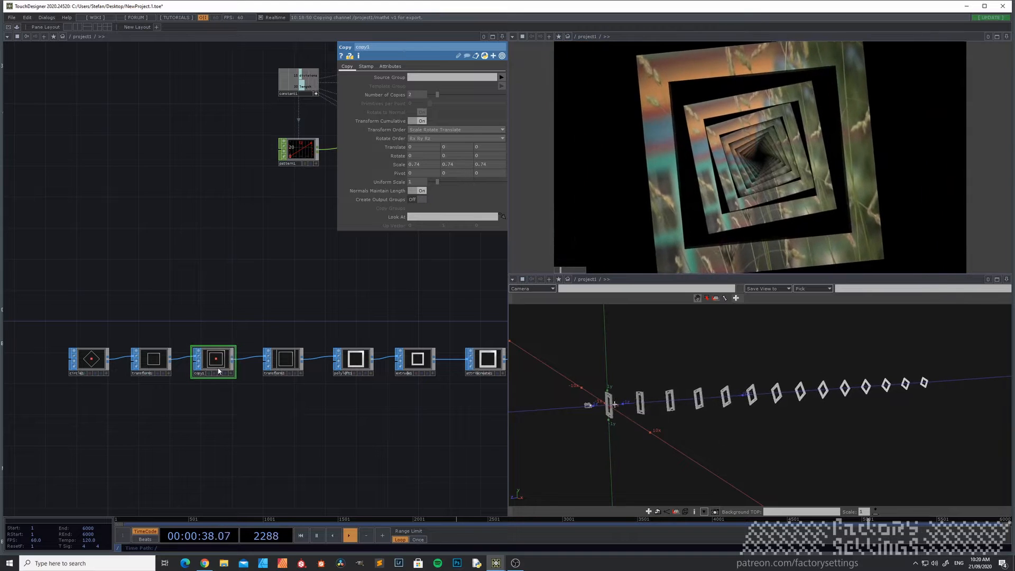
{"action": "scroll", "coordinate": [192, 354], "scroll_direction": "up", "scroll_amount": 3}
{"action": "scroll", "coordinate": [314, 370], "scroll_direction": "down", "scroll_amount": 3}
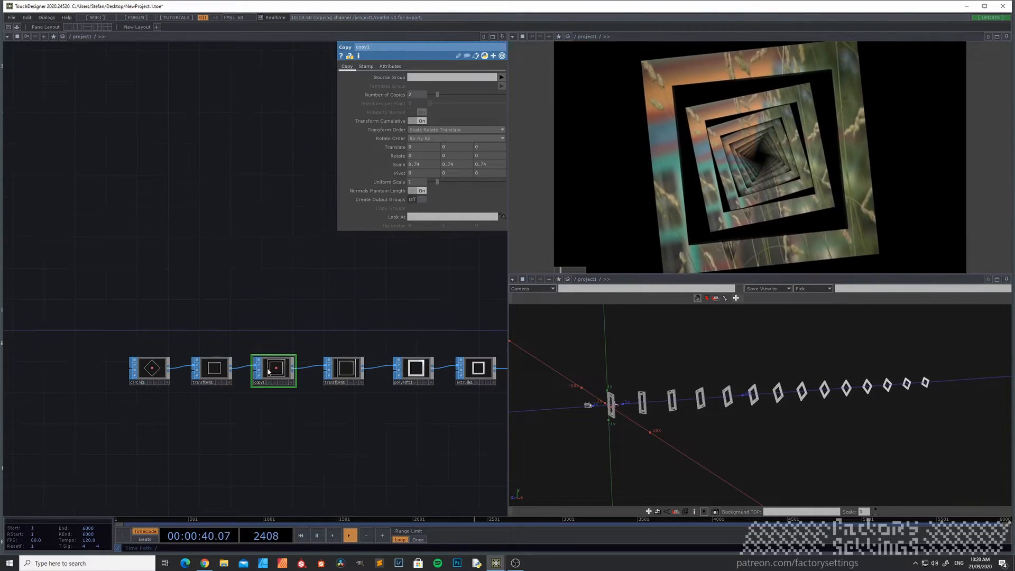
{"action": "scroll", "coordinate": [267, 378], "scroll_direction": "up", "scroll_amount": 3}
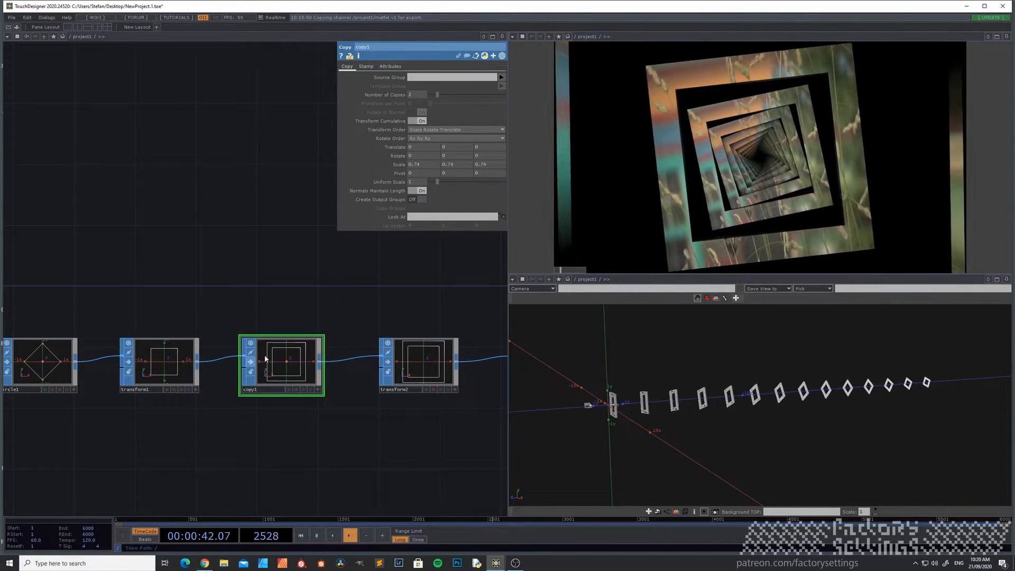
{"action": "scroll", "coordinate": [285, 259], "scroll_direction": "down", "scroll_amount": 4}
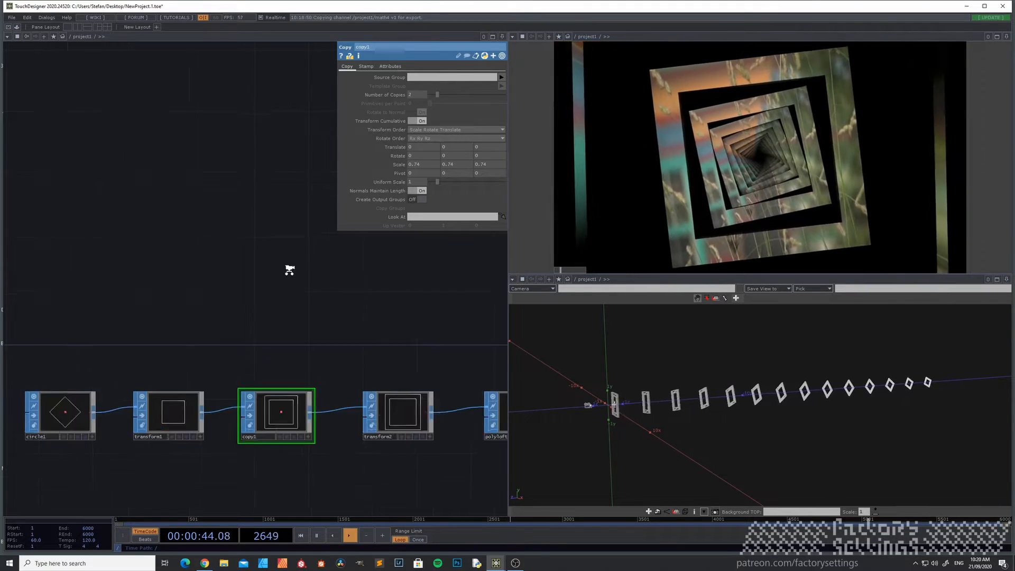
{"action": "scroll", "coordinate": [303, 315], "scroll_direction": "down", "scroll_amount": 5}
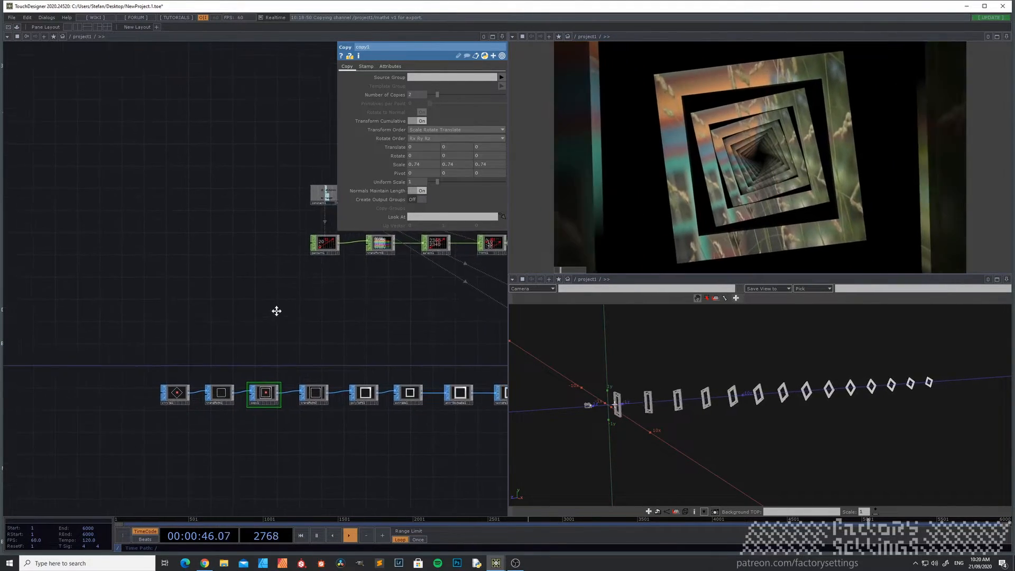
{"action": "left_click_drag", "start_coordinate": [263, 330], "coordinate": [287, 298]}
{"action": "scroll", "coordinate": [201, 371], "scroll_direction": "up", "scroll_amount": 4}
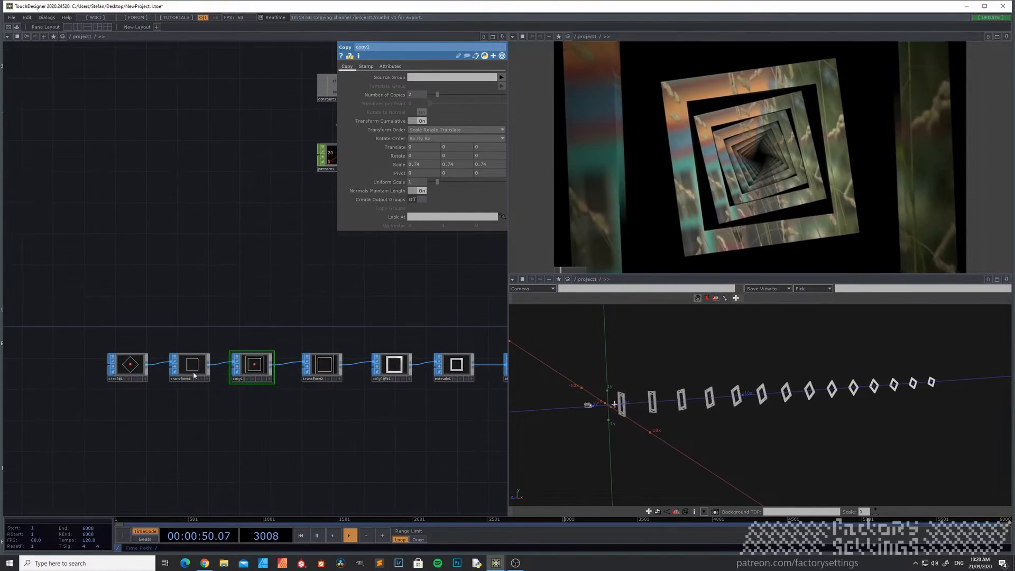
Try a higher number of divisions on circle1 for a rounder frame and return it to 4.
{"action": "left_click", "coordinate": [121, 356]}
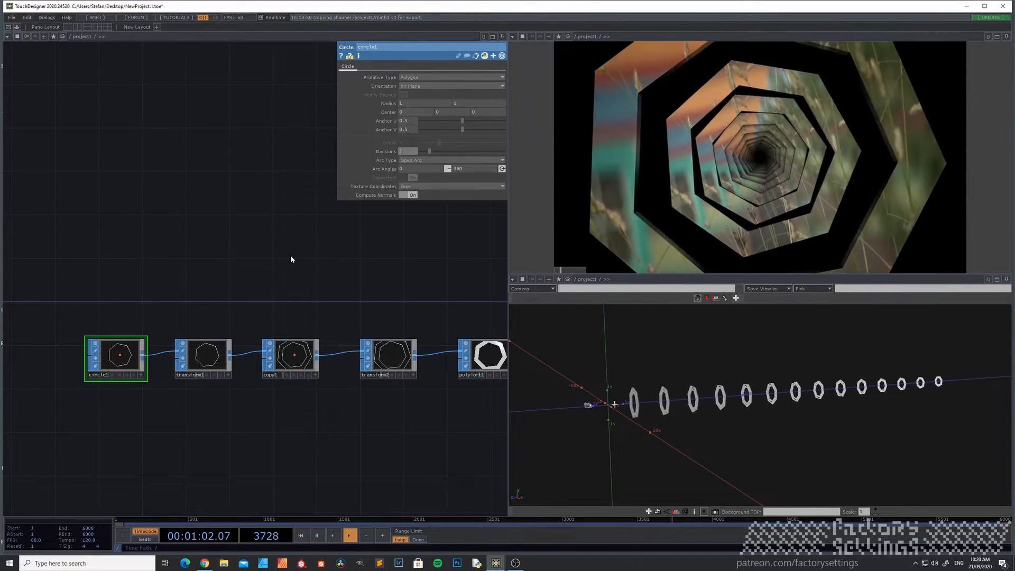
{"action": "type", "text": "0"}
{"action": "key", "text": "Return"}
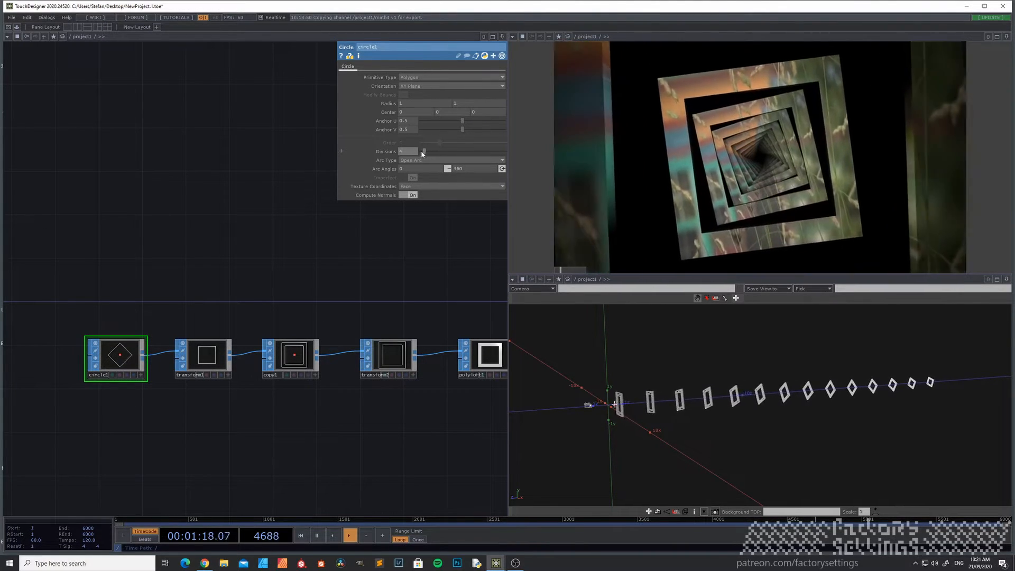
Lower slider1 to its minimum to remove the tunnel's twist.
{"action": "left_click_drag", "start_coordinate": [339, 261], "coordinate": [195, 255]}
{"action": "scroll", "coordinate": [212, 249], "scroll_direction": "down", "scroll_amount": 5}
{"action": "left_click_drag", "start_coordinate": [288, 238], "coordinate": [154, 324]}
{"action": "left_click_drag", "start_coordinate": [324, 274], "coordinate": [215, 322]}
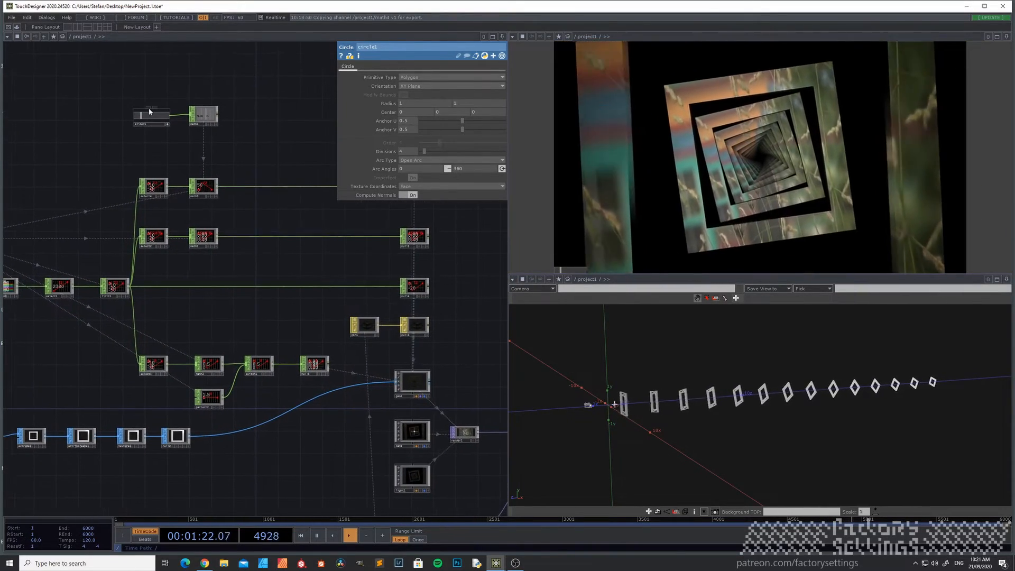
Reduce the Depth Scale of extrude1 in the frame geometry chain to 0.03.
{"action": "left_click_drag", "start_coordinate": [110, 325], "coordinate": [345, 243]}
{"action": "left_click_drag", "start_coordinate": [148, 287], "coordinate": [132, 272]}
{"action": "scroll", "coordinate": [163, 313], "scroll_direction": "up", "scroll_amount": 2}
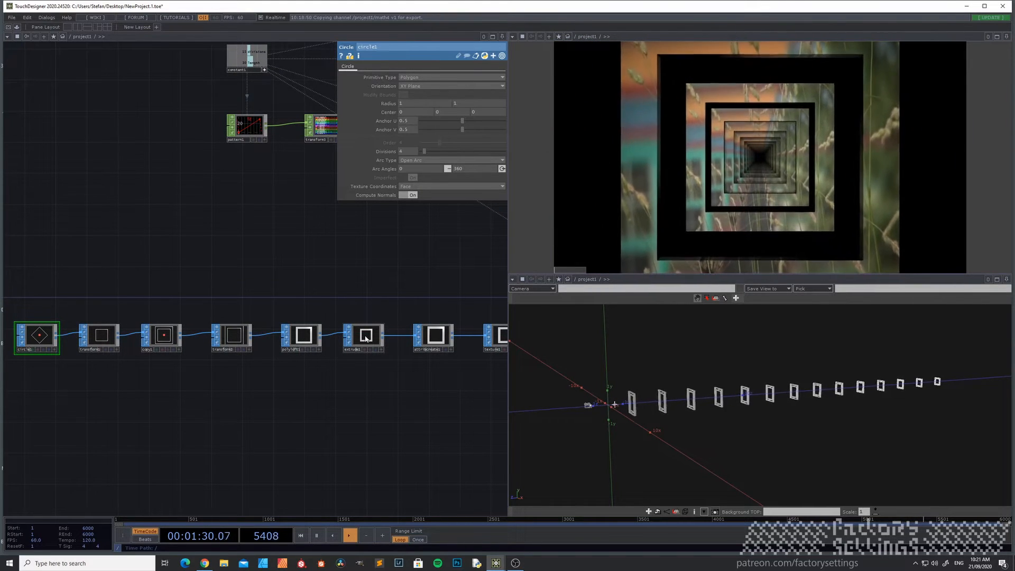
{"action": "left_click", "coordinate": [366, 339]}
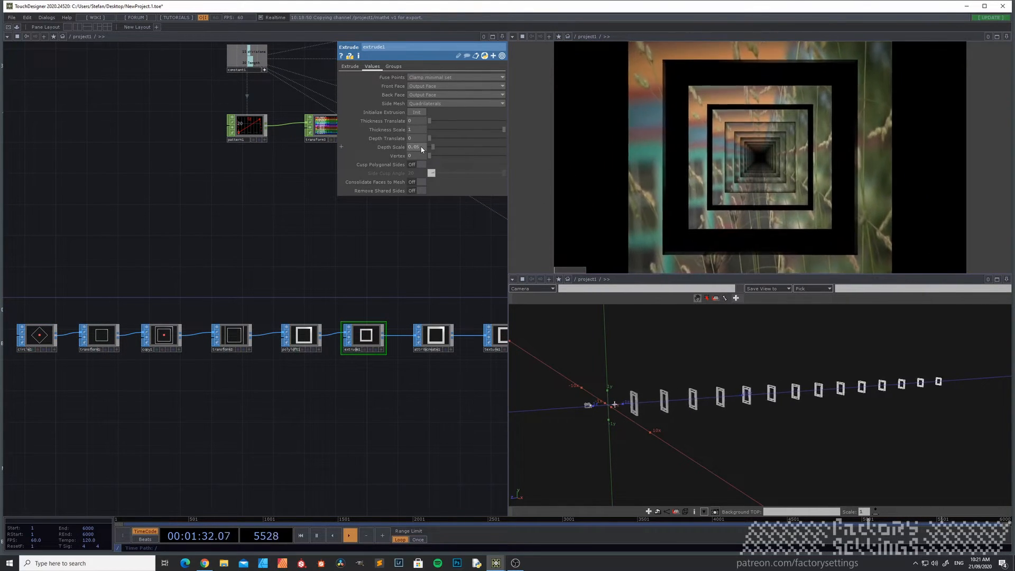
{"action": "middle_click_drag", "start_coordinate": [422, 149], "coordinate": [413, 138]}
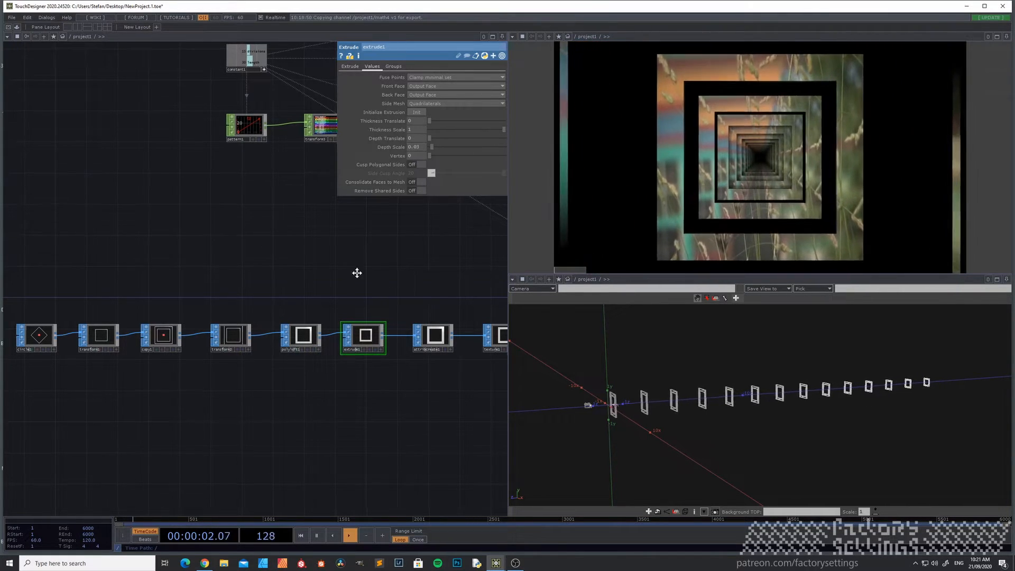
Load Movie.1.mp4 from the Nature samples folder into the moviefilein1 node as the texture source.
{"action": "left_click_drag", "start_coordinate": [386, 281], "coordinate": [230, 239]}
{"action": "scroll", "coordinate": [256, 249], "scroll_direction": "down", "scroll_amount": 3}
{"action": "left_click_drag", "start_coordinate": [328, 339], "coordinate": [156, 311]}
{"action": "left_click_drag", "start_coordinate": [362, 349], "coordinate": [273, 351]}
{"action": "left_click", "coordinate": [302, 347]}
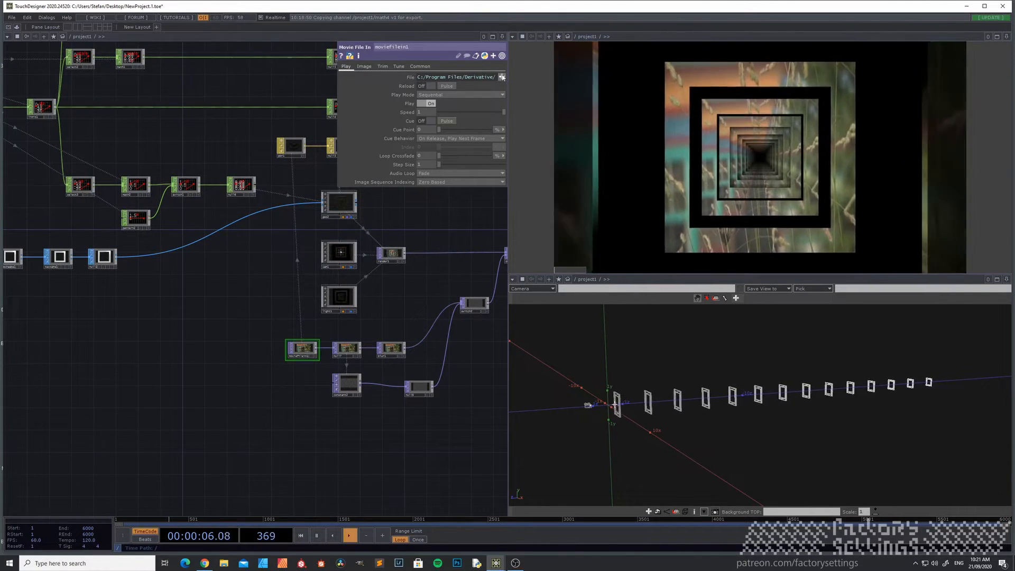
{"action": "left_click", "coordinate": [502, 76]}
{"action": "left_click", "coordinate": [92, 84]}
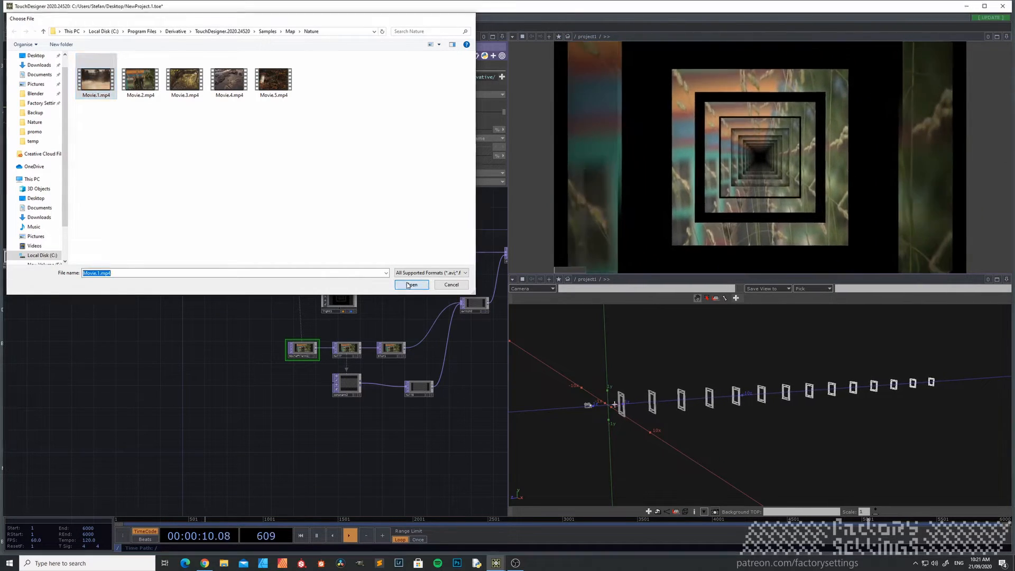
{"action": "left_click", "coordinate": [411, 285]}
Set the index of switch2 to 0 to use the blurred movie as the background.
{"action": "left_click_drag", "start_coordinate": [420, 294], "coordinate": [294, 320]}
{"action": "left_click", "coordinate": [370, 328]}
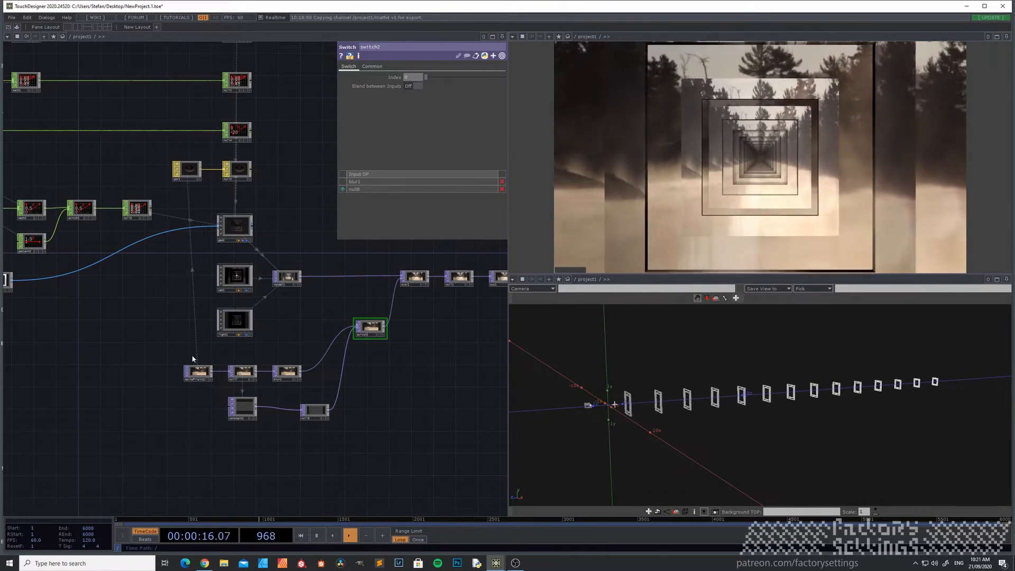
{"action": "left_click_drag", "start_coordinate": [120, 336], "coordinate": [315, 348]}
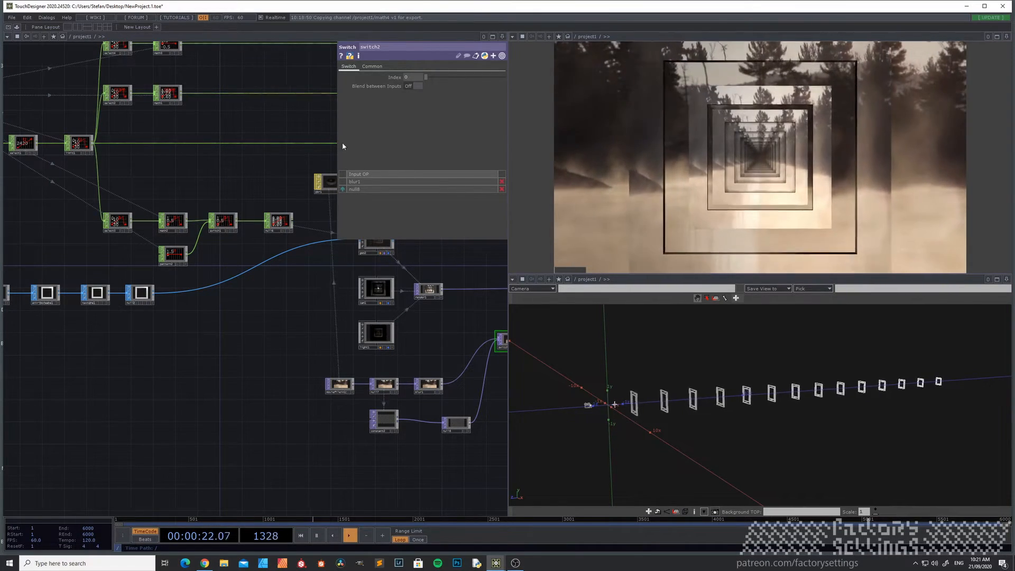
Reduce the shadow Light Size of light1 to 0.09 in both fields.
{"action": "left_click_drag", "start_coordinate": [321, 263], "coordinate": [220, 306]}
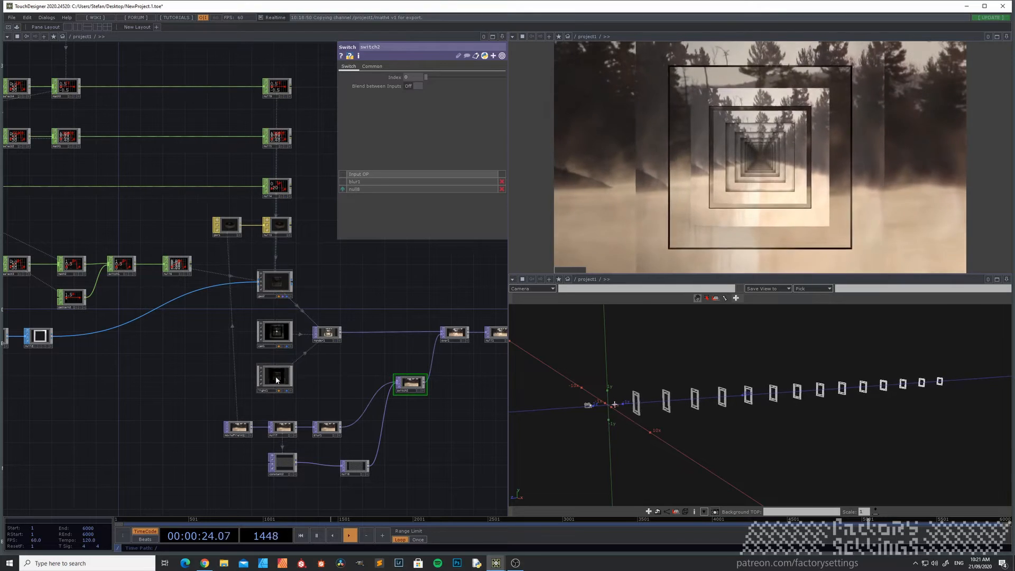
{"action": "left_click", "coordinate": [276, 374]}
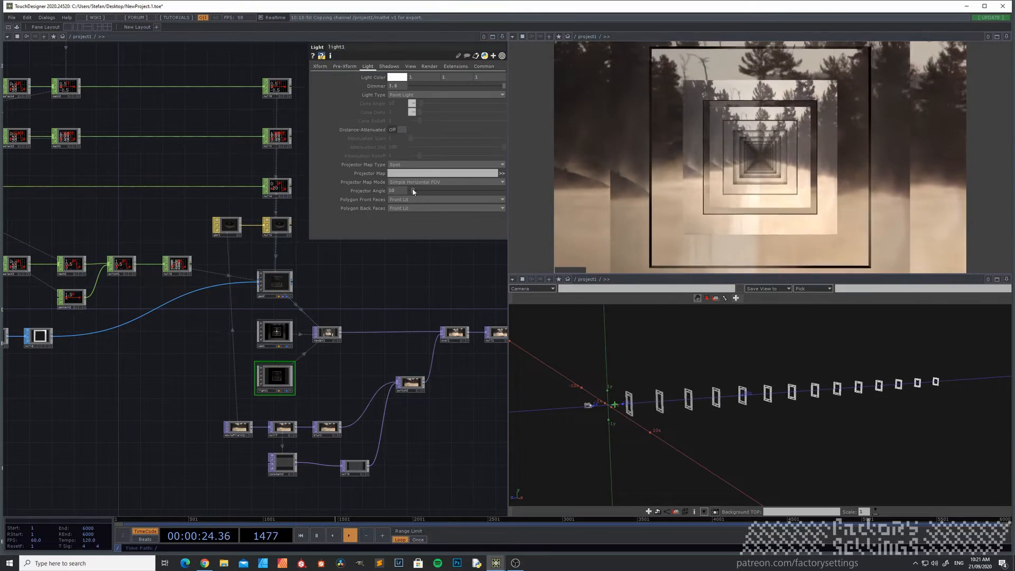
{"action": "left_click", "coordinate": [390, 67]}
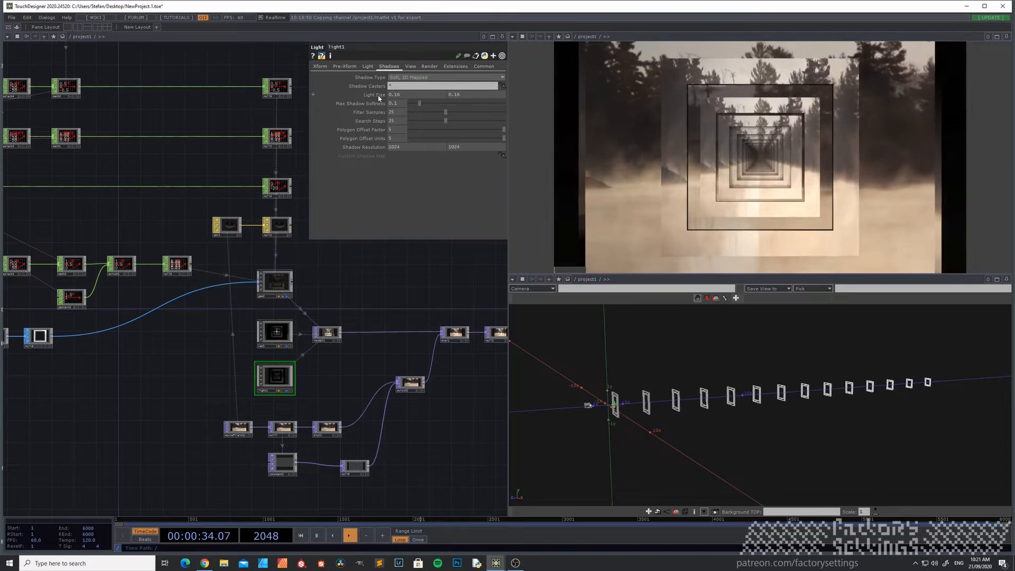
{"action": "middle_click_drag", "start_coordinate": [378, 103], "coordinate": [380, 79]}
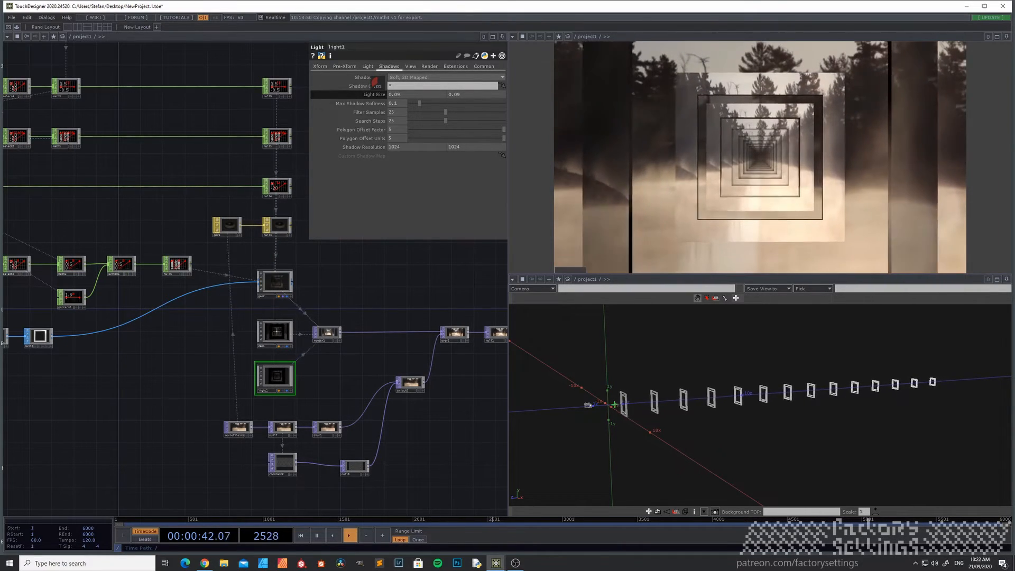
Try index 1 on switch1 to compare its two alpha inputs and return the index to 0.
{"action": "left_click_drag", "start_coordinate": [147, 392], "coordinate": [286, 381]}
{"action": "left_click_drag", "start_coordinate": [113, 381], "coordinate": [165, 426]}
{"action": "left_click_drag", "start_coordinate": [358, 379], "coordinate": [320, 403]}
{"action": "left_click", "coordinate": [284, 329]}
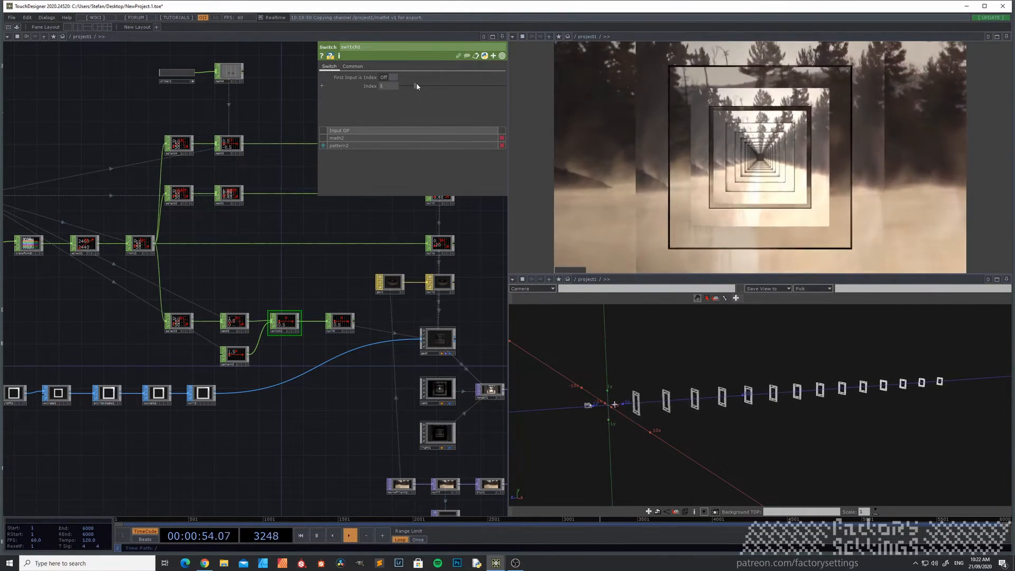
Set the divisions of circle1 to 3 to make the frames triangular.
{"action": "left_click_drag", "start_coordinate": [290, 424], "coordinate": [417, 407]}
{"action": "left_click_drag", "start_coordinate": [145, 429], "coordinate": [304, 419]}
{"action": "scroll", "coordinate": [152, 387], "scroll_direction": "up", "scroll_amount": 3}
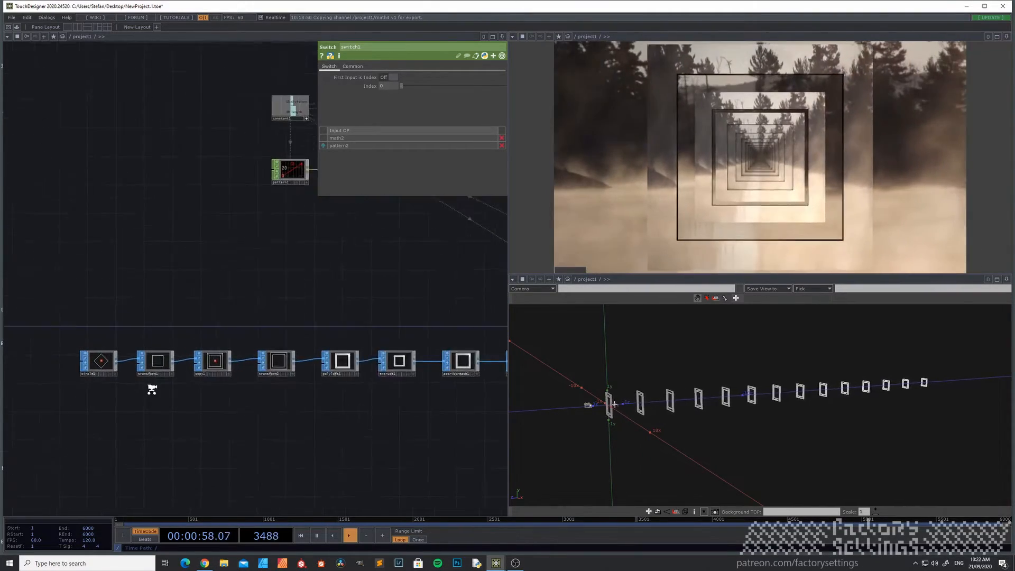
{"action": "left_click", "coordinate": [174, 380]}
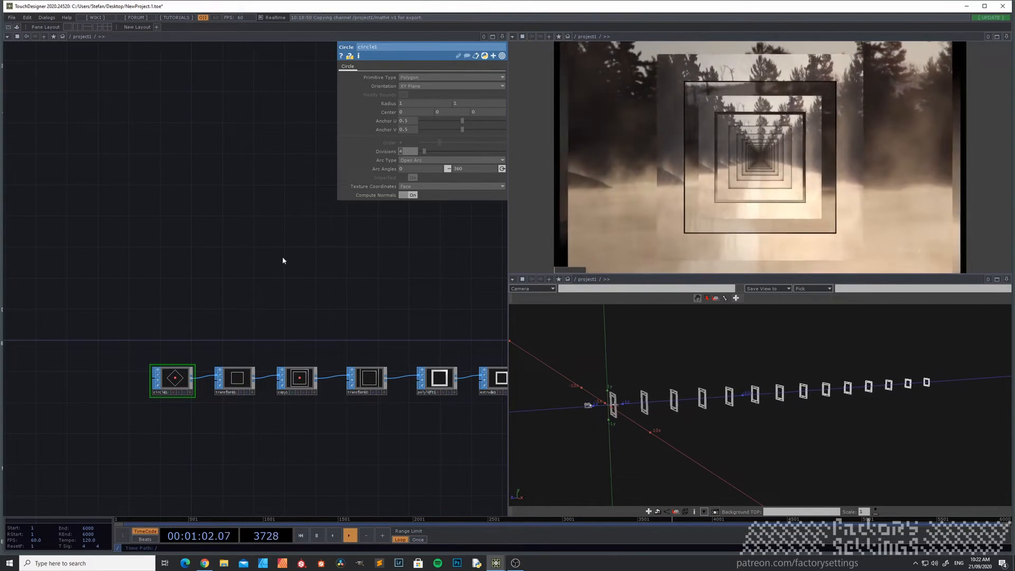
{"action": "type", "text": "3"}
{"action": "key", "text": "Return"}
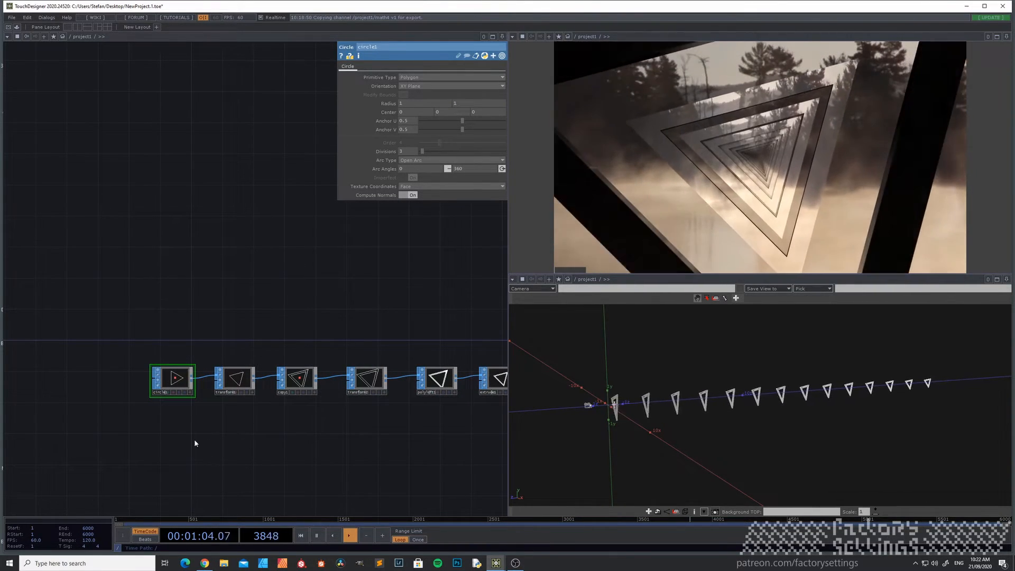
Set the Z rotation of transform2 to 45 so the triangular frames point upward.
{"action": "scroll", "coordinate": [185, 420], "scroll_direction": "up", "scroll_amount": 3}
{"action": "left_click_drag", "start_coordinate": [236, 445], "coordinate": [141, 502]}
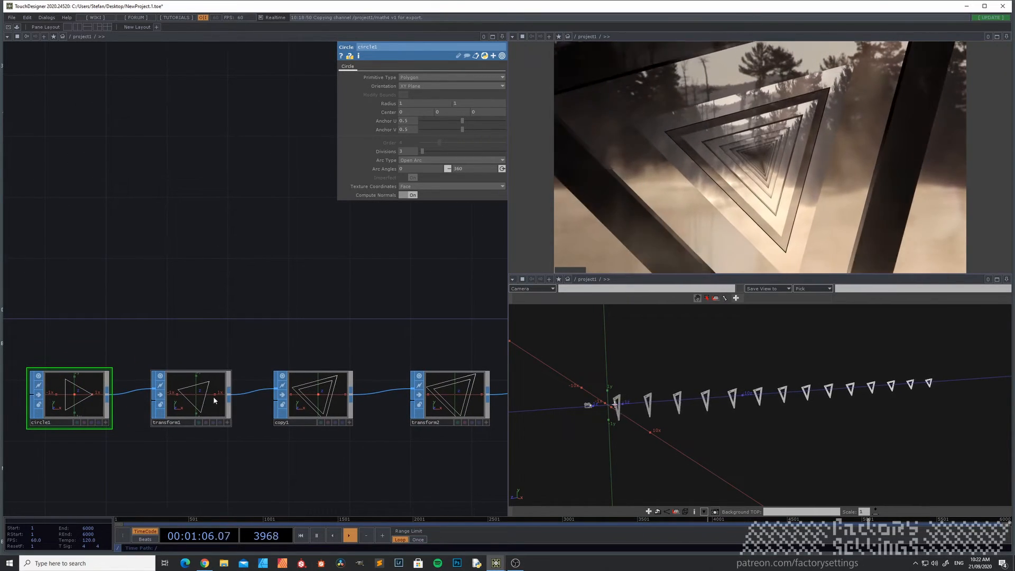
{"action": "left_click_drag", "start_coordinate": [367, 451], "coordinate": [248, 436]}
{"action": "left_click", "coordinate": [347, 381]}
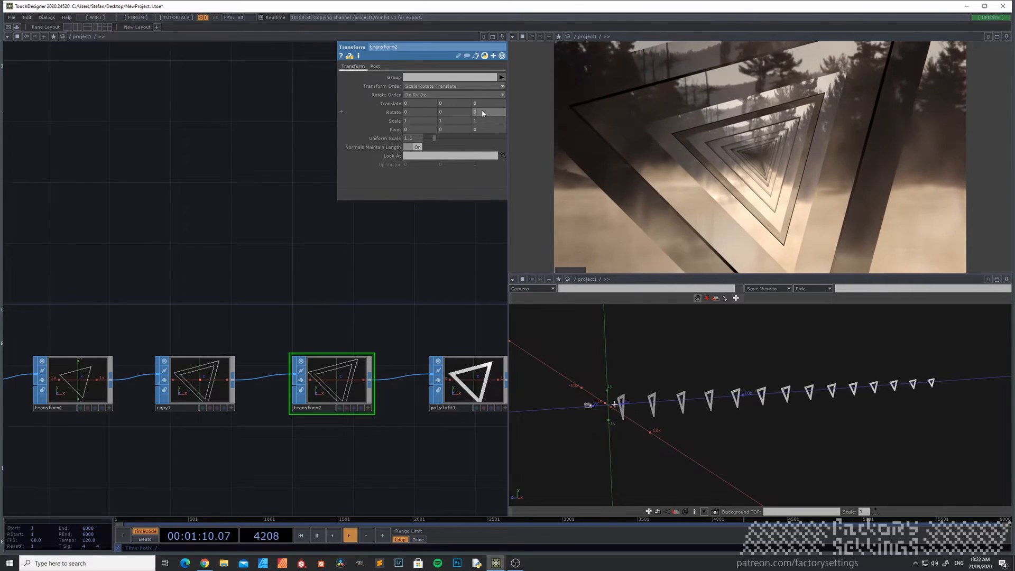
{"action": "middle_click_drag", "start_coordinate": [482, 110], "coordinate": [481, 100]}
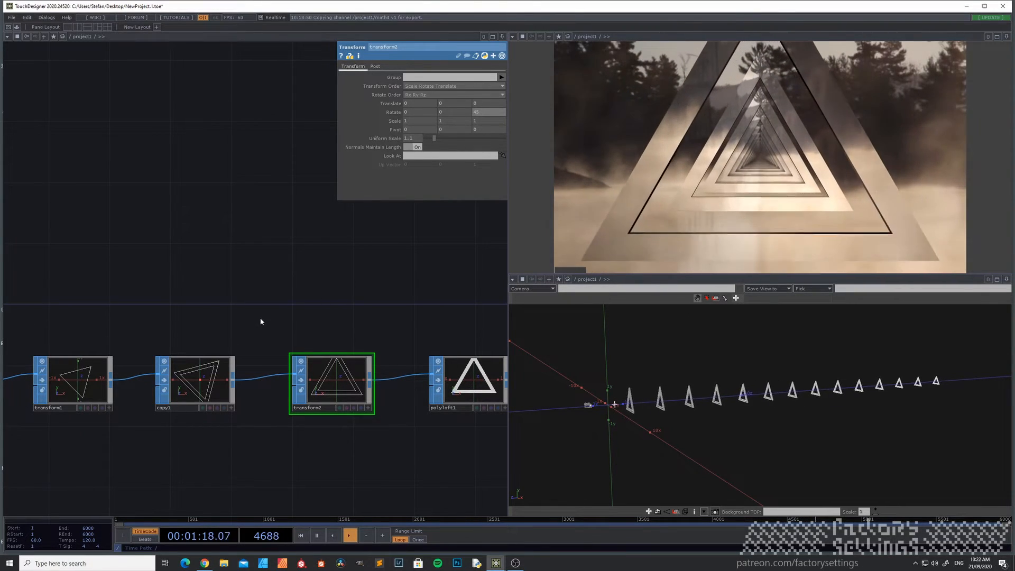
Move the cam1 camera forward by setting its Translate Z to 0.75.
{"action": "scroll", "coordinate": [183, 464], "scroll_direction": "down", "scroll_amount": 3}
{"action": "left_click_drag", "start_coordinate": [202, 433], "coordinate": [167, 417]}
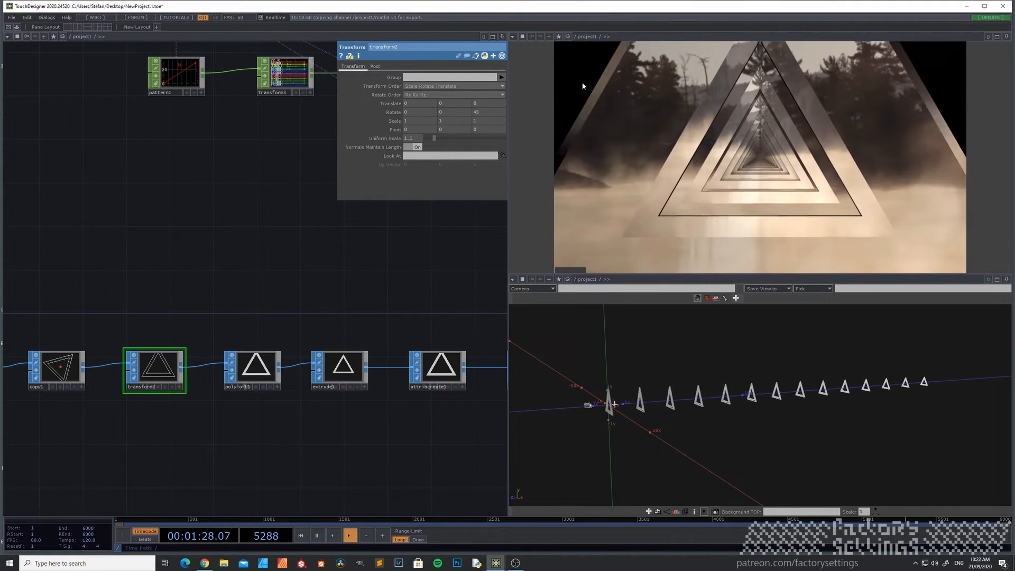
{"action": "left_click_drag", "start_coordinate": [407, 290], "coordinate": [172, 267]}
{"action": "scroll", "coordinate": [377, 424], "scroll_direction": "down", "scroll_amount": 3}
{"action": "left_click_drag", "start_coordinate": [300, 423], "coordinate": [97, 427]}
{"action": "left_click_drag", "start_coordinate": [294, 382], "coordinate": [145, 339]}
{"action": "scroll", "coordinate": [292, 388], "scroll_direction": "up", "scroll_amount": 3}
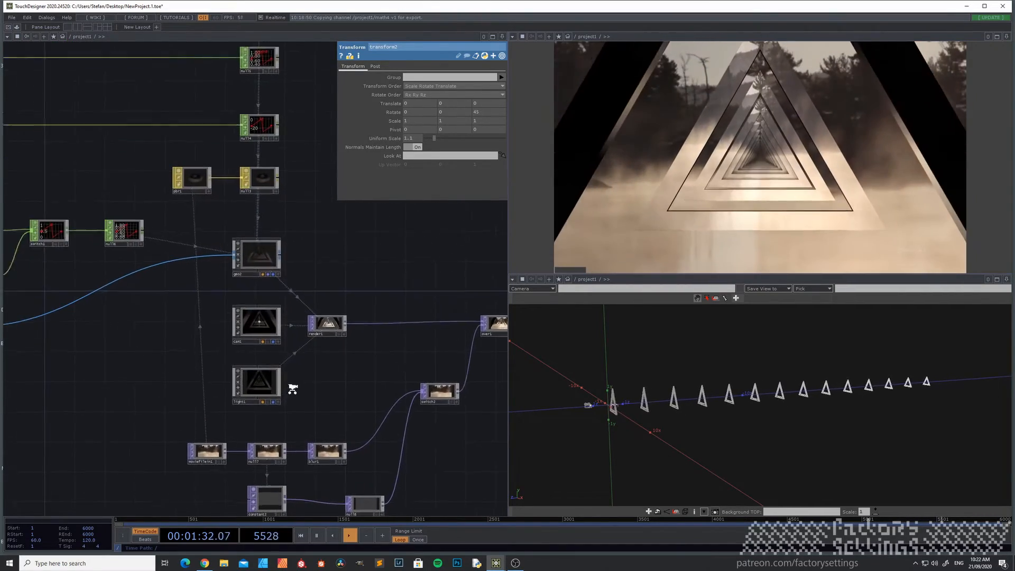
{"action": "left_click", "coordinate": [261, 320]}
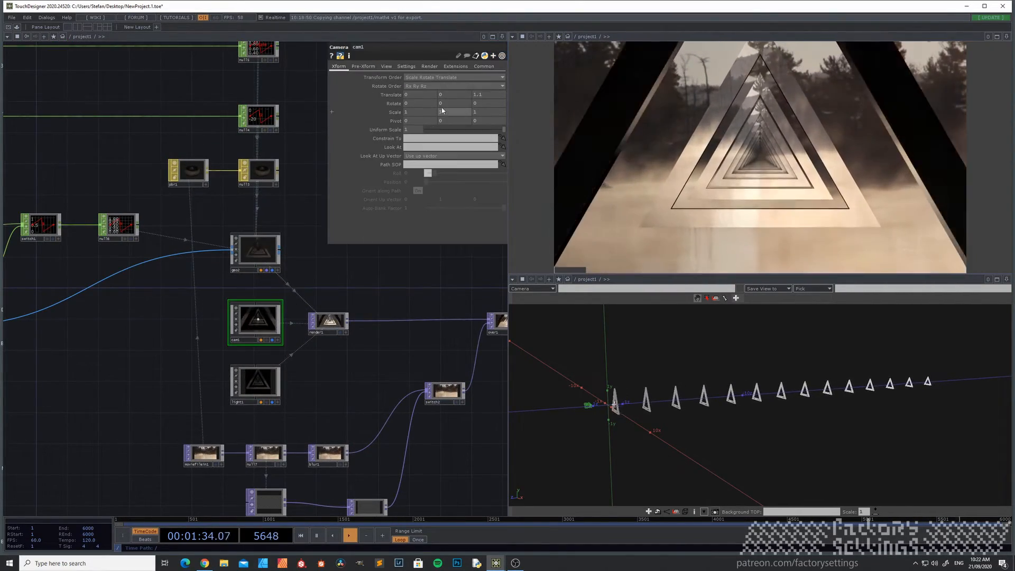
{"action": "middle_click", "coordinate": [484, 96]}
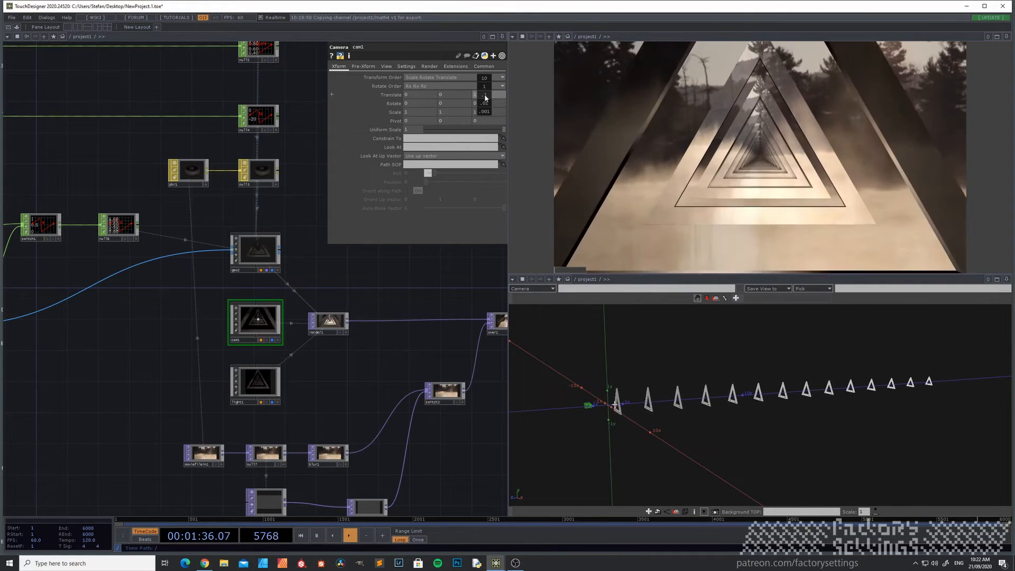
{"action": "mouse_move", "coordinate": [486, 98]}
{"action": "middle_mouse_down"}
{"action": "mouse_move", "coordinate": [477, 106]}
{"action": "mouse_move", "coordinate": [485, 83]}
{"action": "middle_mouse_up"}
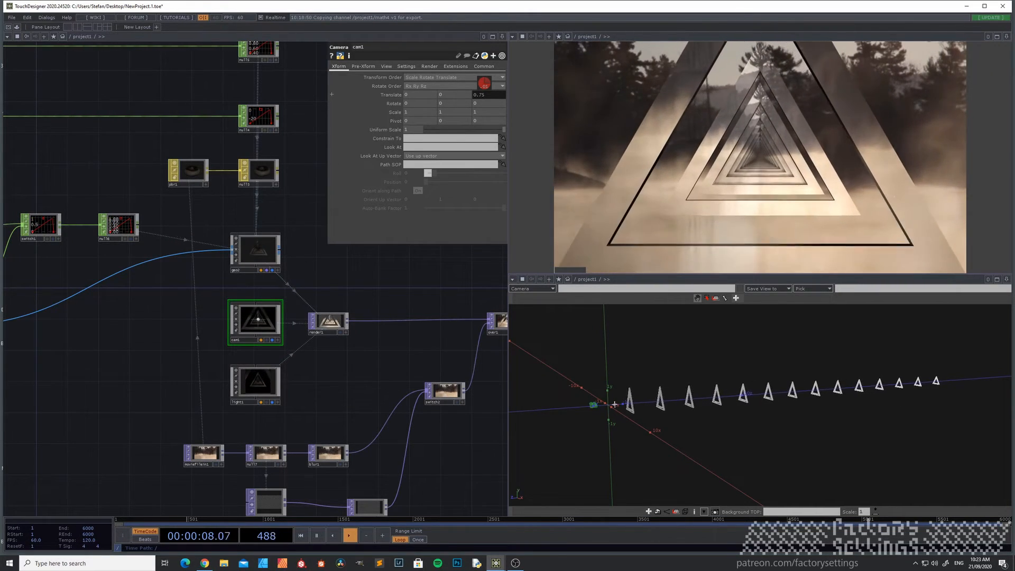
{"action": "middle_click_drag", "start_coordinate": [484, 83], "coordinate": [484, 83]}
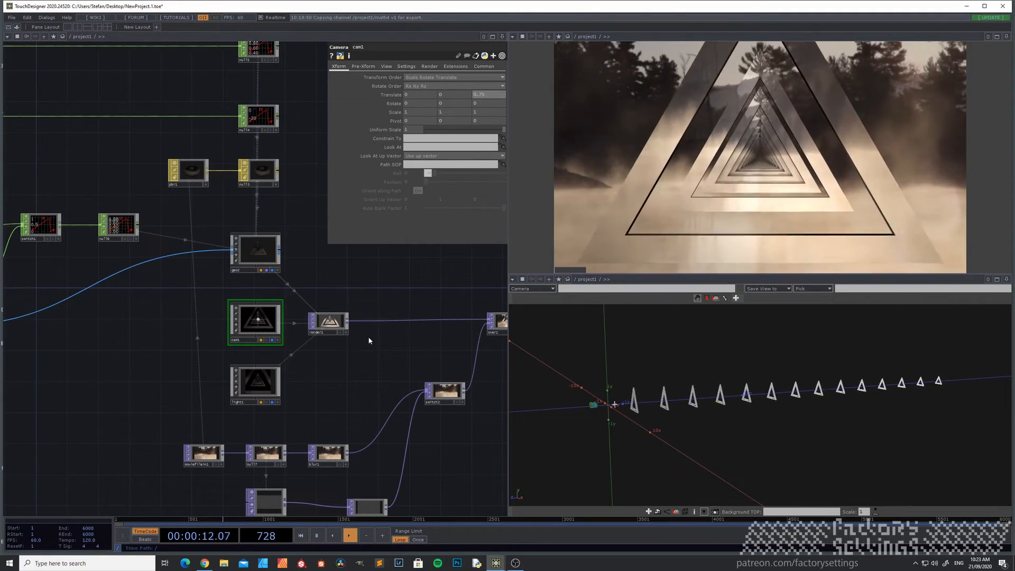
Review the whole node network, from the instance channels and geometry chain to the render and background nodes.
{"action": "scroll", "coordinate": [368, 340], "scroll_direction": "down", "scroll_amount": 2}
{"action": "left_click_drag", "start_coordinate": [337, 354], "coordinate": [259, 360]}
{"action": "left_click_drag", "start_coordinate": [298, 272], "coordinate": [416, 330]}
{"action": "left_click_drag", "start_coordinate": [137, 279], "coordinate": [177, 281]}
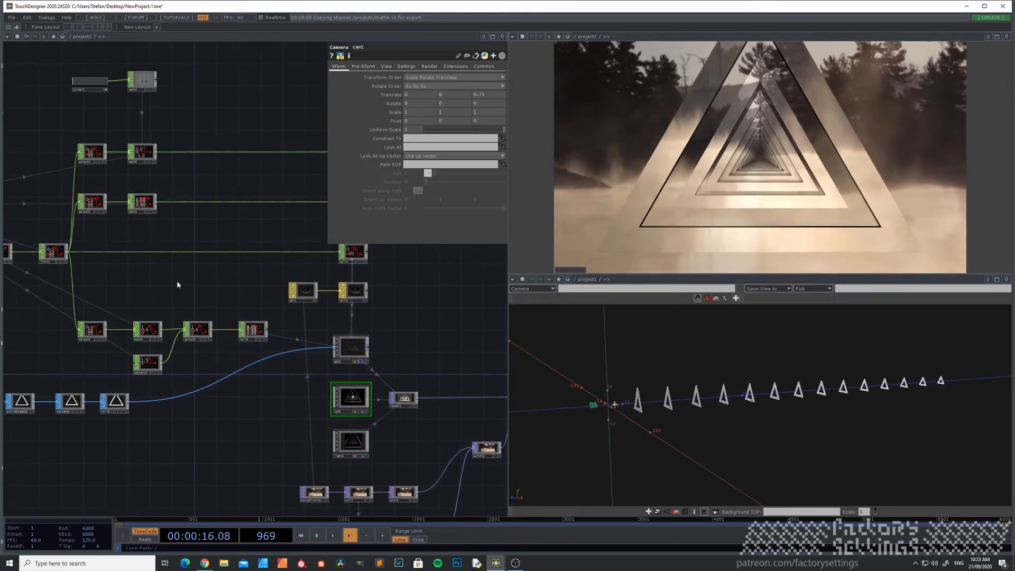
{"action": "left_click_drag", "start_coordinate": [245, 413], "coordinate": [156, 381]}
{"action": "scroll", "coordinate": [362, 337], "scroll_direction": "down", "scroll_amount": 3}
{"action": "left_click_drag", "start_coordinate": [442, 395], "coordinate": [487, 386]}
{"action": "scroll", "coordinate": [189, 364], "scroll_direction": "down", "scroll_amount": 3}
{"action": "left_click_drag", "start_coordinate": [191, 367], "coordinate": [253, 378]}
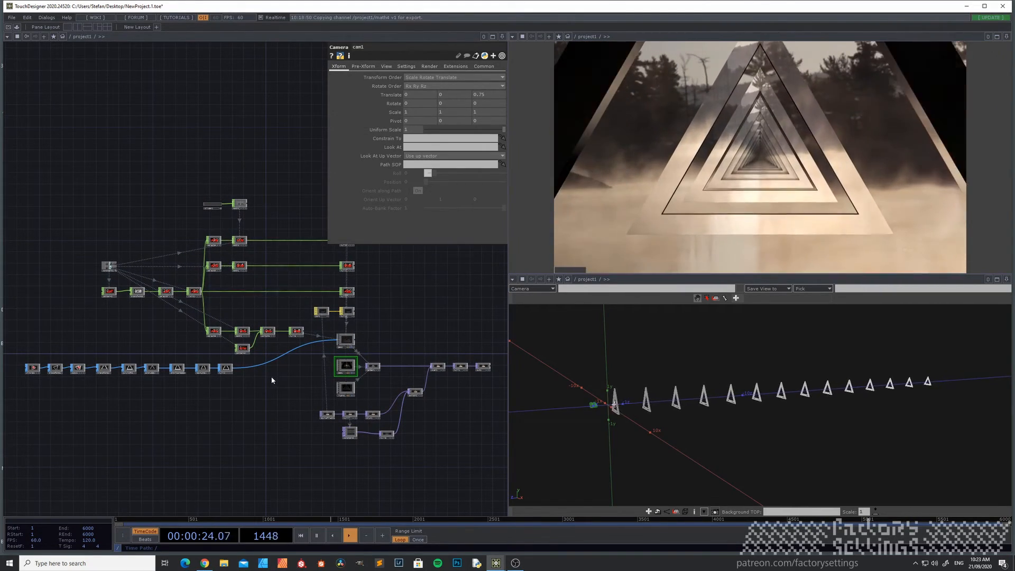
{"action": "left_click_drag", "start_coordinate": [281, 380], "coordinate": [233, 388]}
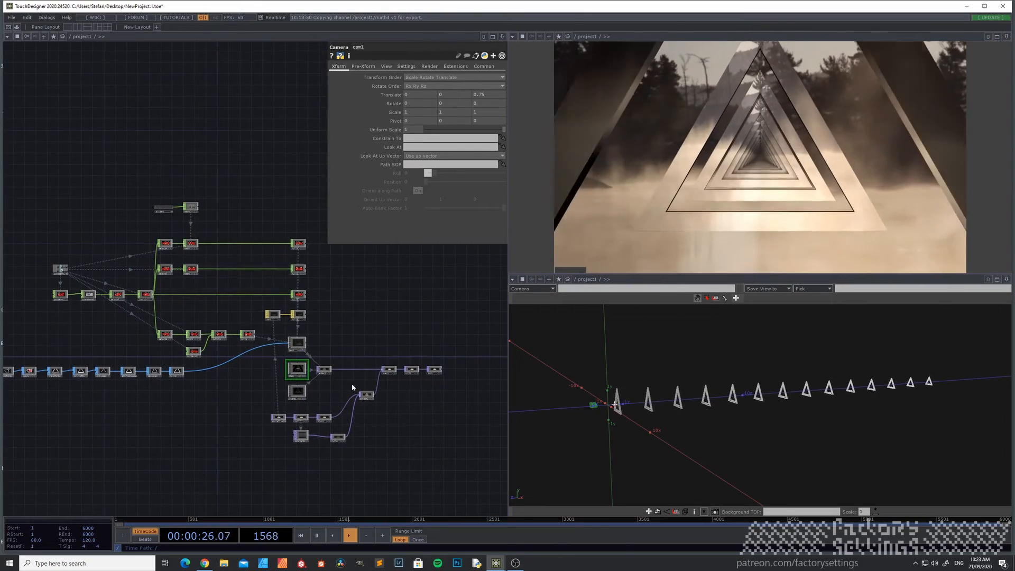
{"action": "left_click_drag", "start_coordinate": [351, 383], "coordinate": [328, 382]}
{"action": "left_click_drag", "start_coordinate": [190, 383], "coordinate": [249, 378]}
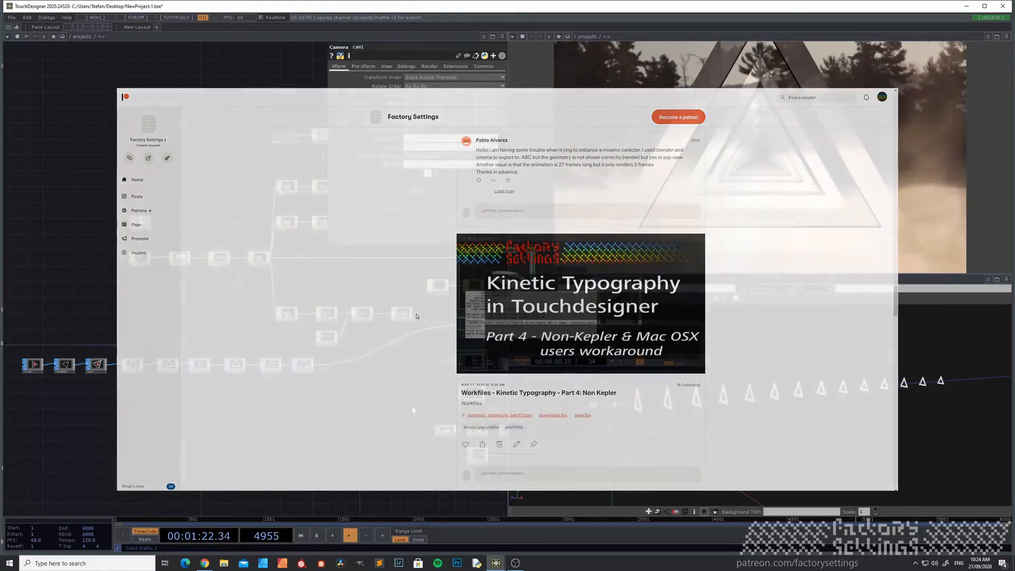
{"action": "left_click_drag", "start_coordinate": [399, 406], "coordinate": [272, 410]}
{"action": "scroll", "coordinate": [263, 396], "scroll_direction": "down", "scroll_amount": 2}
{"action": "scroll", "coordinate": [277, 415], "scroll_direction": "up", "scroll_amount": 2}
{"action": "scroll", "coordinate": [278, 413], "scroll_direction": "down", "scroll_amount": 2}
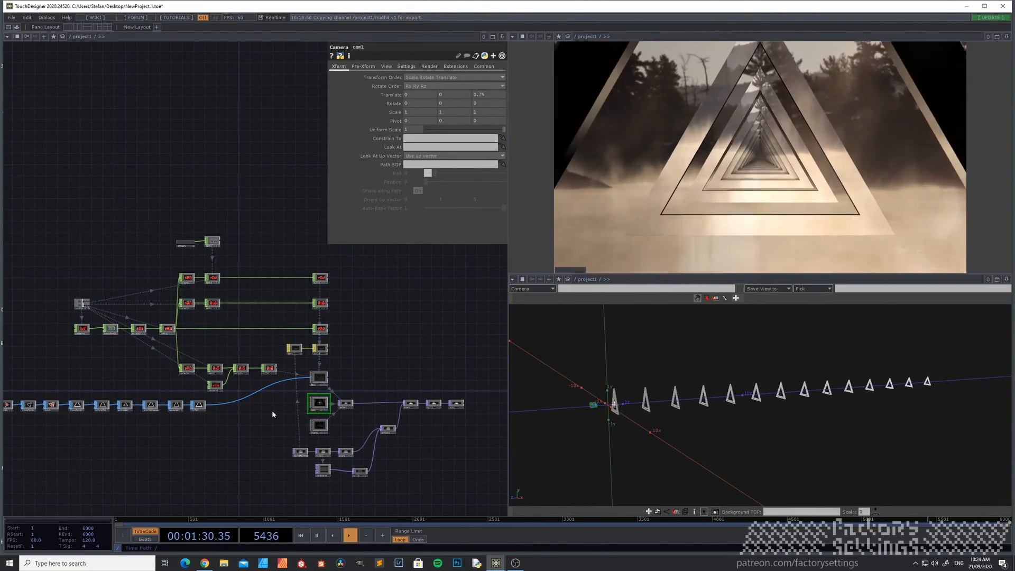